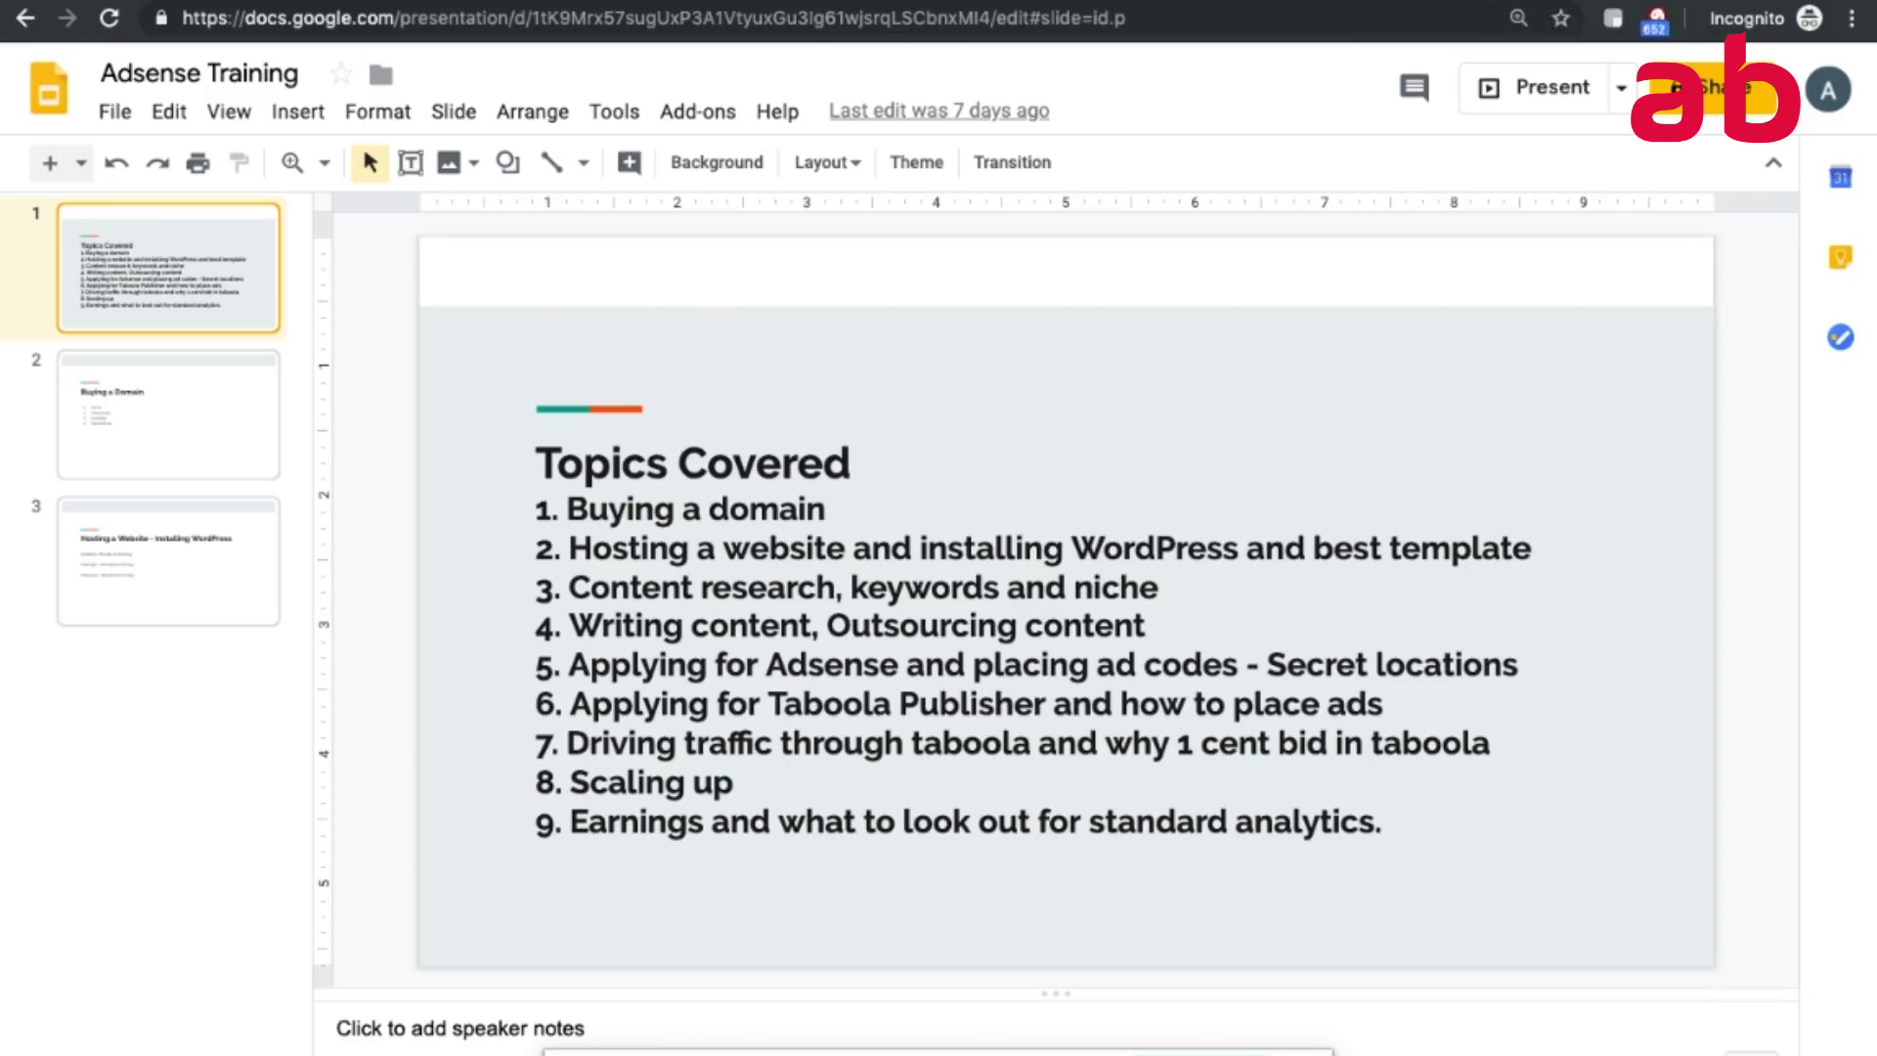
# Switch to the GoDaddy web hosting page and review the Starter, Economy, Deluxe and Ultimate plans.
pyautogui.hotkey('ctrl', 'Tab')
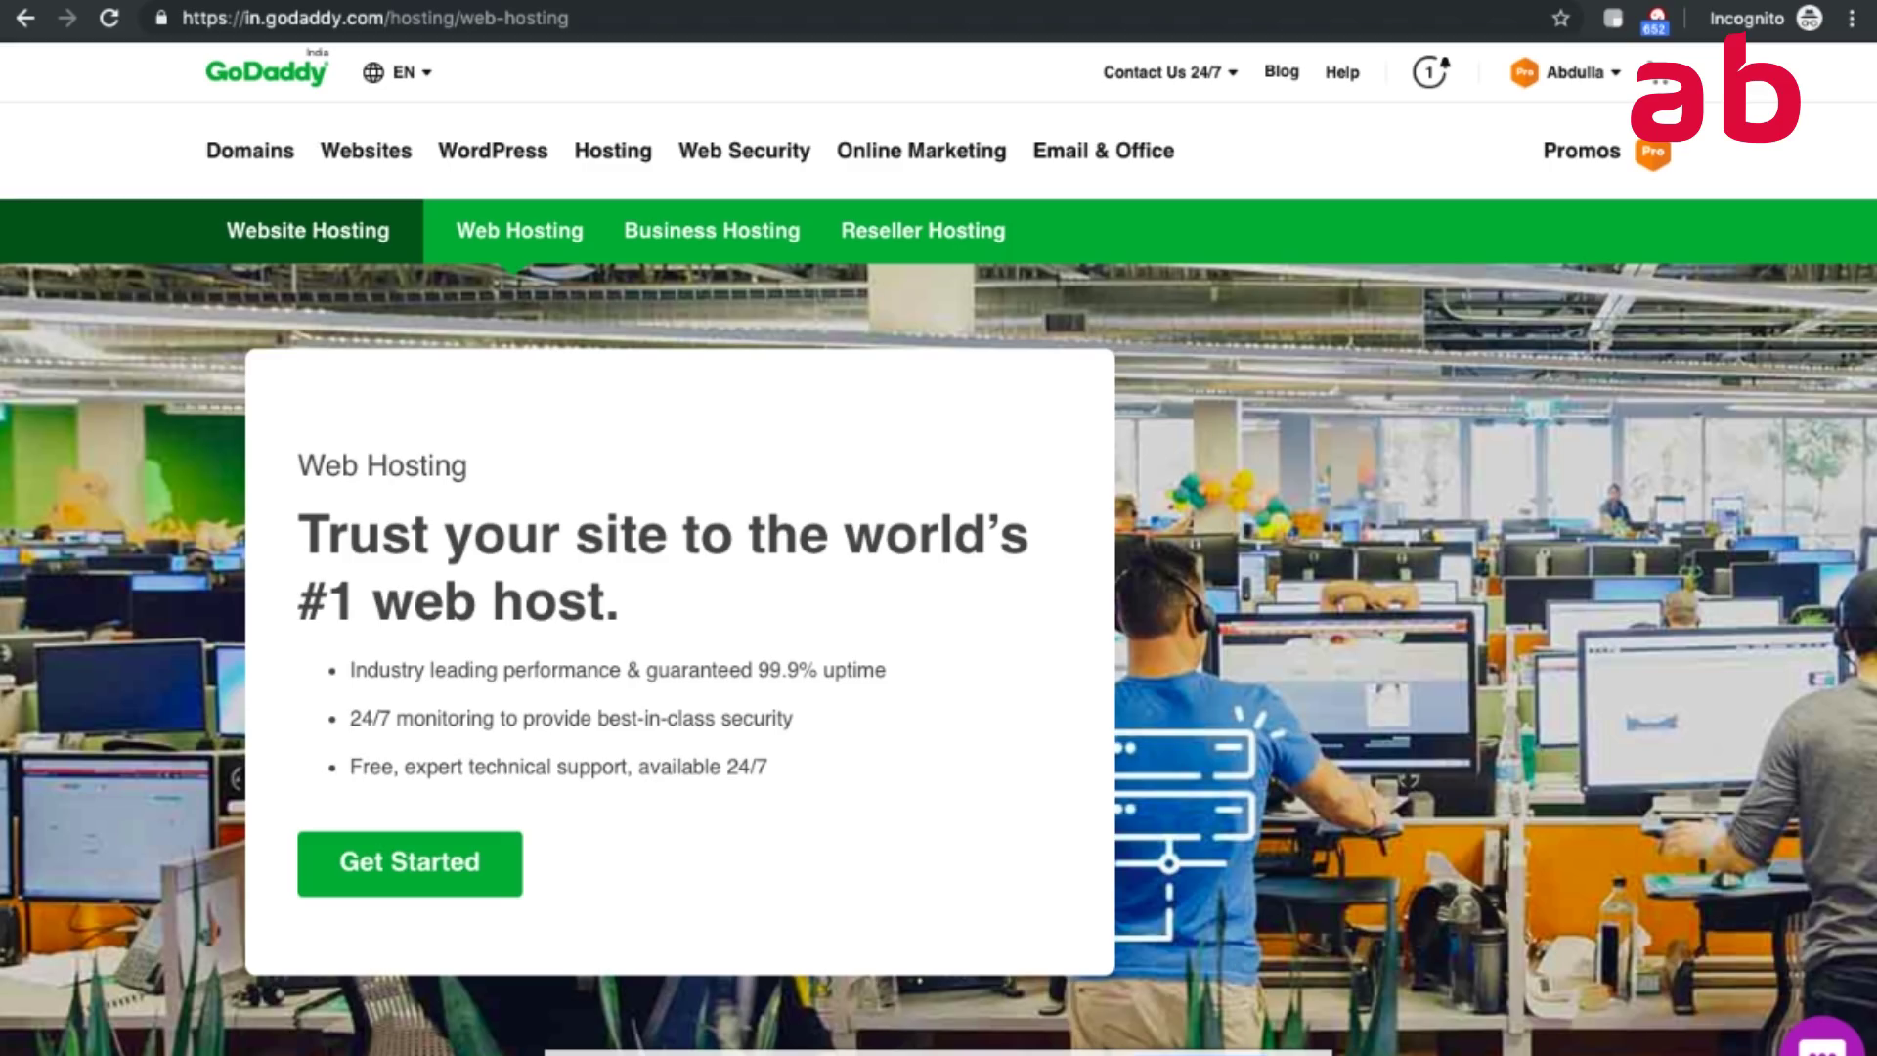
pyautogui.scroll(-4, 1309, 865)
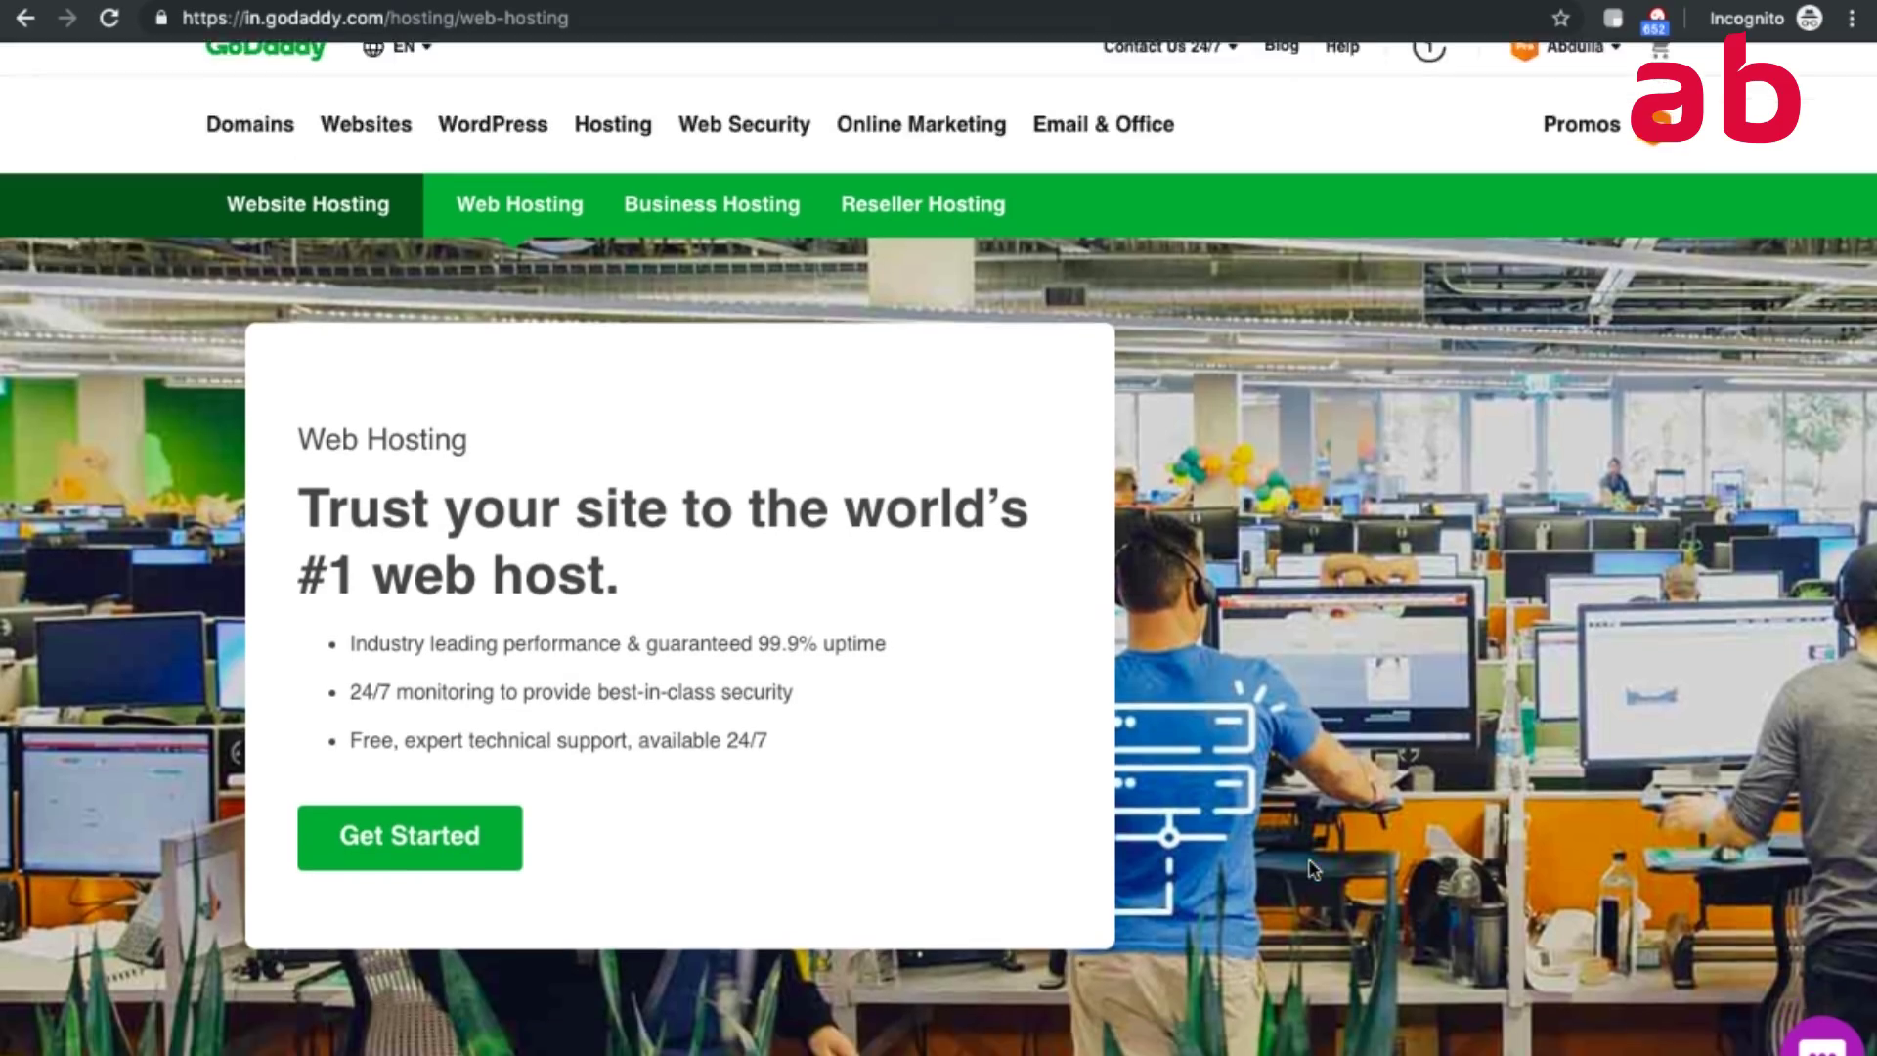
pyautogui.scroll(-3, 1308, 858)
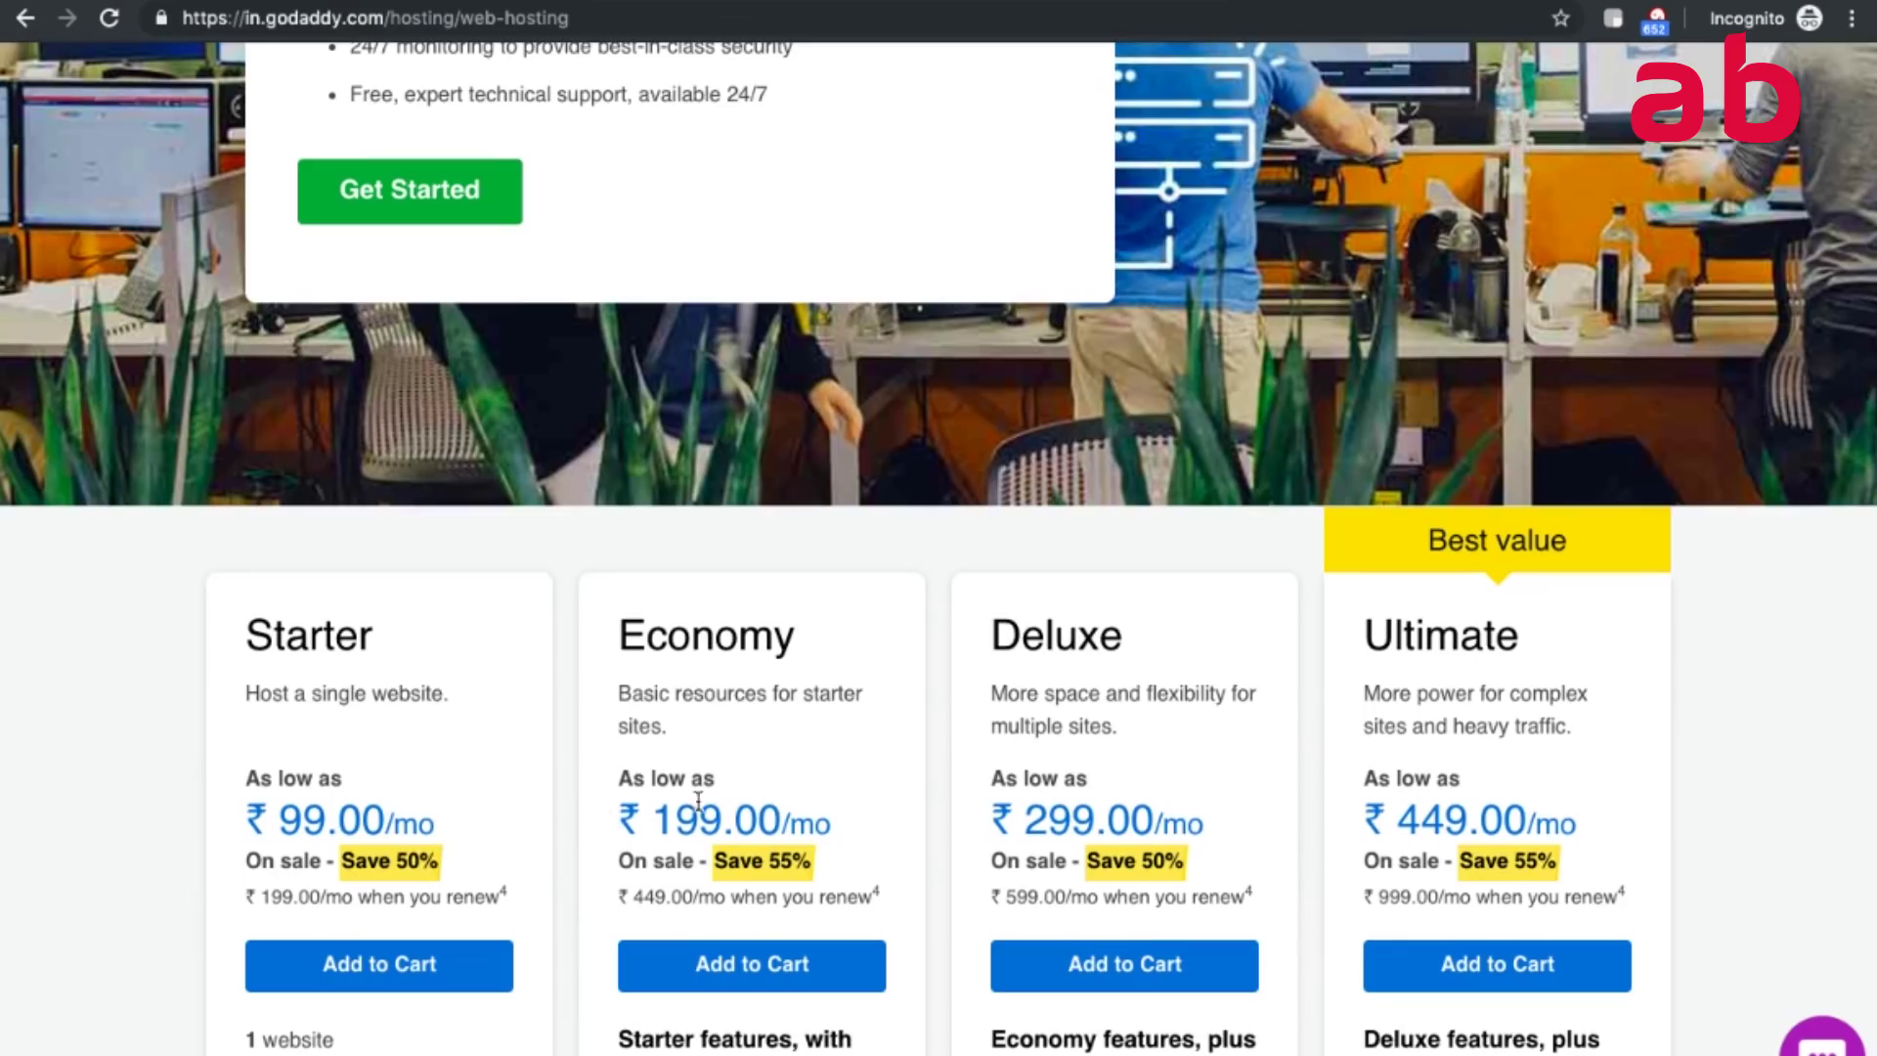
pyautogui.scroll(-1, 769, 799)
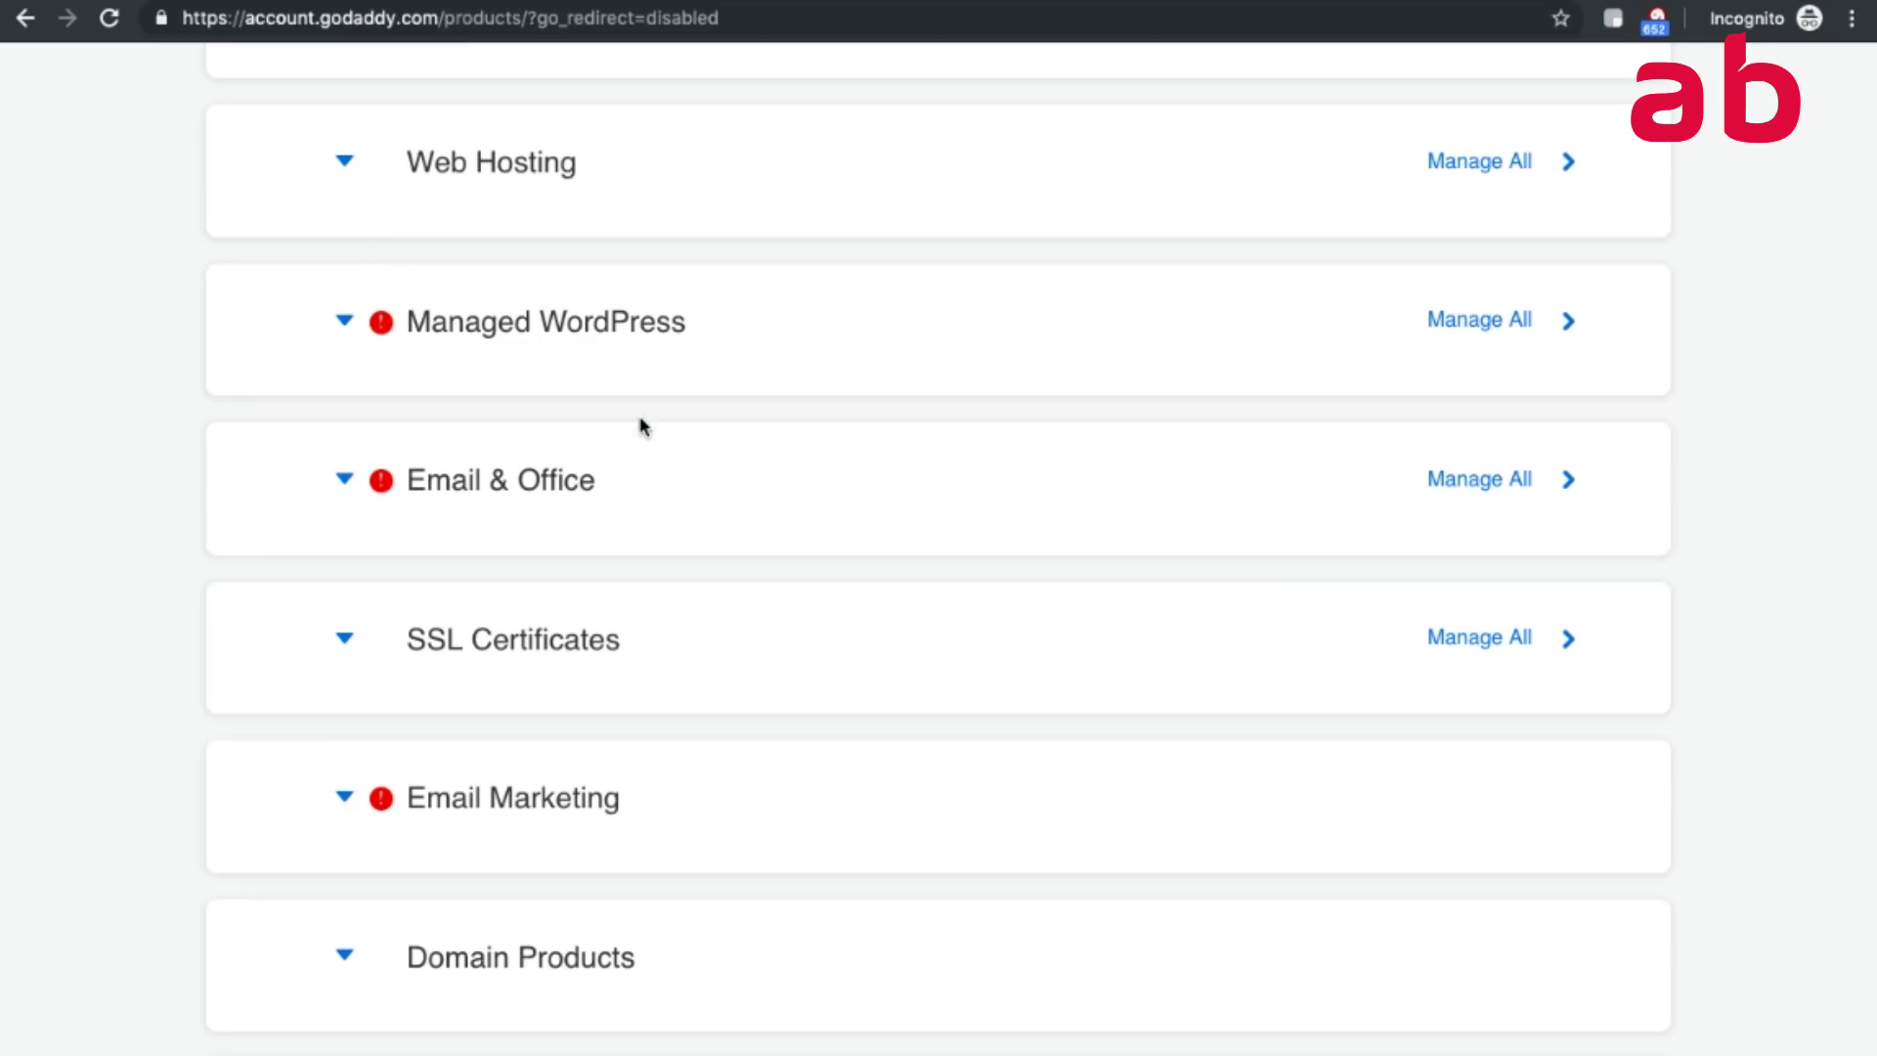
# Open the management dashboard of the Ultimate Linux Hosting with cPanel product and dismiss the Customer Experience Improvement Program dialog.
pyautogui.scroll(4, 641, 420)
pyautogui.scroll(-1, 643, 428)
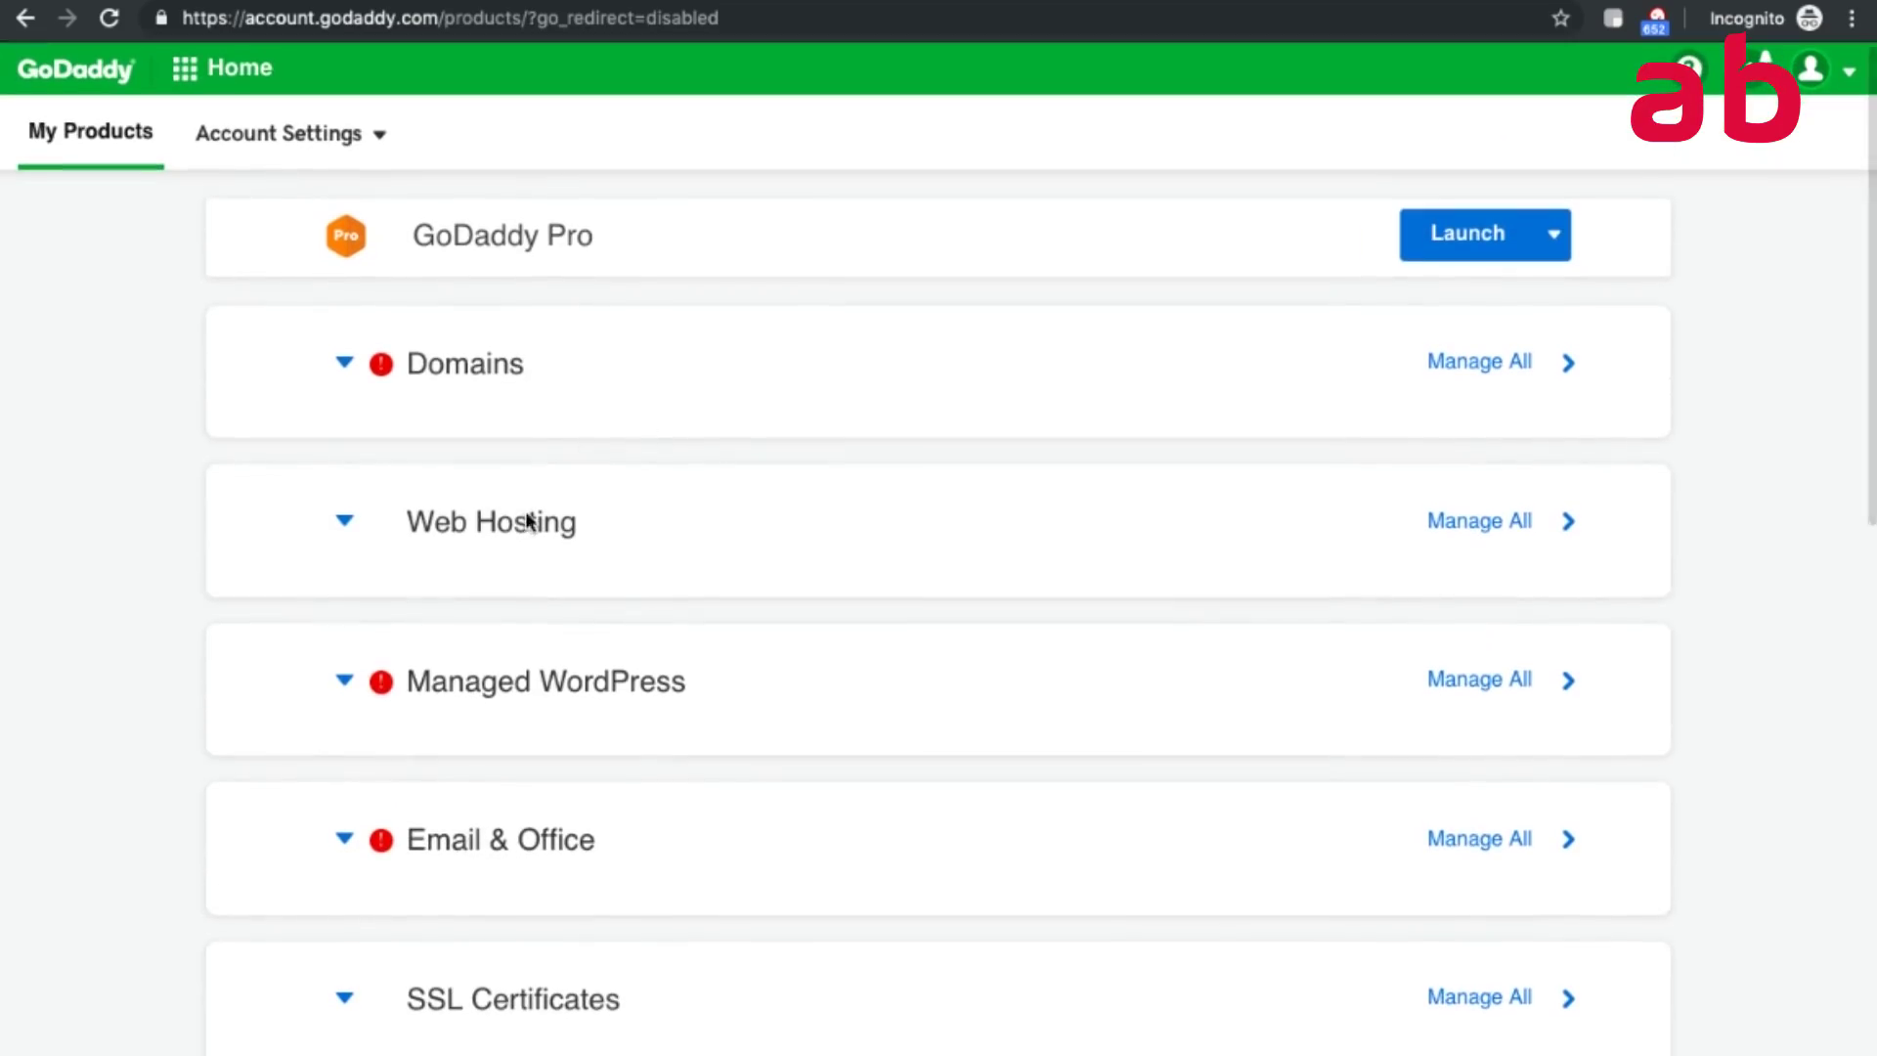
pyautogui.click(354, 523)
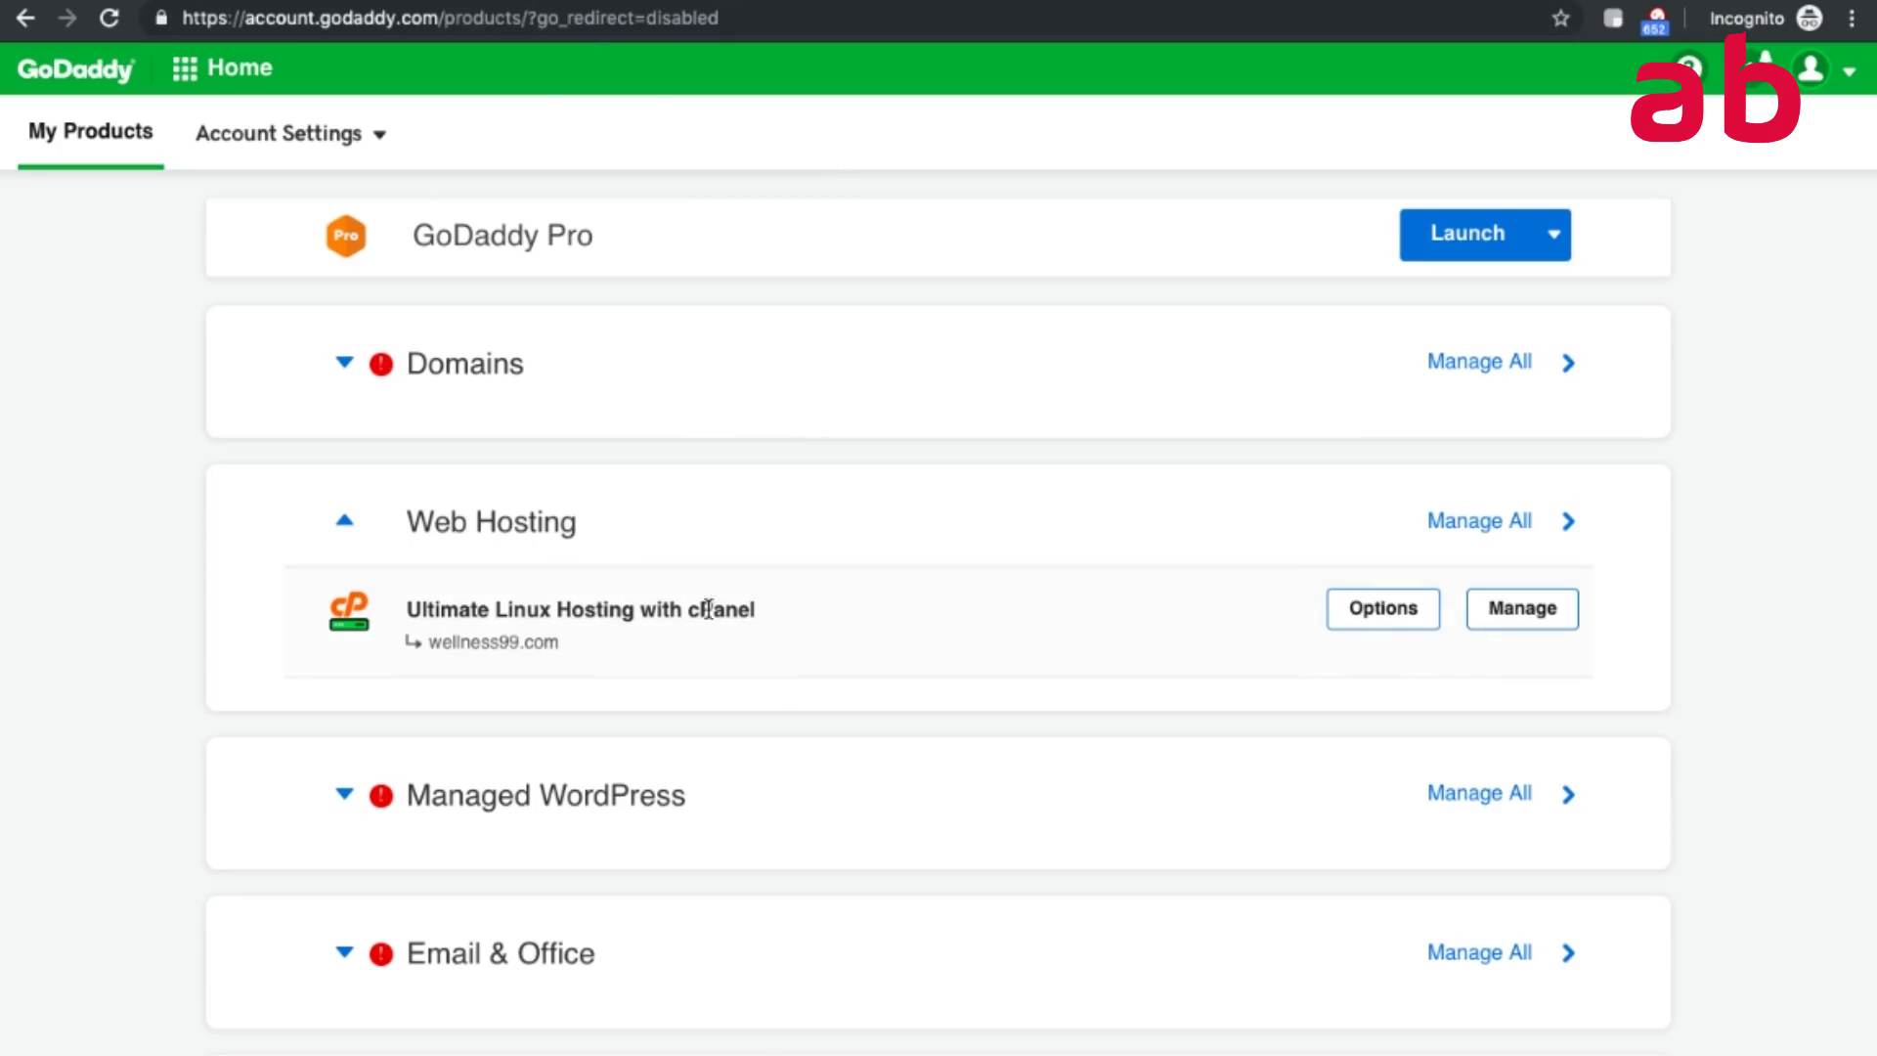
pyautogui.click(1502, 625)
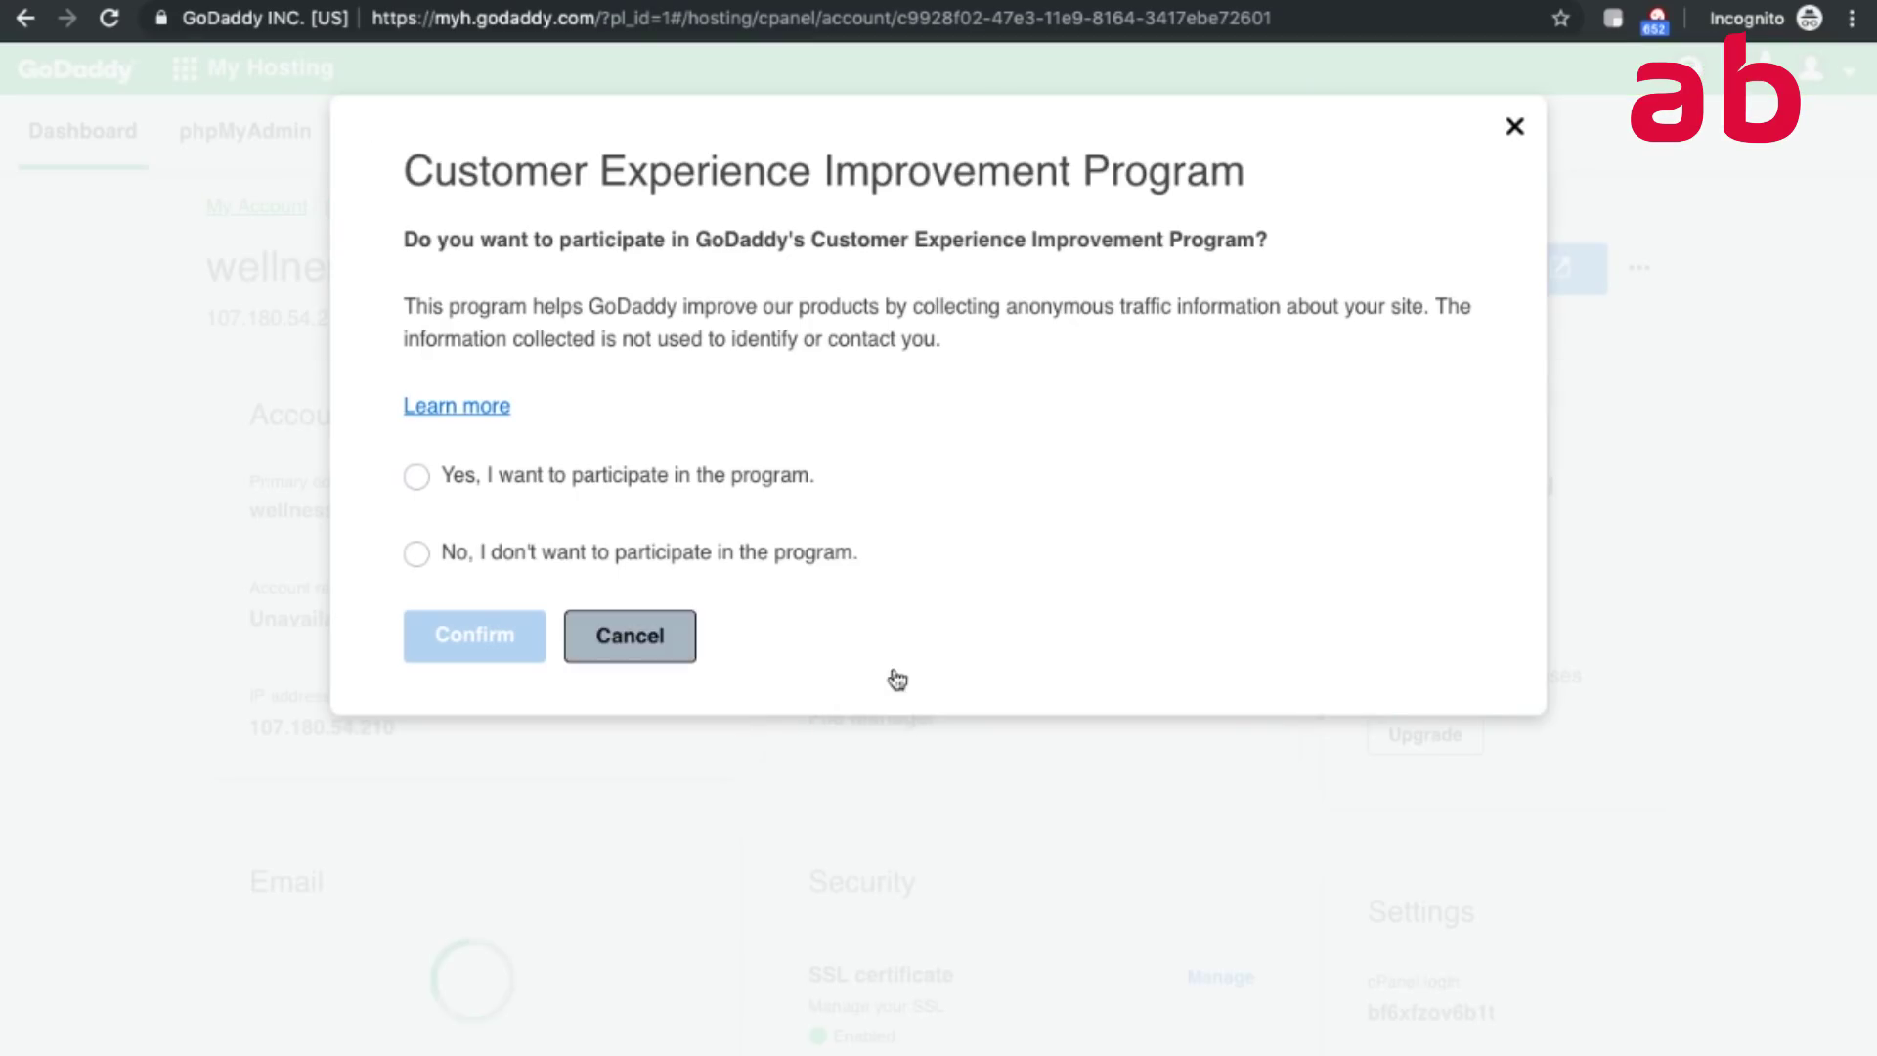
pyautogui.click(897, 679)
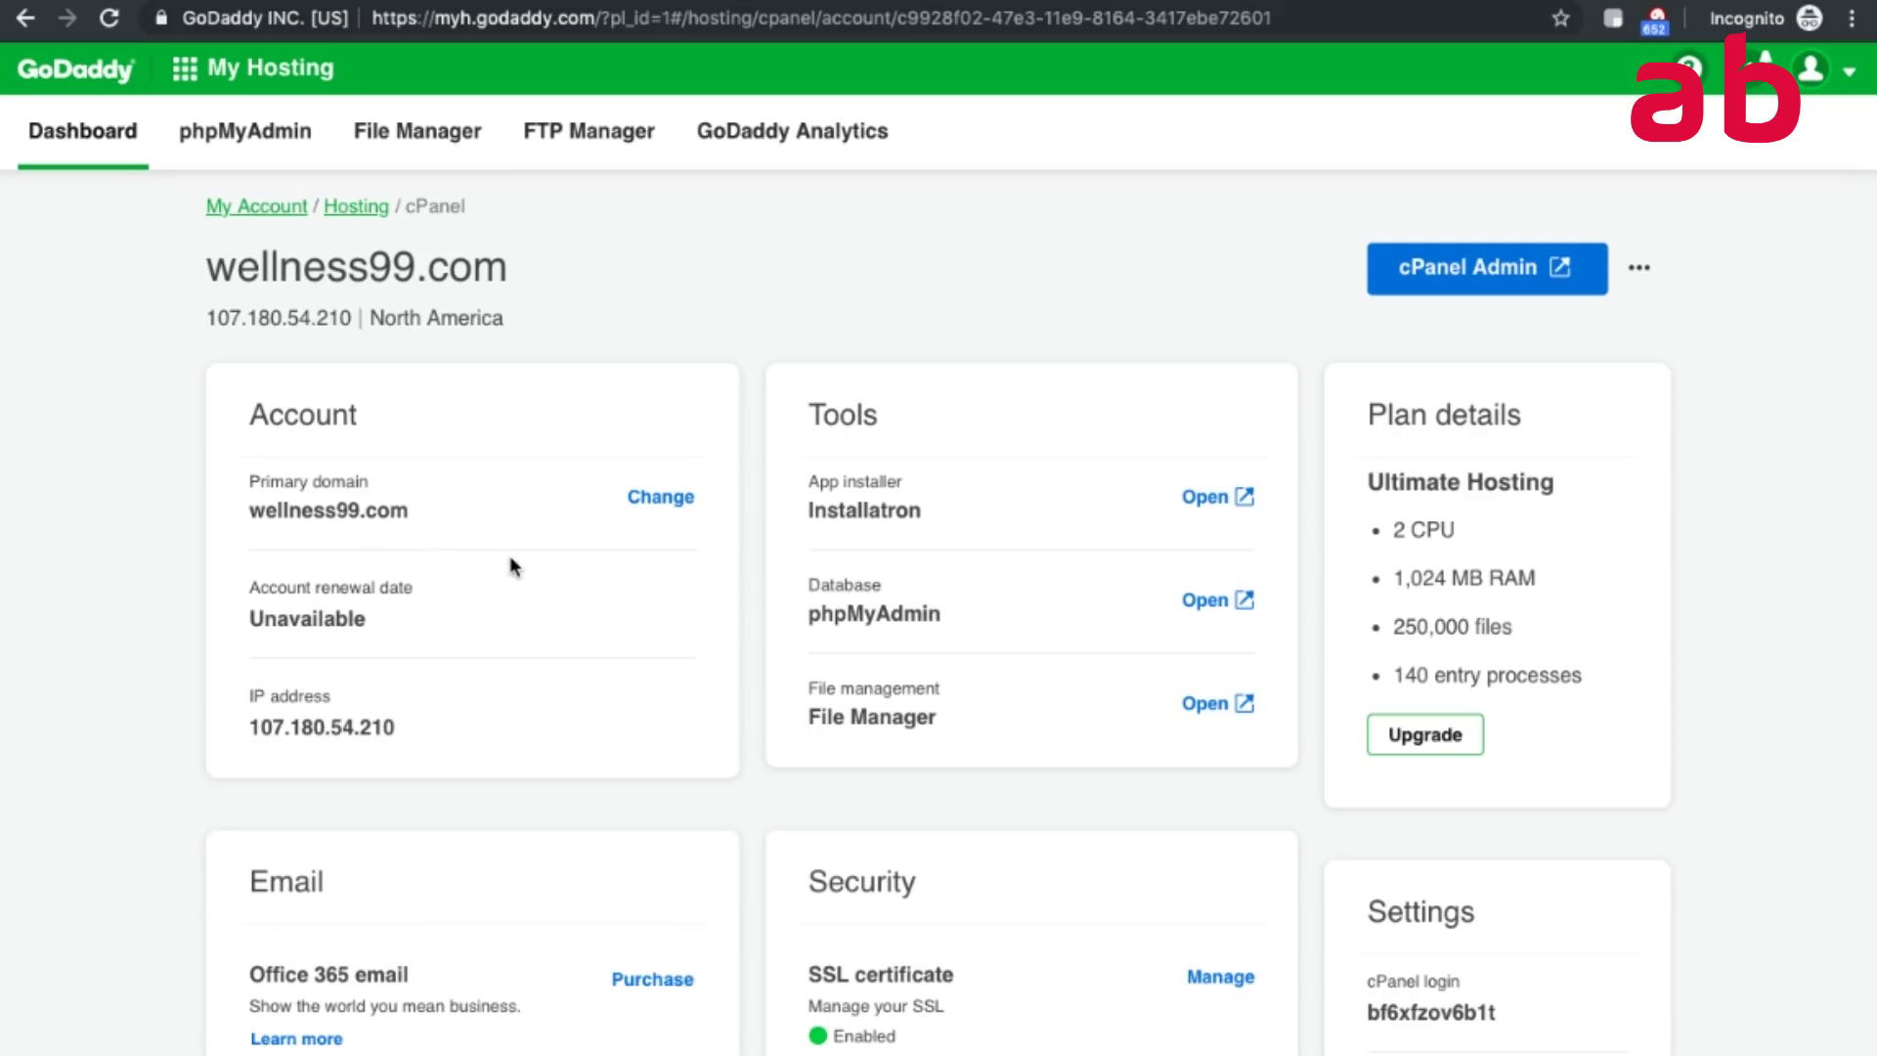
# Review the wellness99.com hosting dashboard and open its cPanel administration.
pyautogui.scroll(-3, 510, 565)
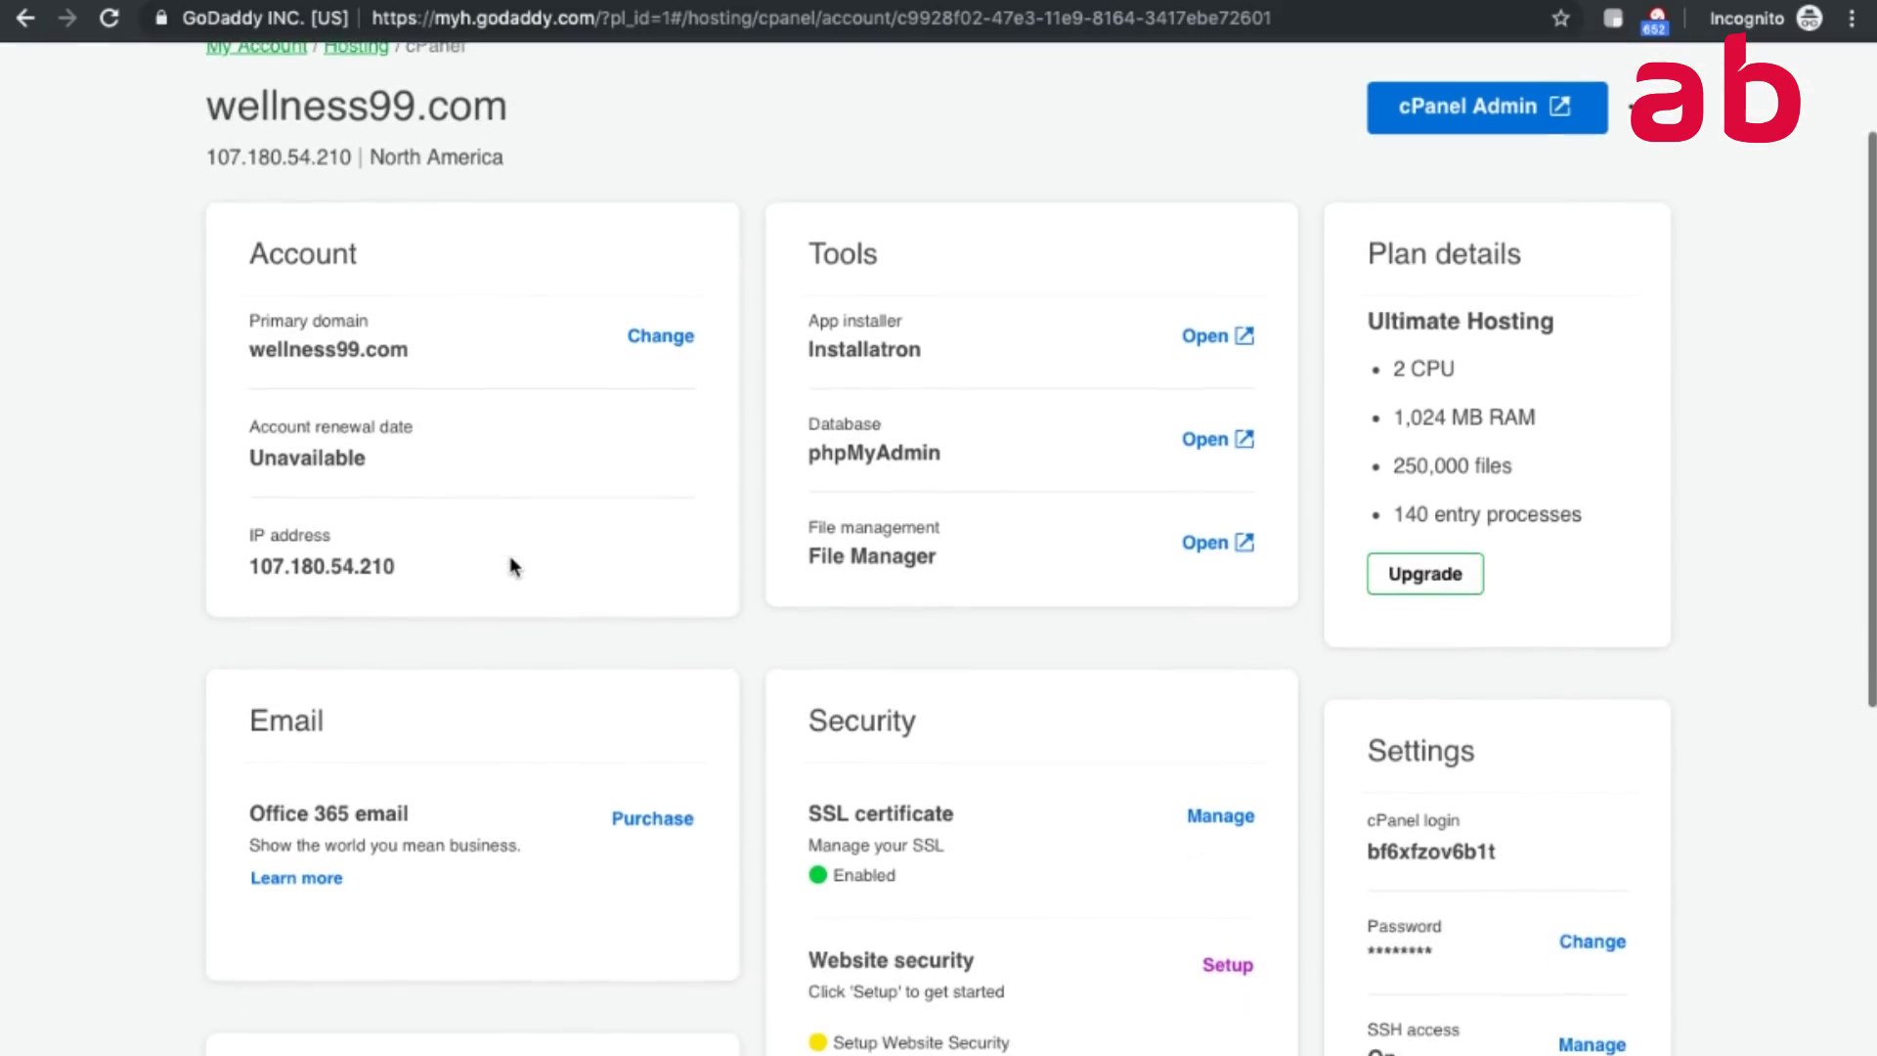
pyautogui.scroll(-3, 510, 565)
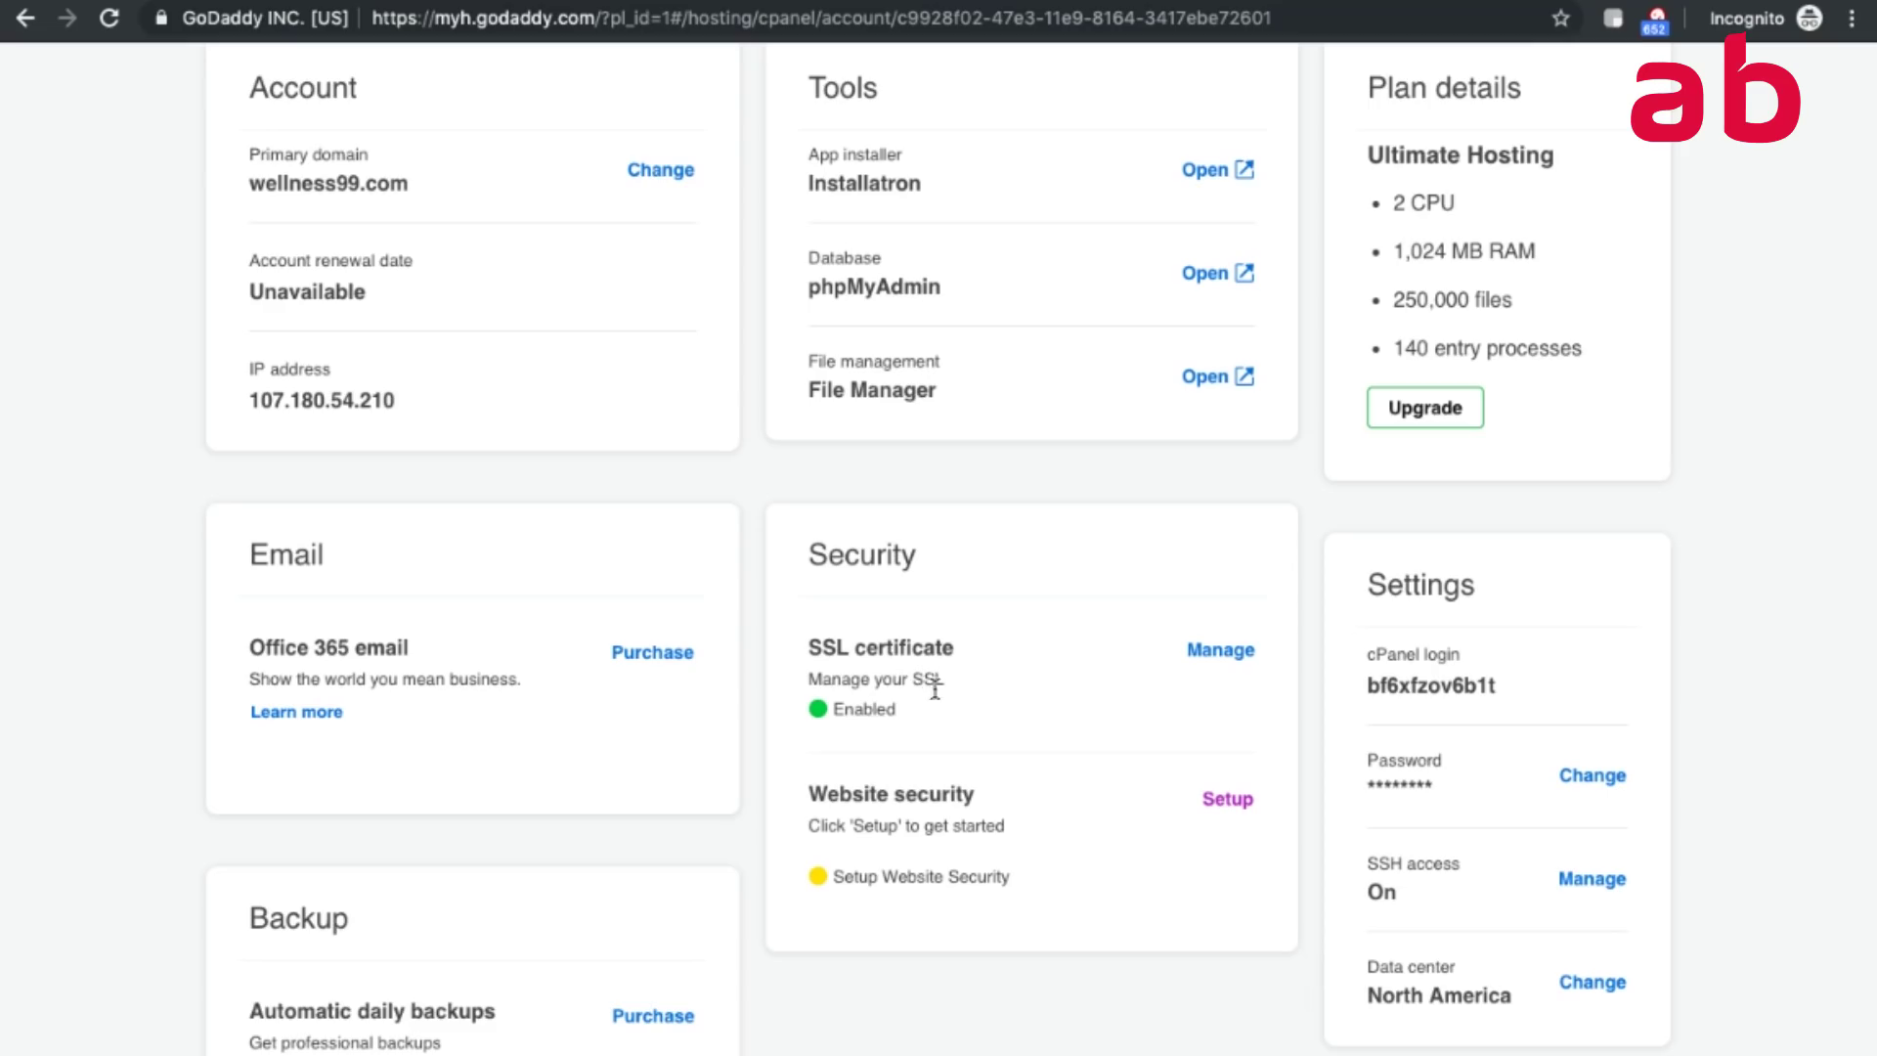
pyautogui.scroll(-3, 947, 702)
pyautogui.scroll(5, 947, 703)
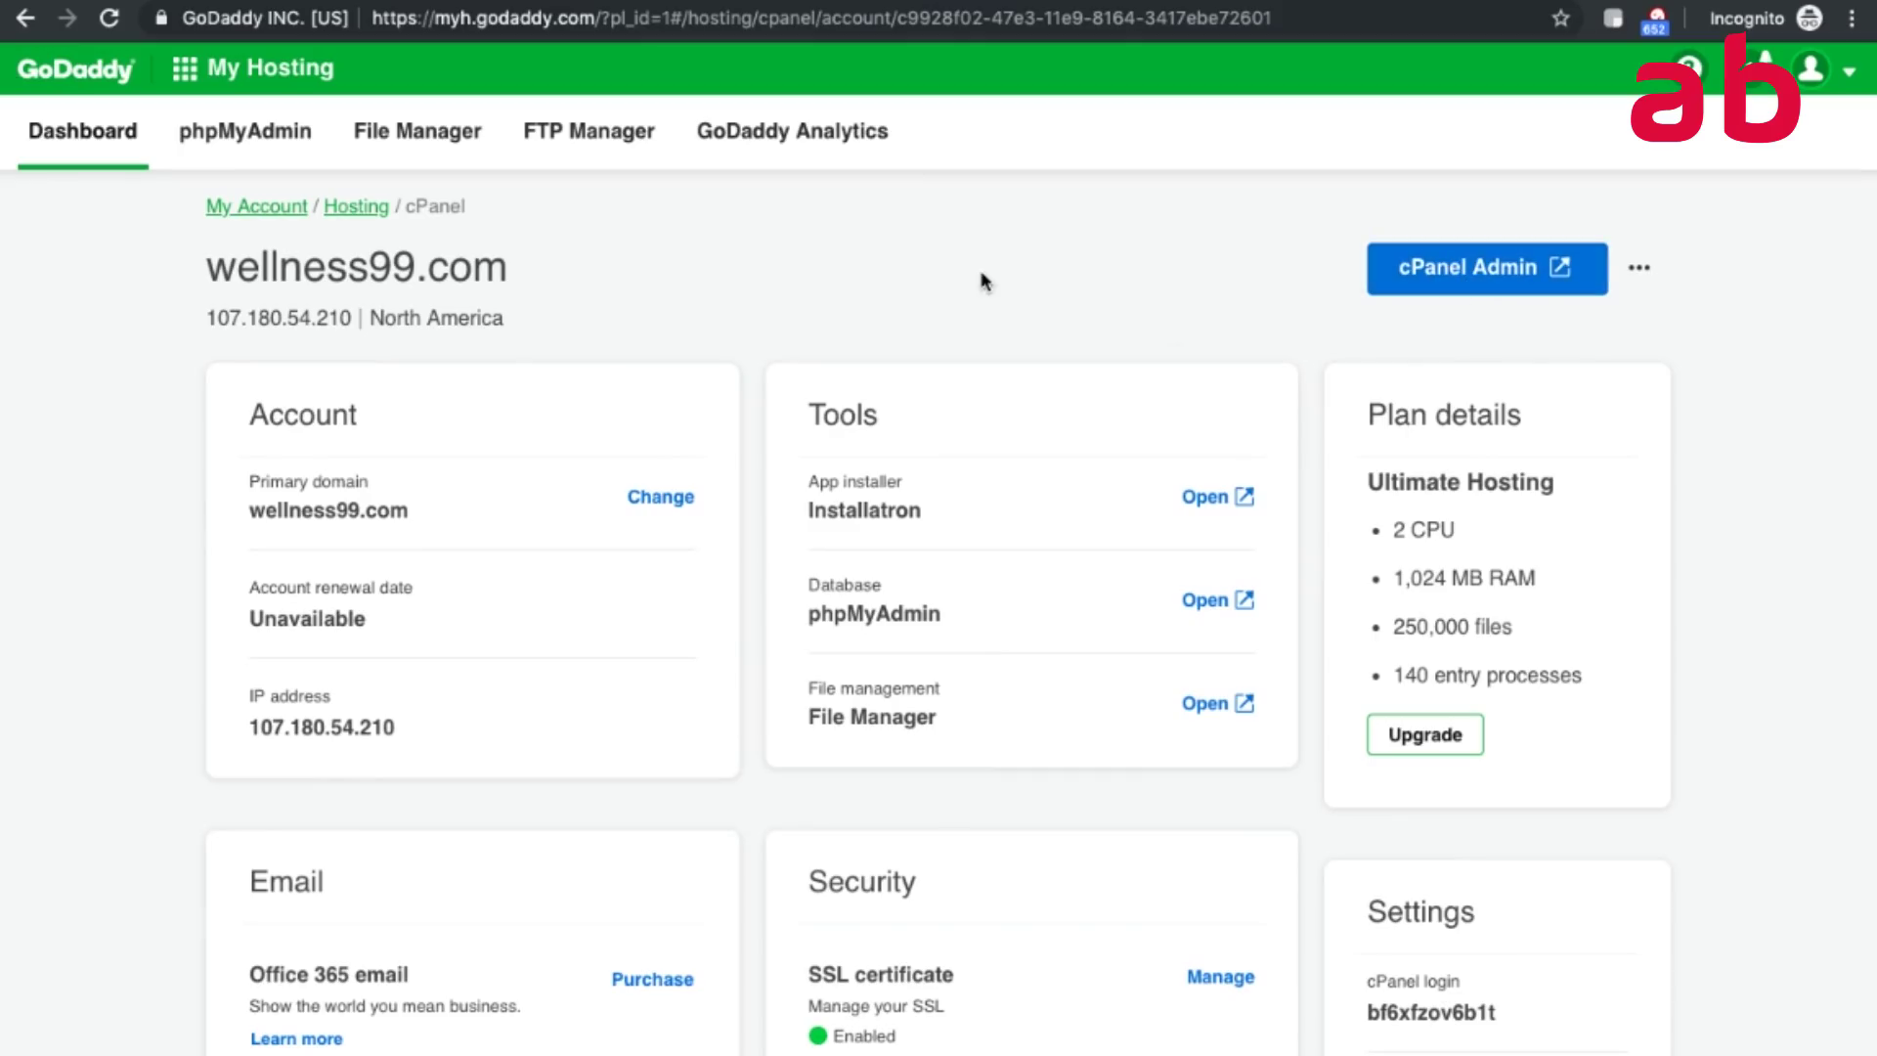
pyautogui.click(1403, 283)
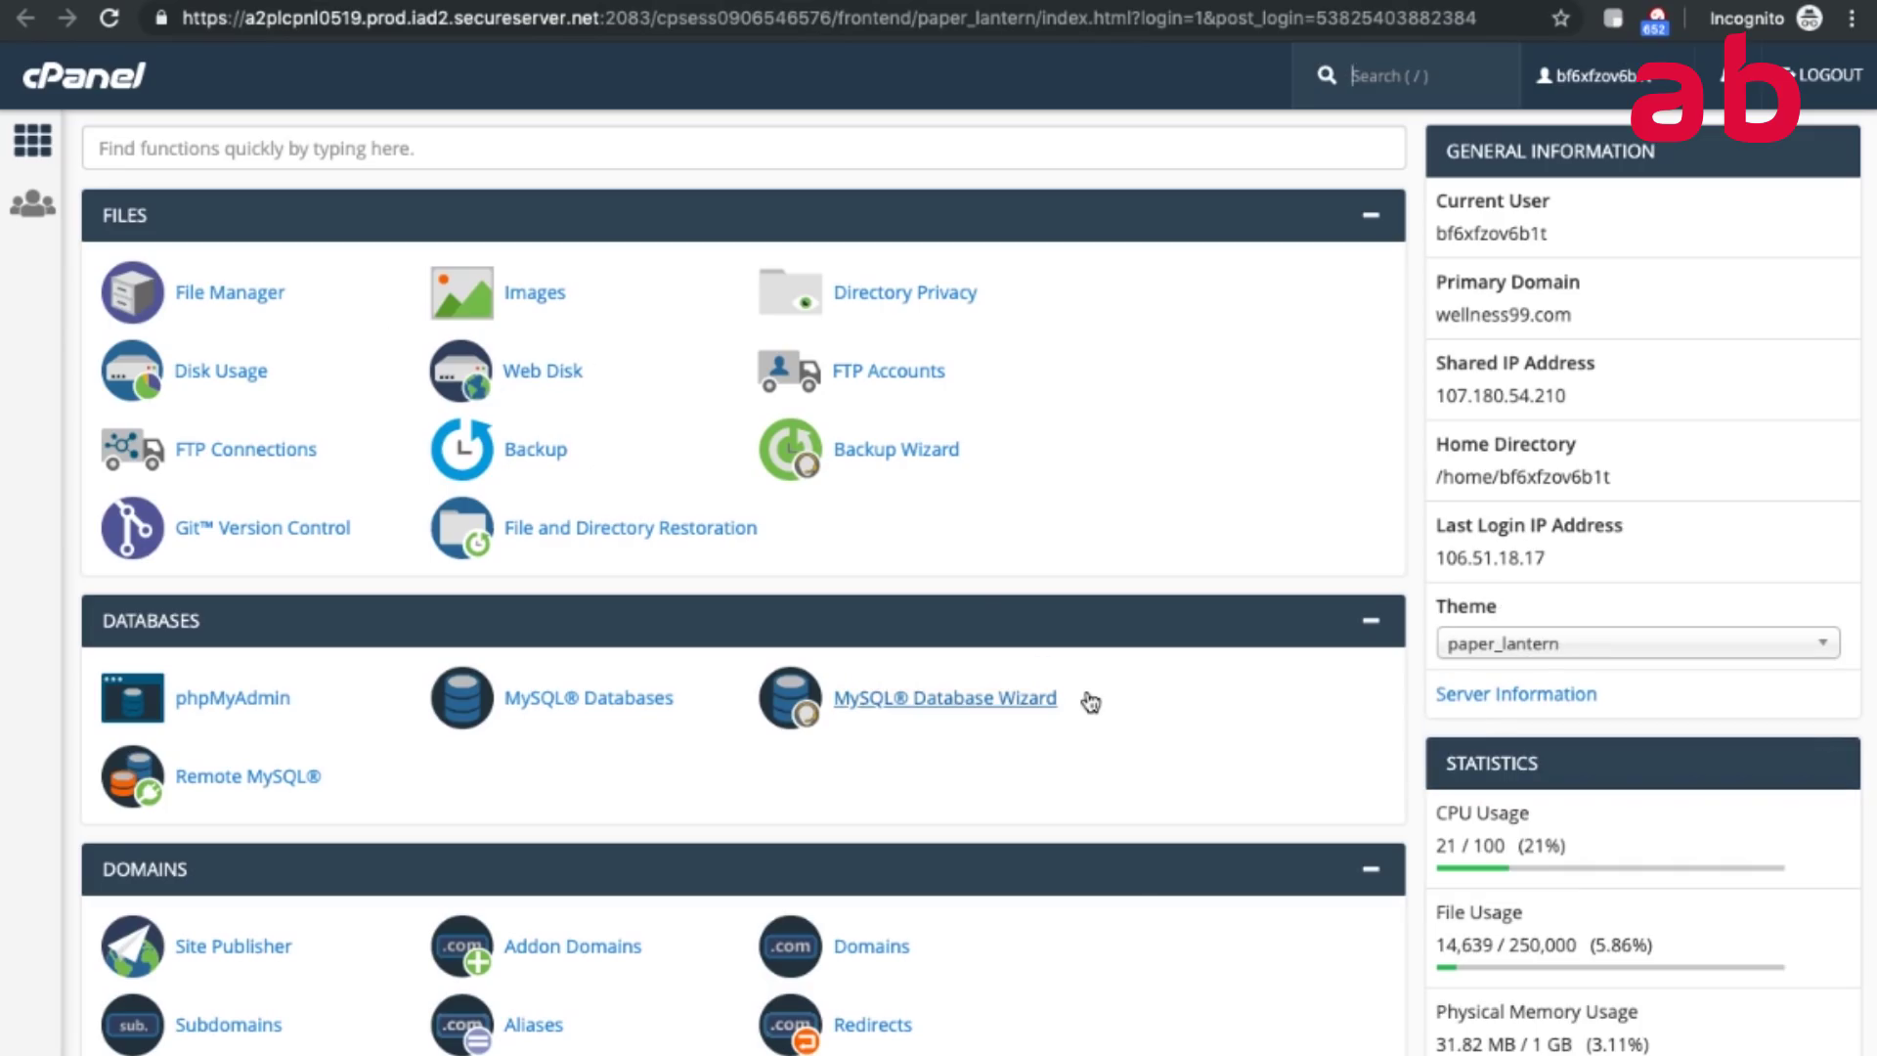
# Open WordPress from the featured web applications in cPanel and start its Installatron install form.
pyautogui.scroll(-10, 1090, 702)
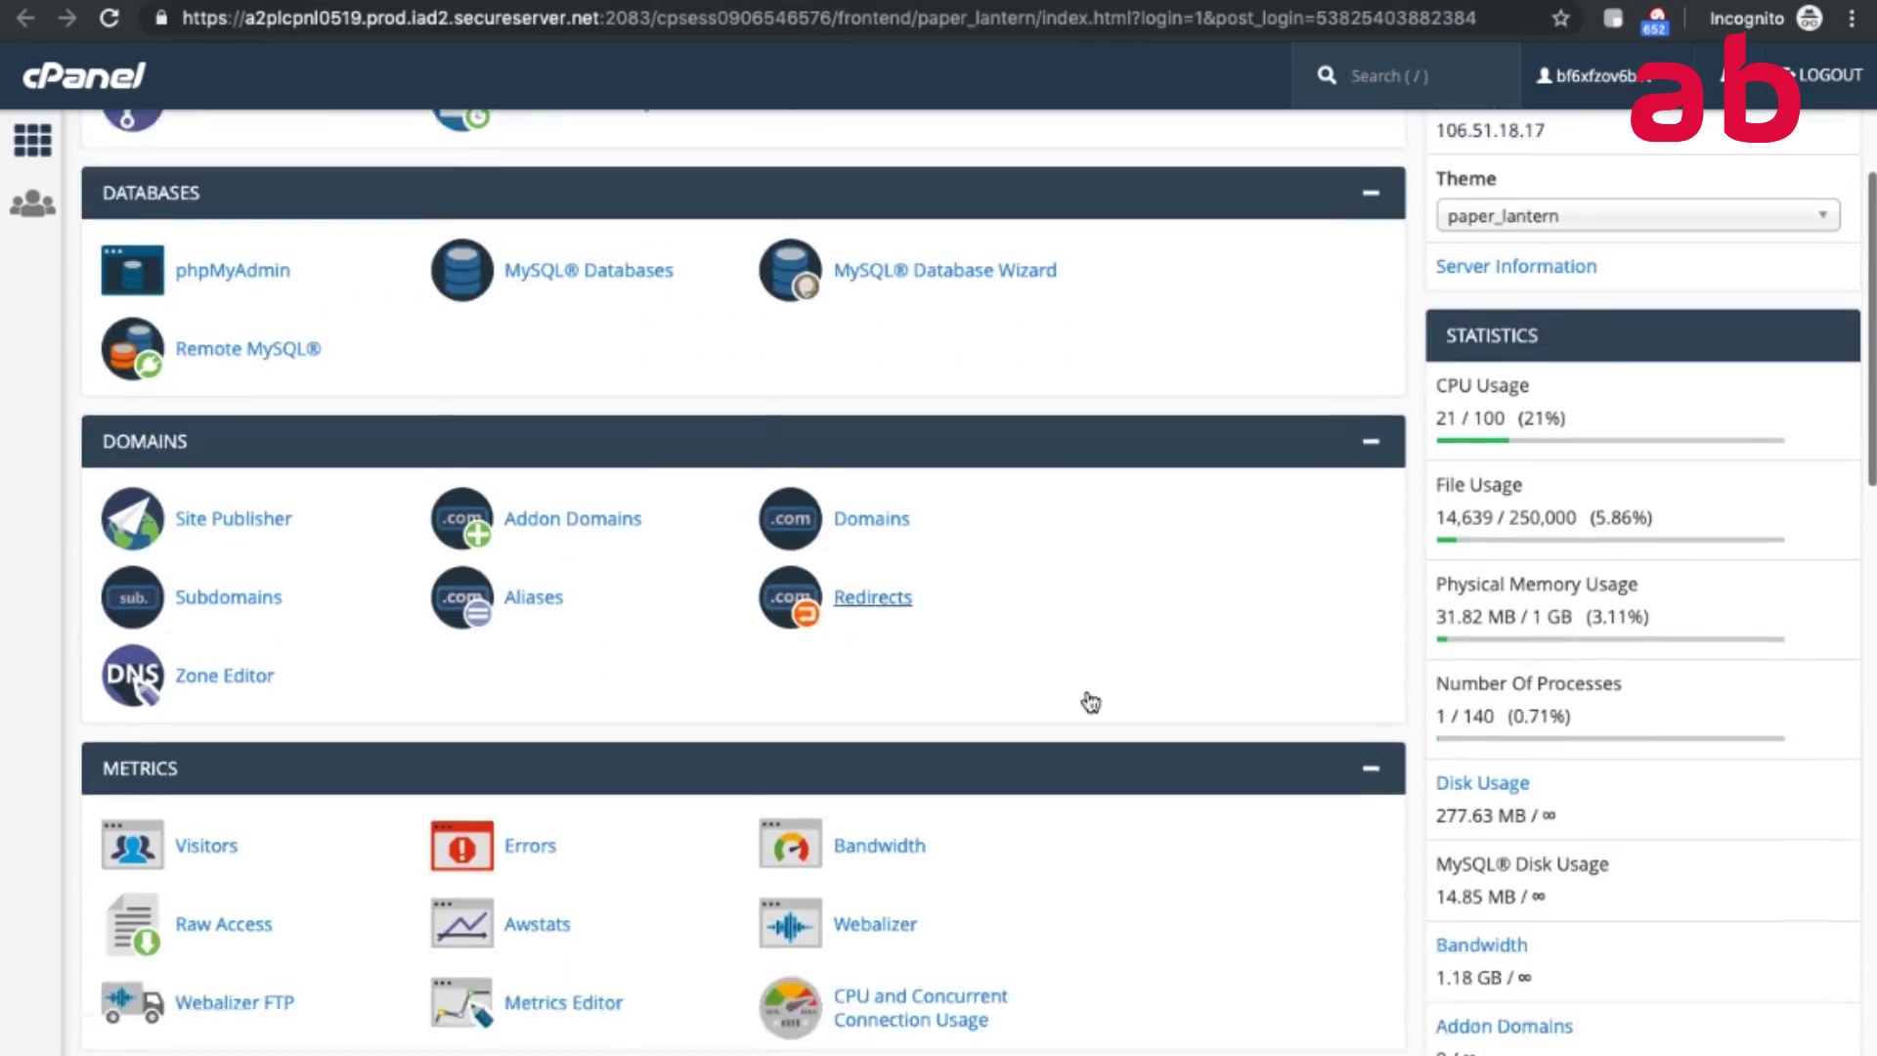
pyautogui.scroll(-6, 1088, 692)
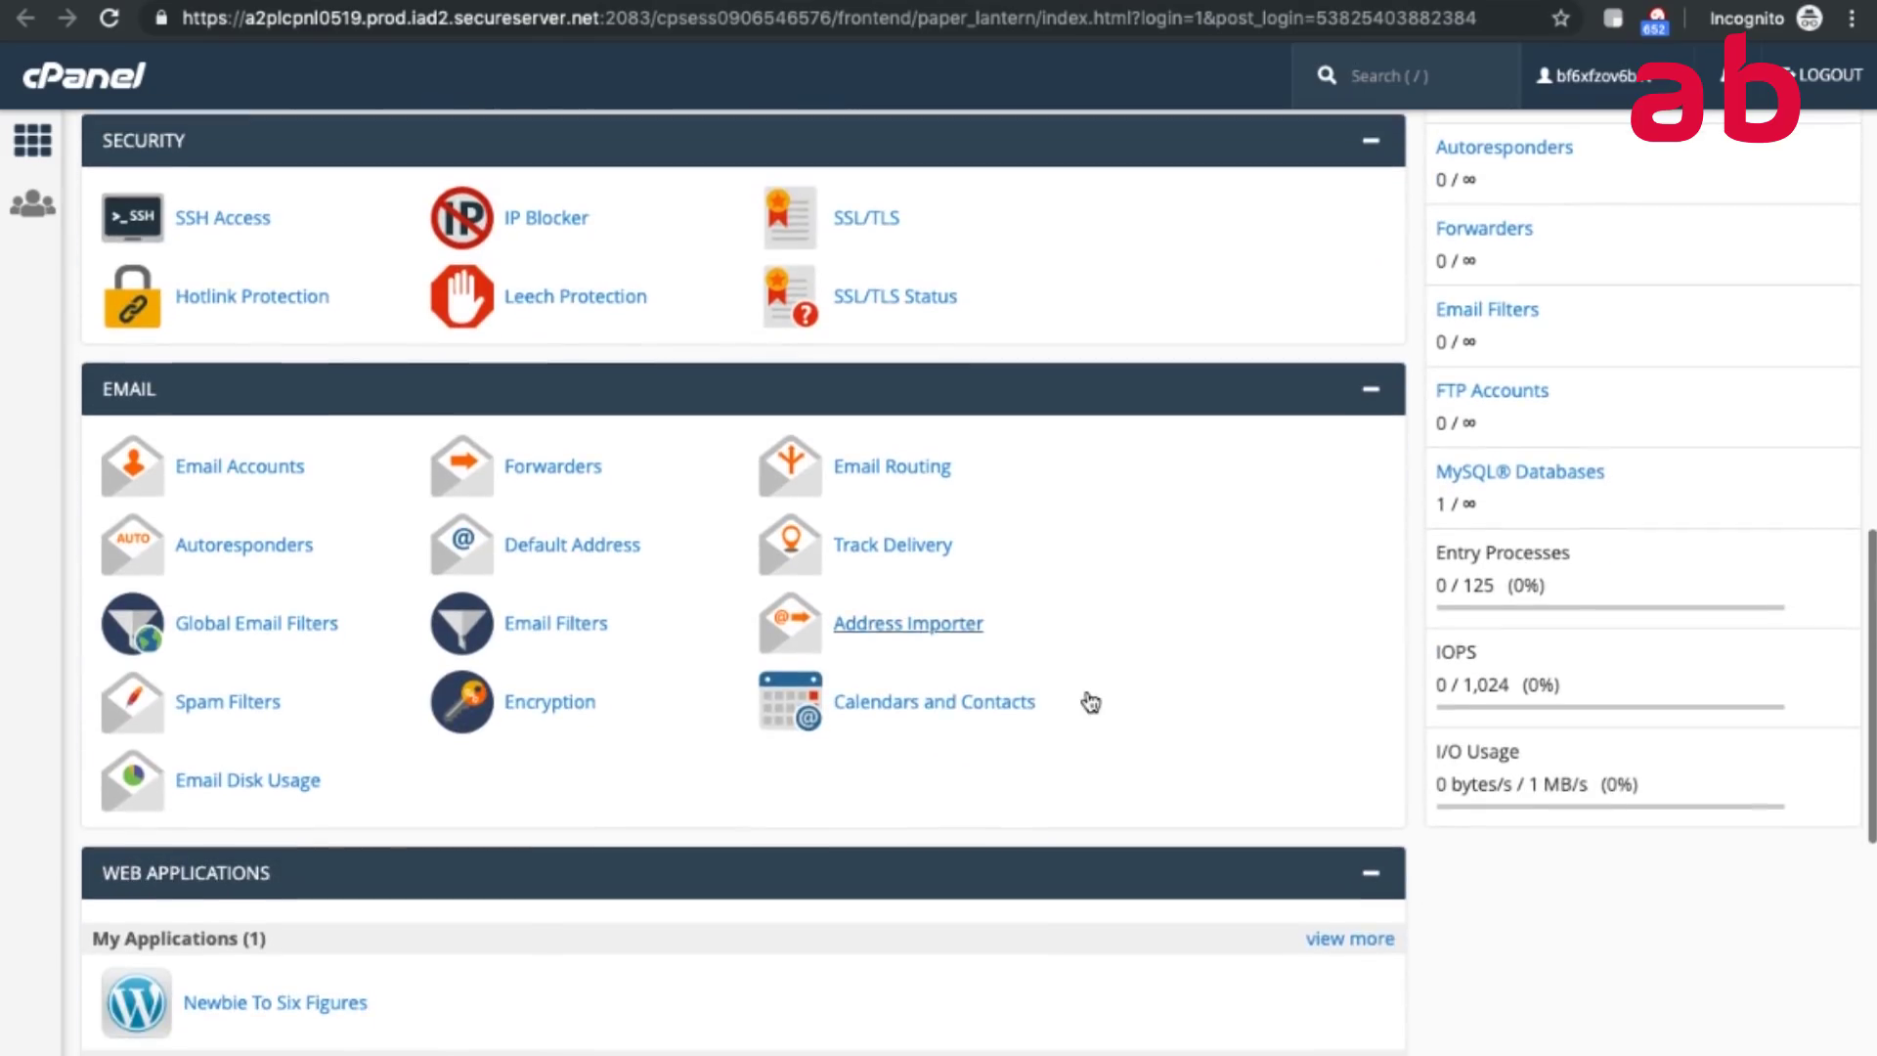
pyautogui.scroll(-3, 1089, 701)
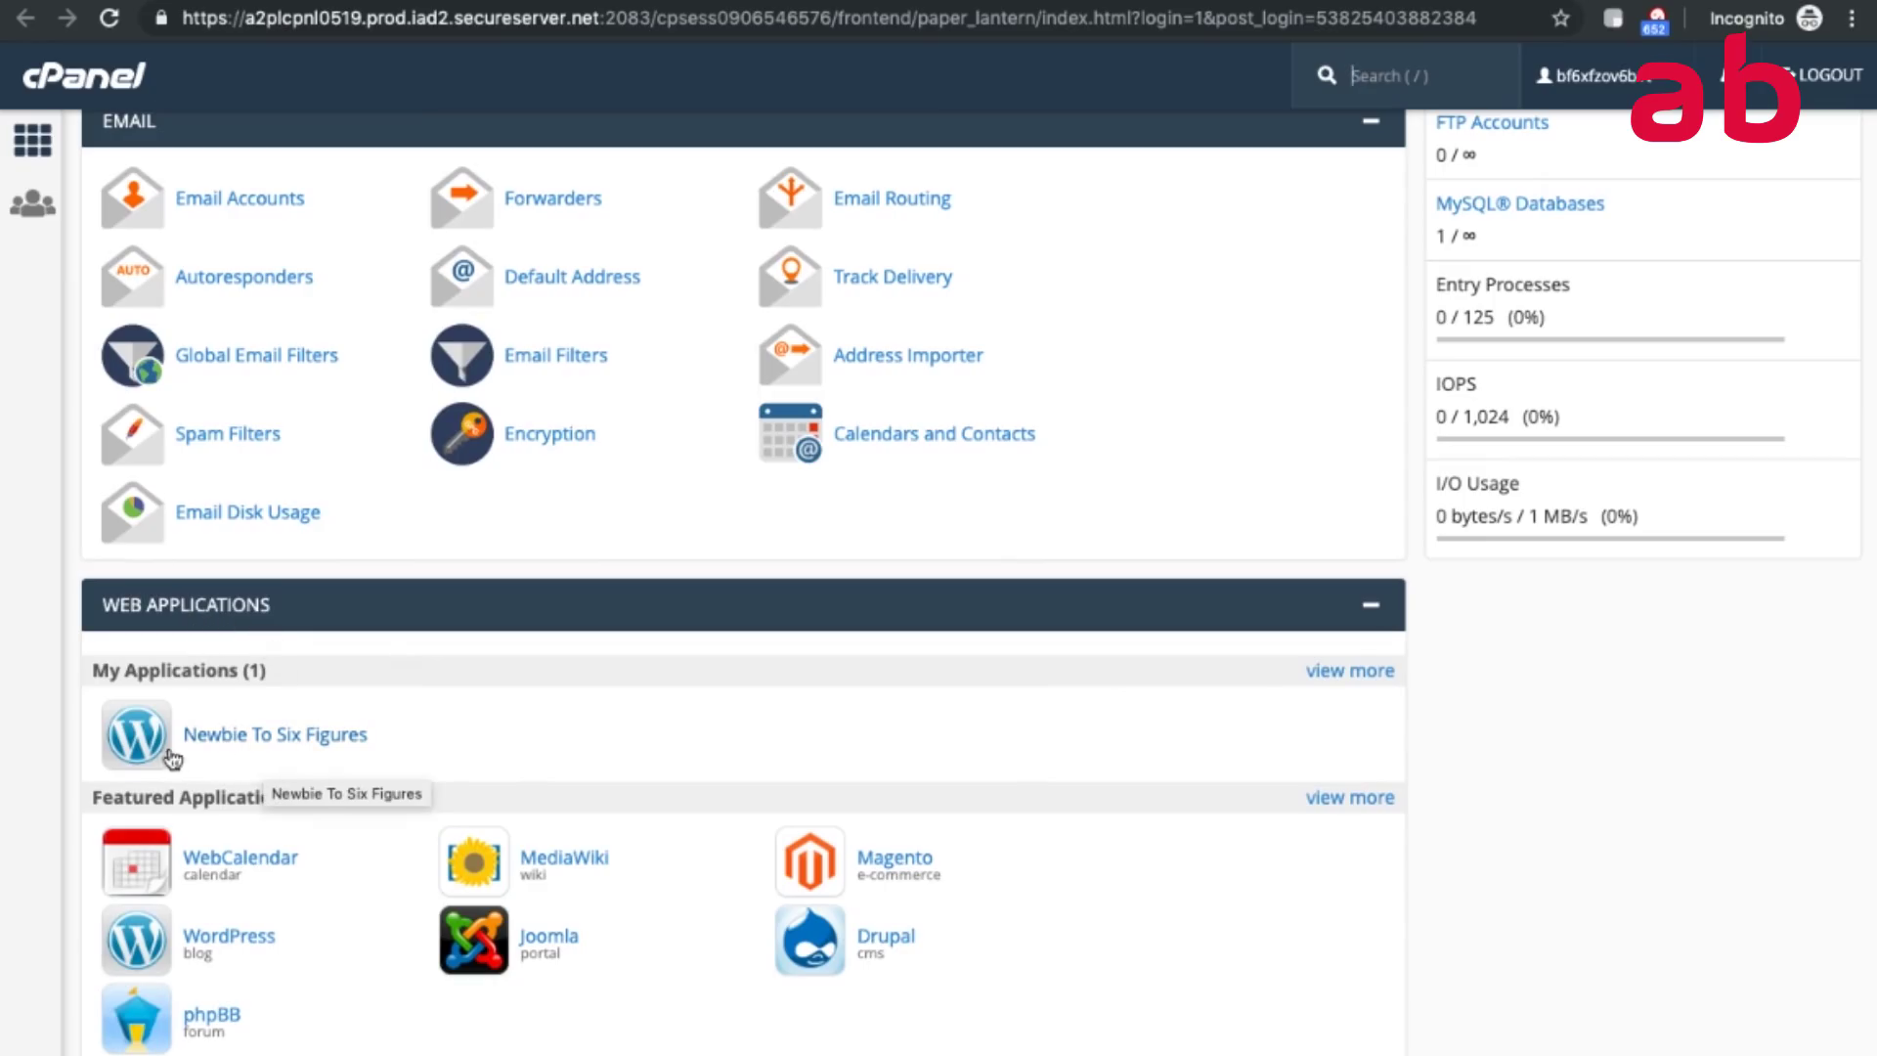
pyautogui.click(234, 941)
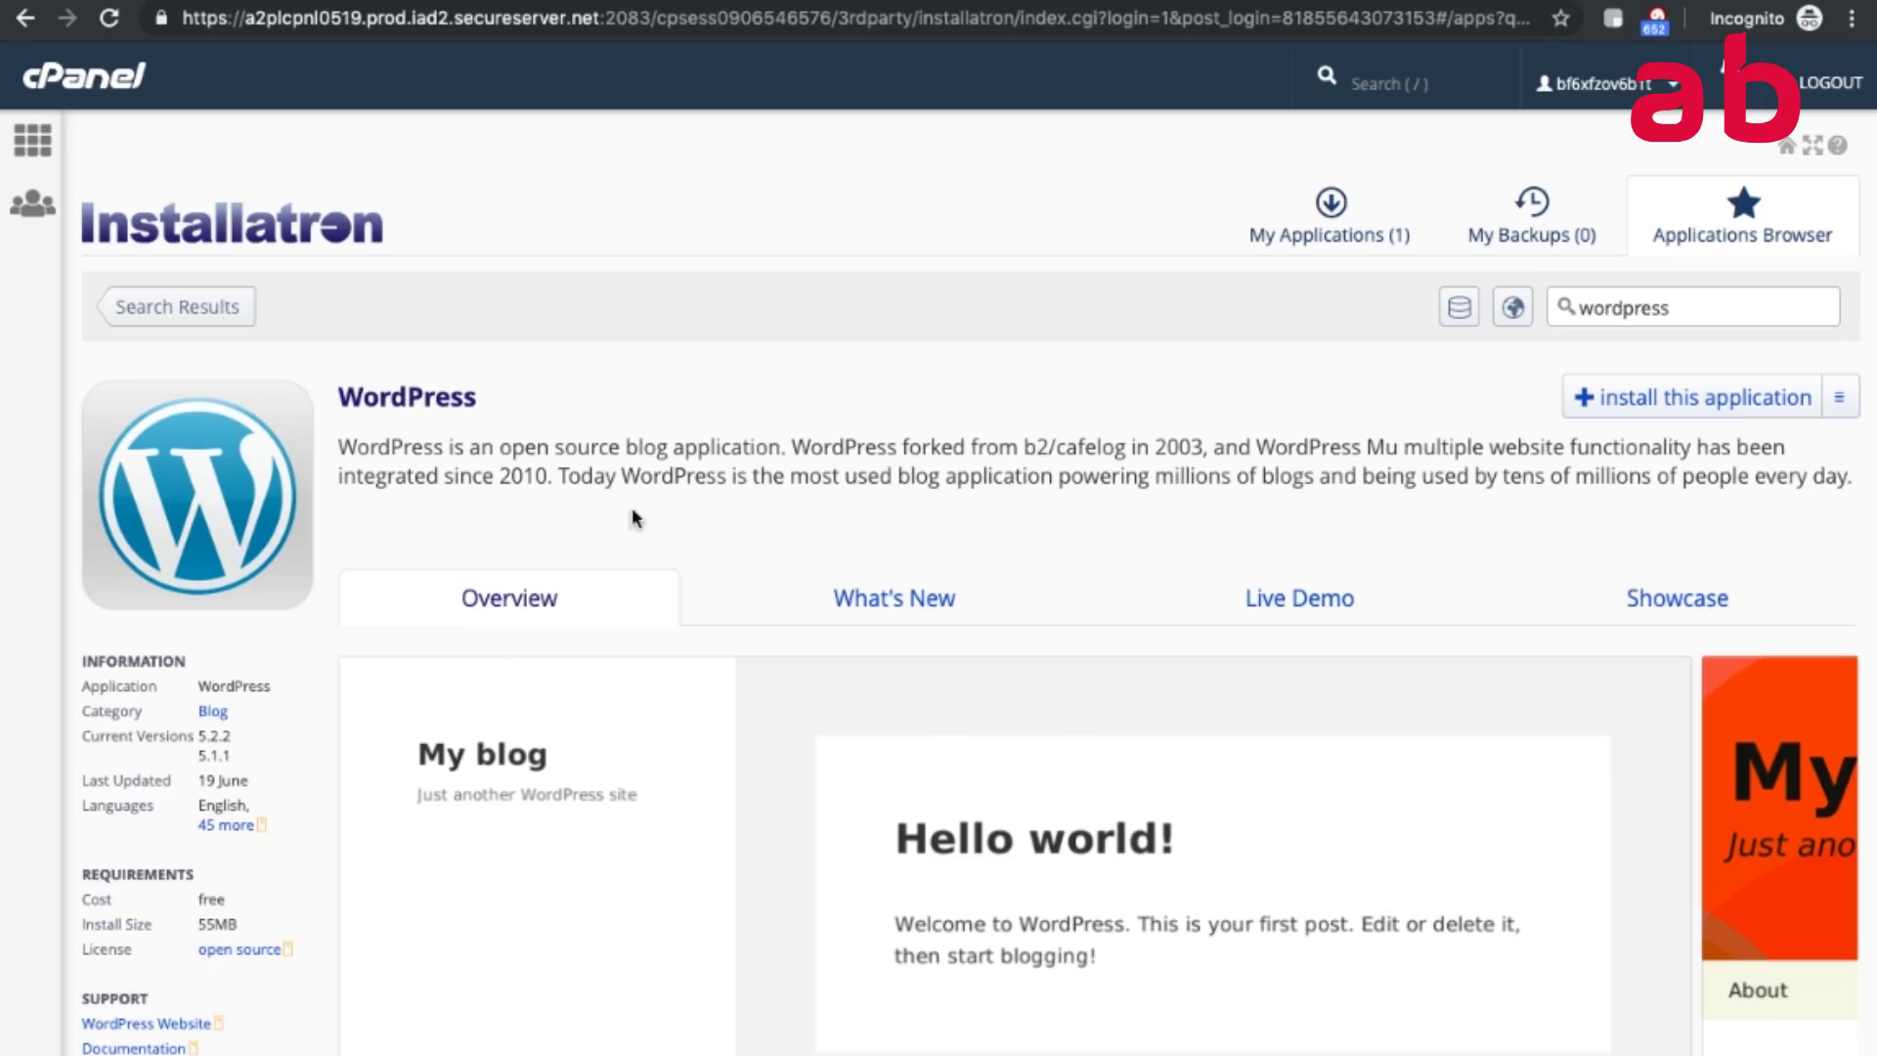
pyautogui.click(1655, 416)
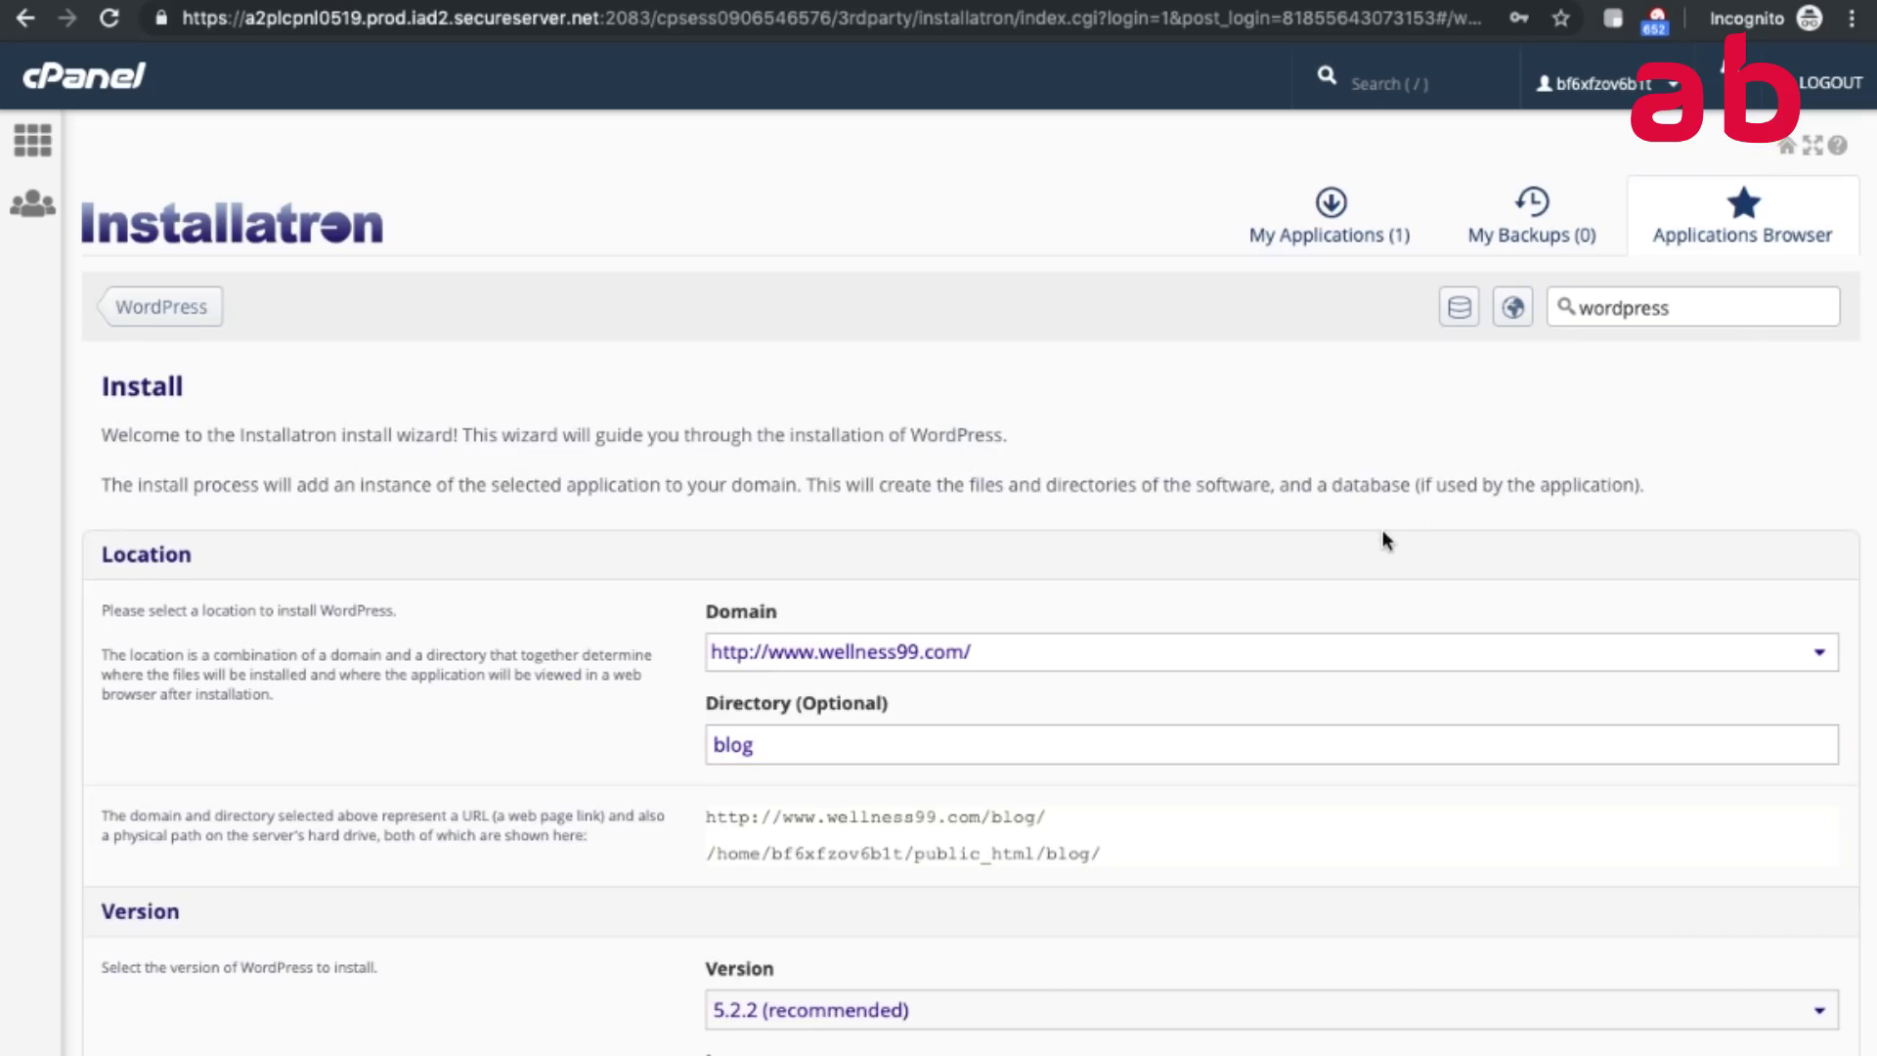
pyautogui.scroll(-2, 1382, 533)
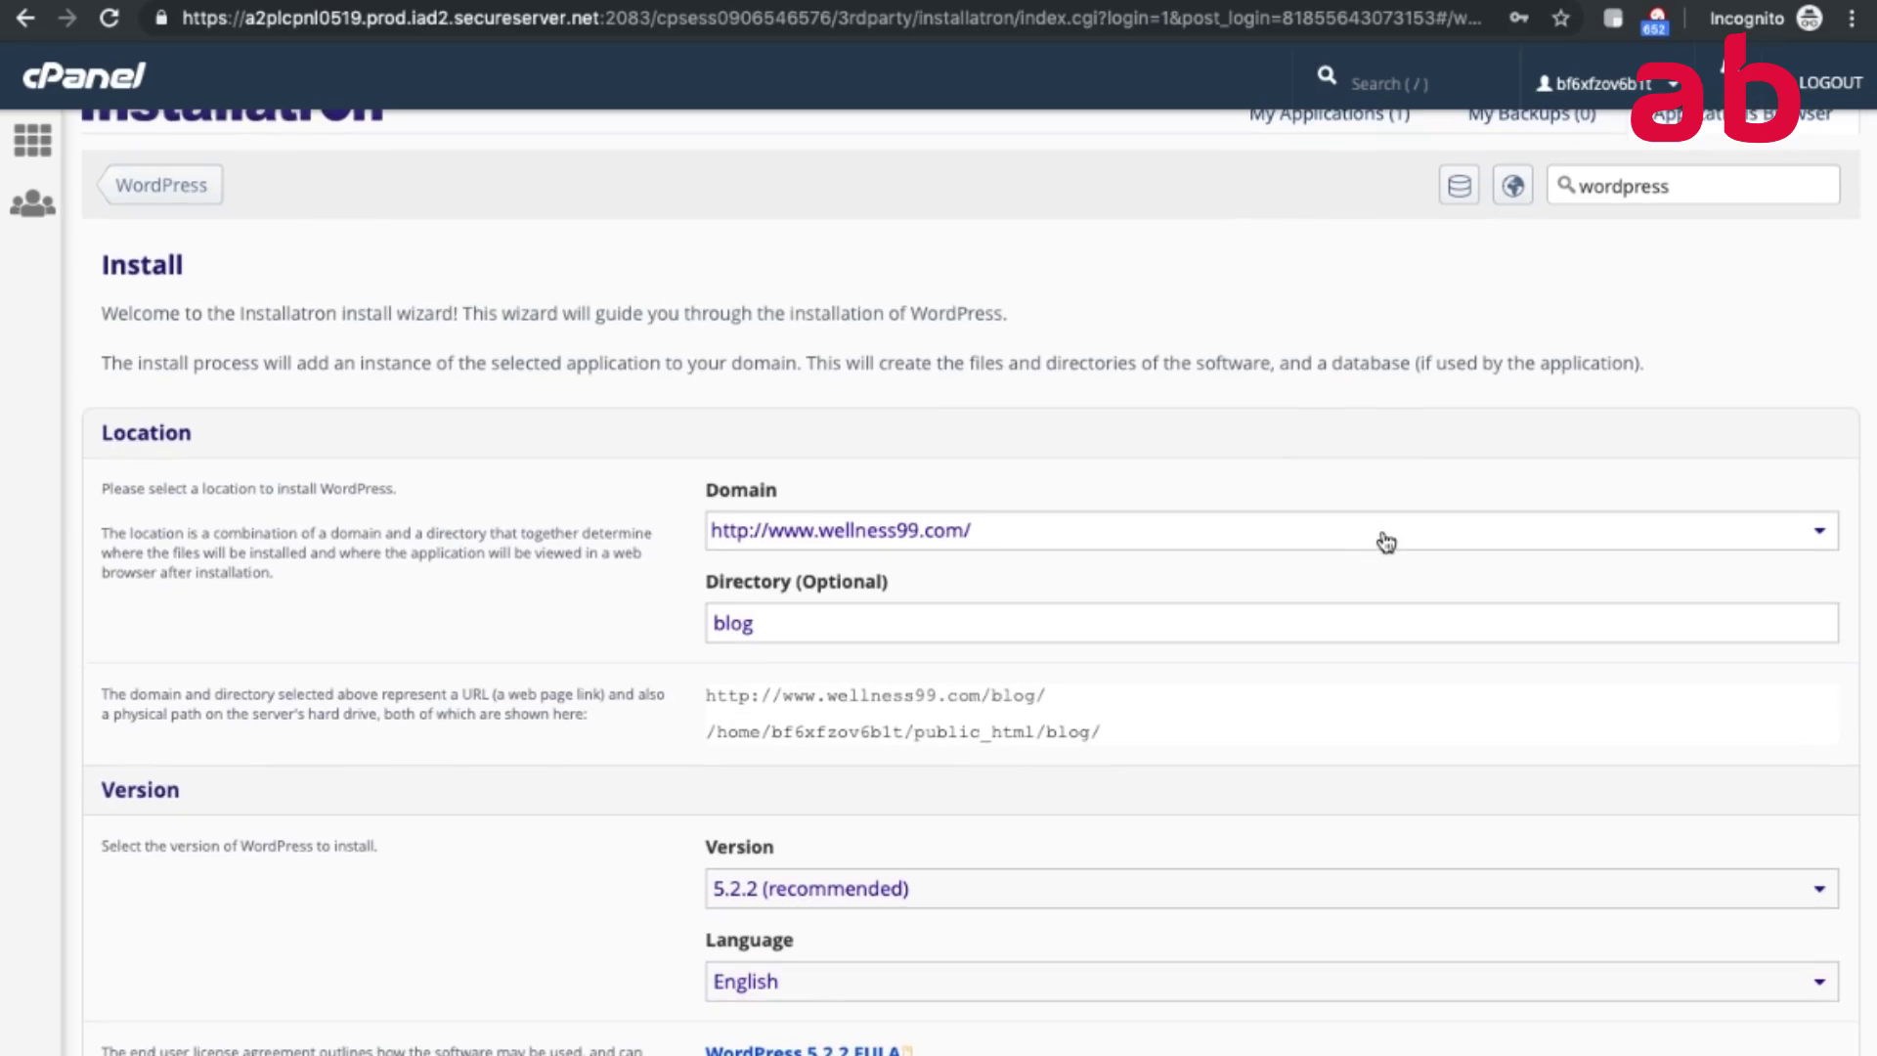
pyautogui.scroll(-5, 1386, 542)
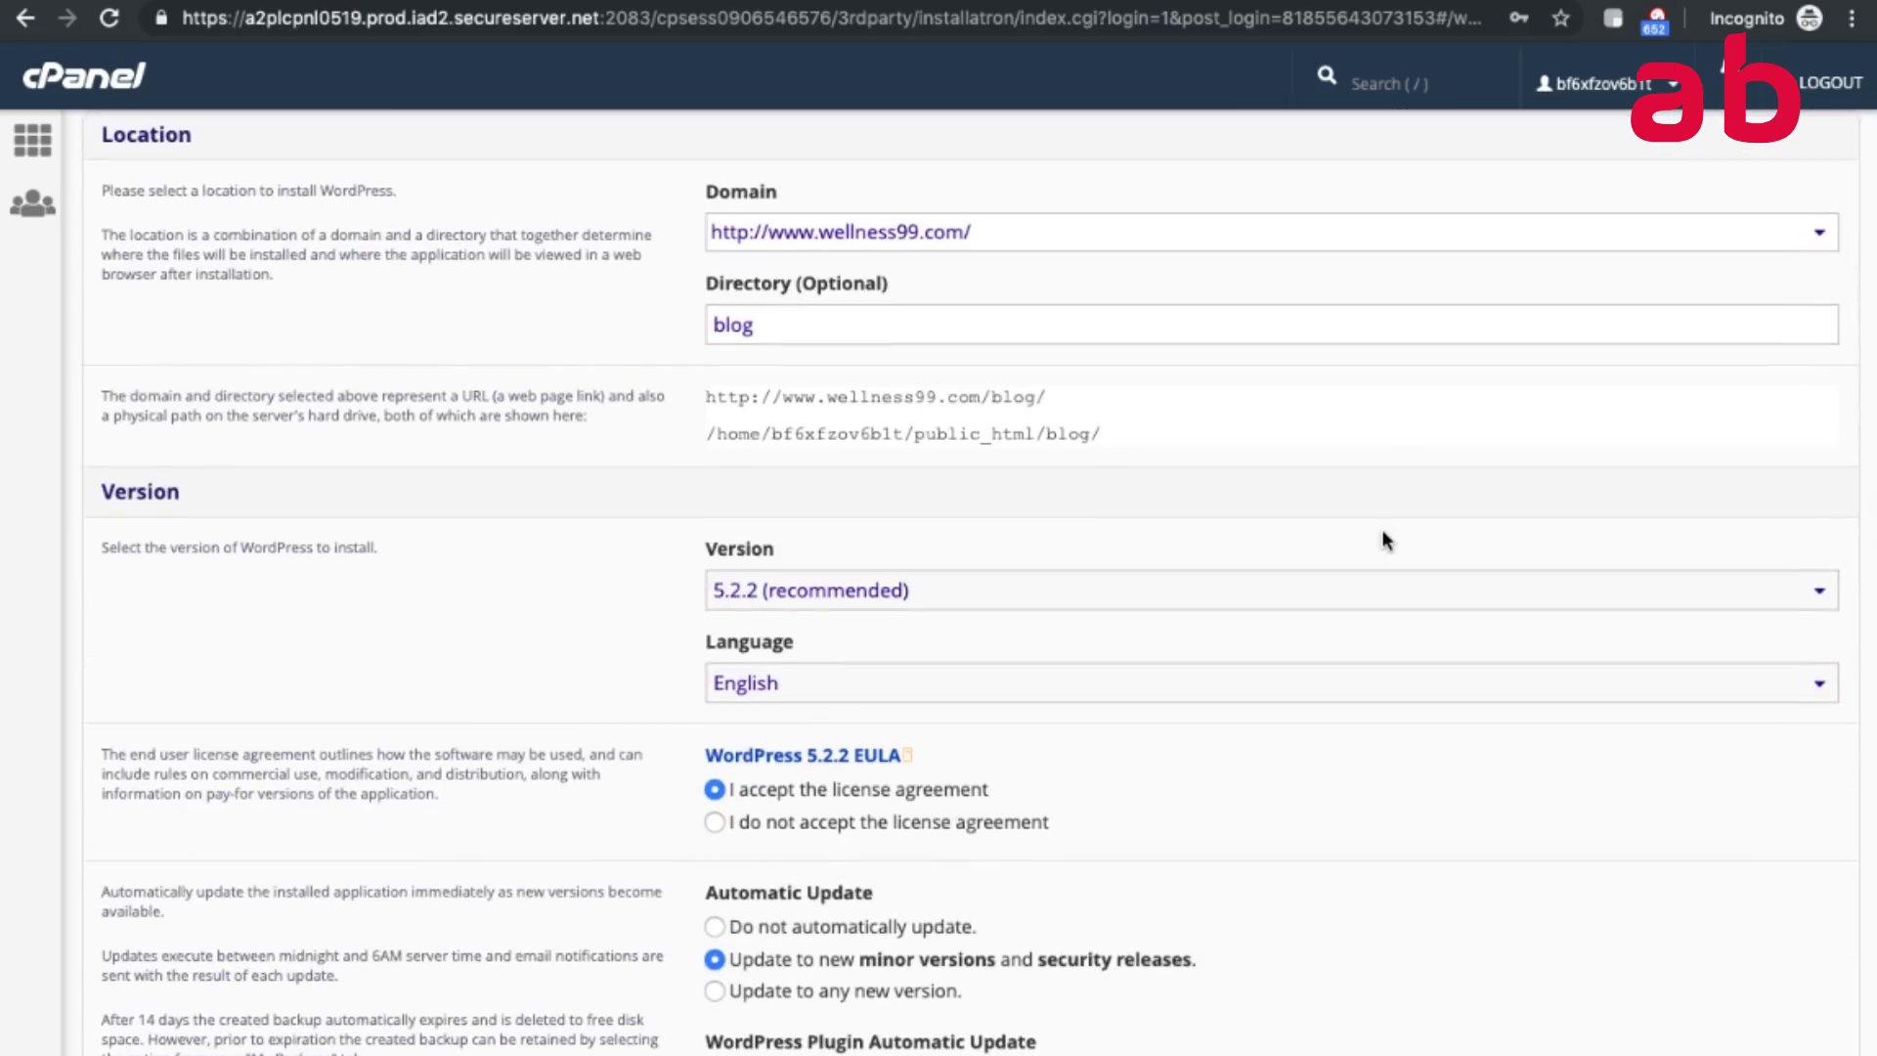
pyautogui.scroll(-1, 1284, 489)
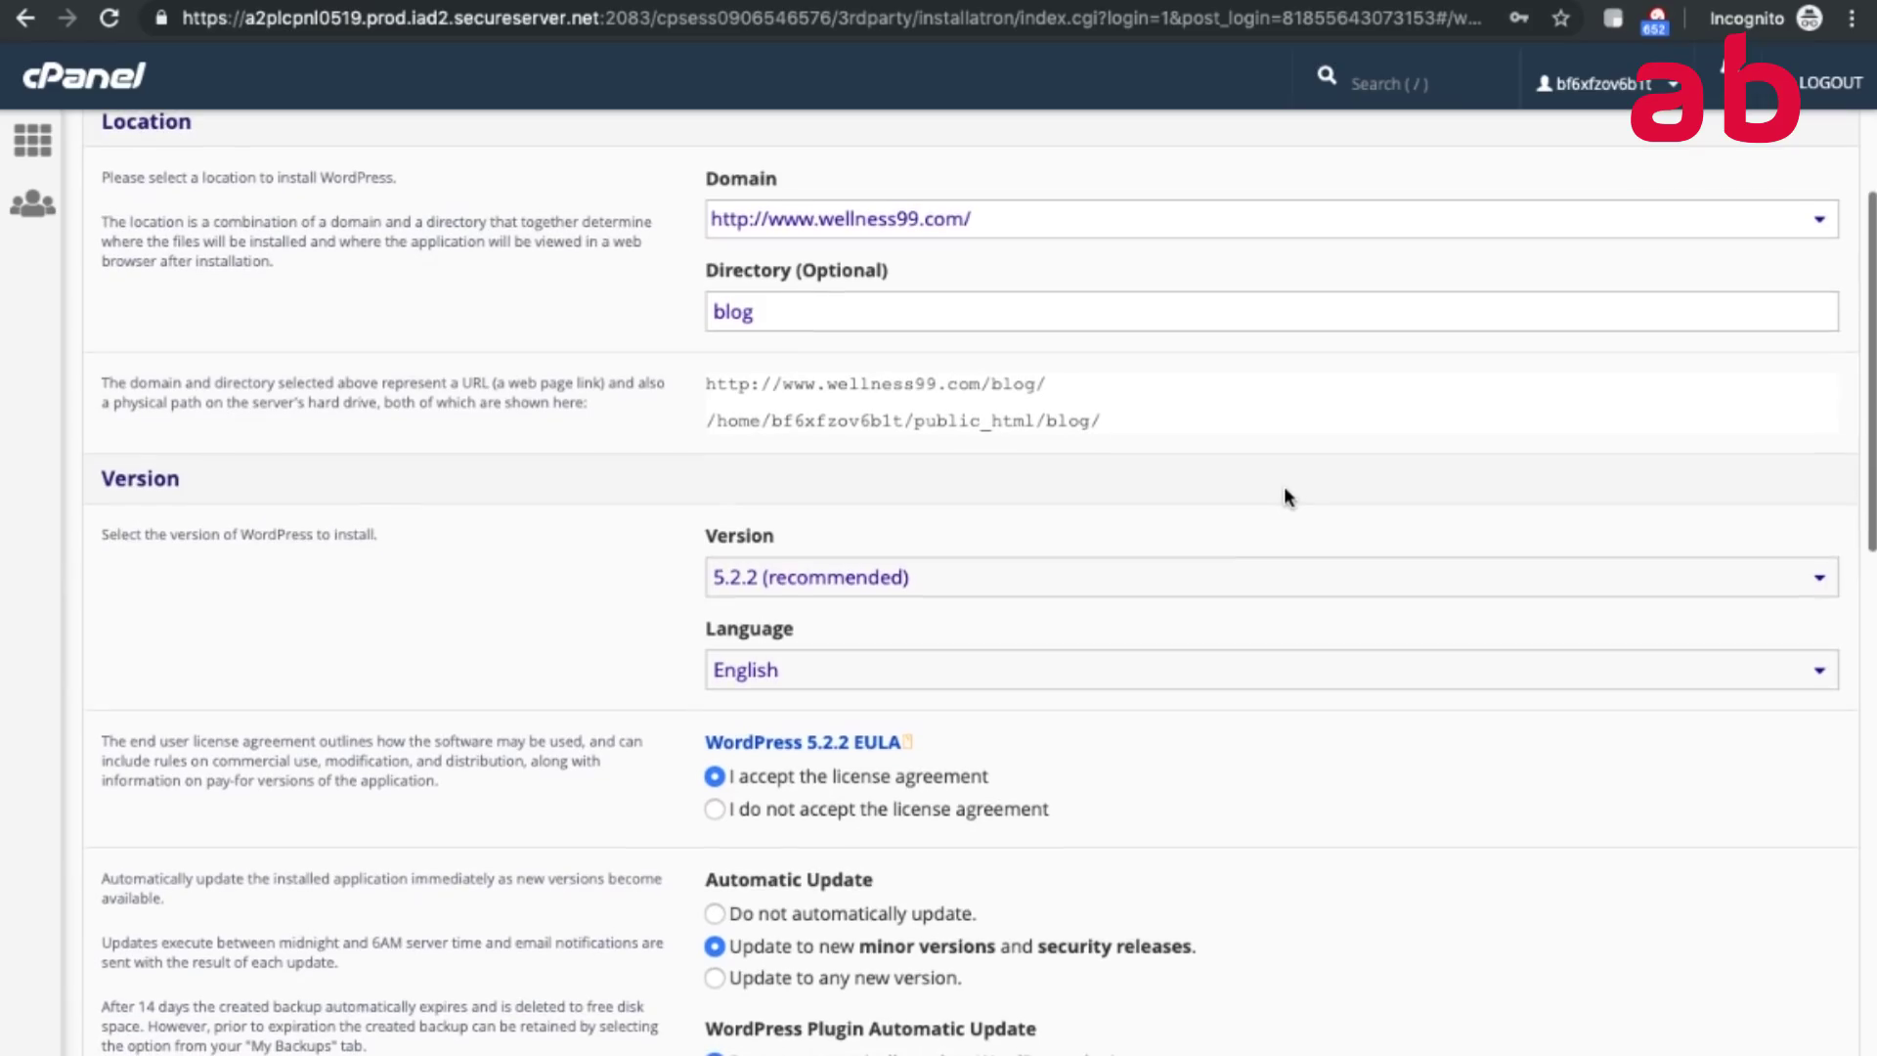
pyautogui.click(1304, 223)
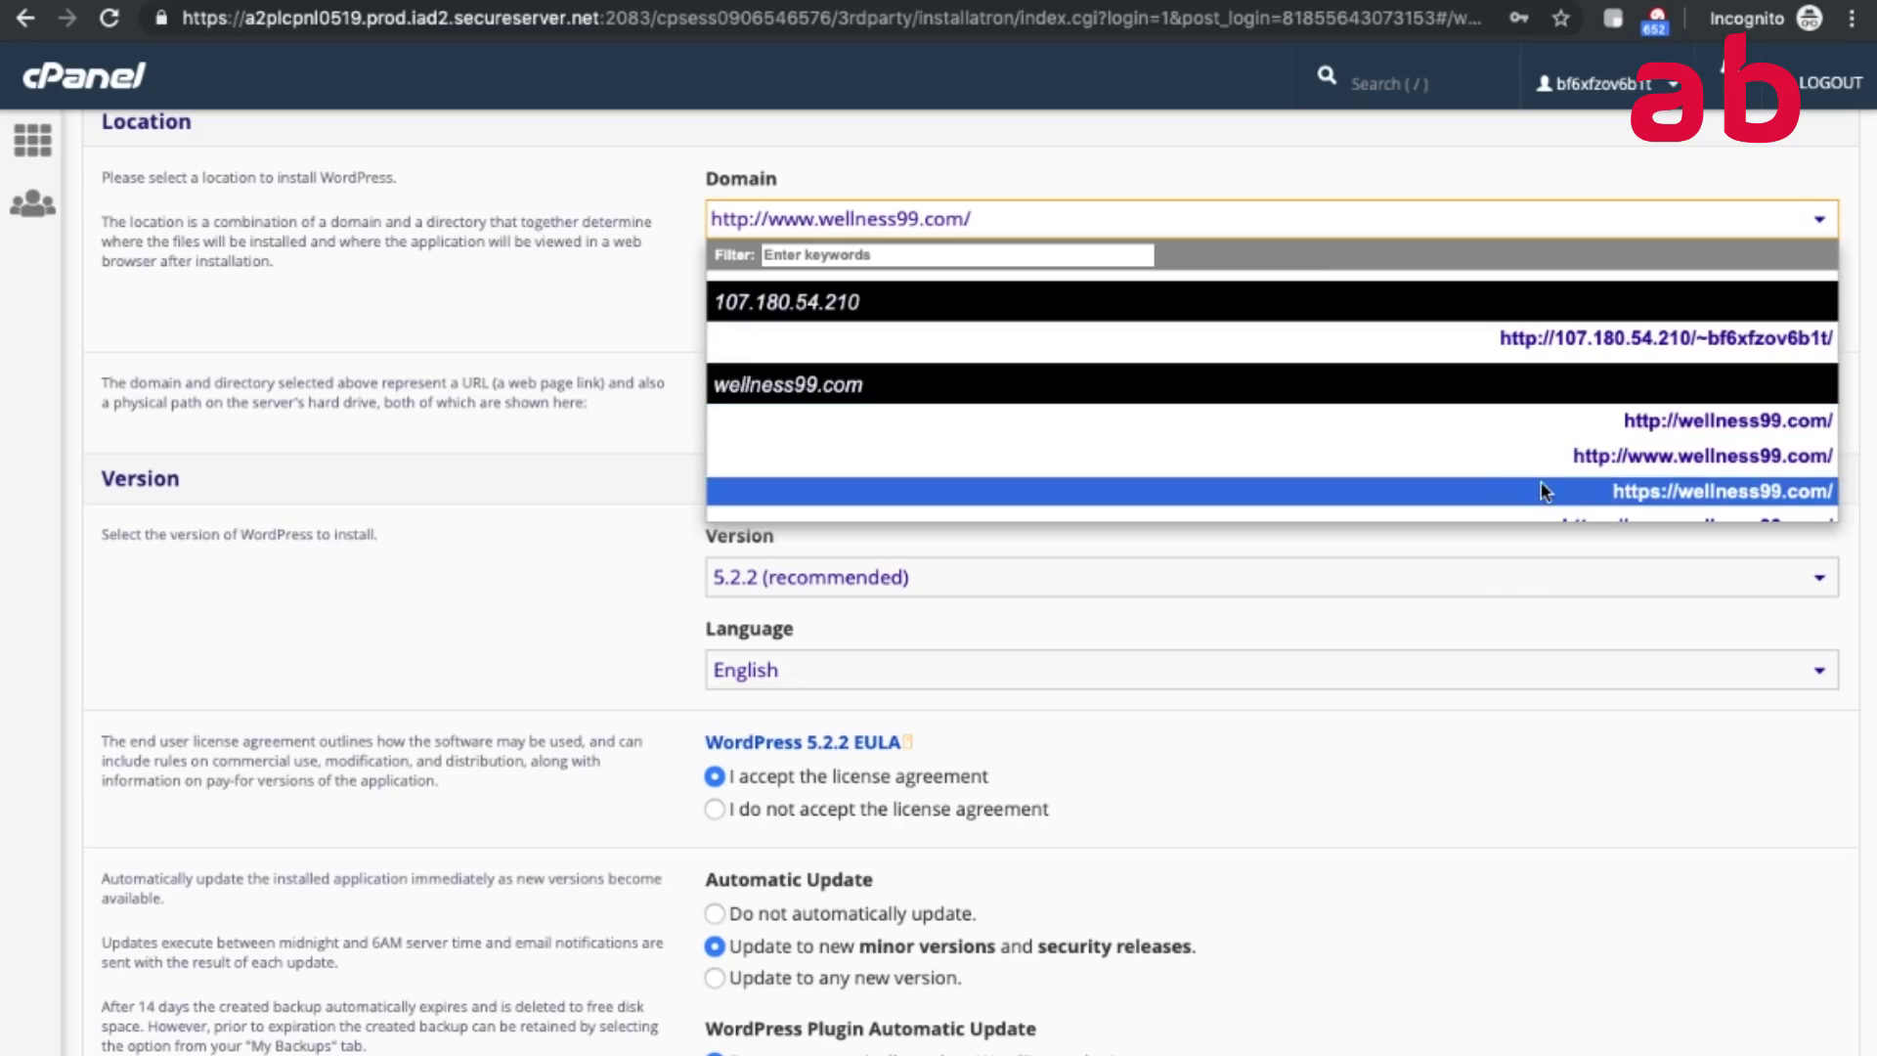
pyautogui.scroll(-1, 1537, 481)
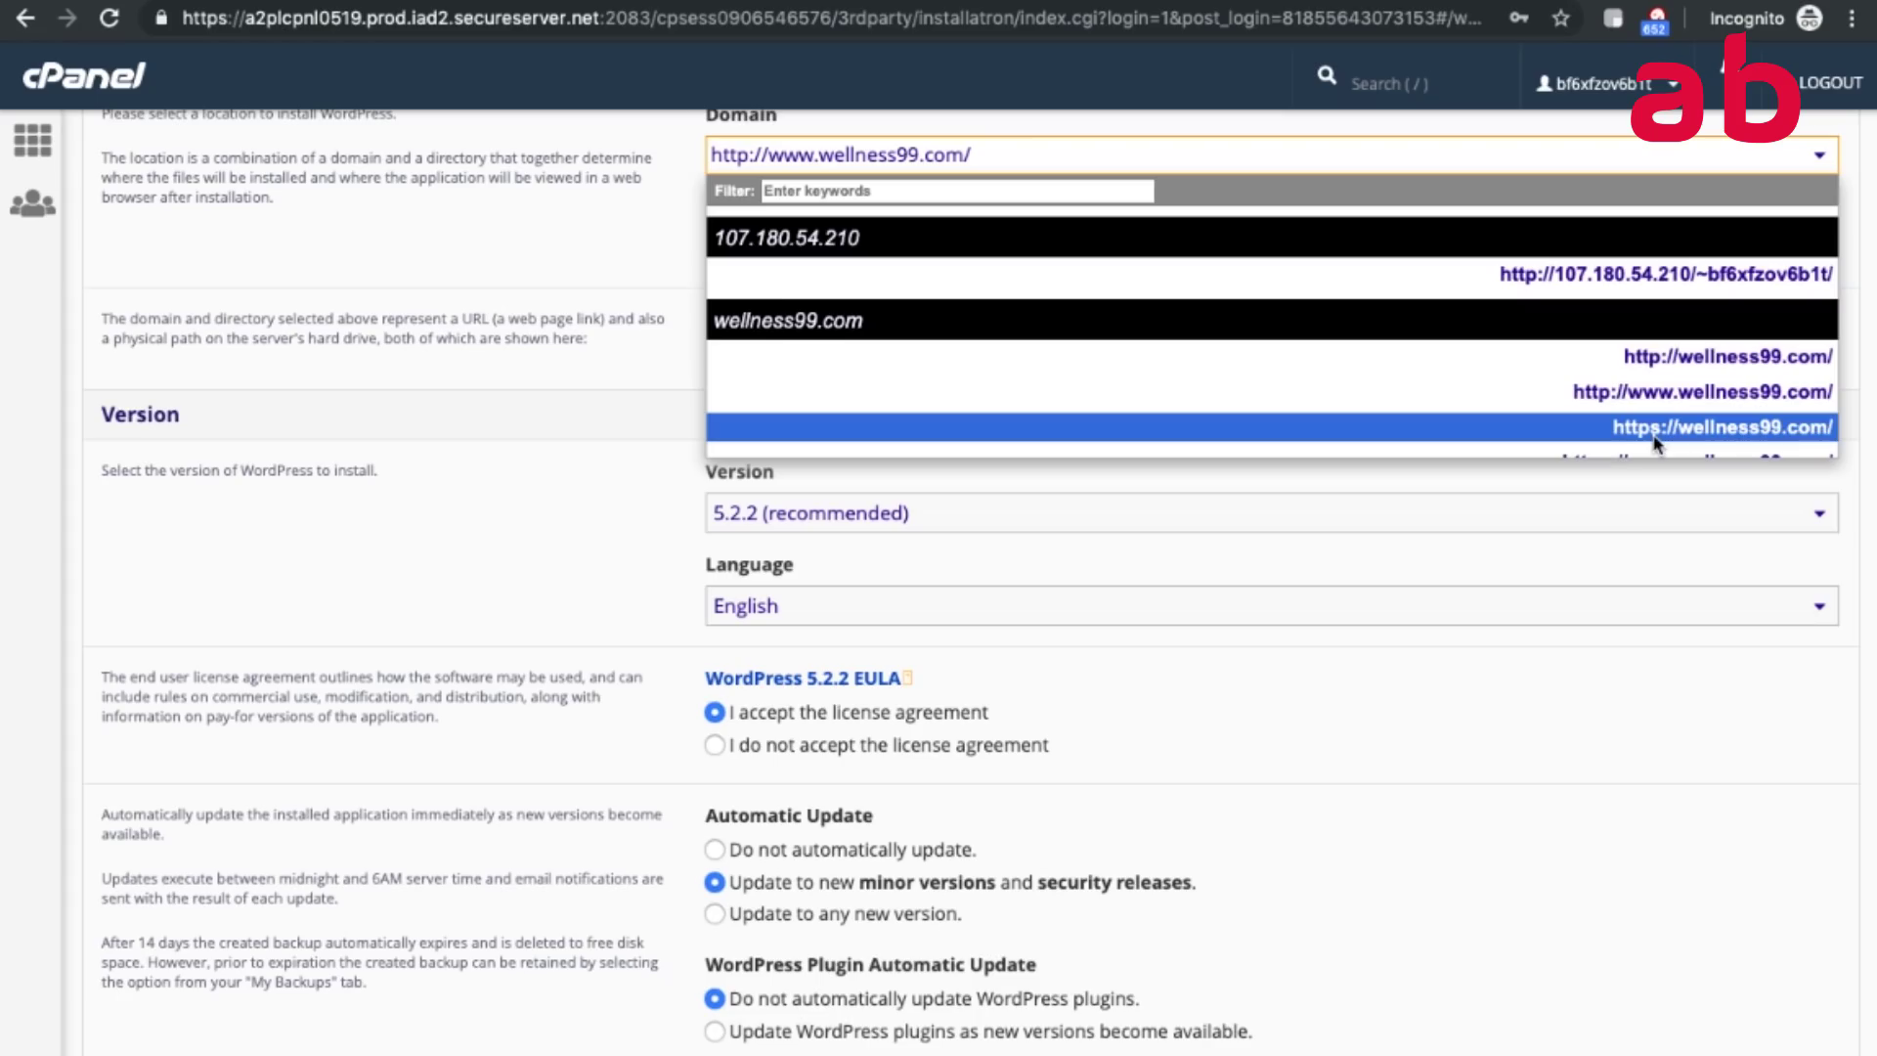
pyautogui.scroll(-1, 1588, 399)
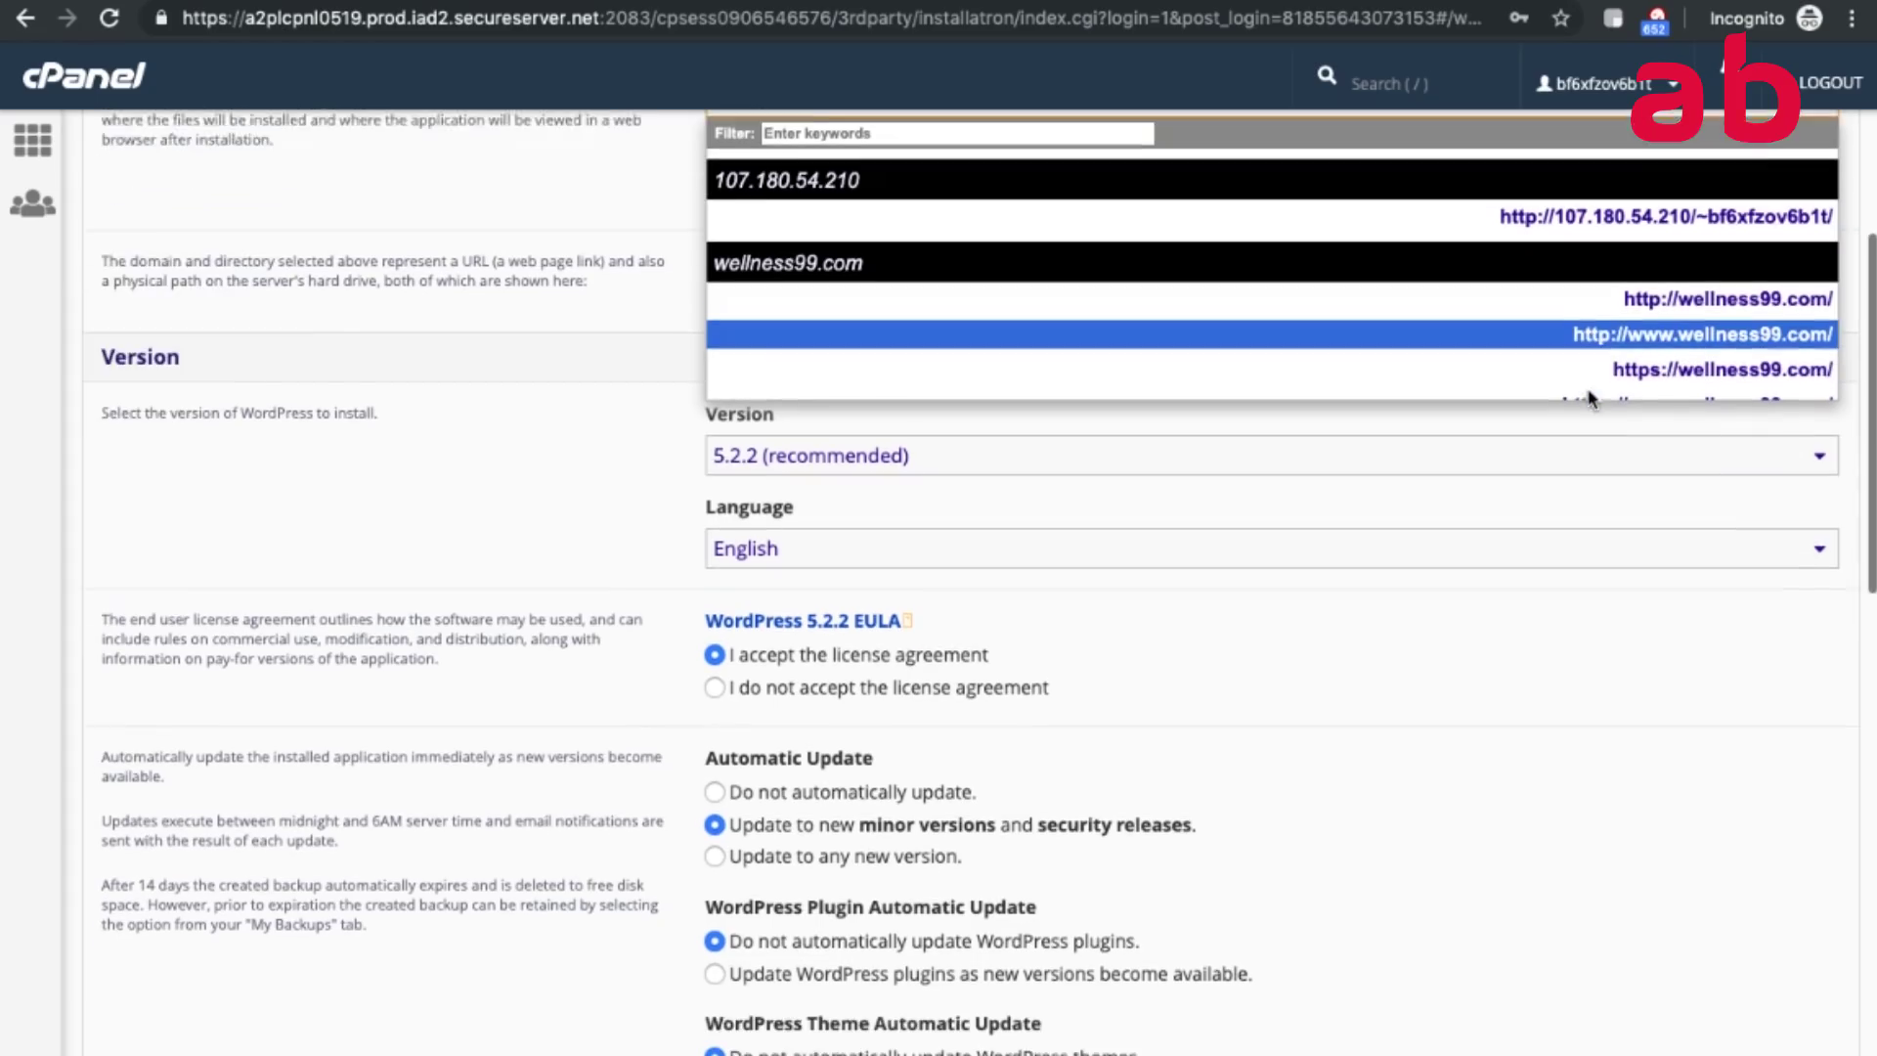
pyautogui.press('Down')
pyautogui.press('Down')
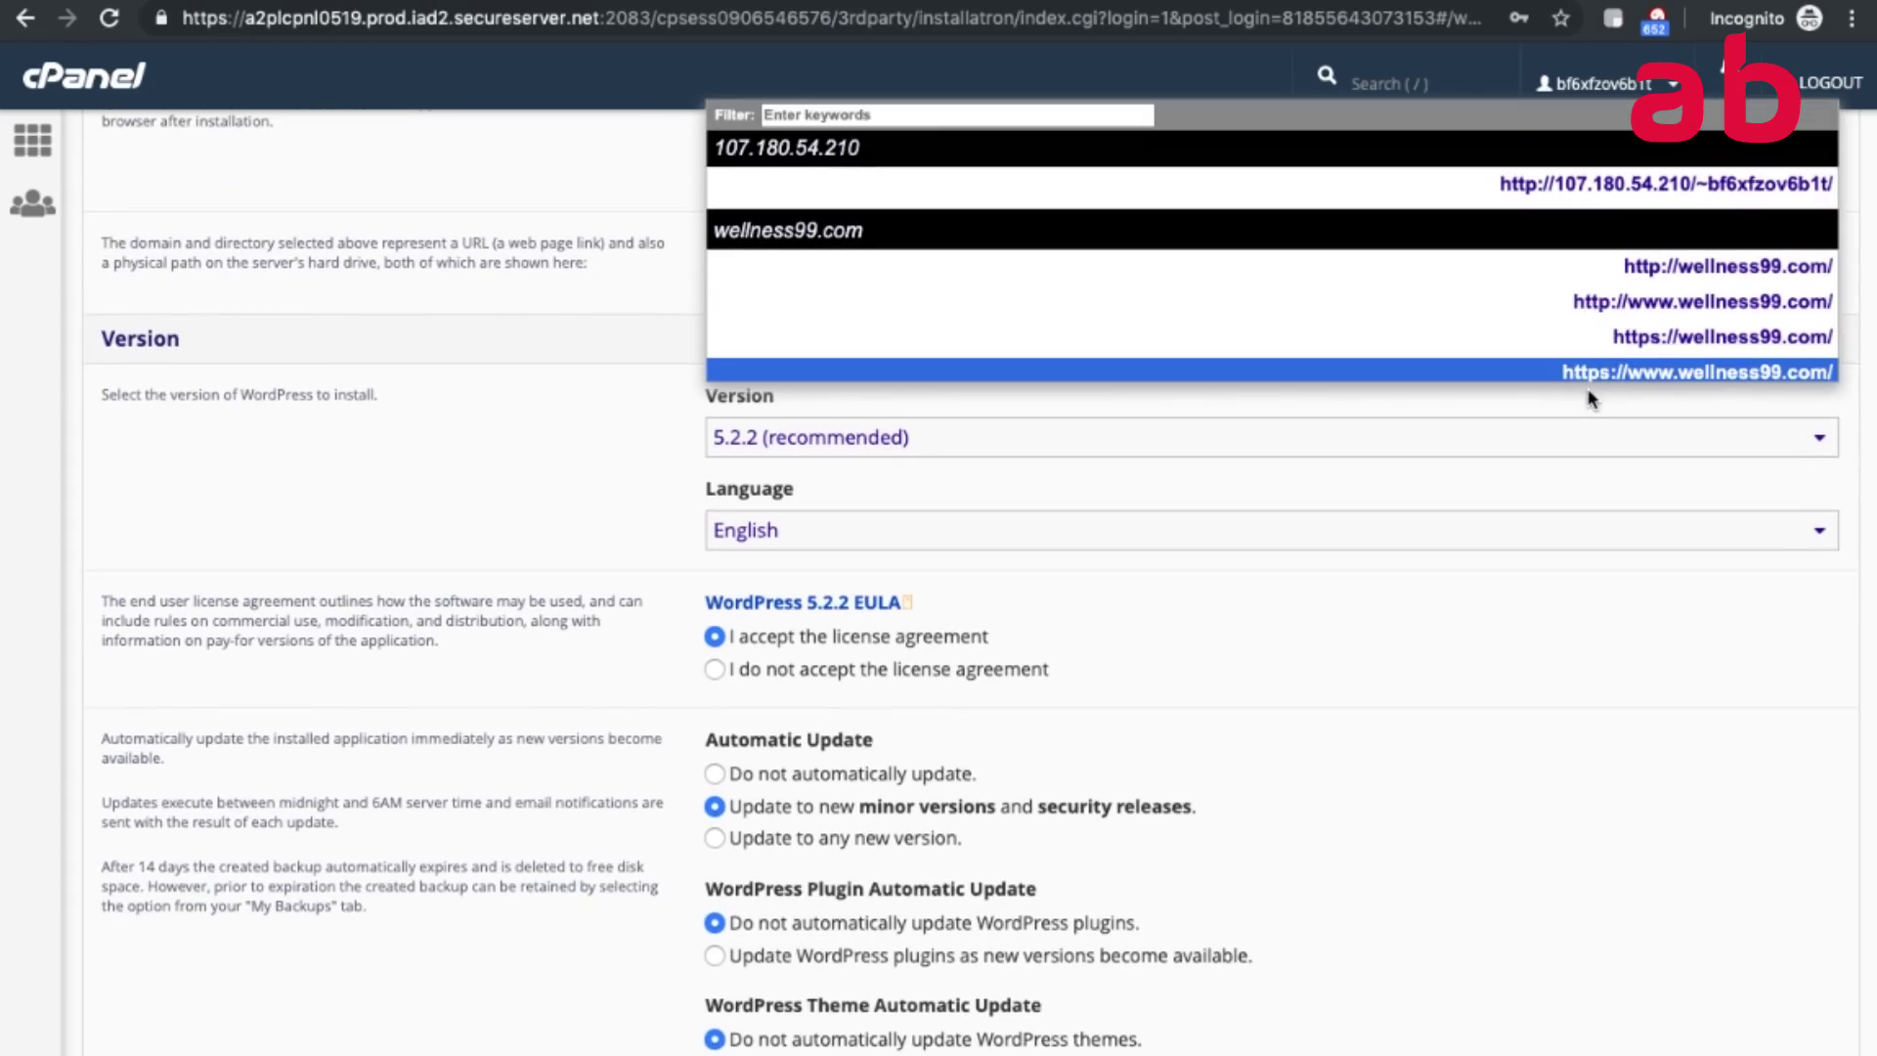
pyautogui.press('Return')
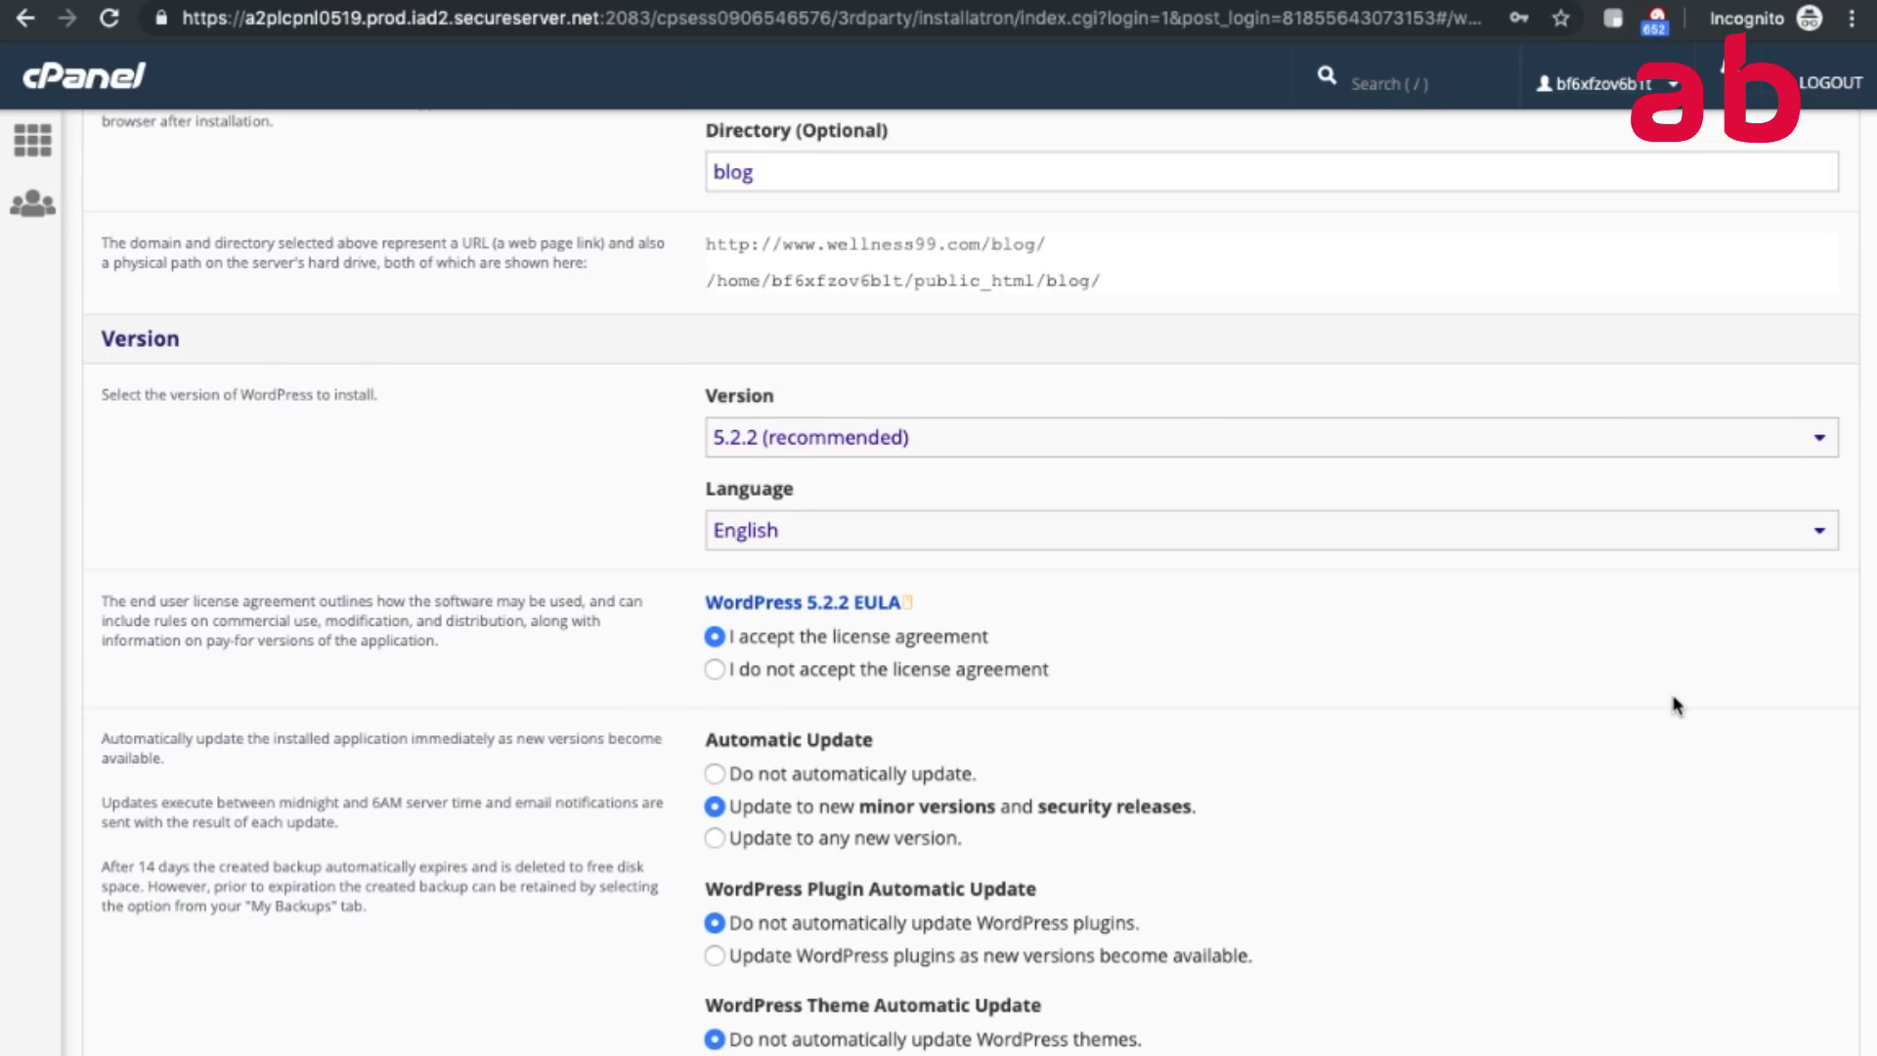
# Review the update, administrator, login security and advanced settings of the install form, and return to the WordPress overview without installing.
pyautogui.scroll(-7, 1677, 704)
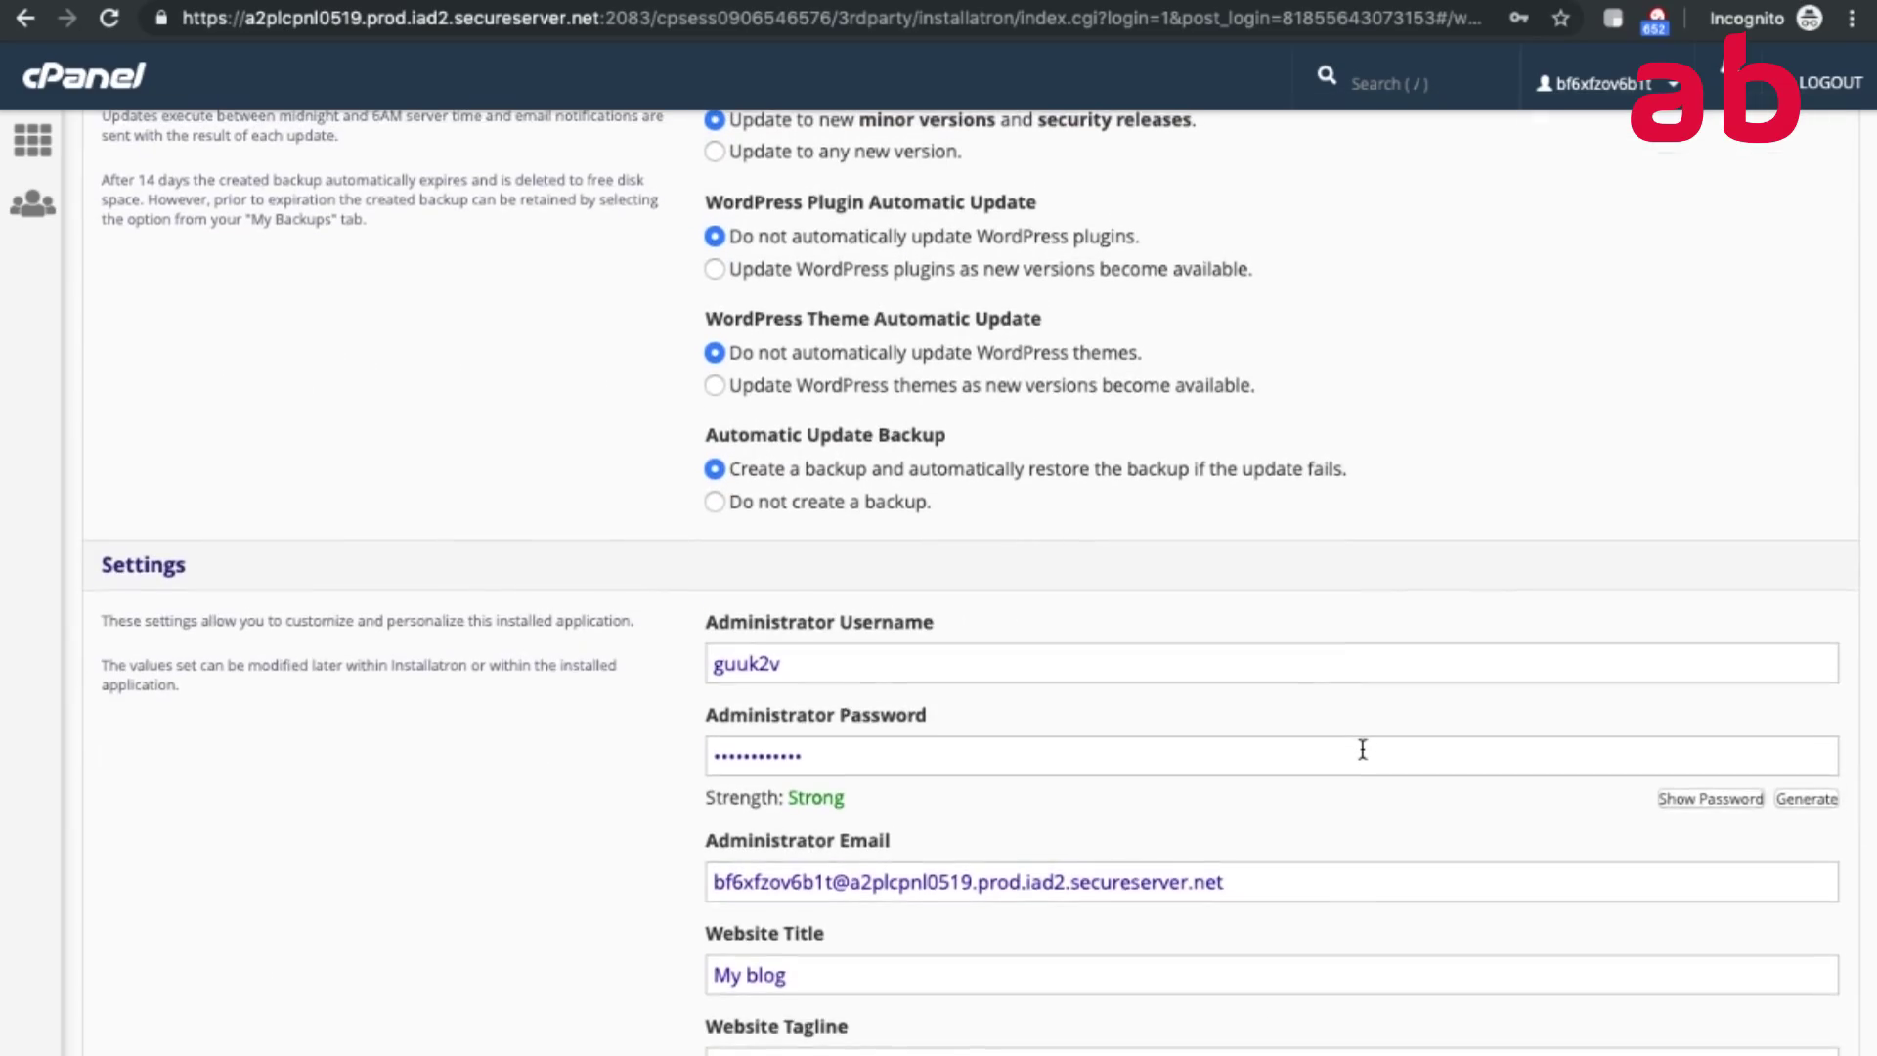
pyautogui.scroll(-3, 1361, 749)
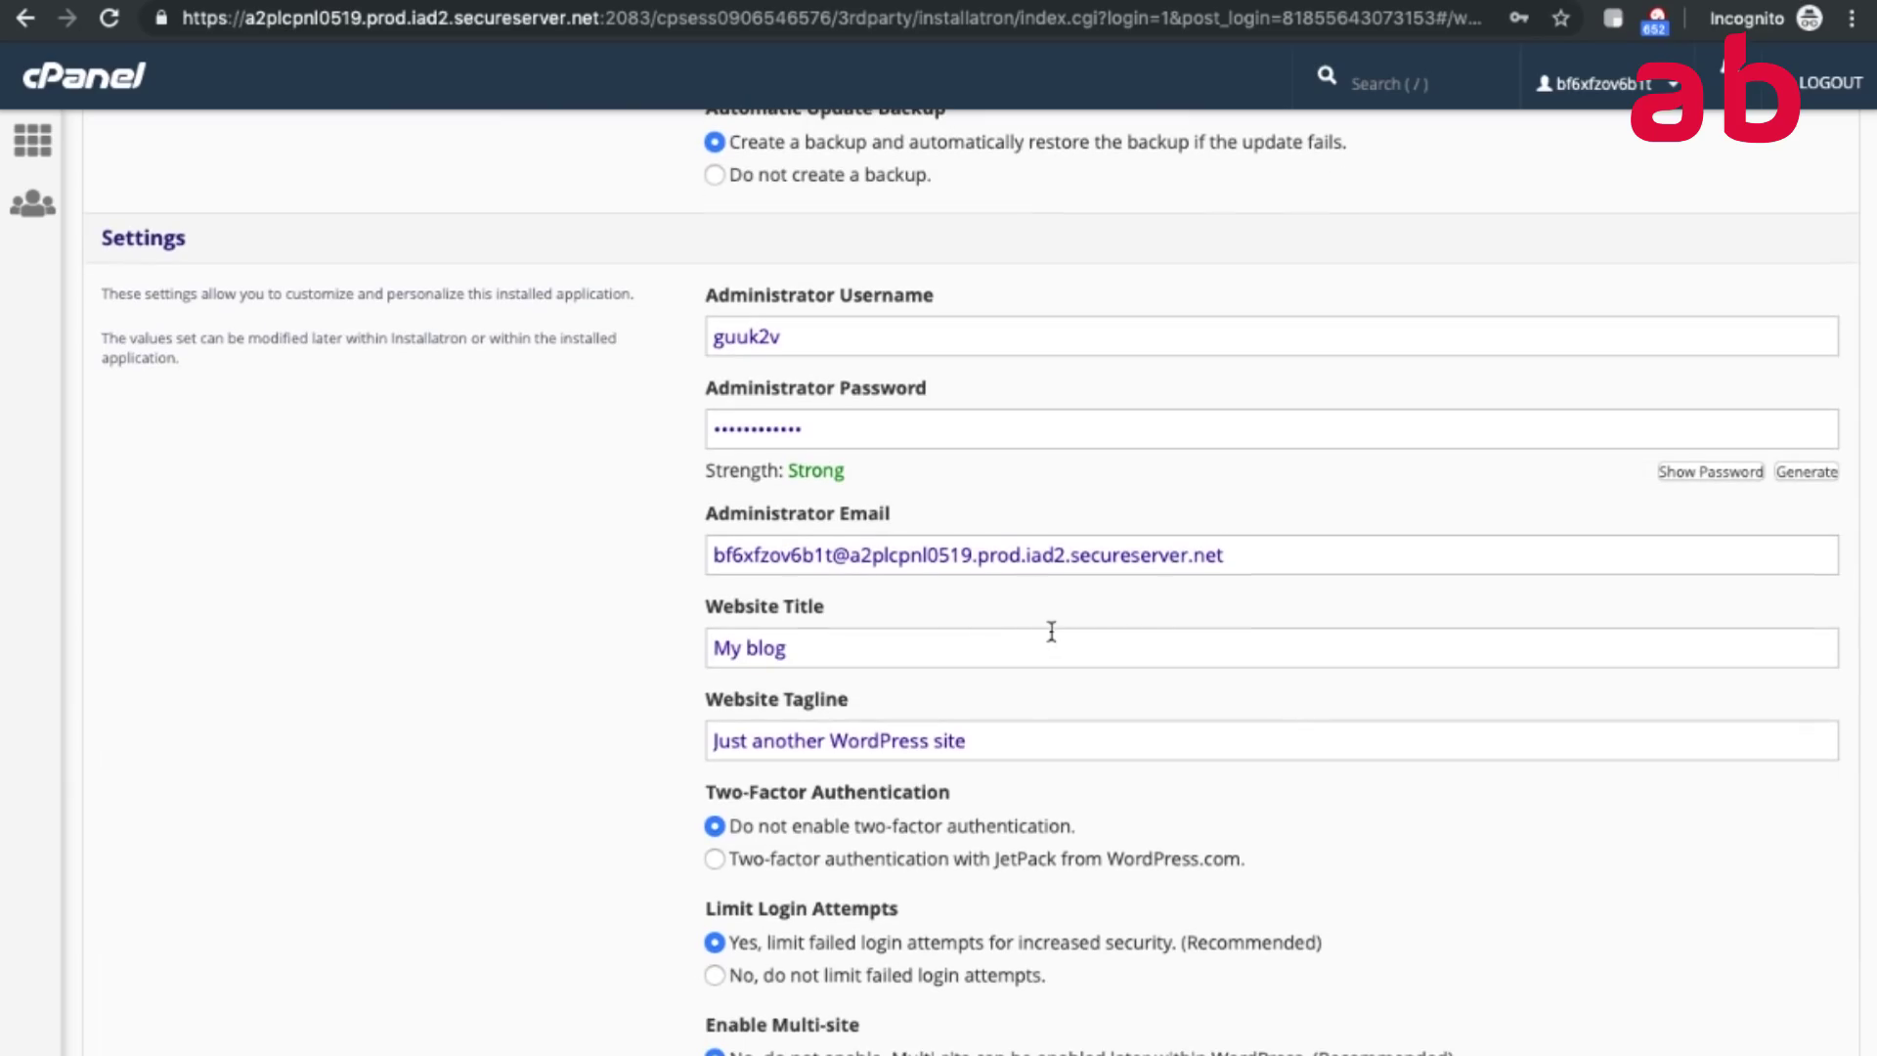
pyautogui.scroll(-5, 1051, 630)
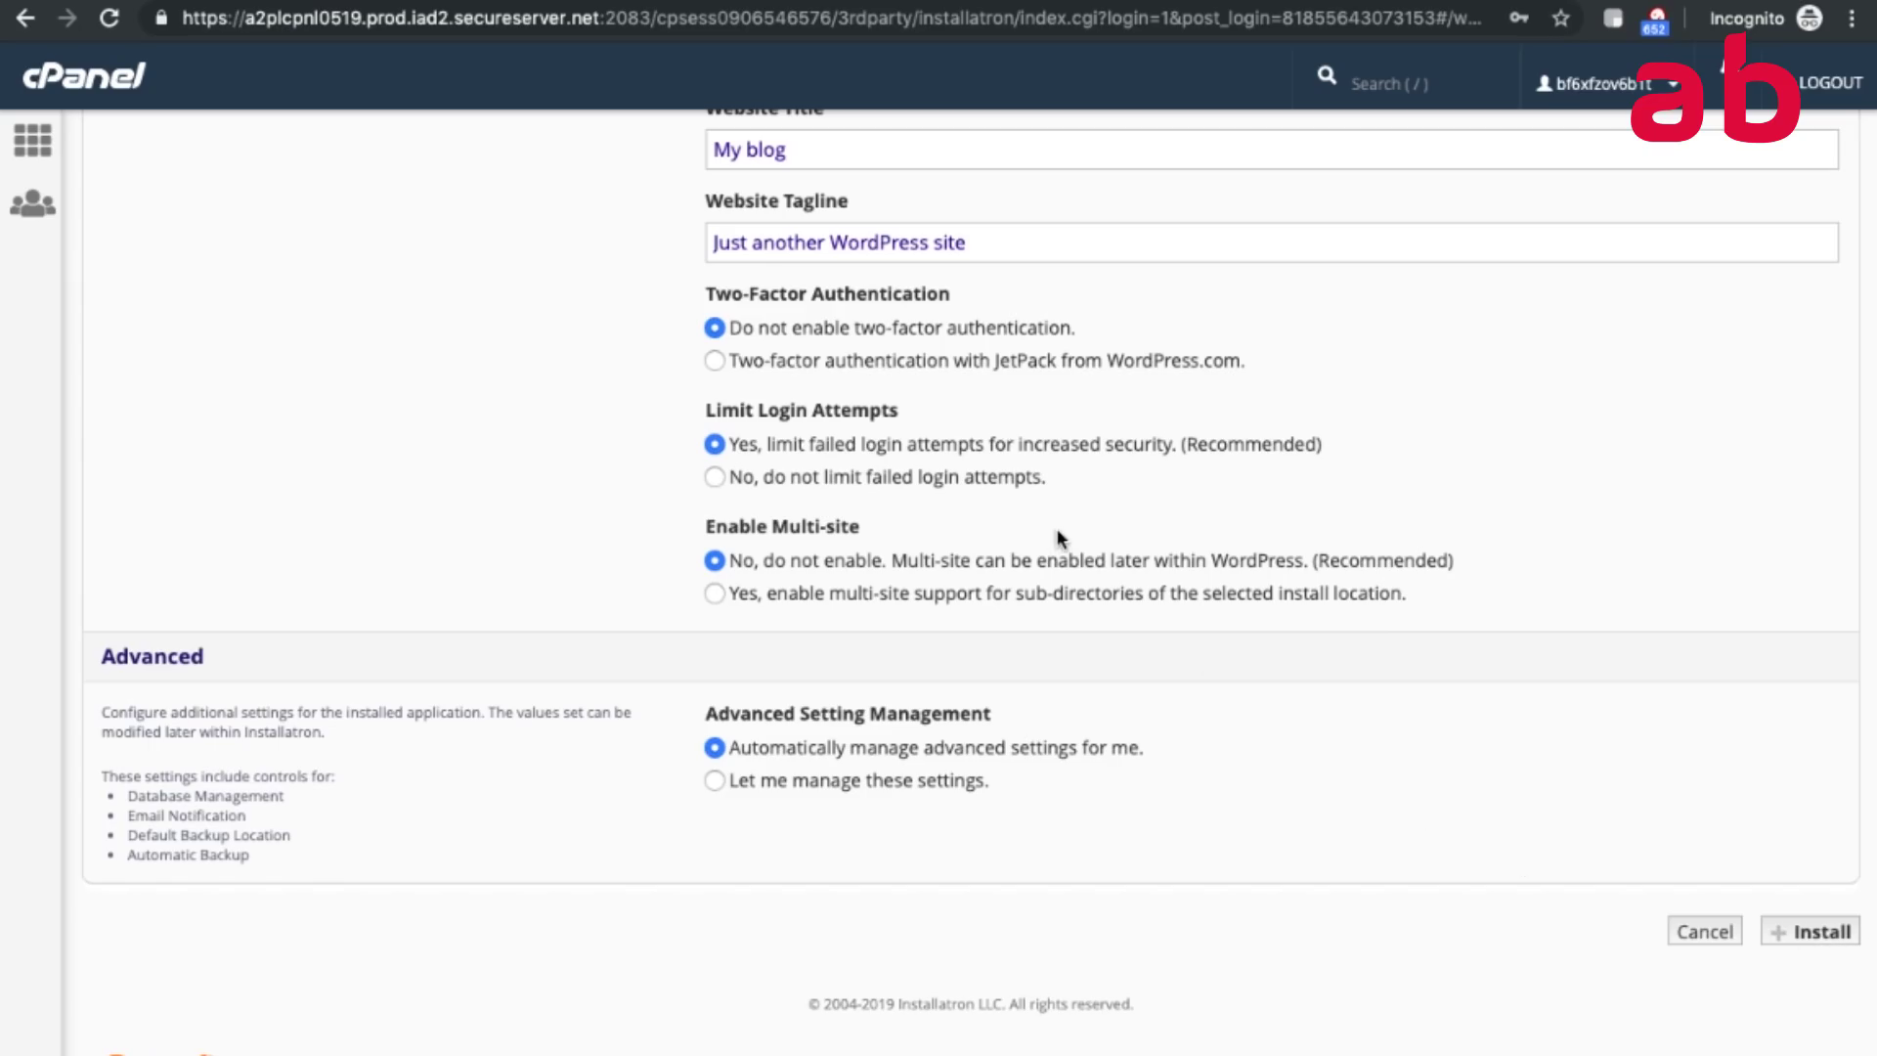
pyautogui.scroll(15, 989, 230)
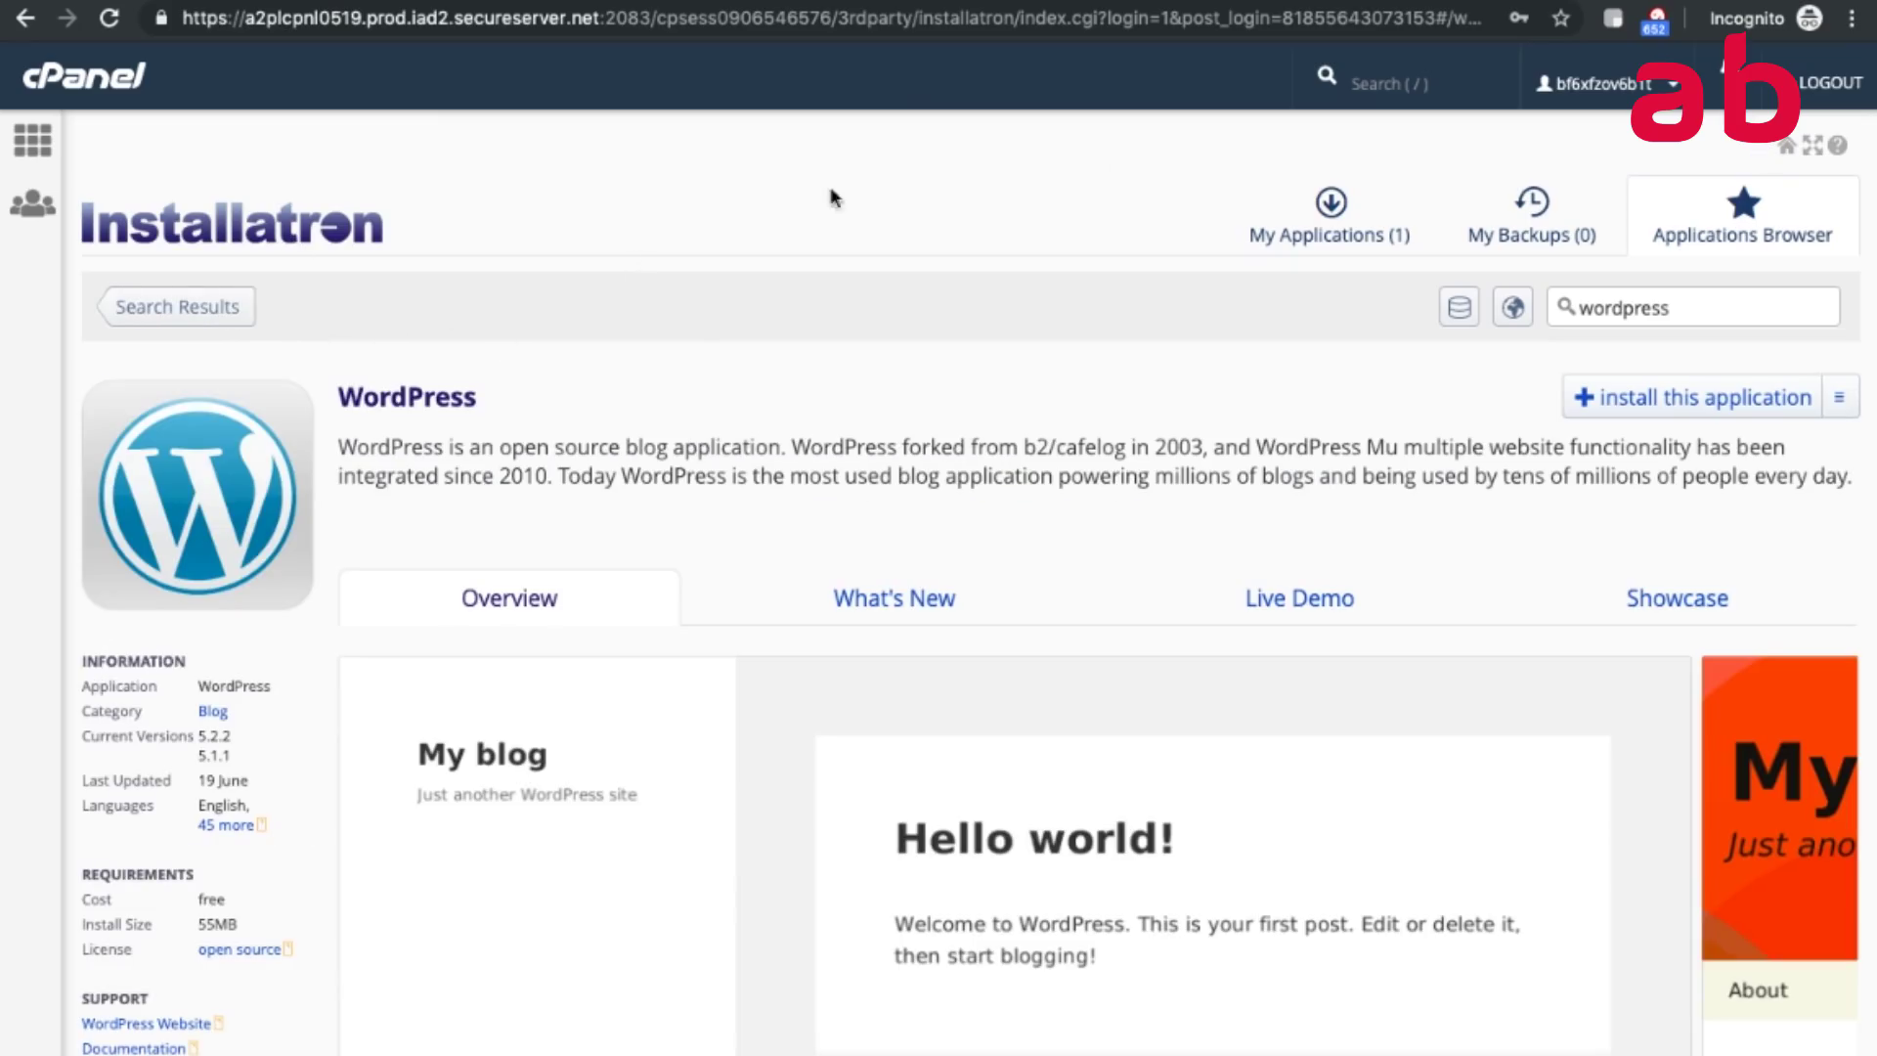
# Open the installed applications, visit the live wellness99.com site and look through its homepage articles and ad placements.
pyautogui.click(1292, 213)
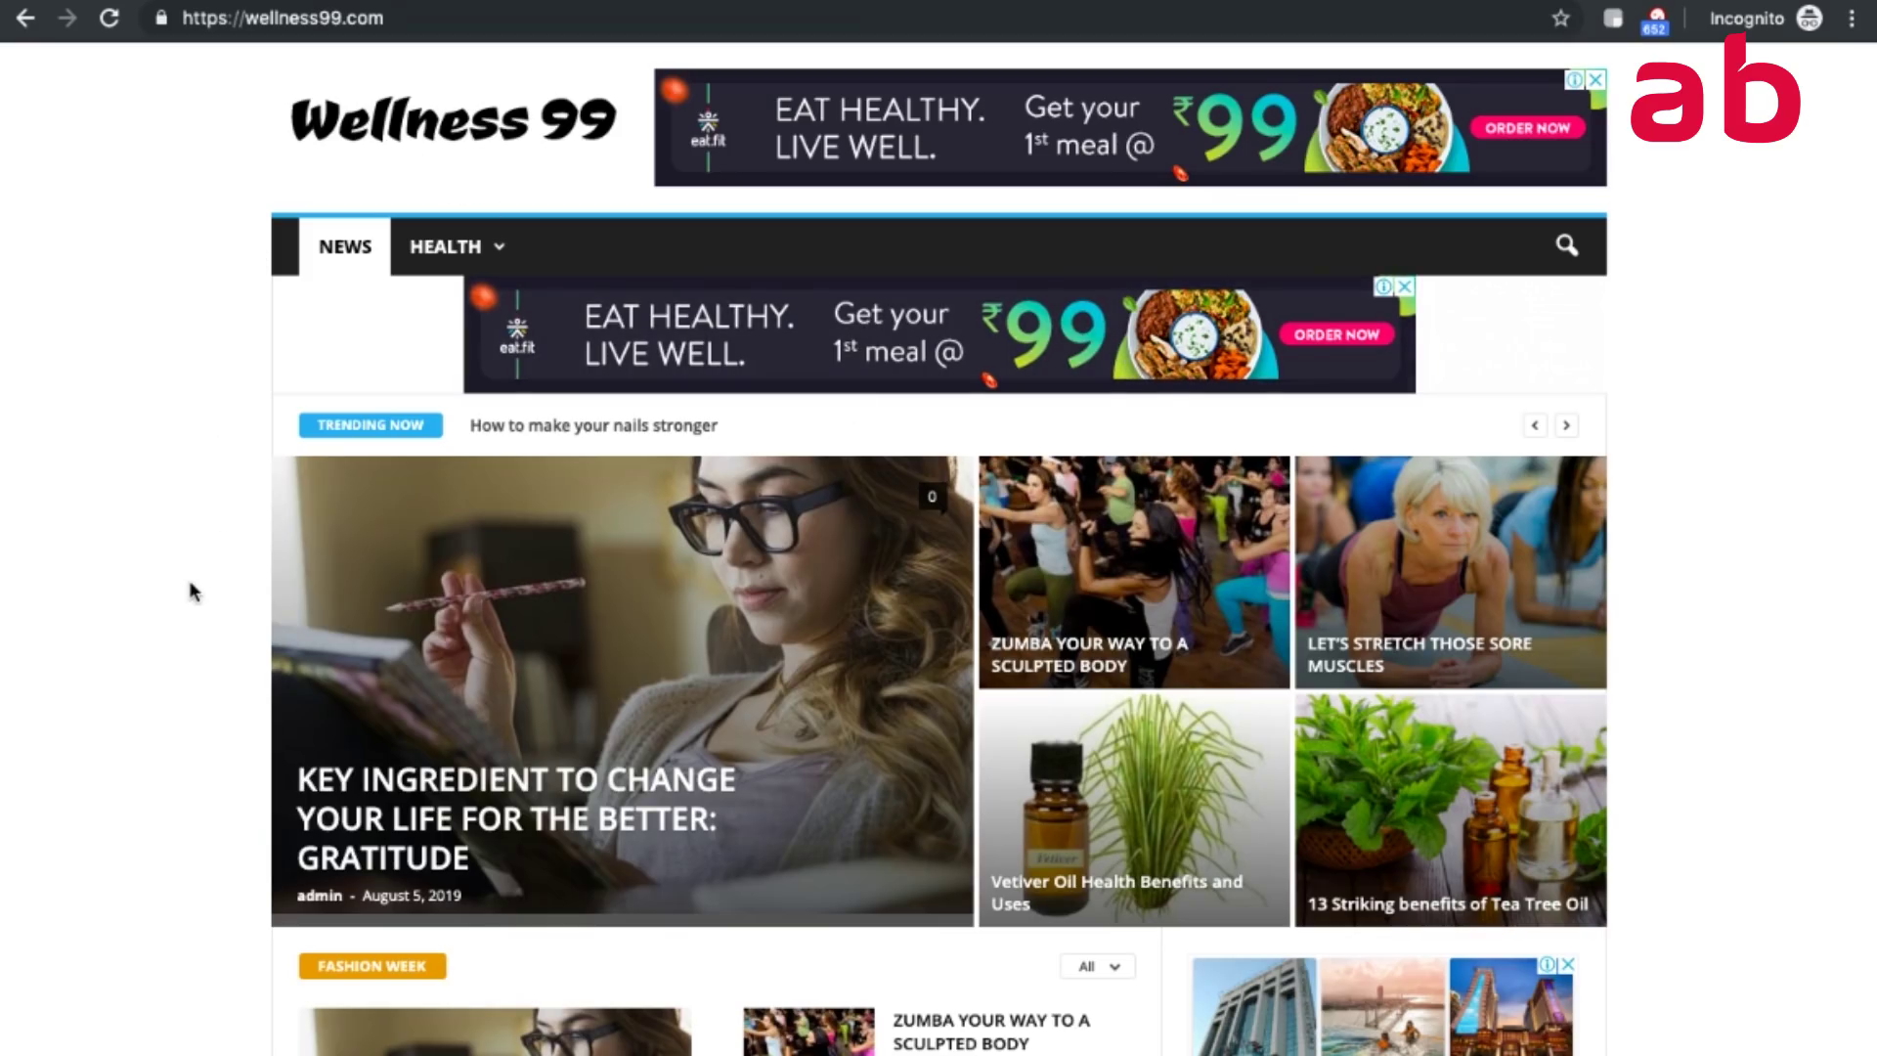
pyautogui.scroll(-7, 191, 586)
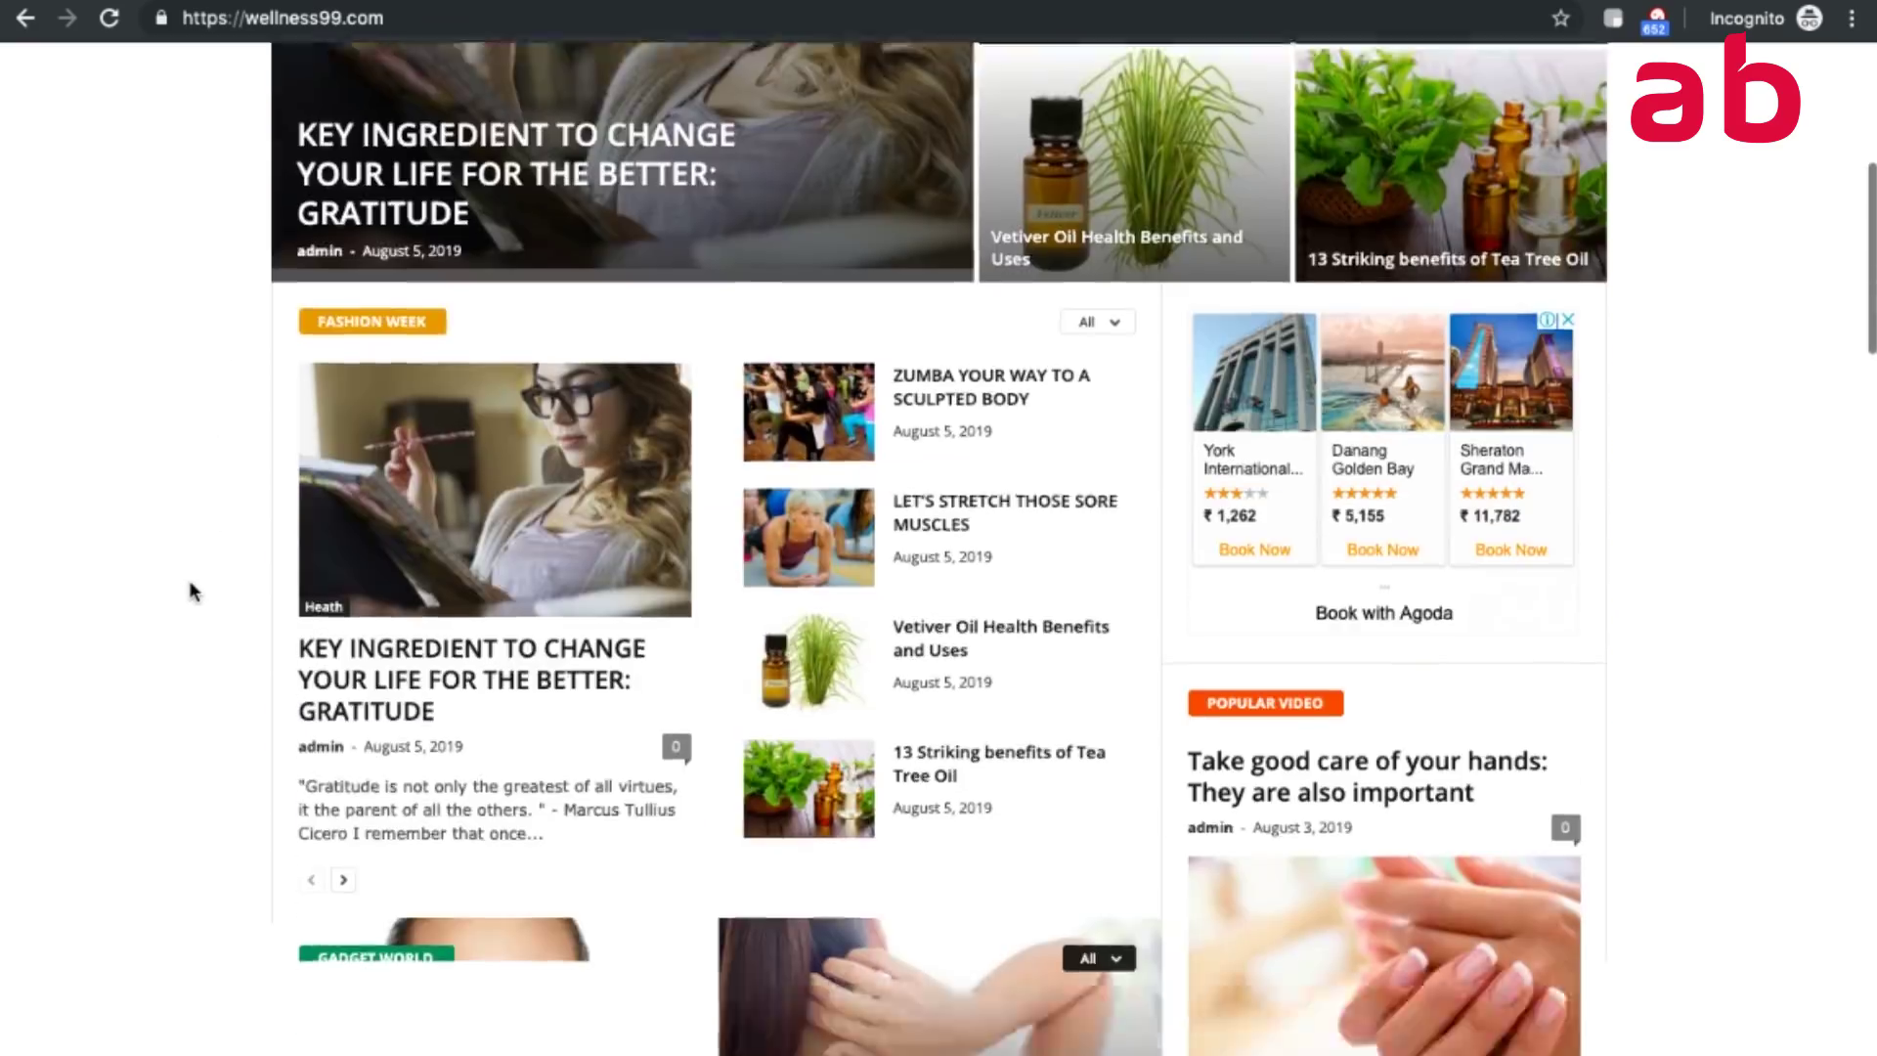
pyautogui.scroll(-13, 192, 591)
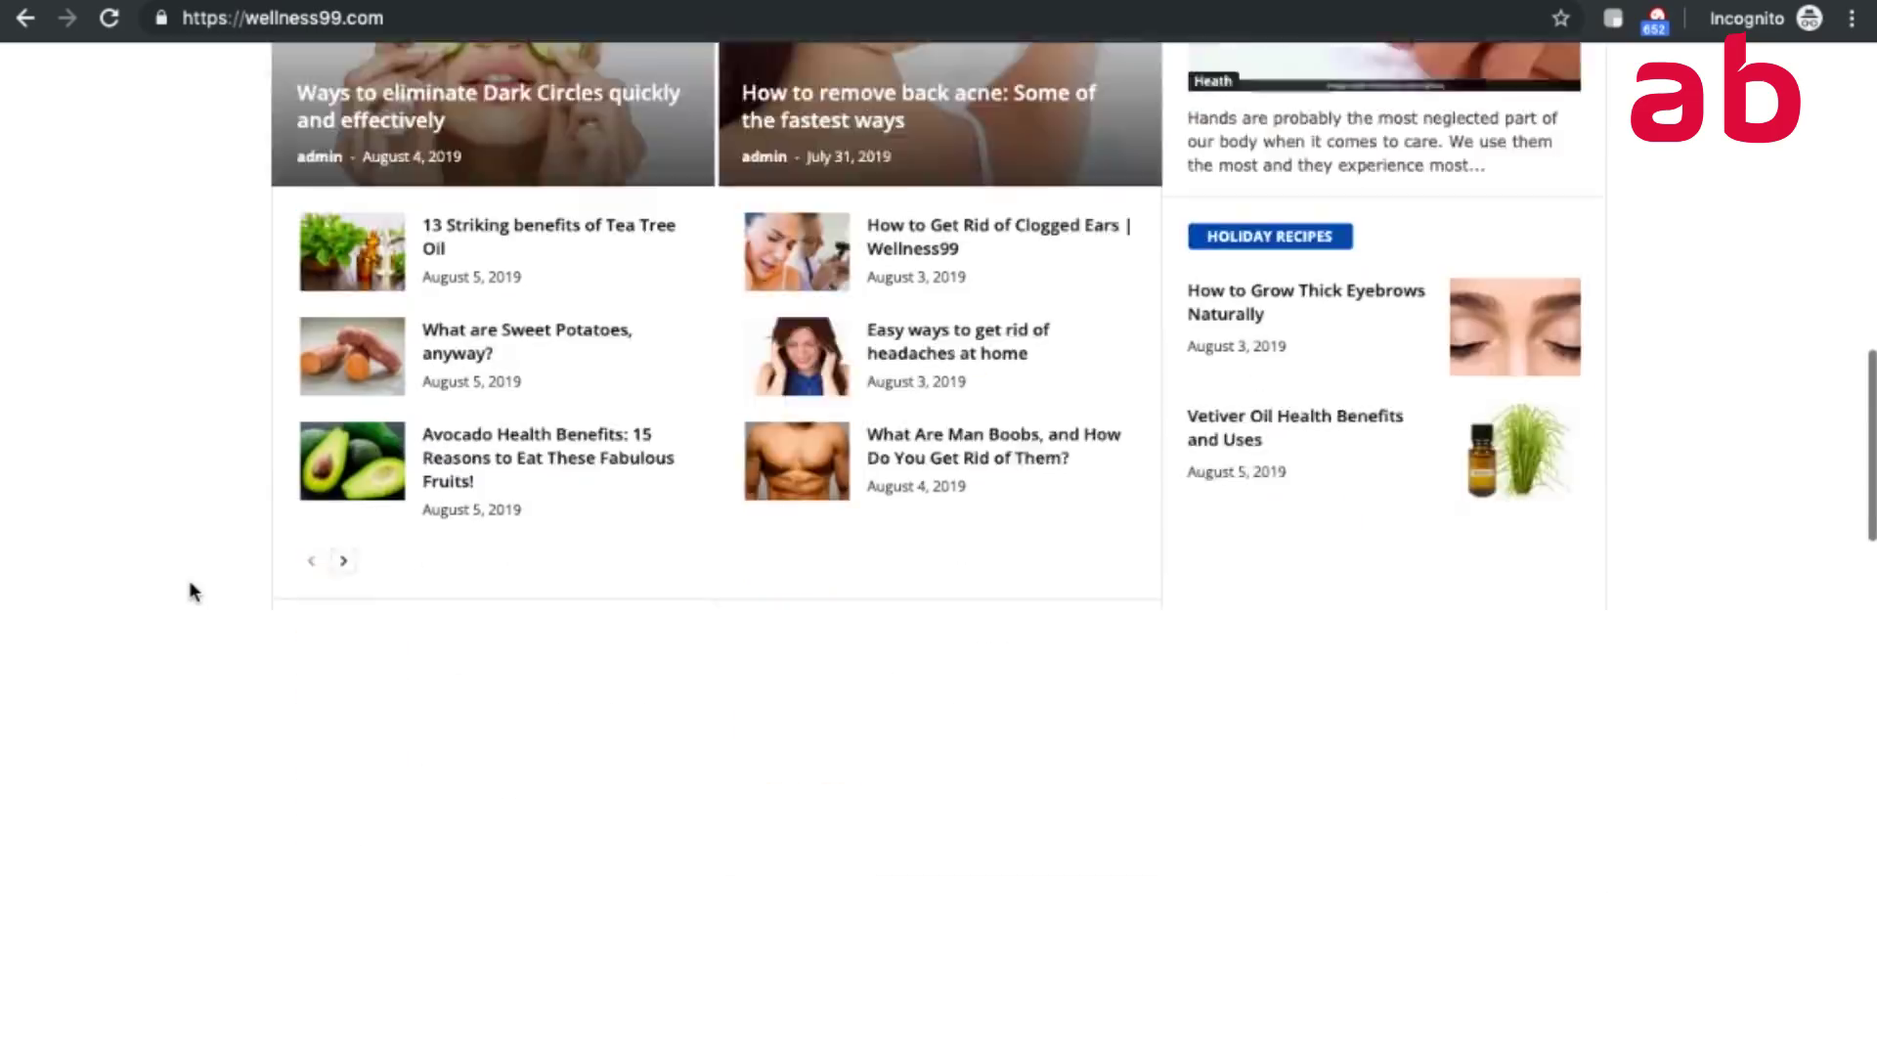
pyautogui.scroll(-2, 189, 590)
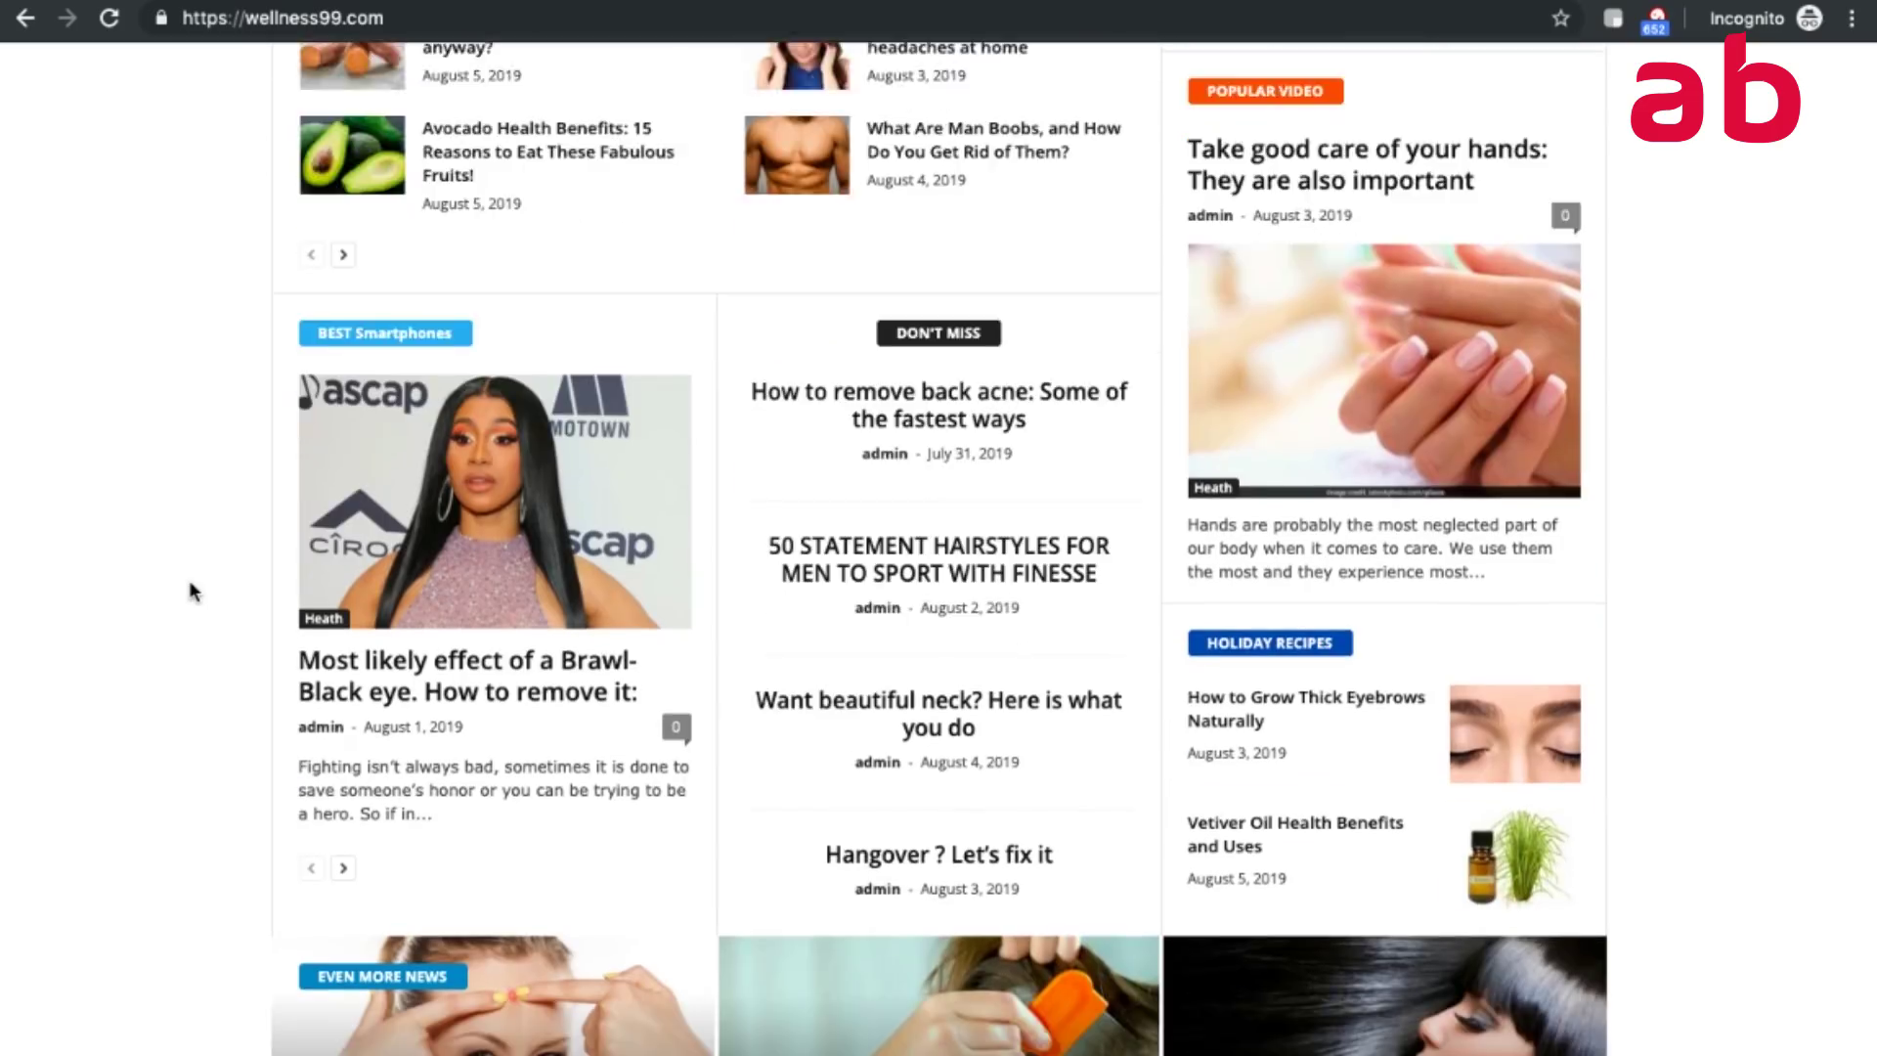
pyautogui.scroll(-13, 191, 585)
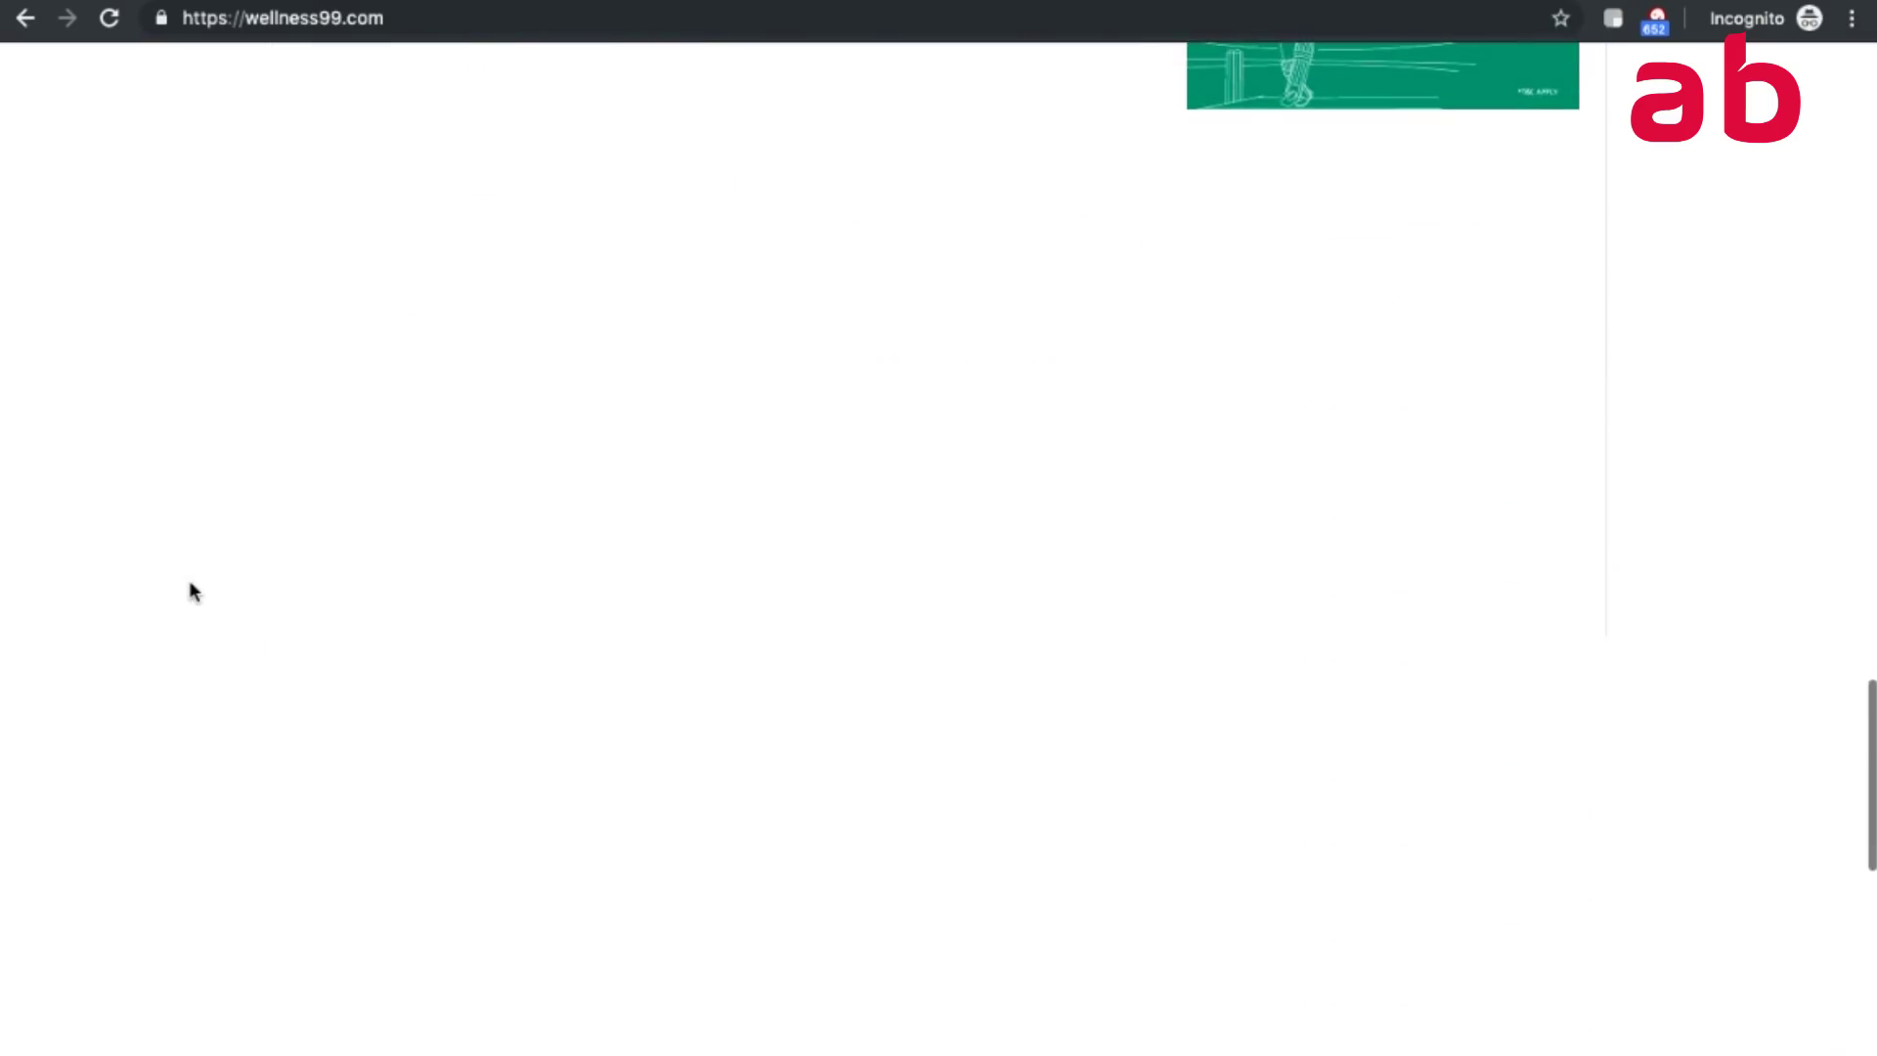
pyautogui.scroll(-4, 193, 590)
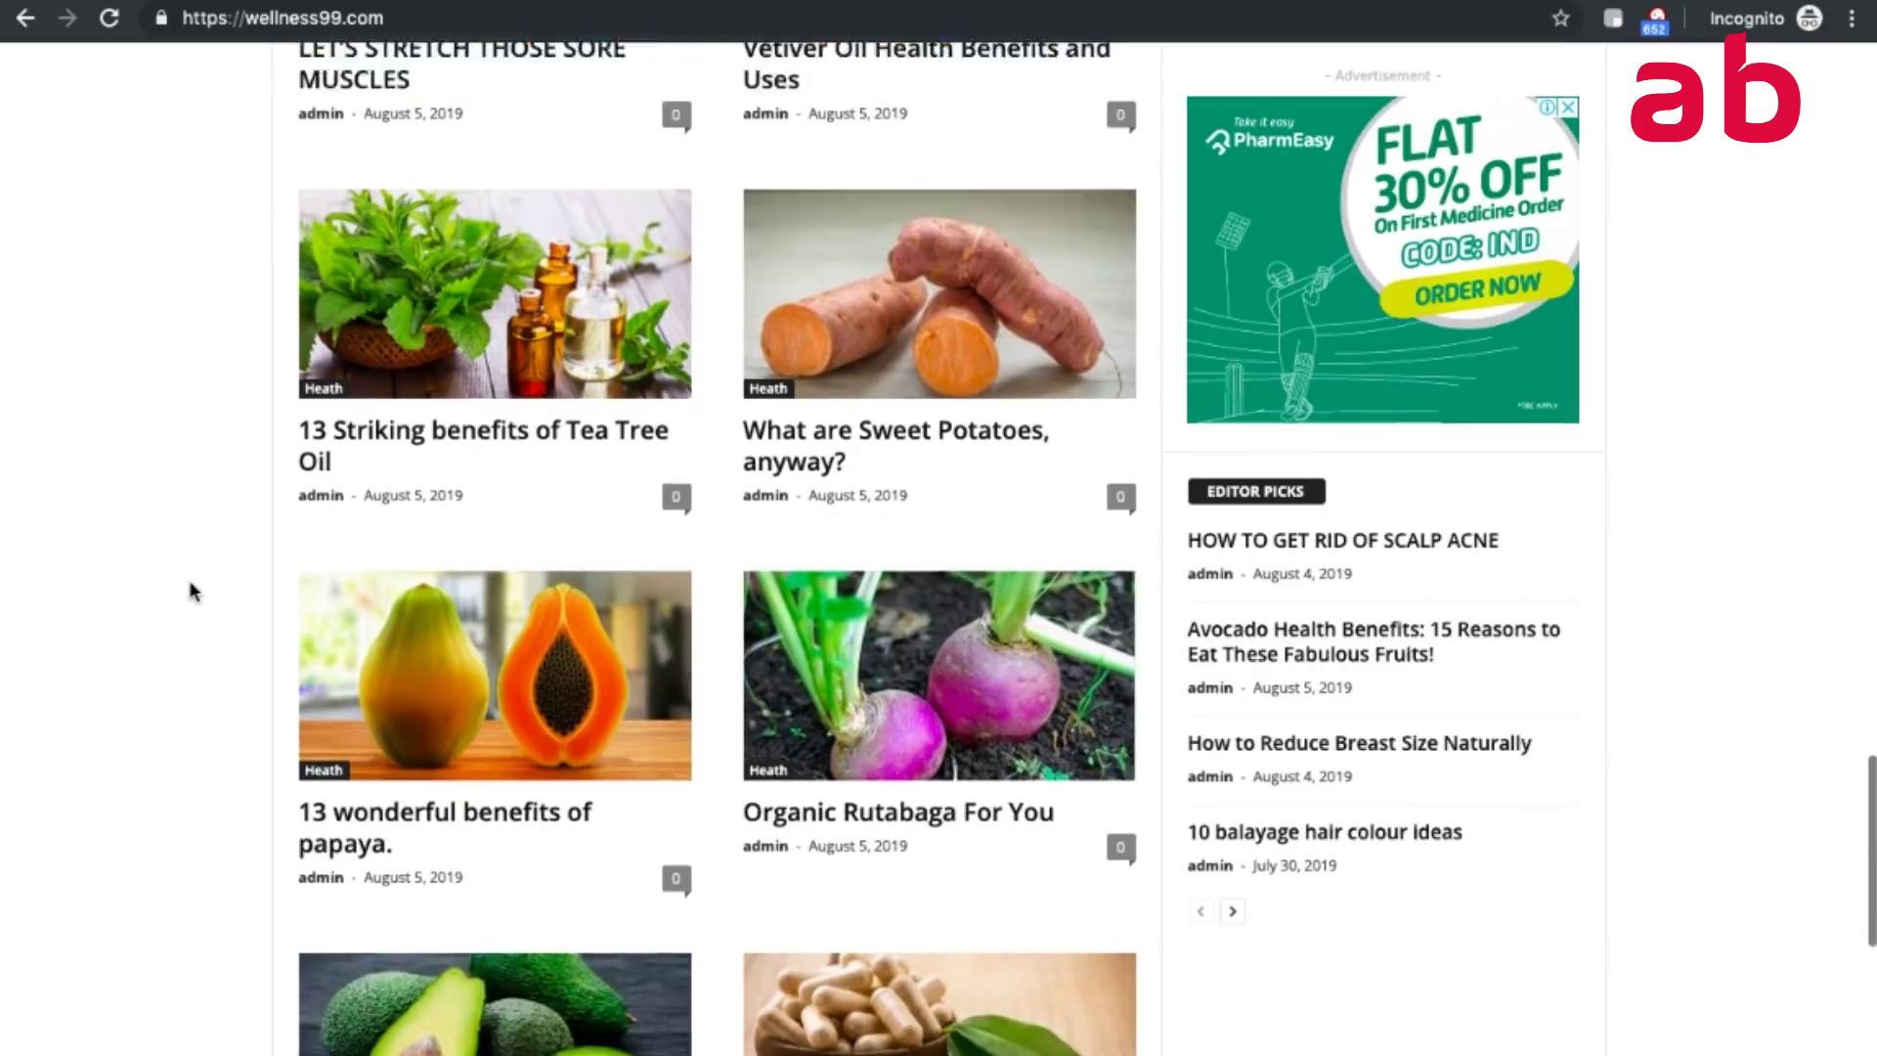
# Look through the remaining homepage articles and the footer of wellness99.com, and return to its main navigation.
pyautogui.scroll(-5, 191, 586)
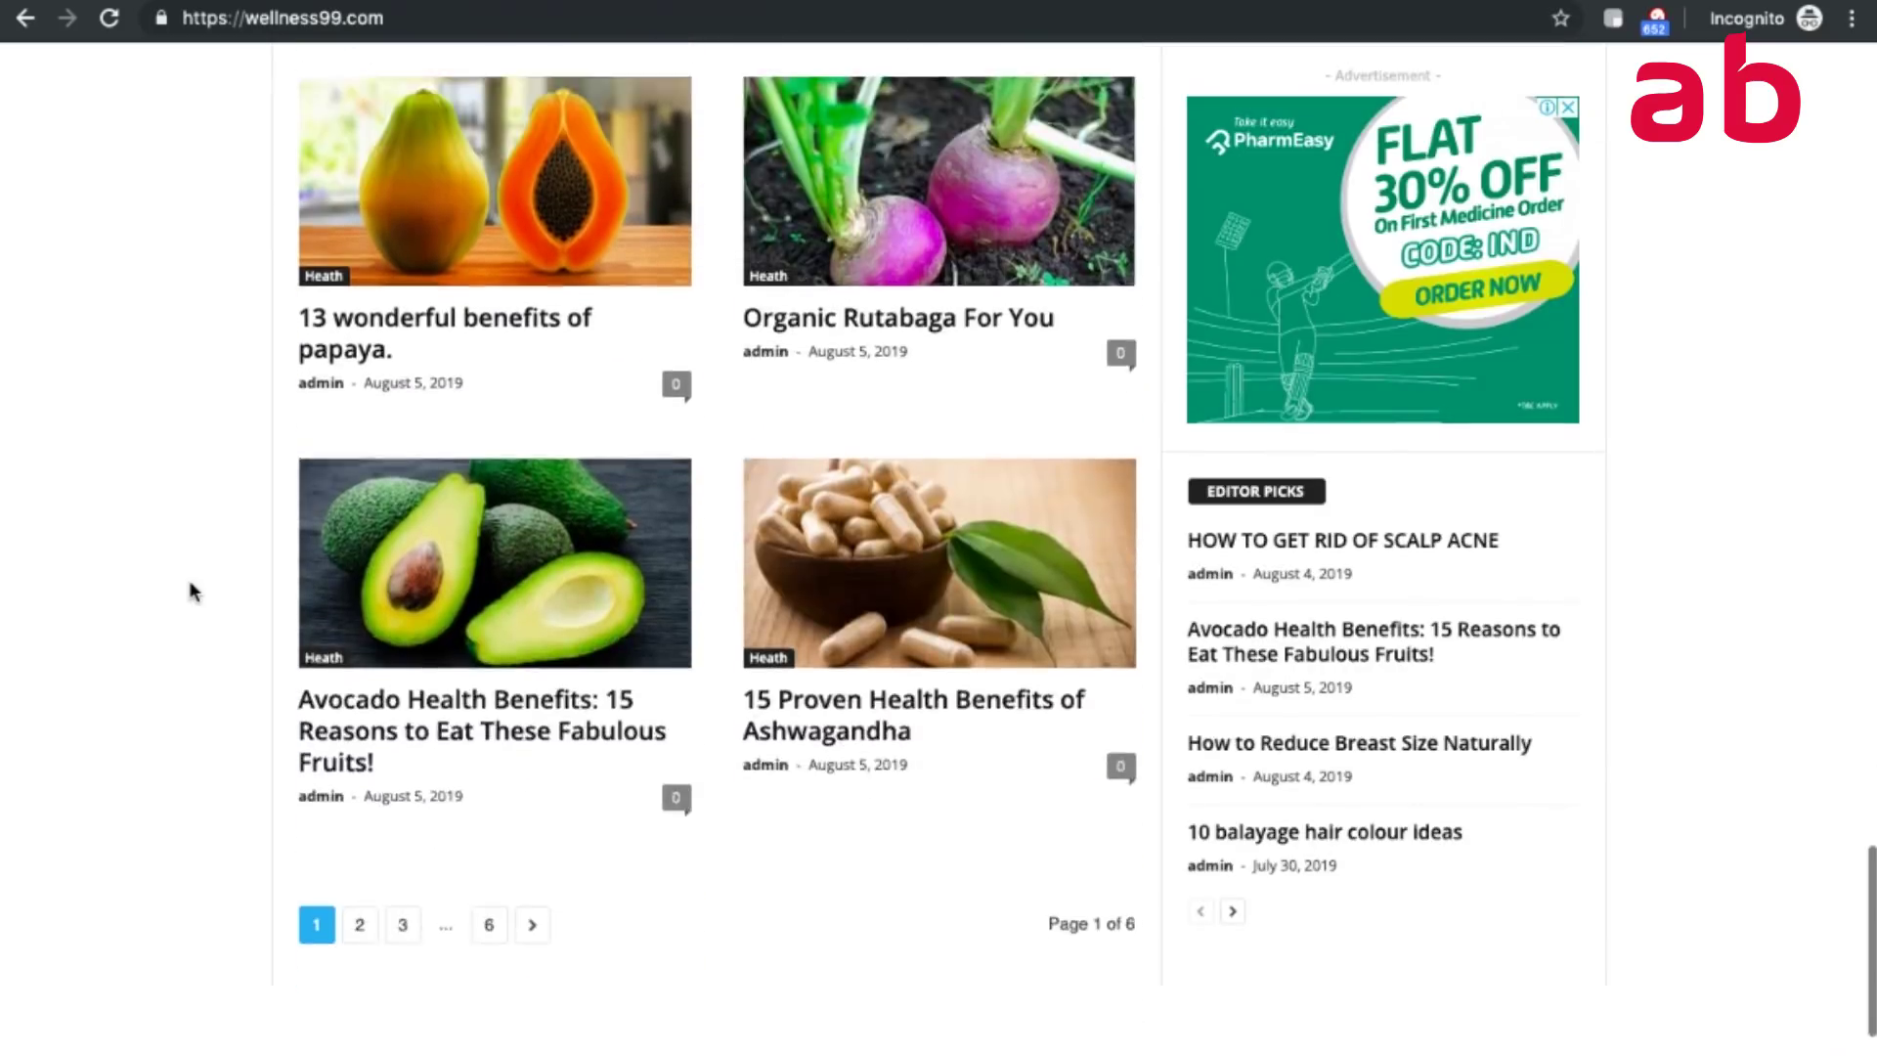
pyautogui.scroll(-4, 190, 590)
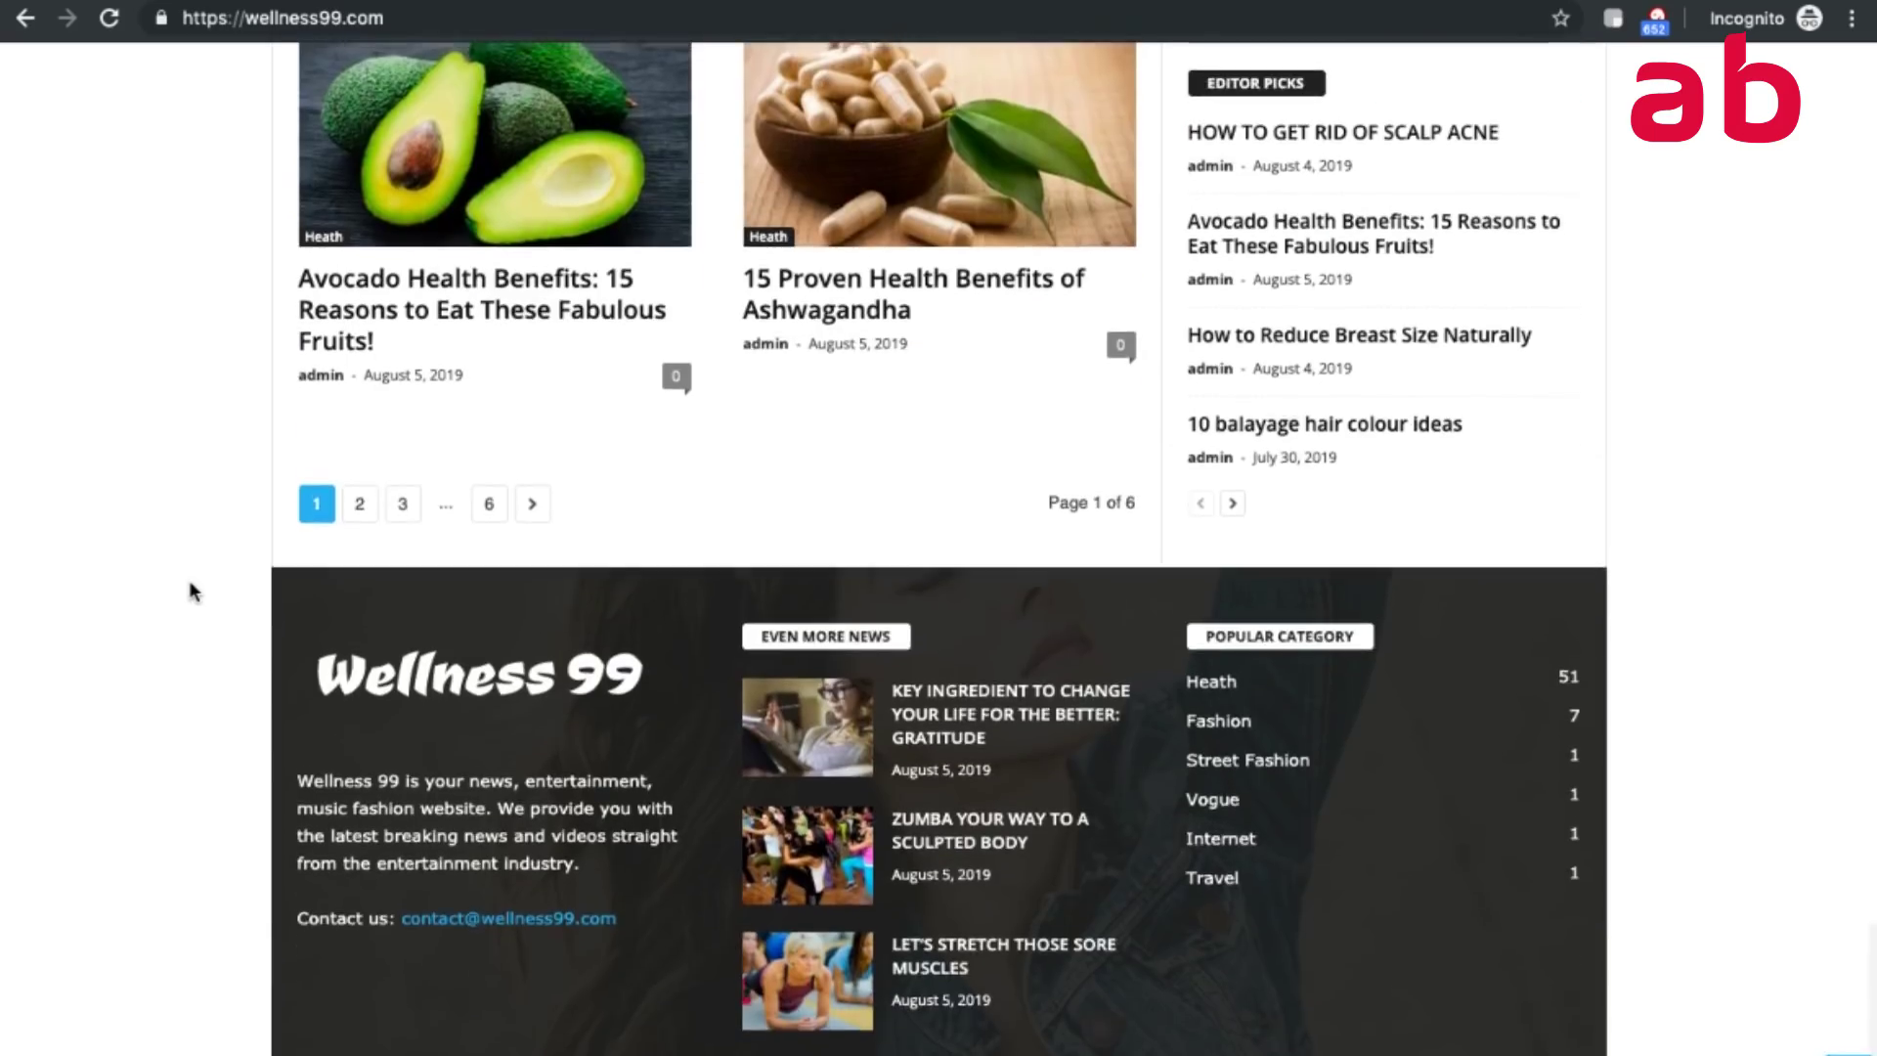
pyautogui.scroll(14, 190, 591)
pyautogui.scroll(12, 190, 579)
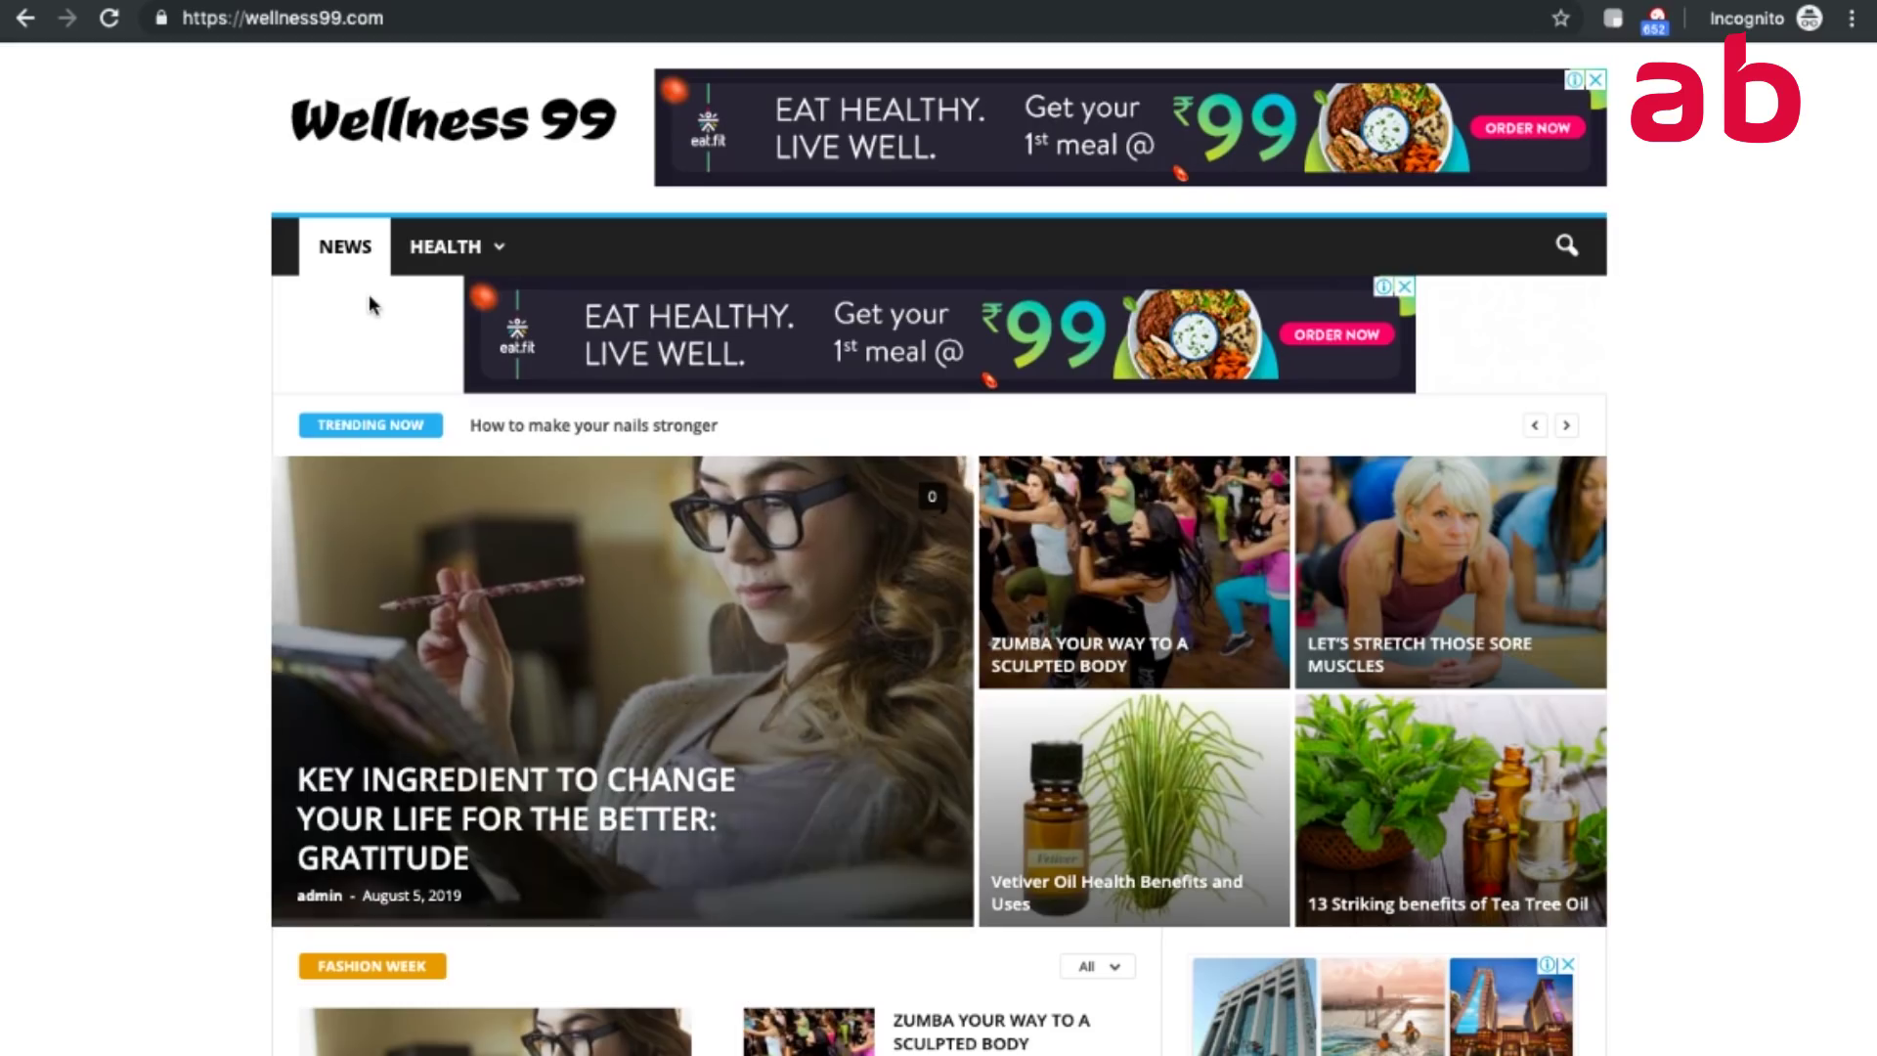
pyautogui.moveTo(454, 246)
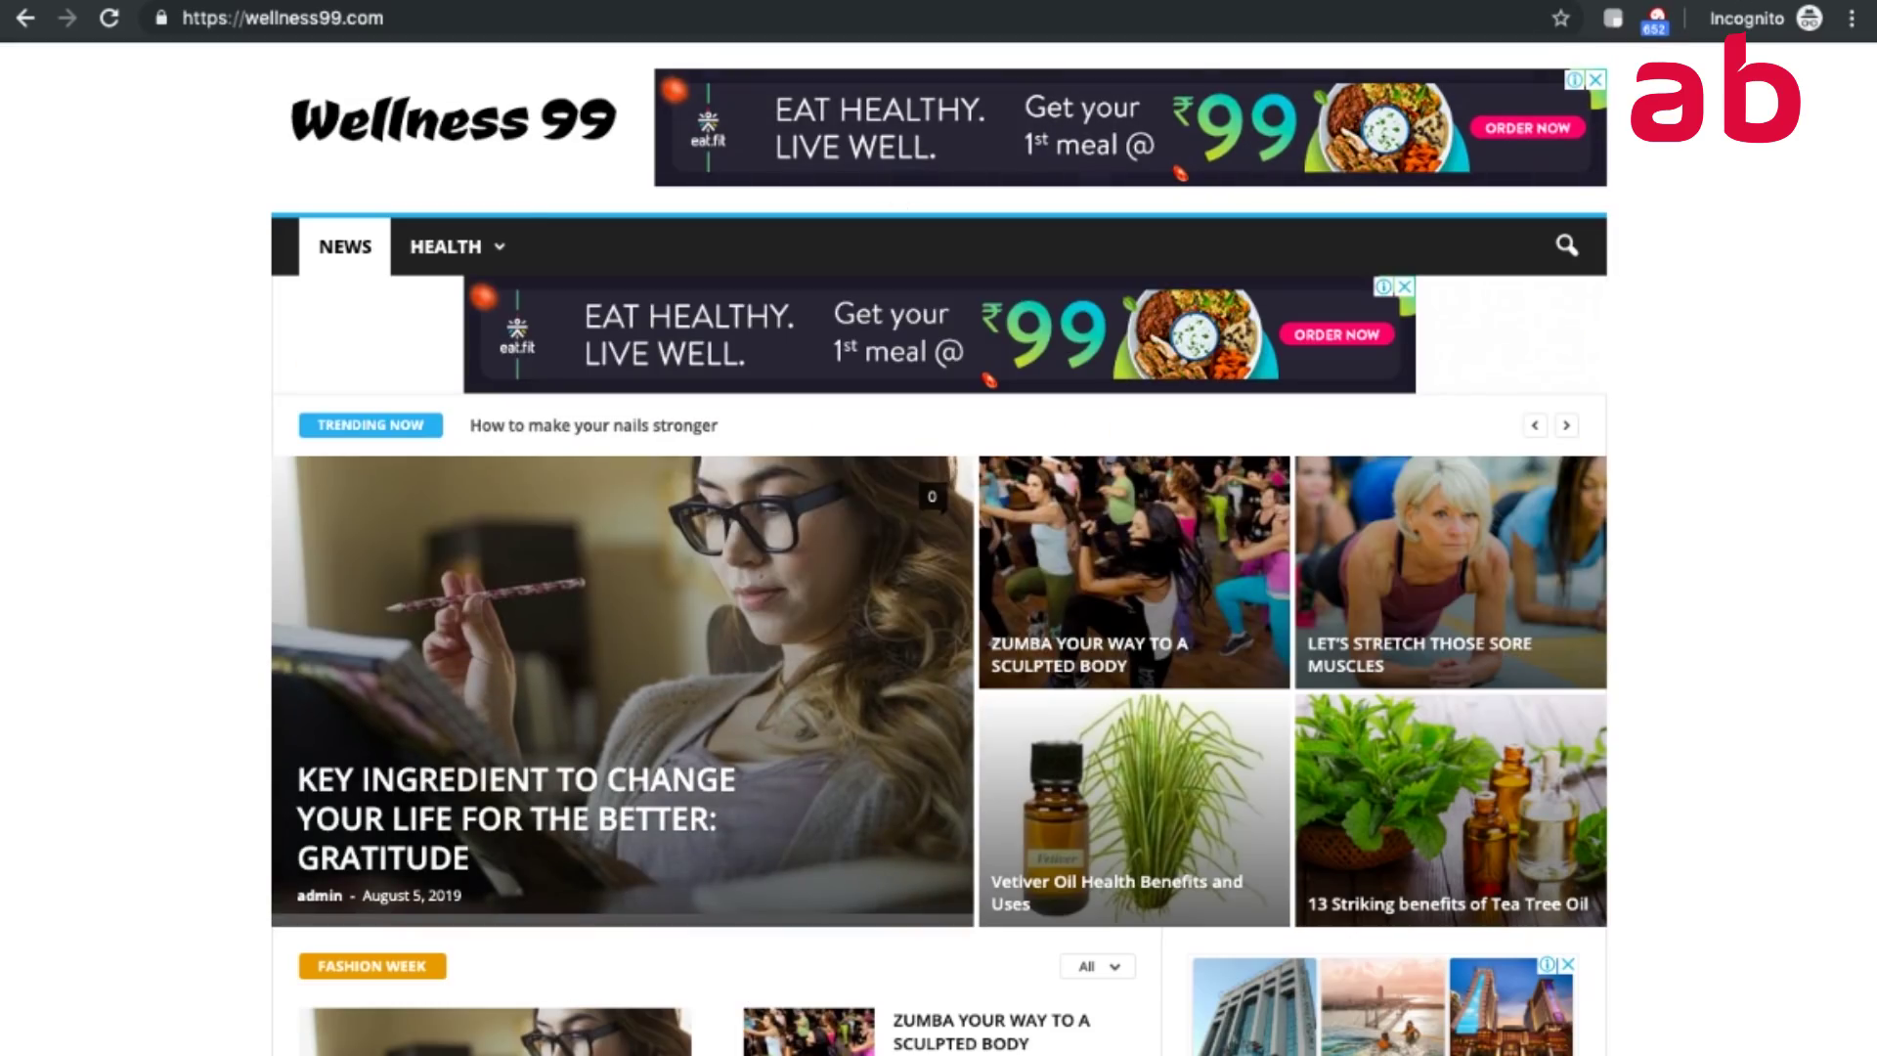
# Search Google for "newsmag theme forest" in a new tab and open the Newsmag - News Magazine Newspaper item on ThemeForest.
pyautogui.hotkey('ctrl', 't')
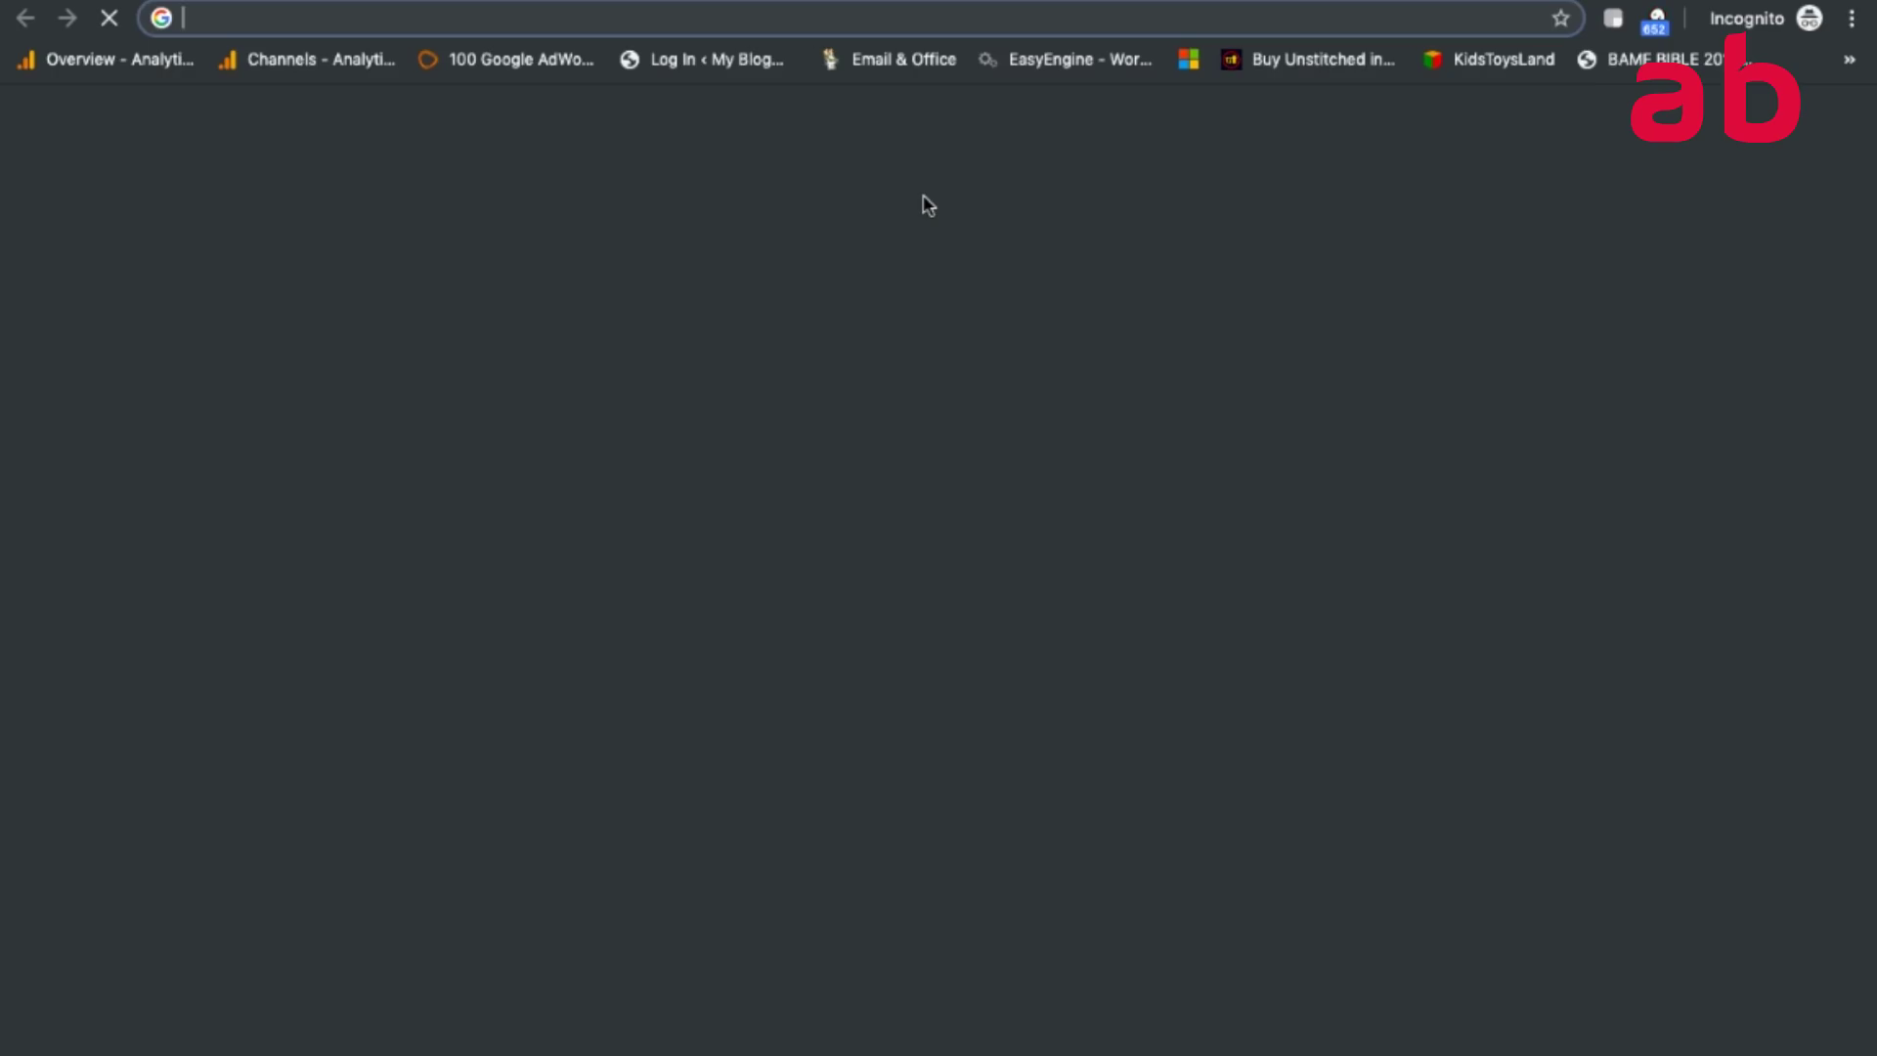
pyautogui.write('newsmag')
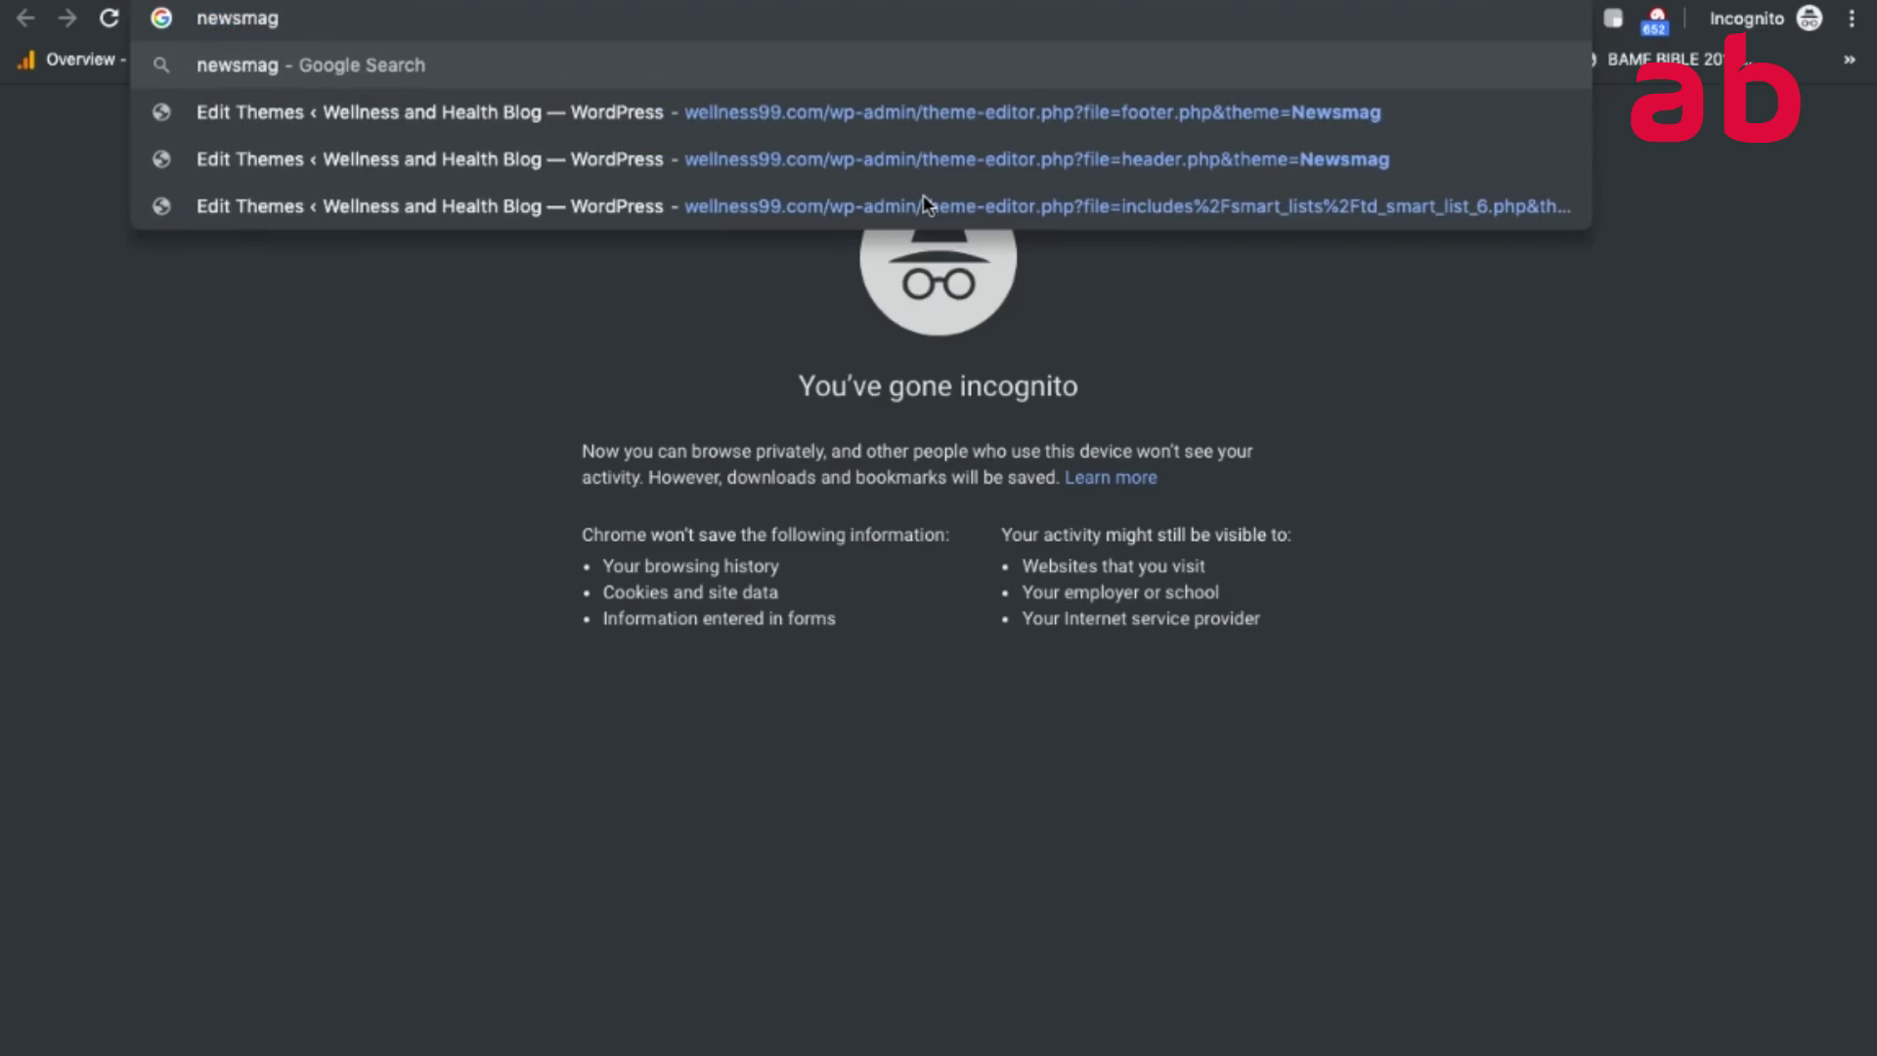
pyautogui.write(' the')
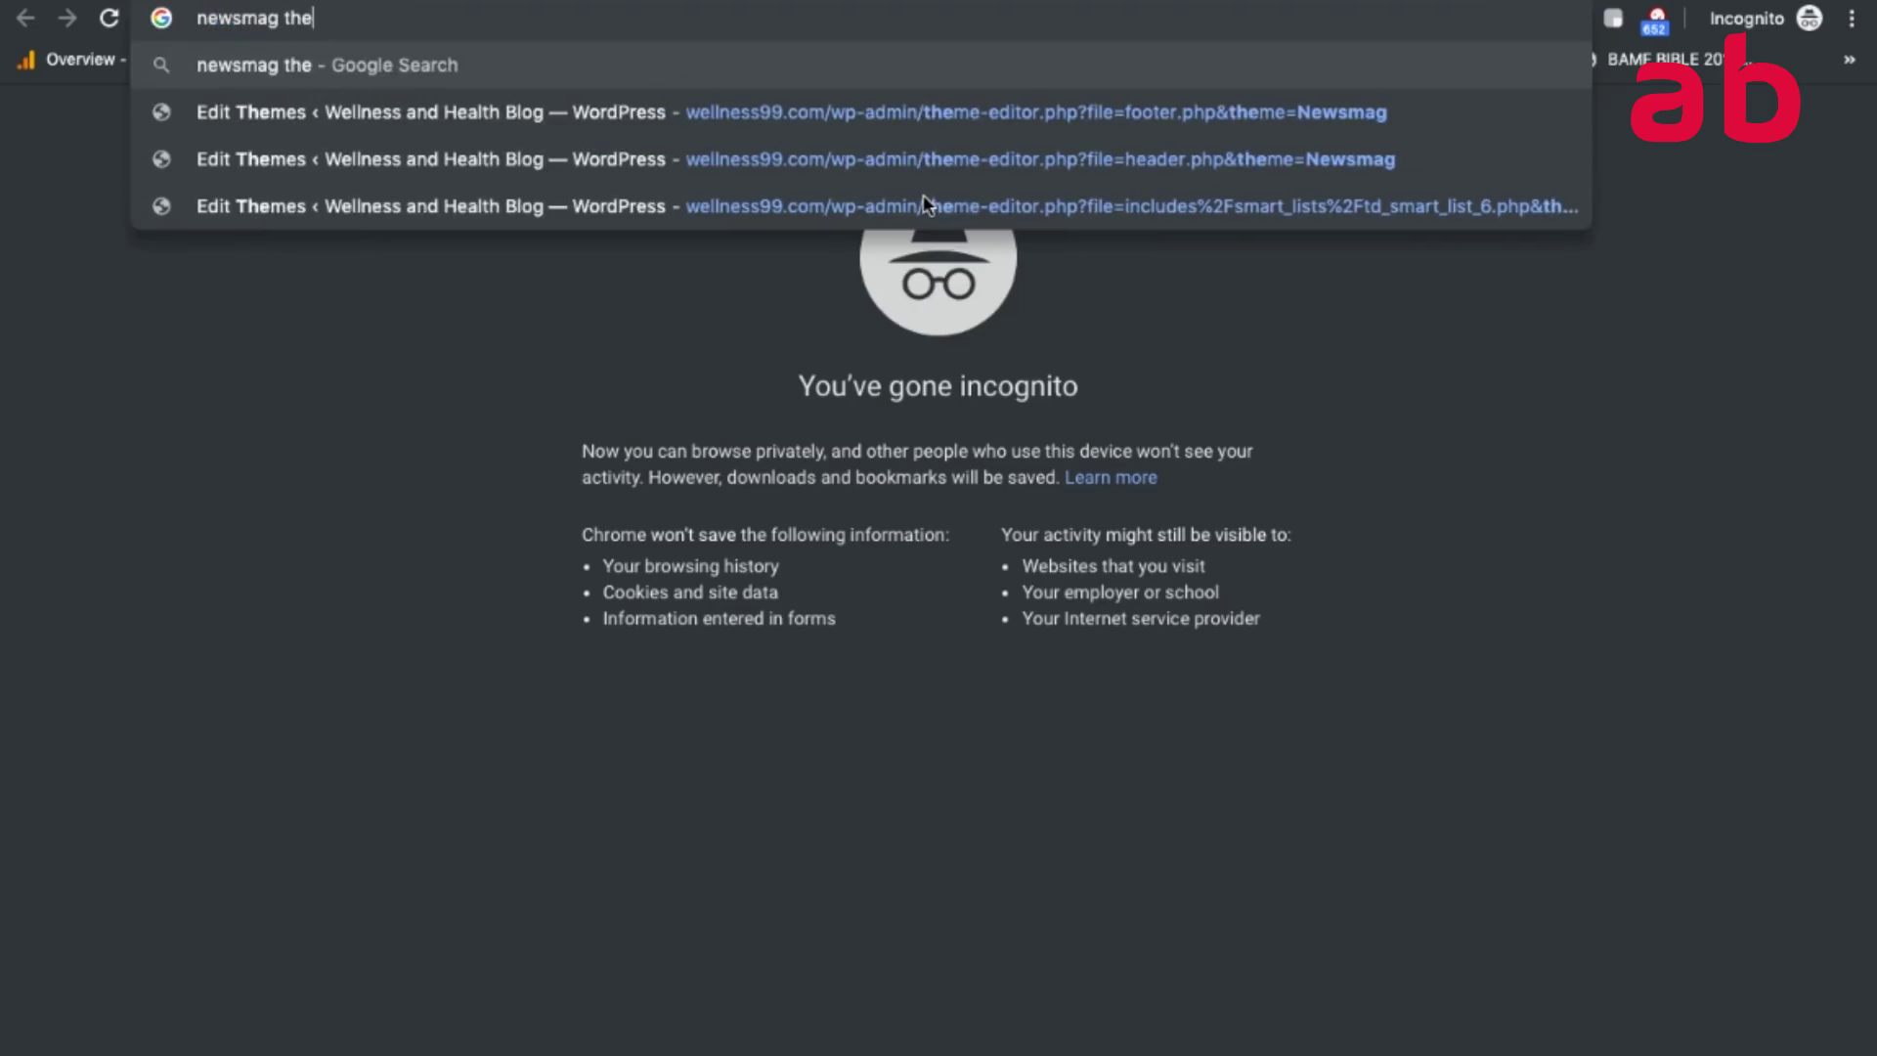
pyautogui.write('me forest')
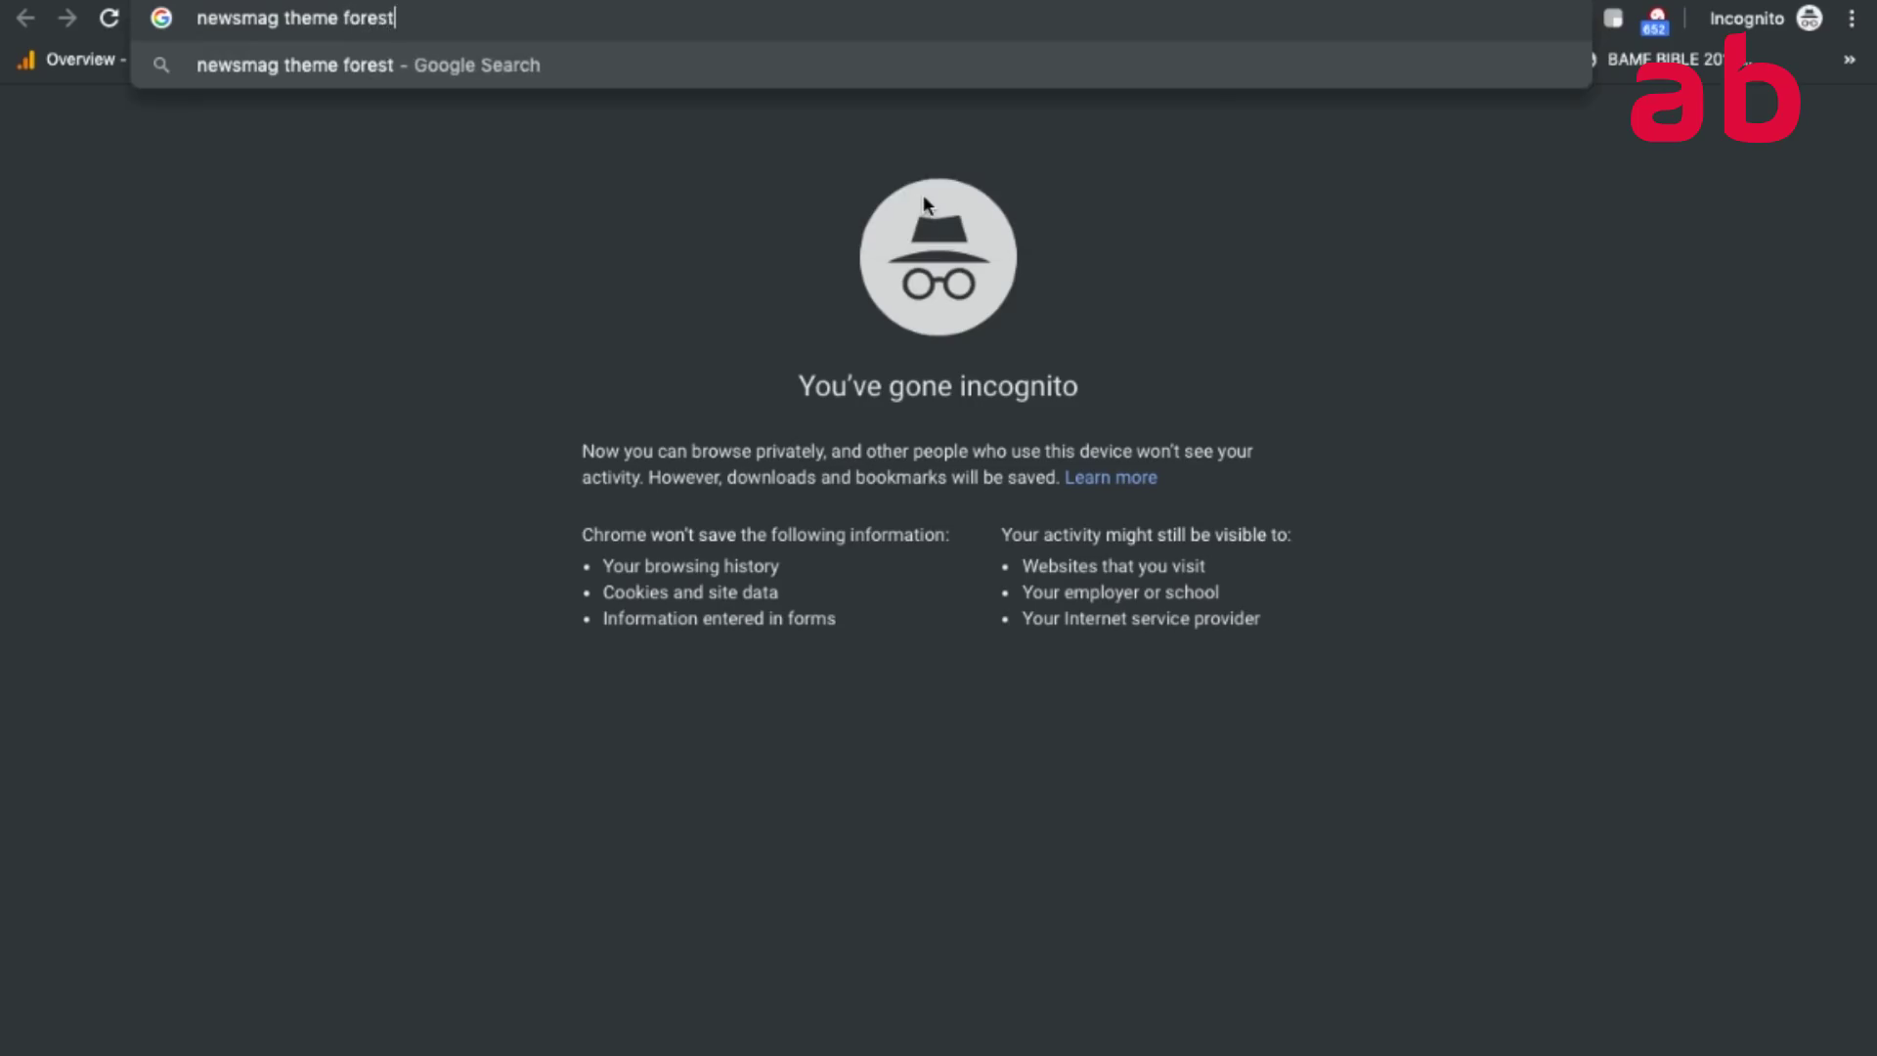
pyautogui.press('Return')
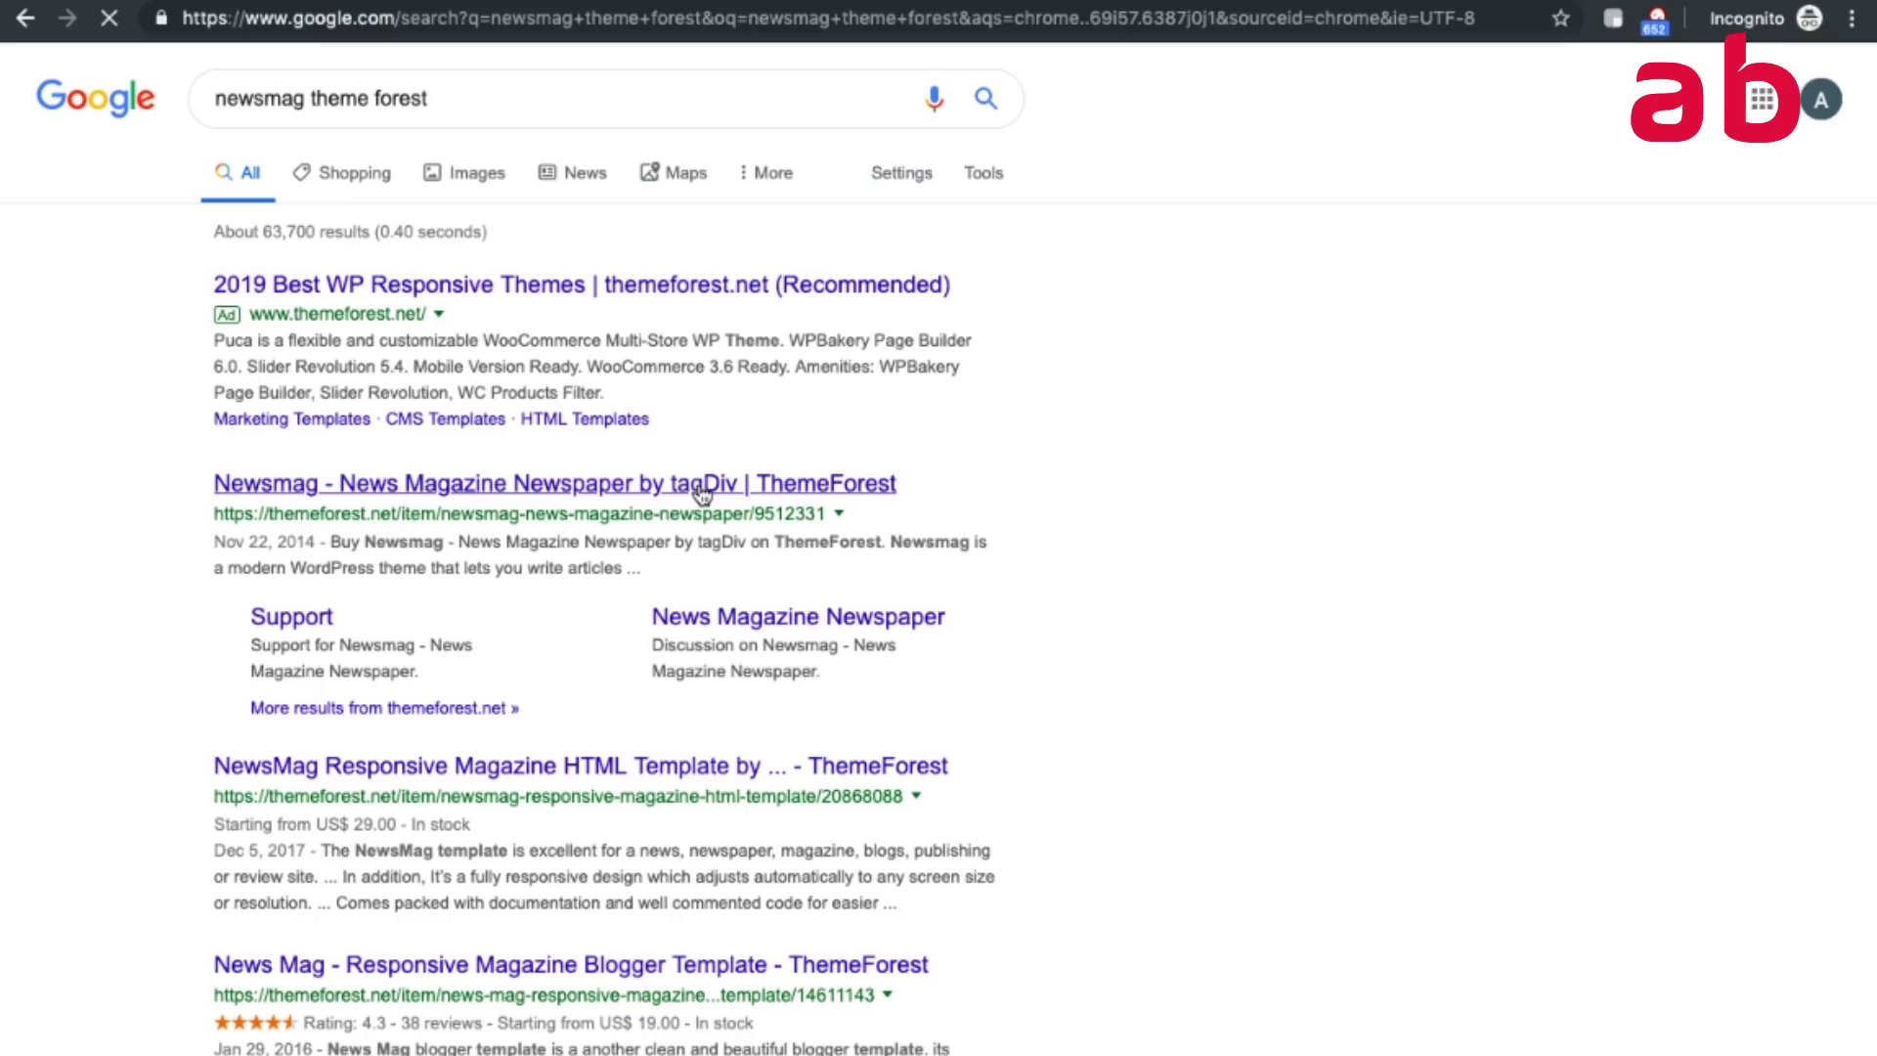
pyautogui.click(702, 492)
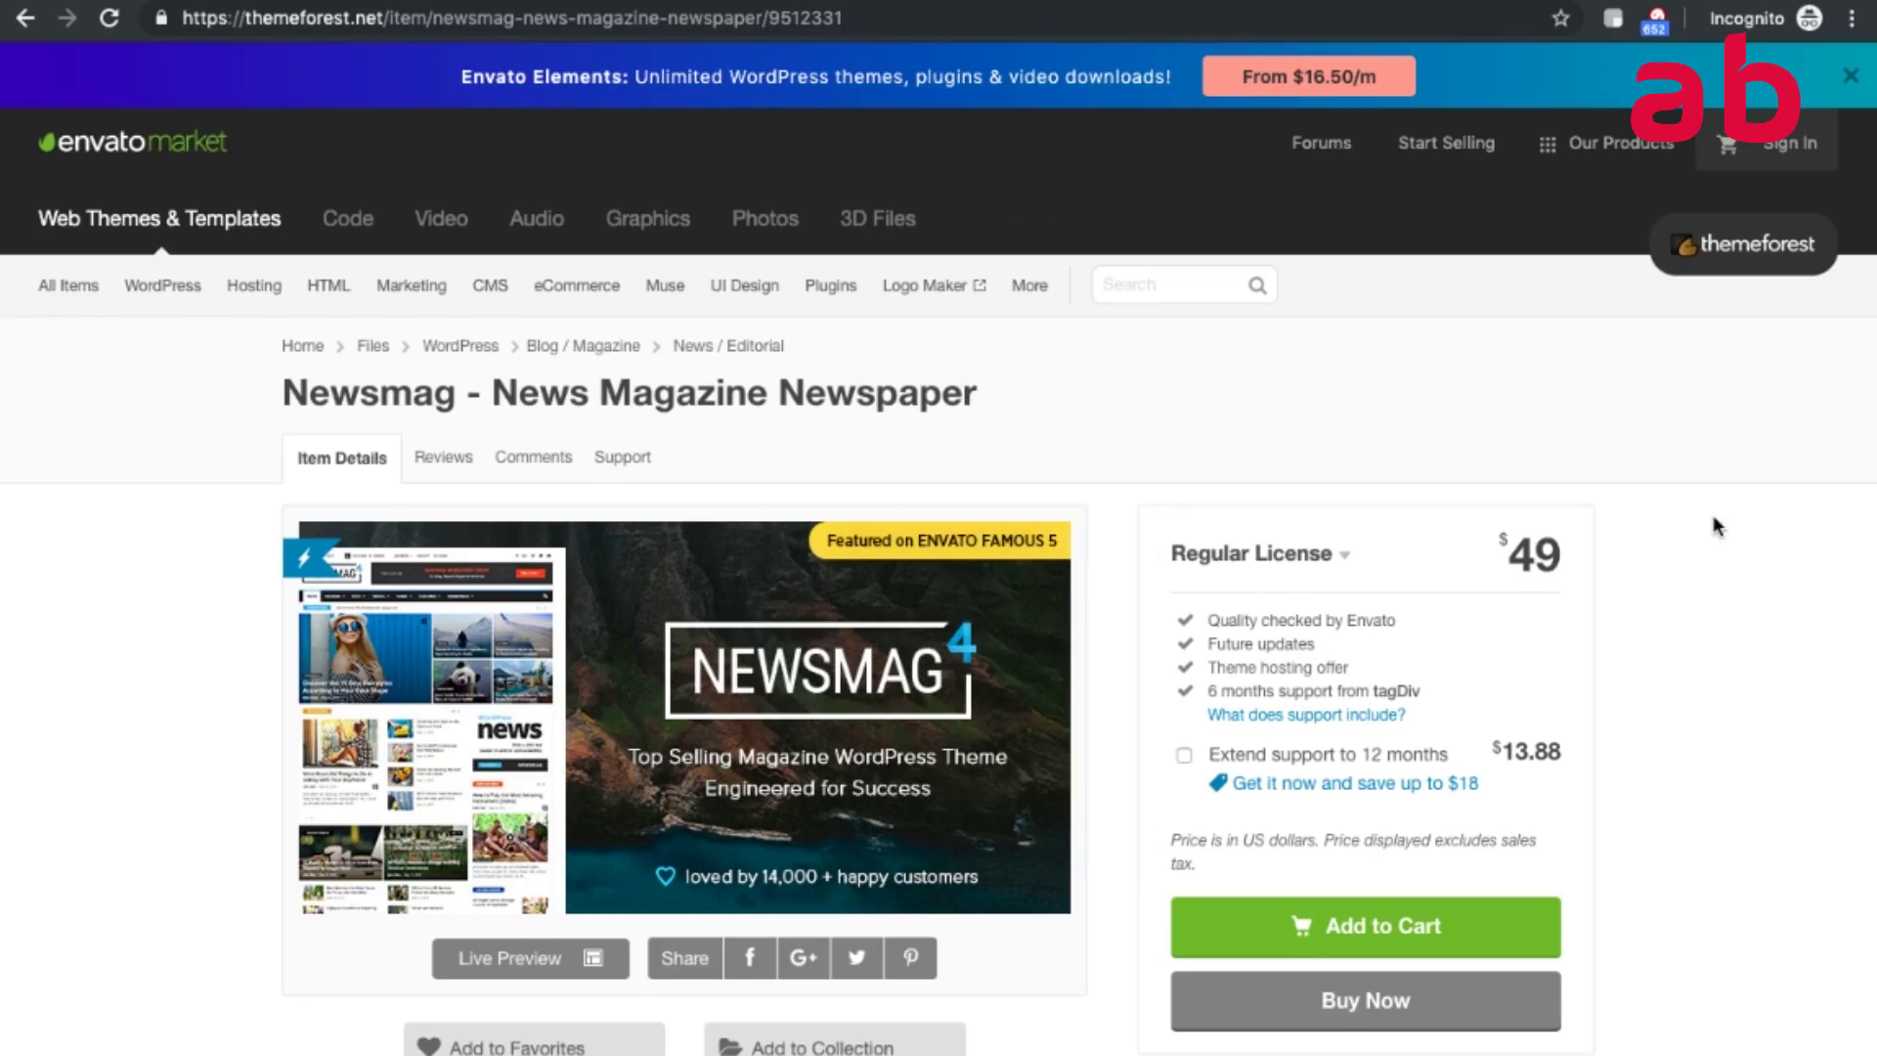
# Read through the Newsmag item page, covering its price, description, sales and rating, compatibility, customer reviews and tagDiv Composer features.
pyautogui.scroll(-2, 1713, 514)
pyautogui.scroll(-3, 1712, 516)
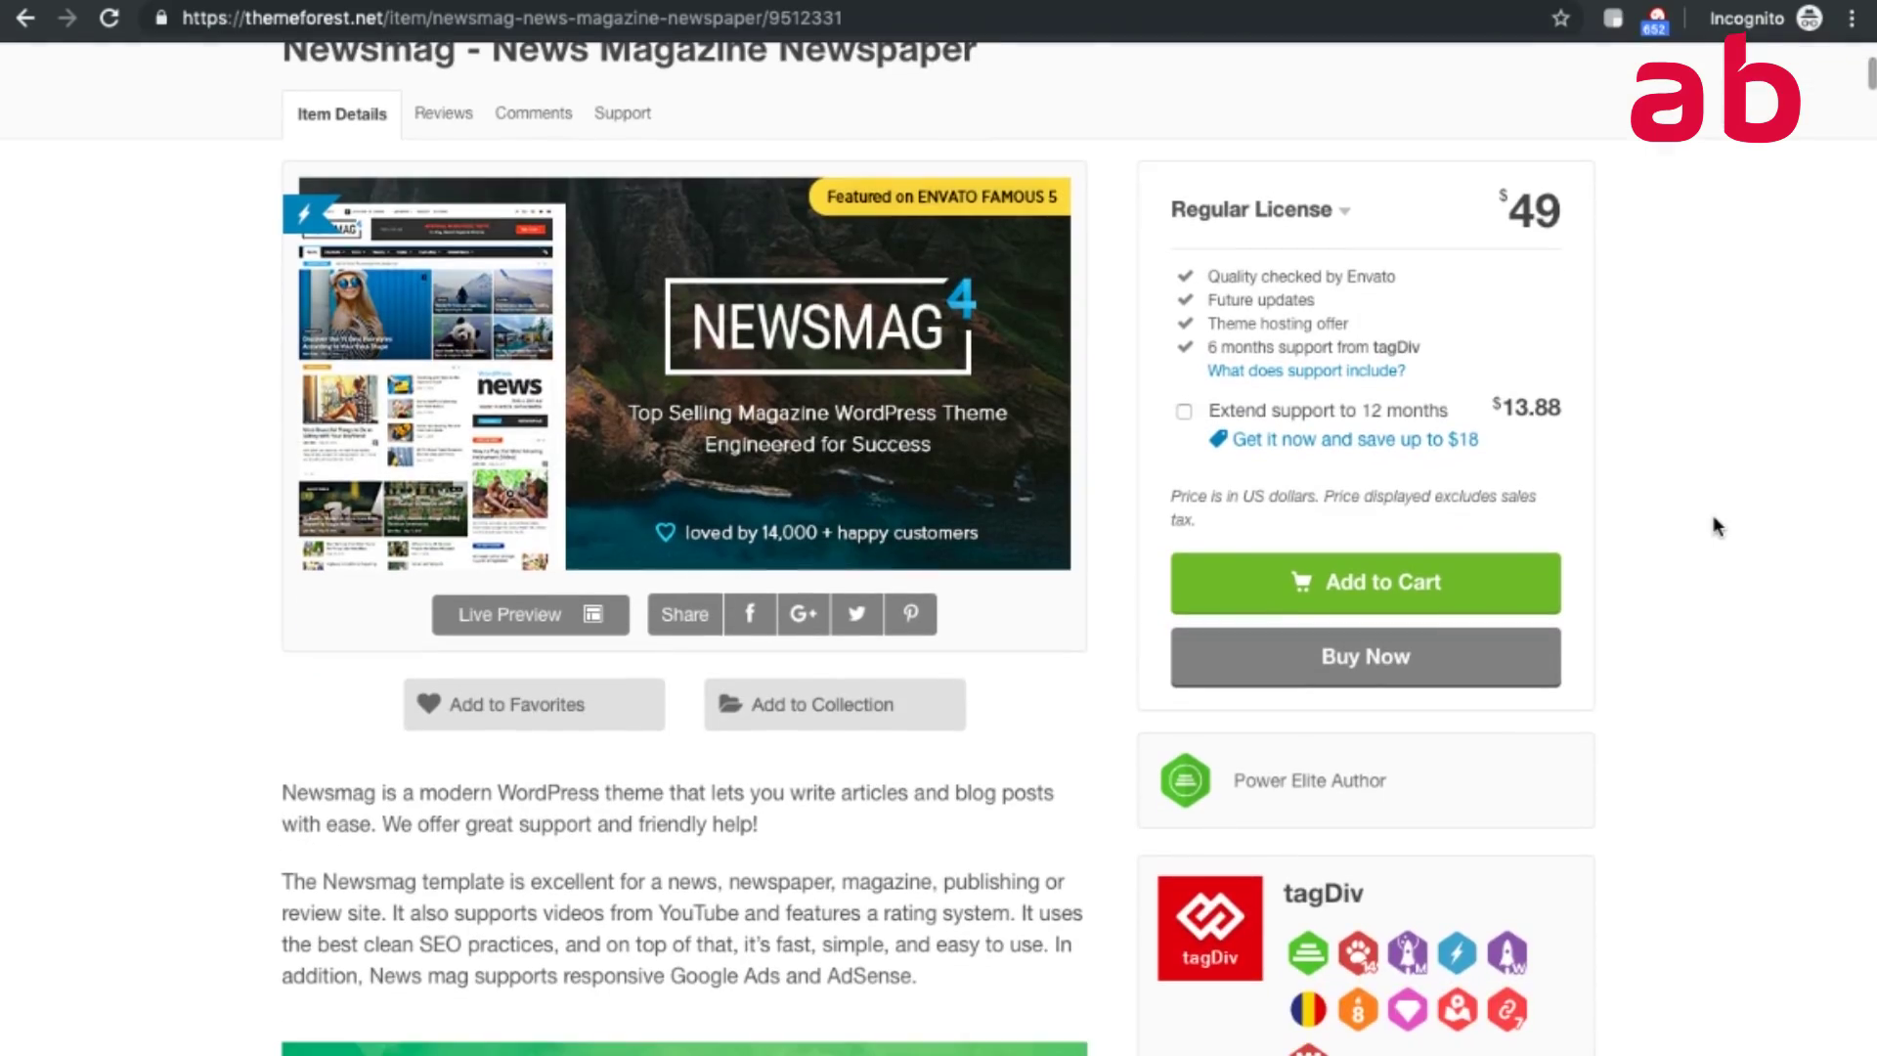
pyautogui.scroll(-8, 1712, 526)
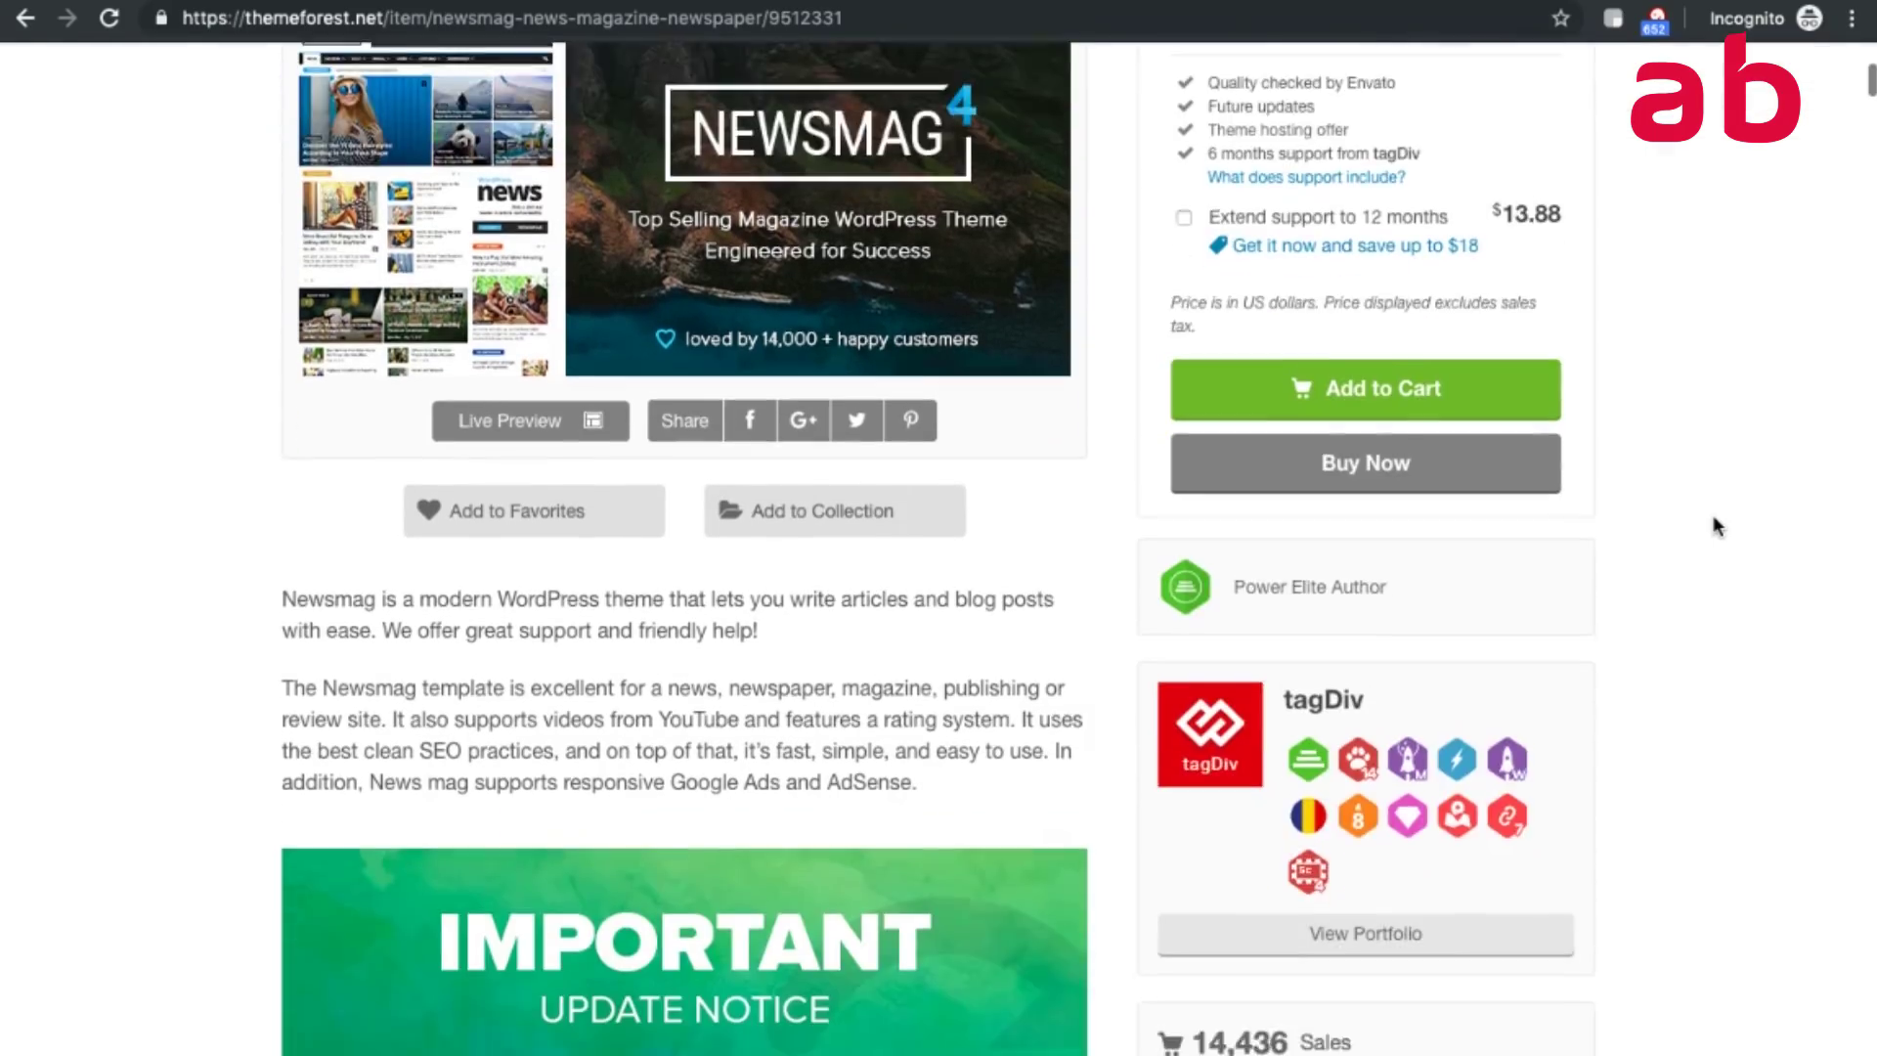
pyautogui.scroll(-12, 1712, 526)
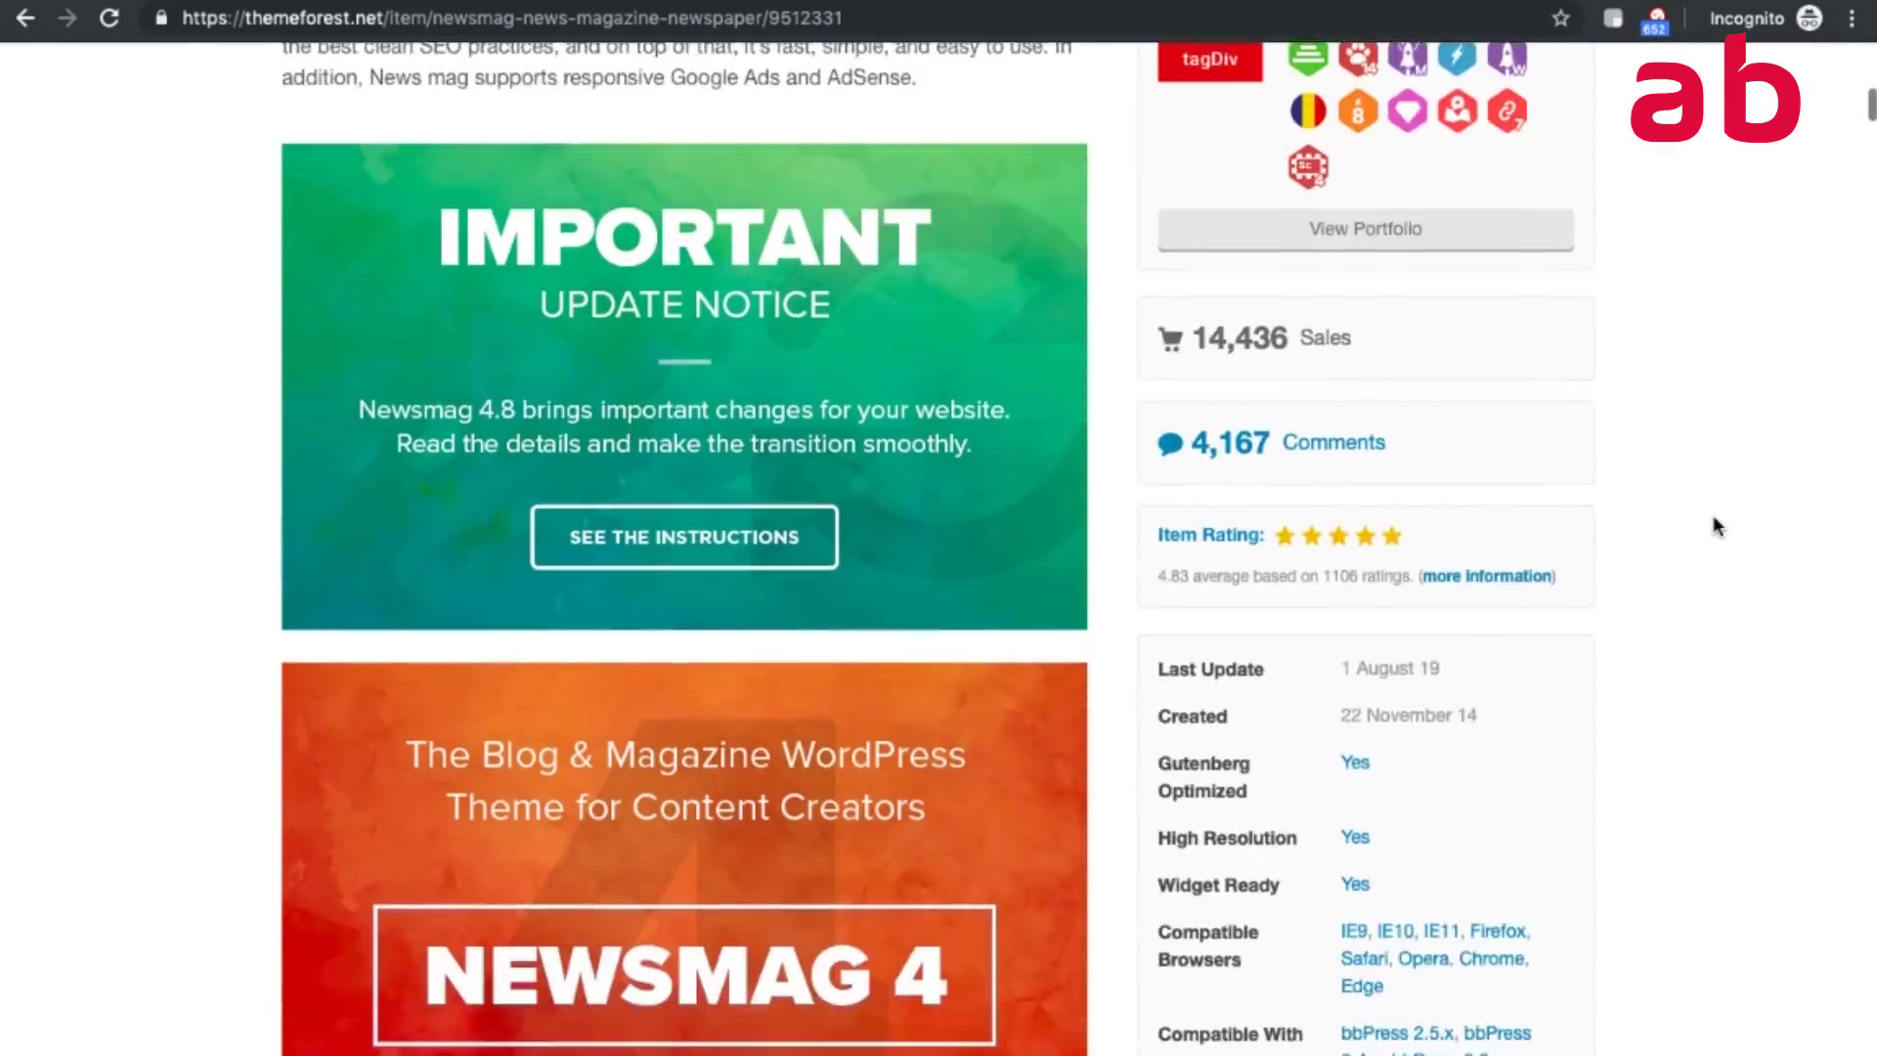
pyautogui.scroll(-17, 1713, 518)
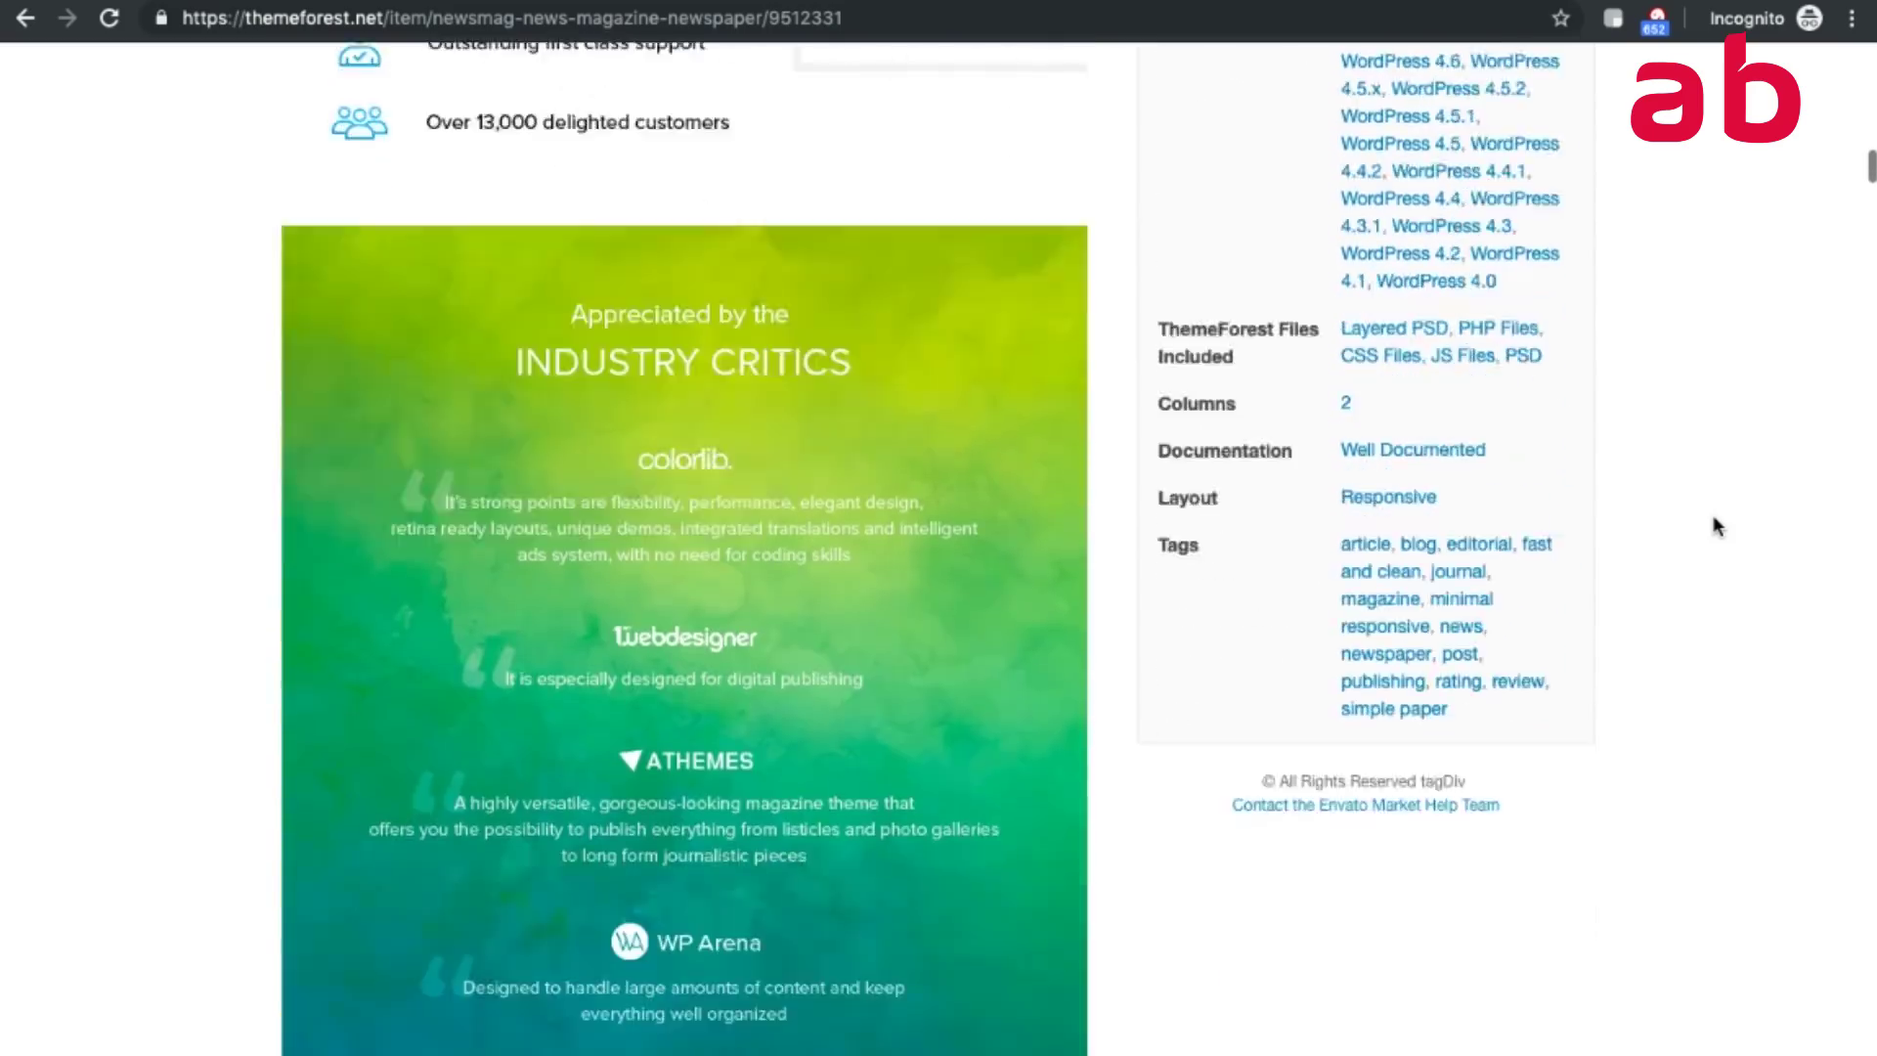
pyautogui.scroll(-20, 1713, 526)
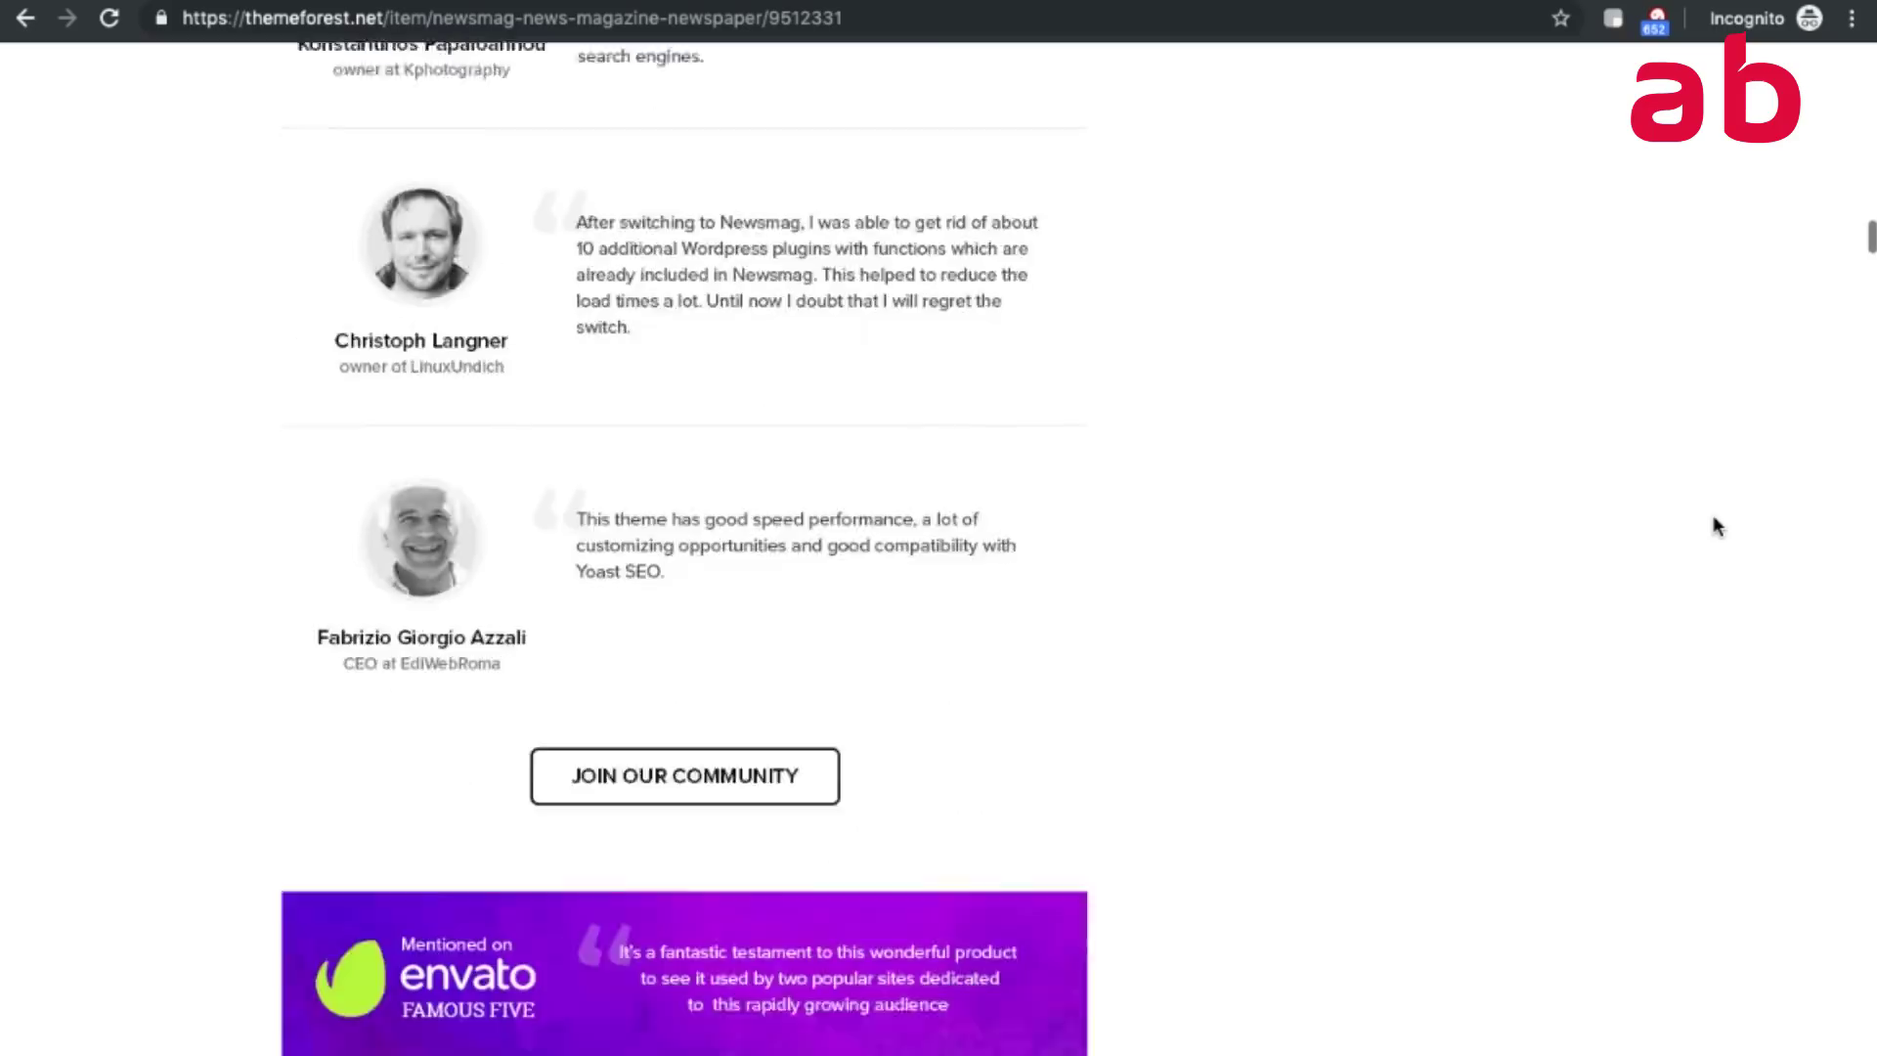
pyautogui.scroll(-16, 1715, 525)
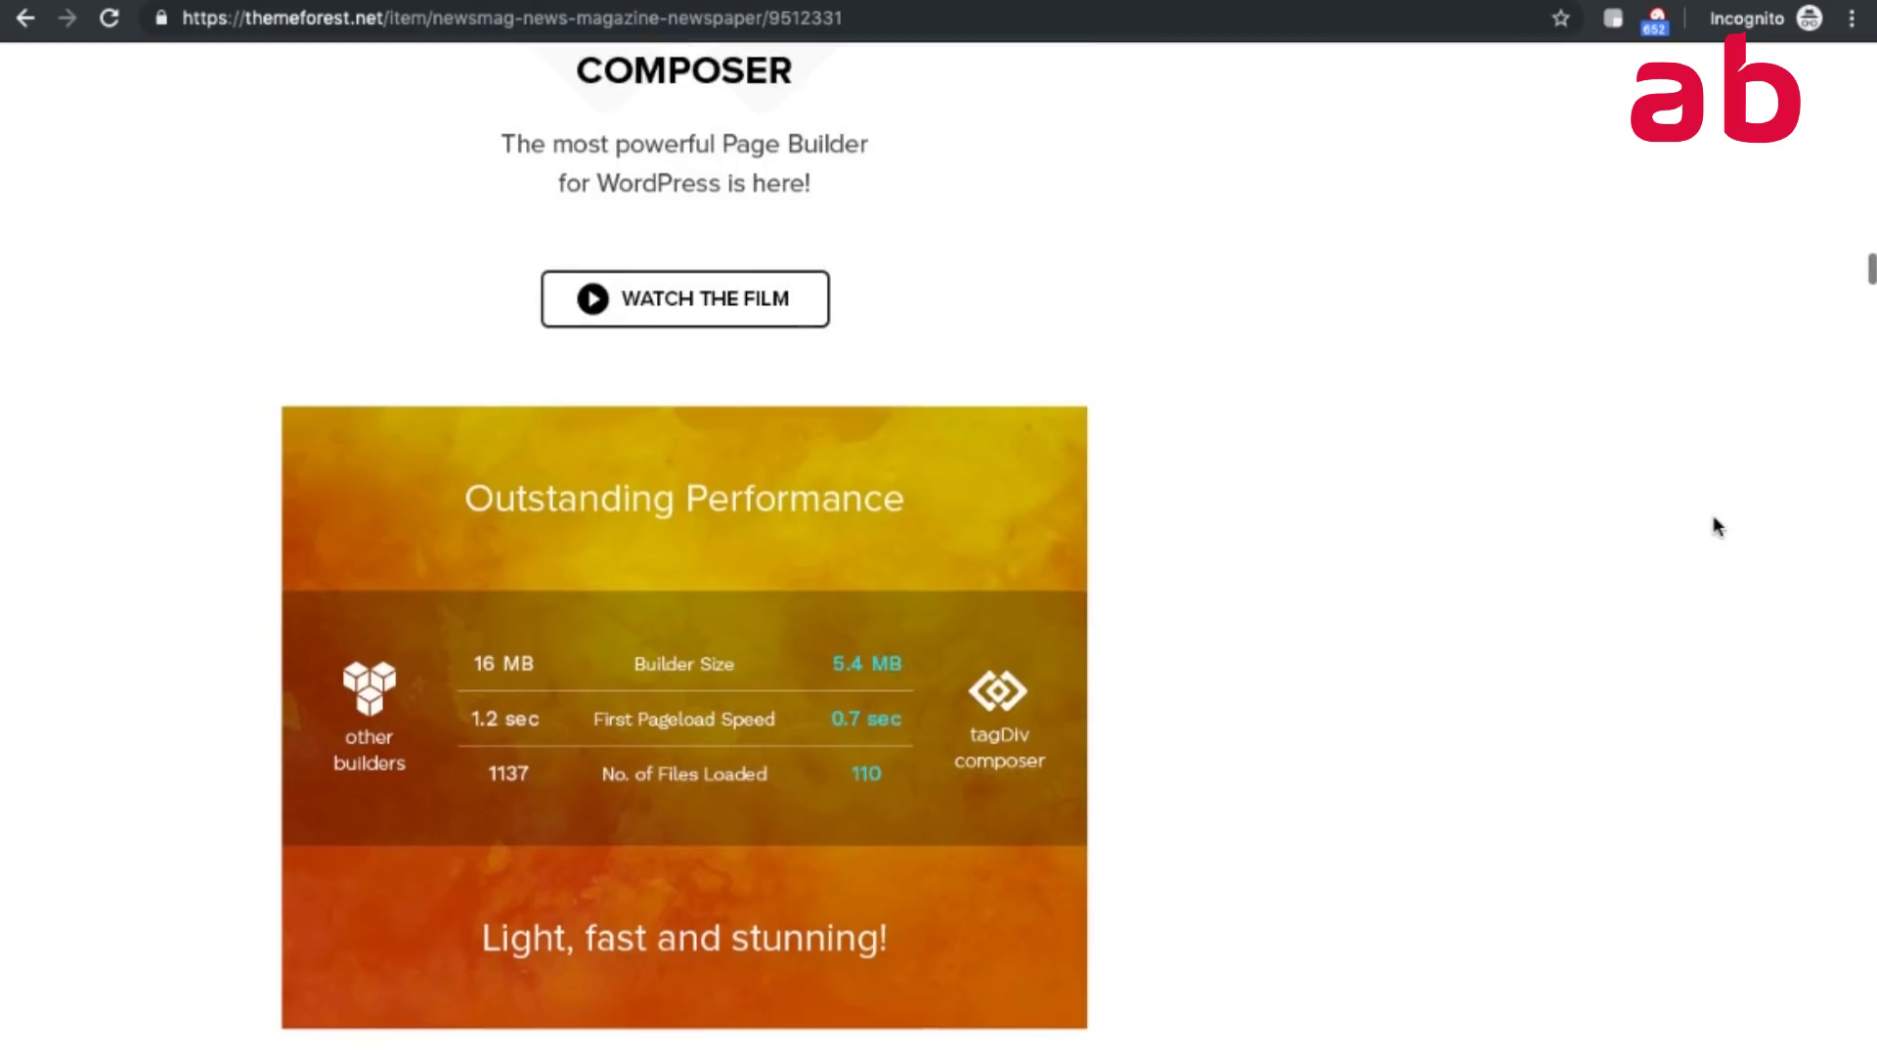
pyautogui.scroll(-2, 1716, 526)
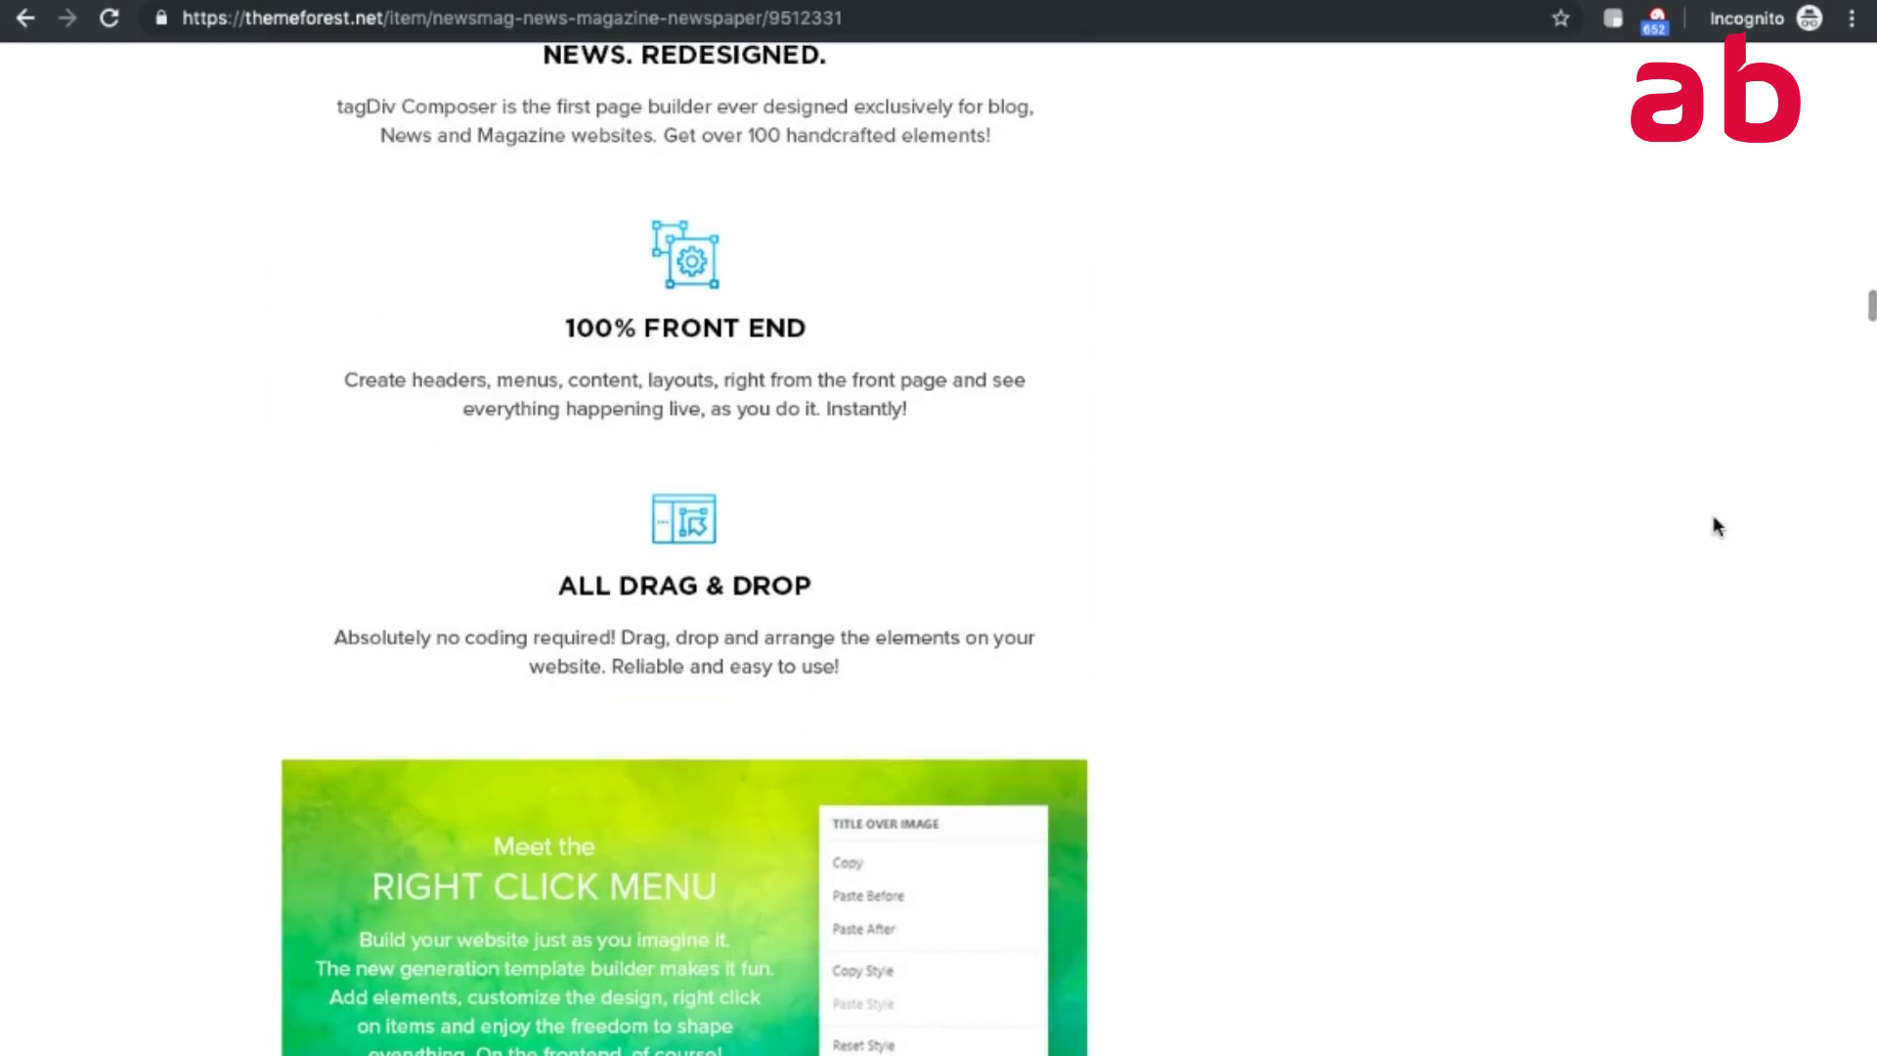
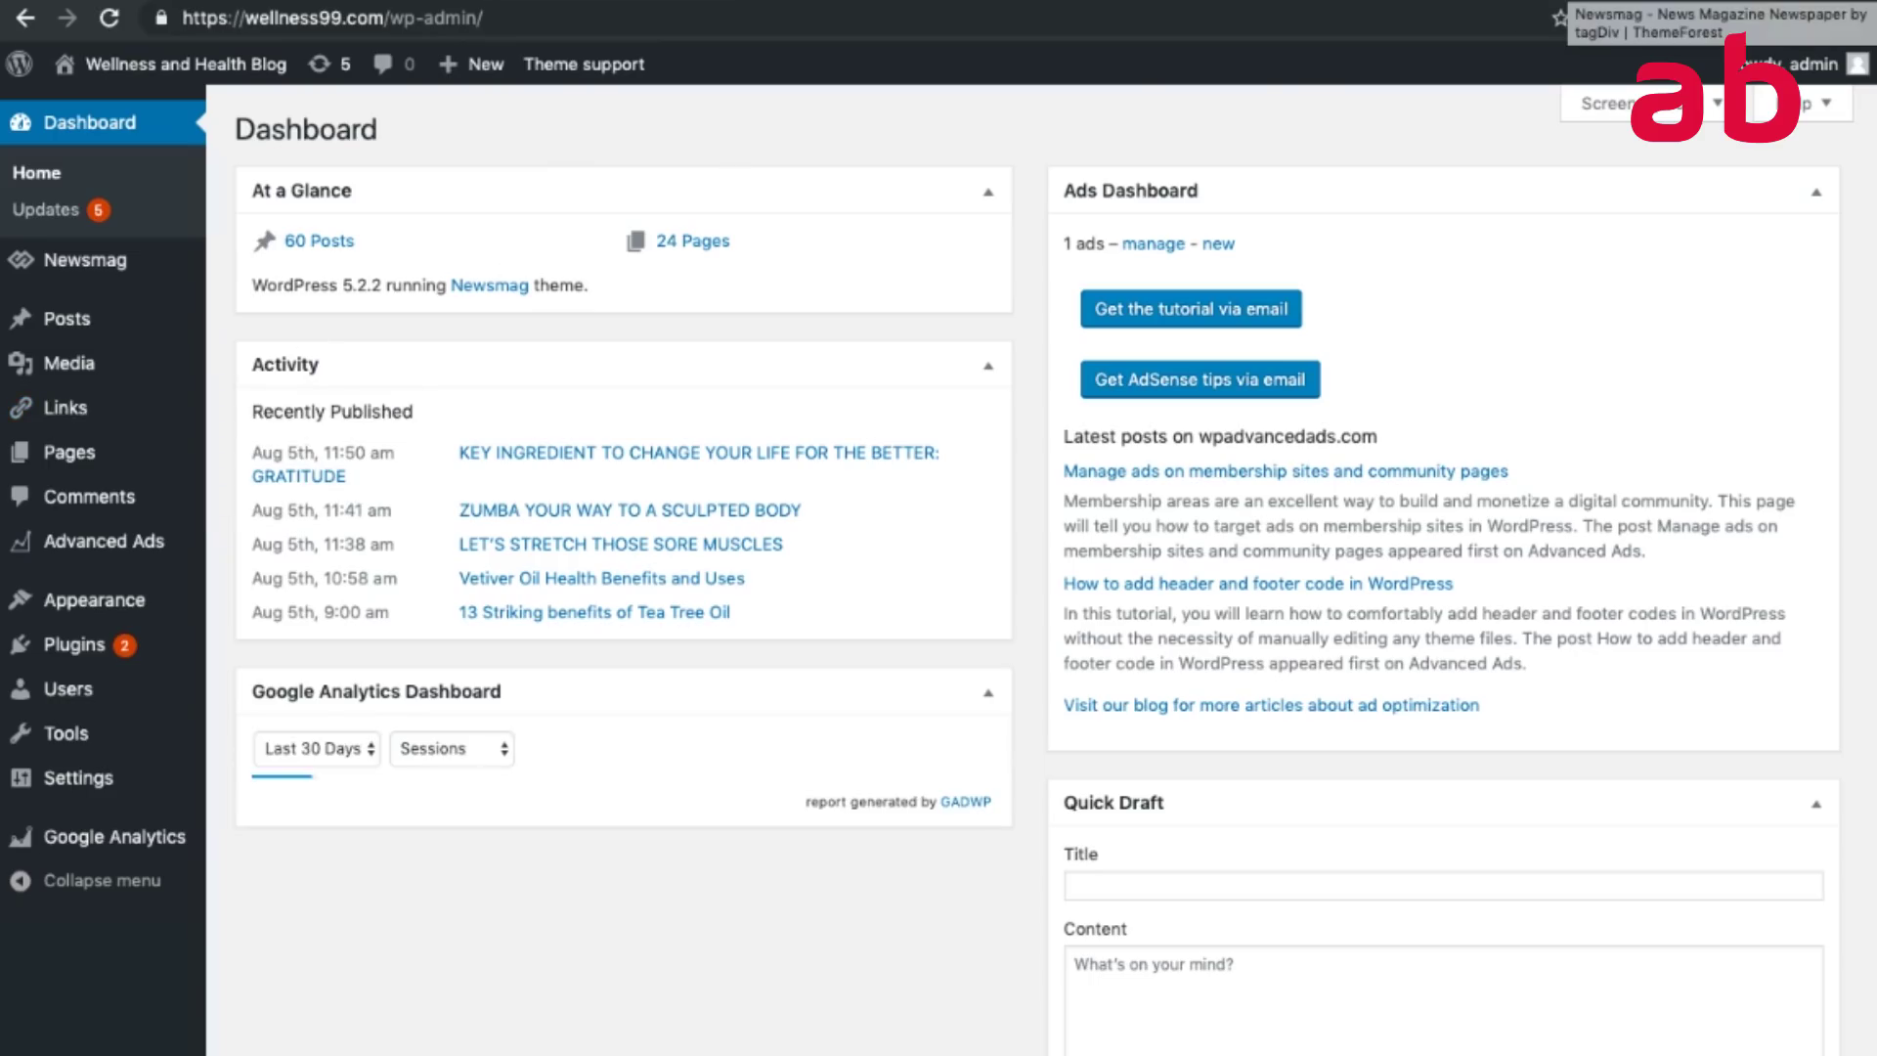
# Switch to the wellness99.com WordPress admin and open its installed themes to examine the active Newsmag theme.
pyautogui.moveTo(167, 616)
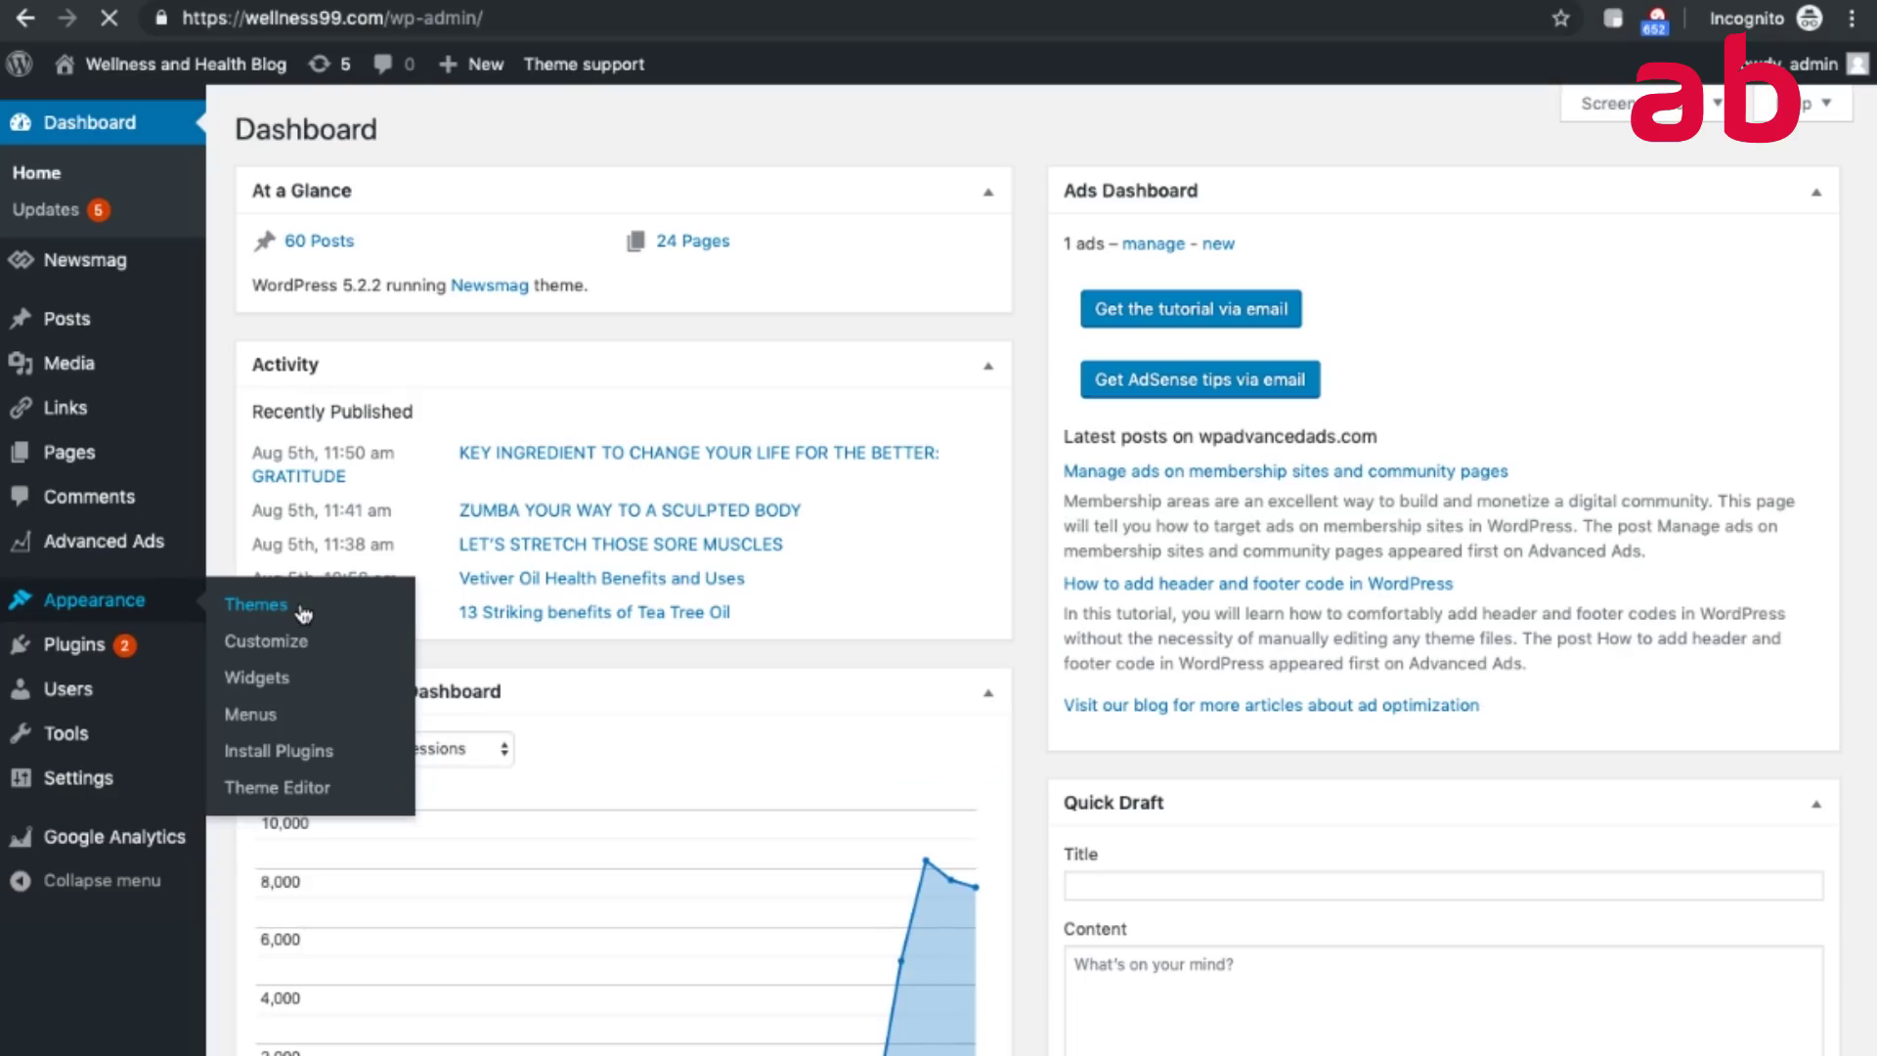
pyautogui.click(304, 613)
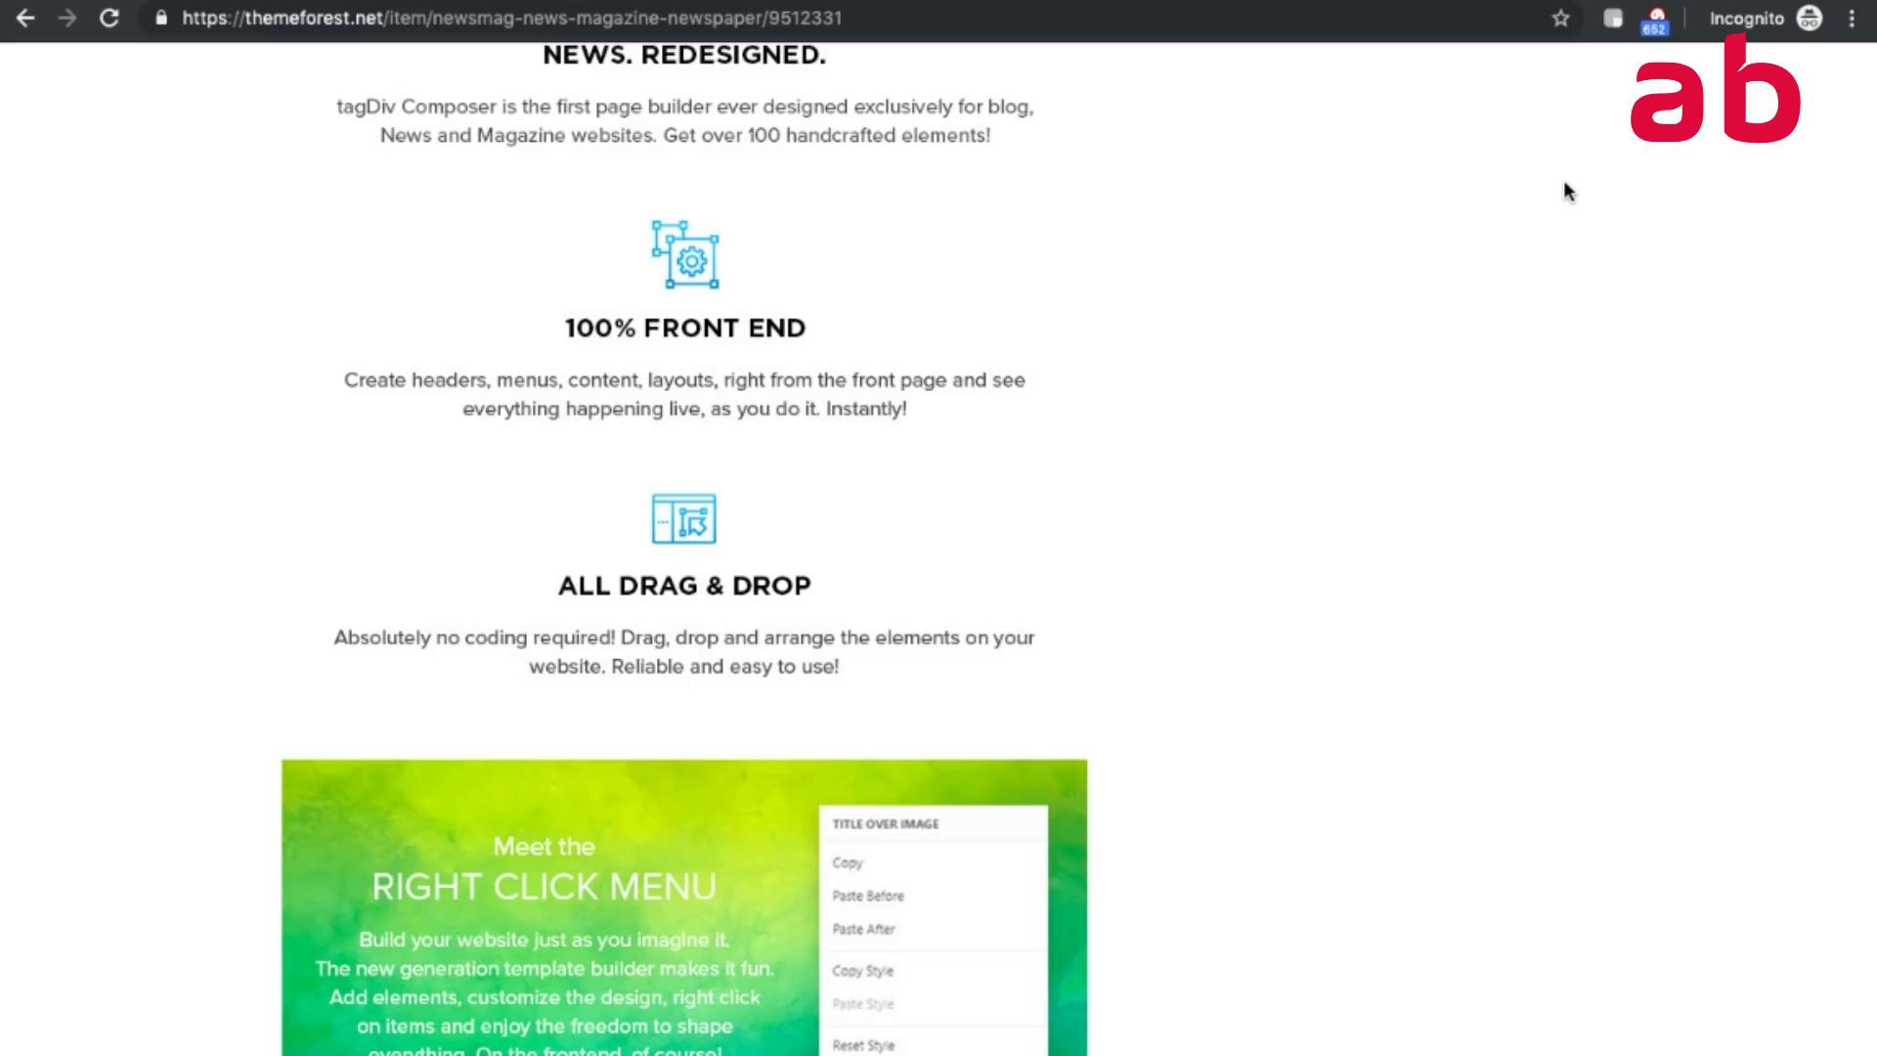
pyautogui.press('super+r')
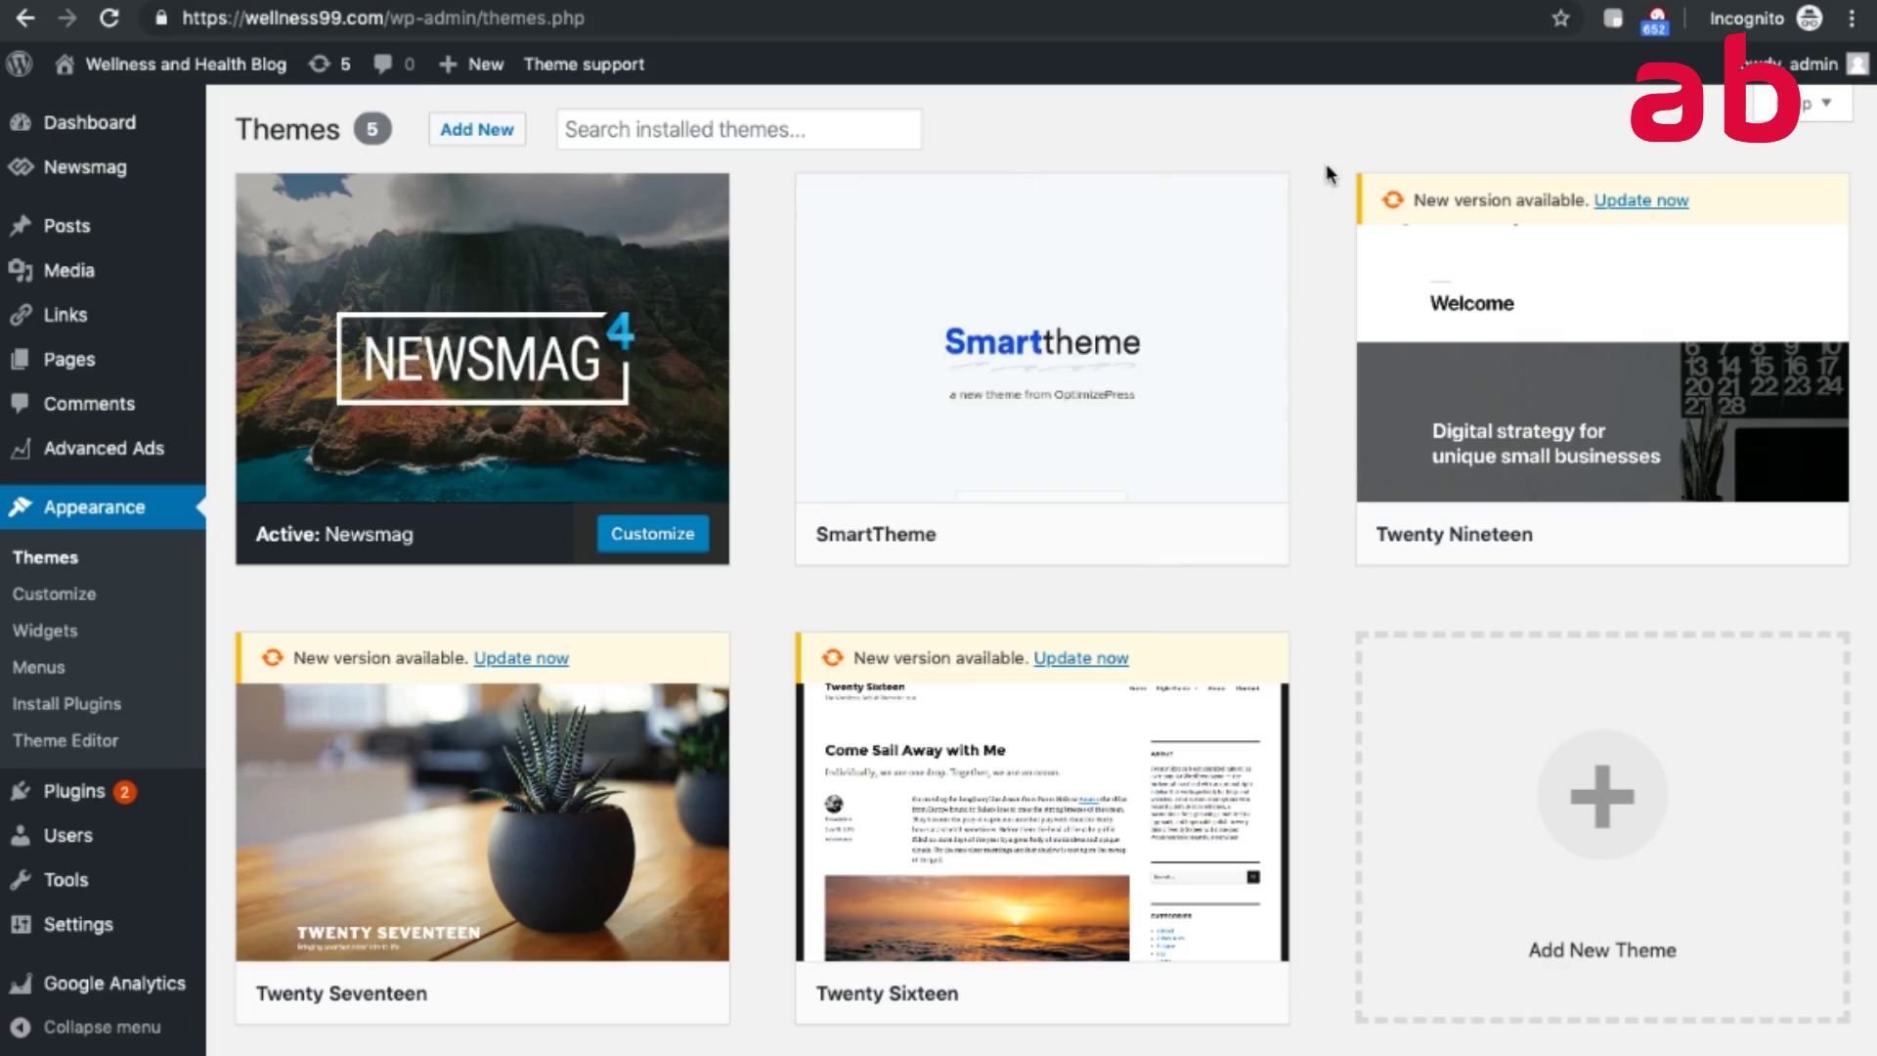
pyautogui.moveTo(469, 401)
pyautogui.moveTo(553, 399)
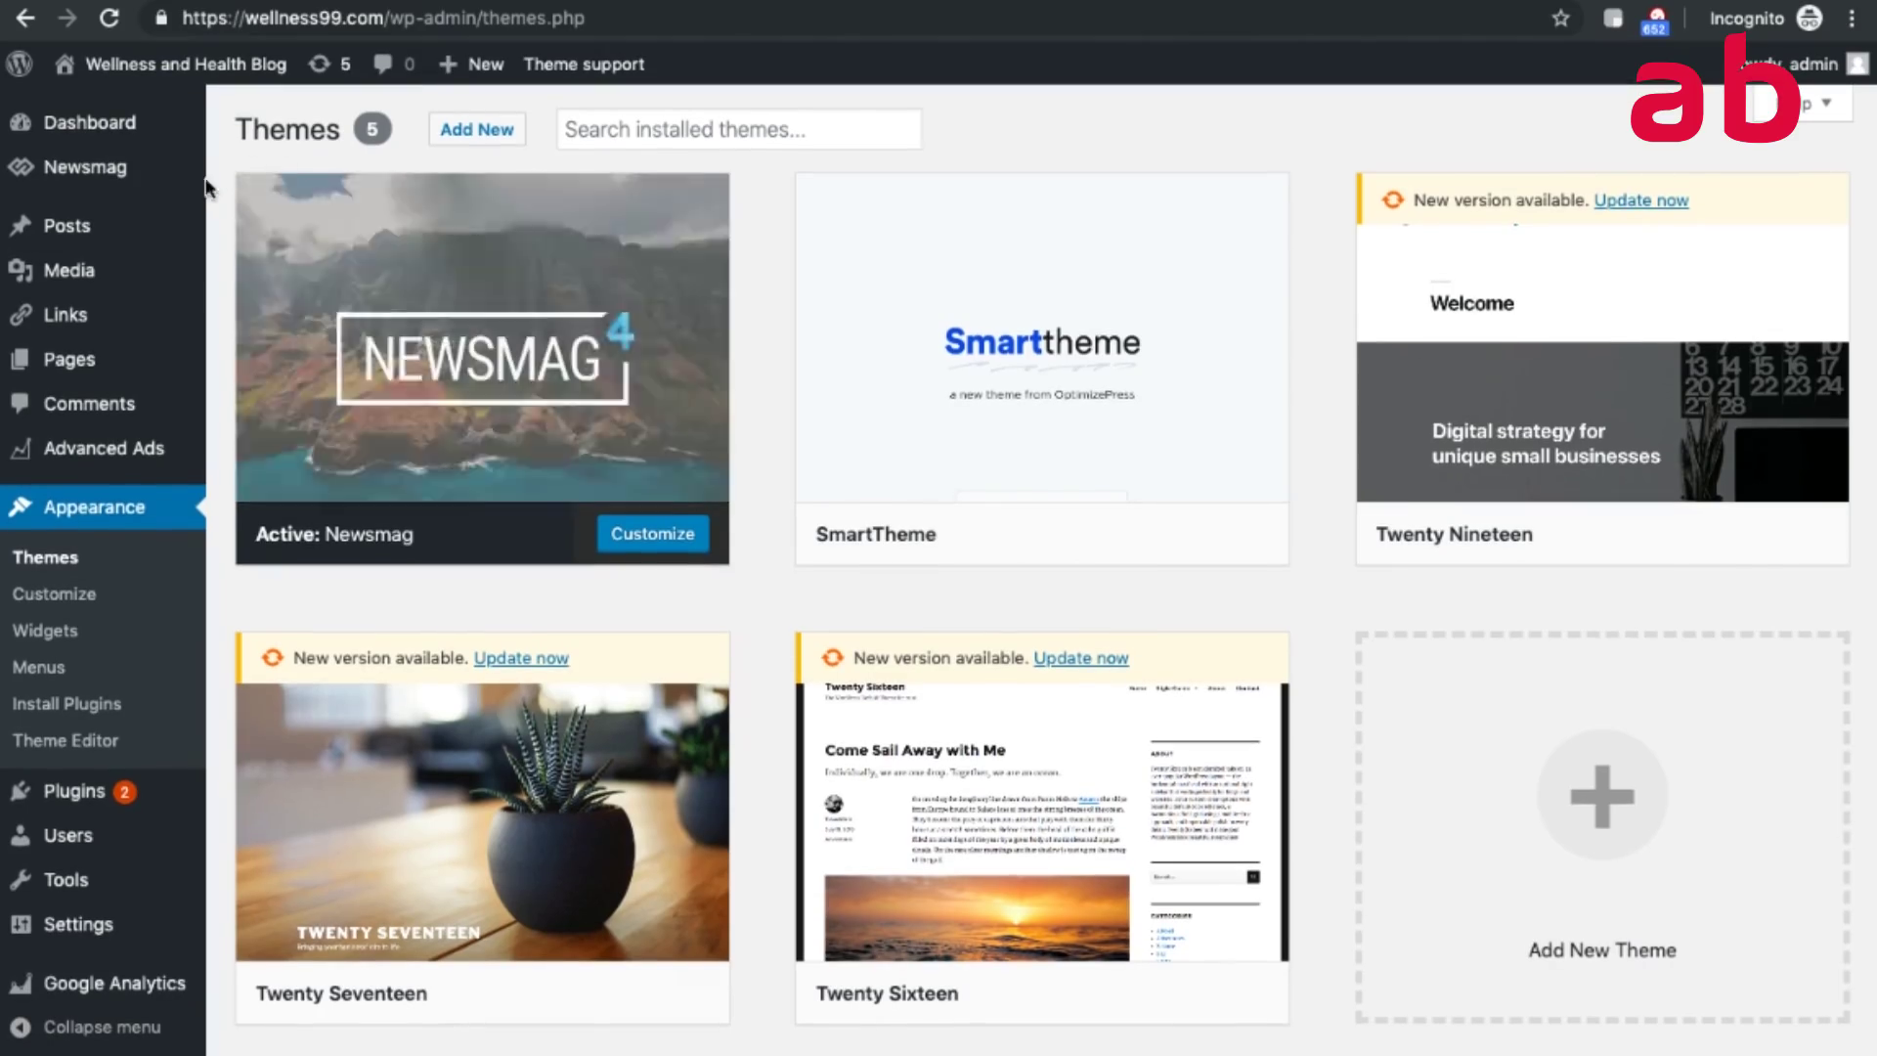
# Open the Newsmag theme's Install demos page and look through the available demo designs.
pyautogui.moveTo(171, 181)
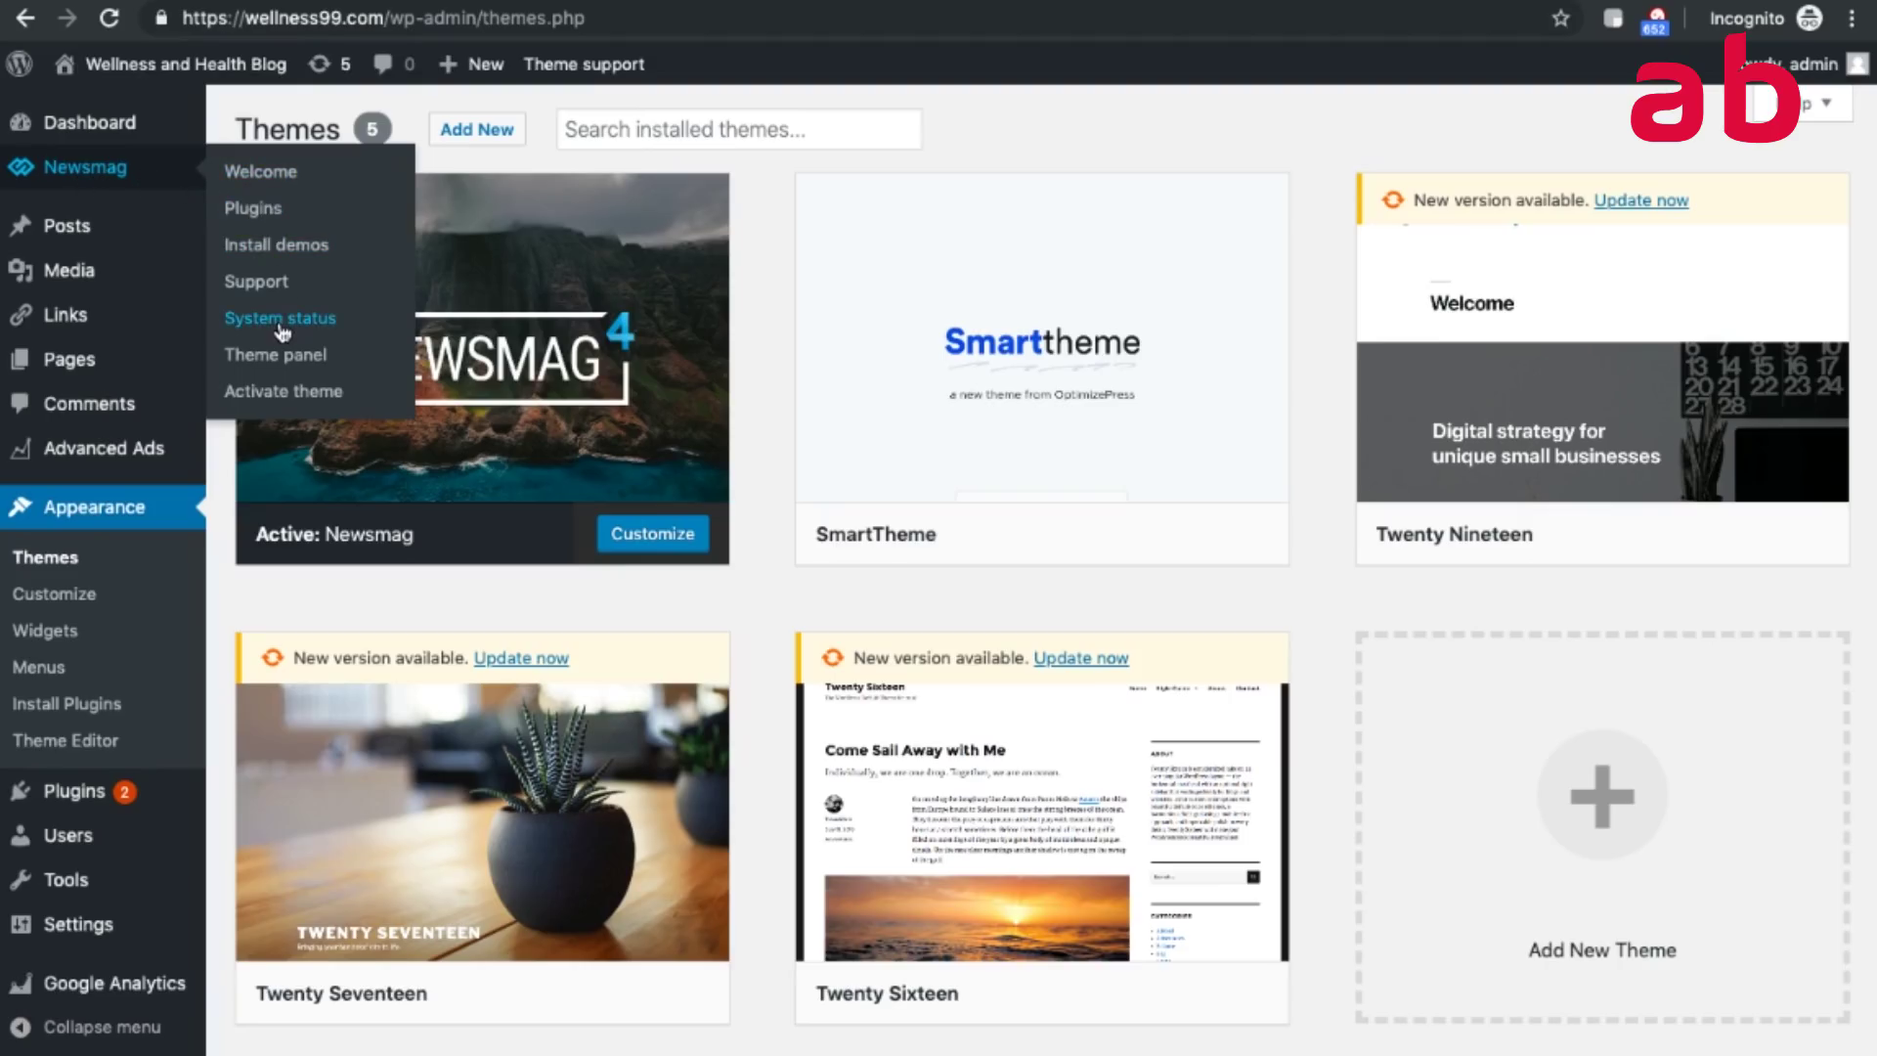
pyautogui.click(286, 255)
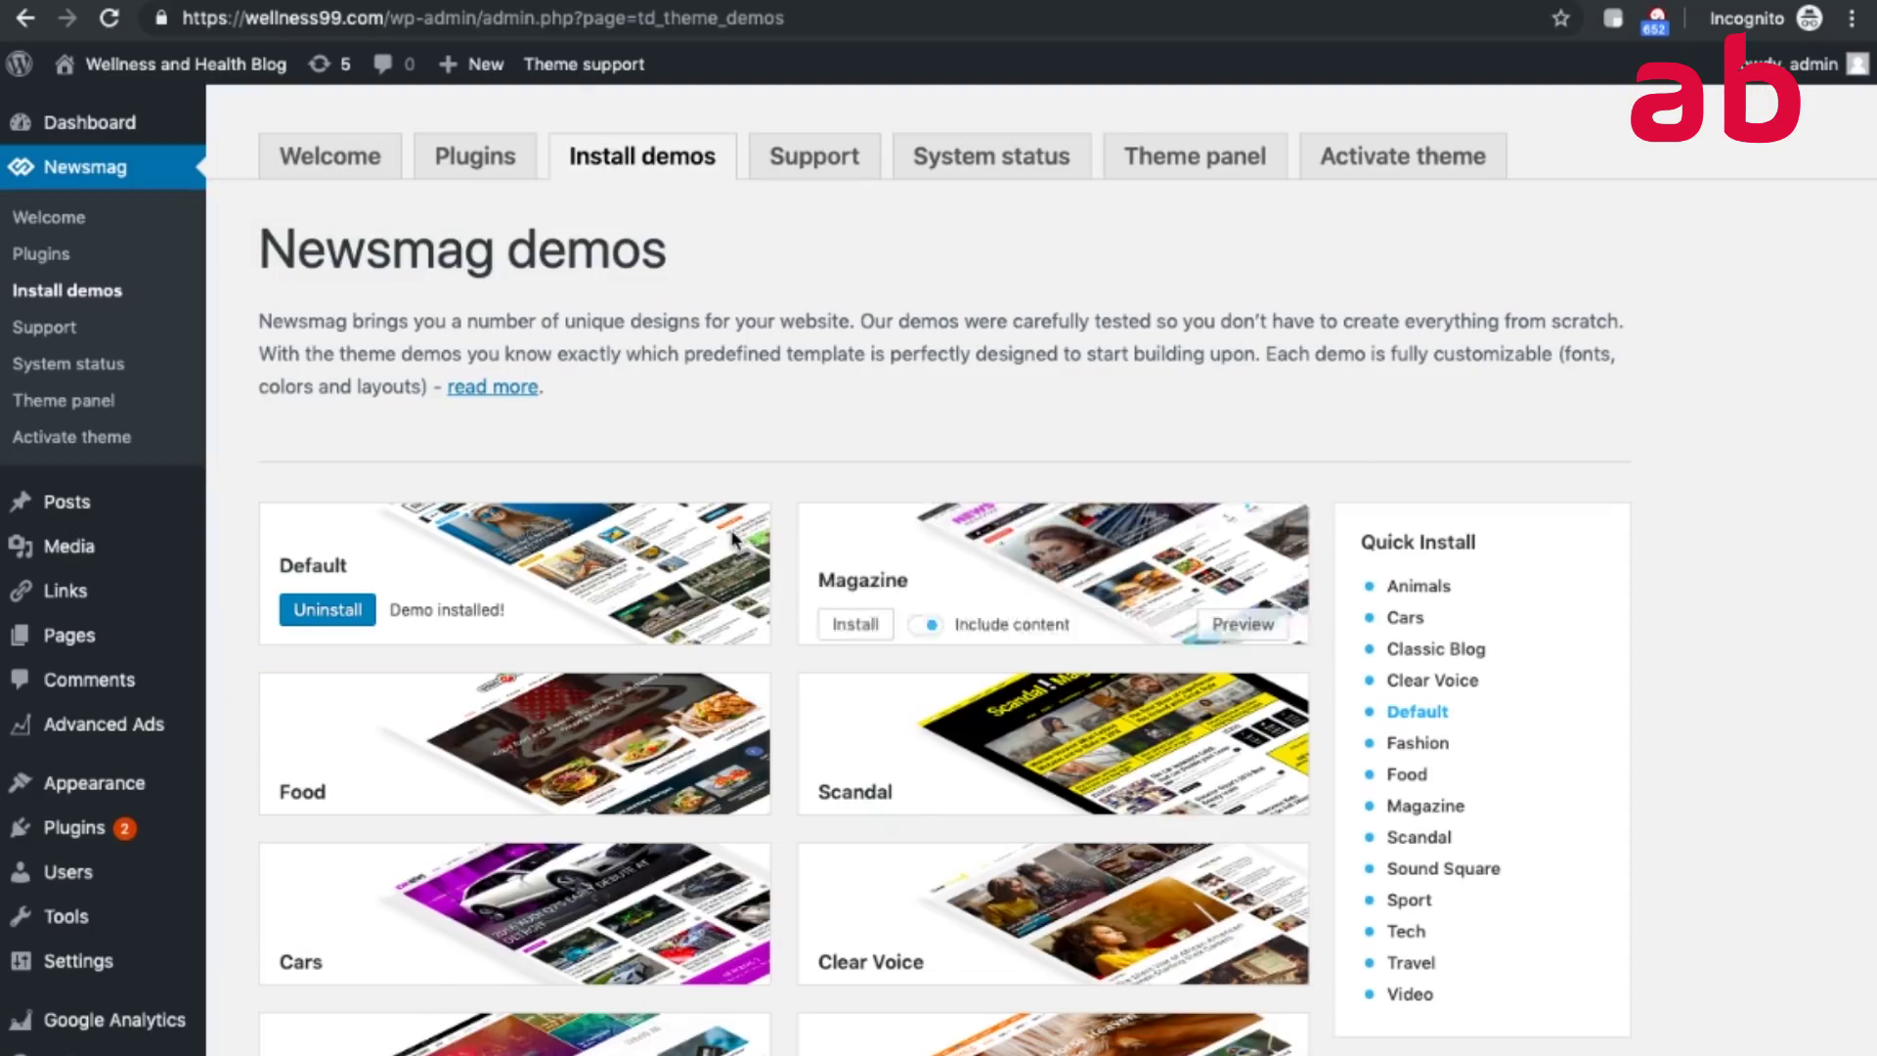
pyautogui.moveTo(955, 604)
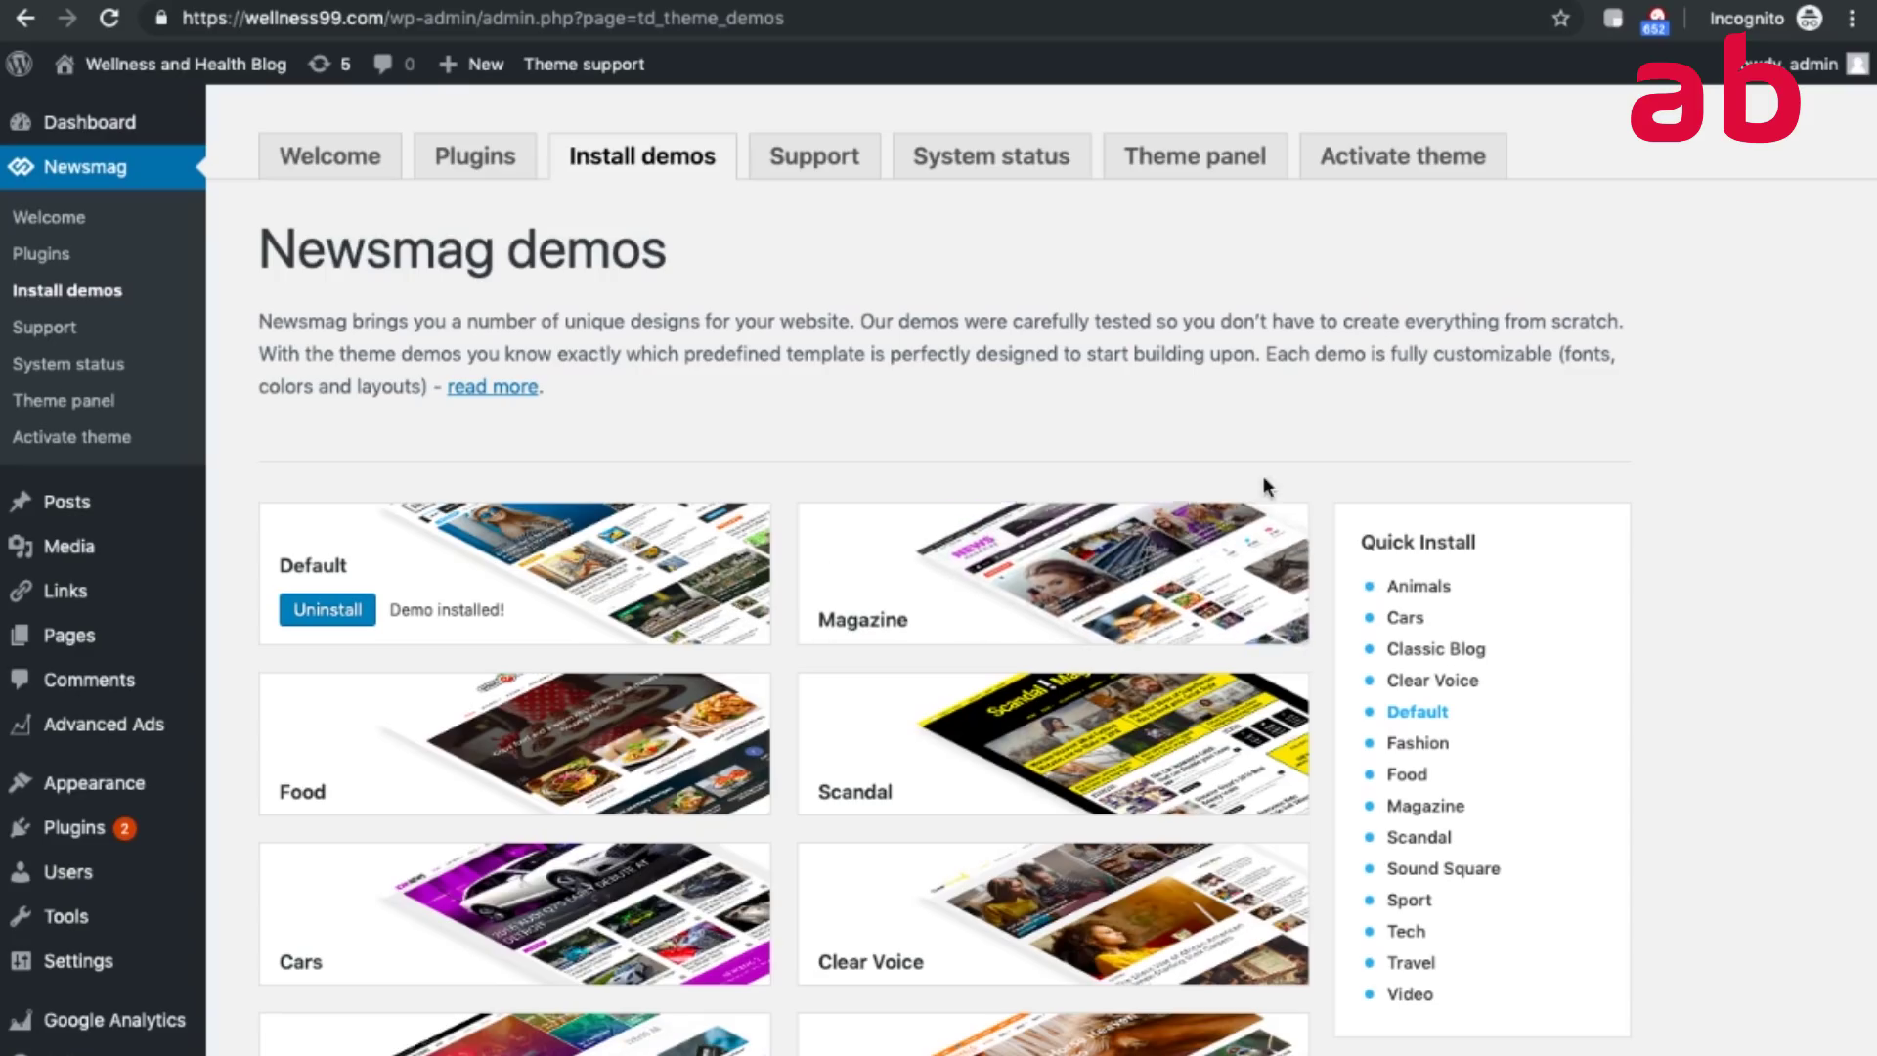
pyautogui.scroll(-2, 1548, 403)
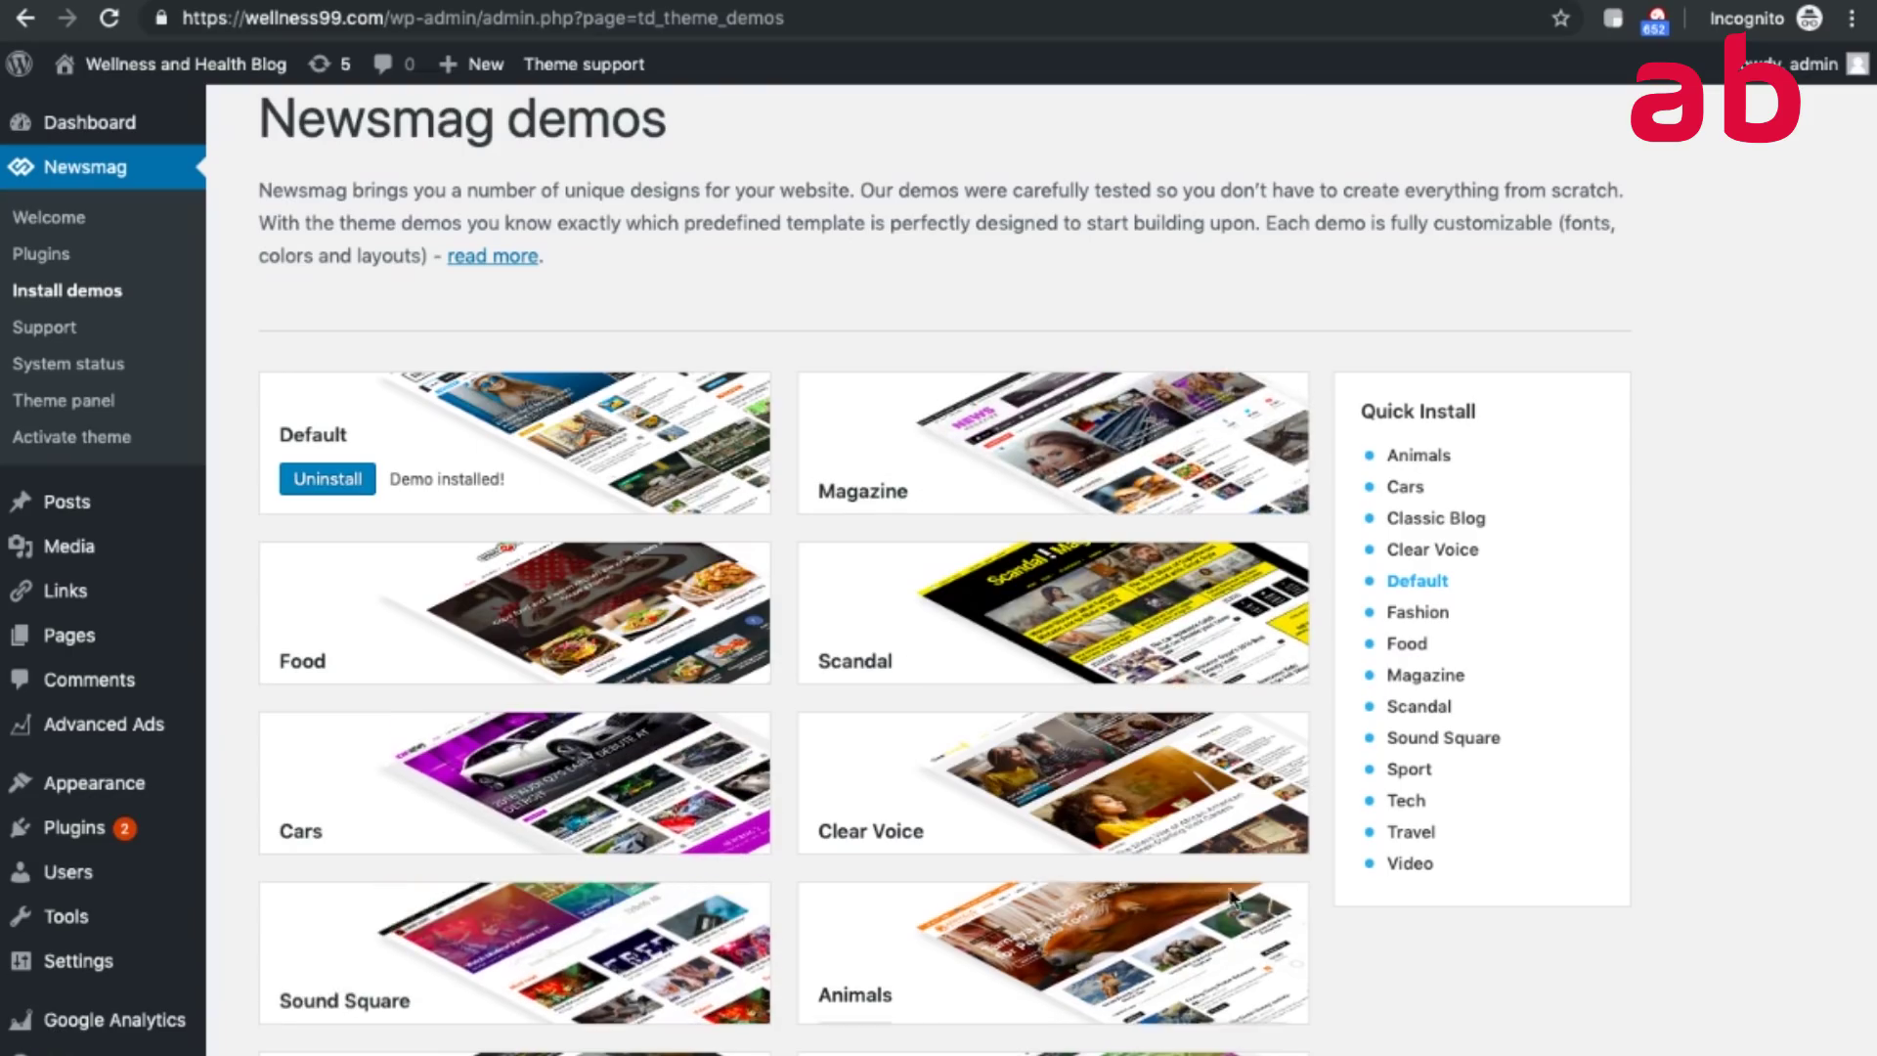
pyautogui.scroll(-1, 1522, 943)
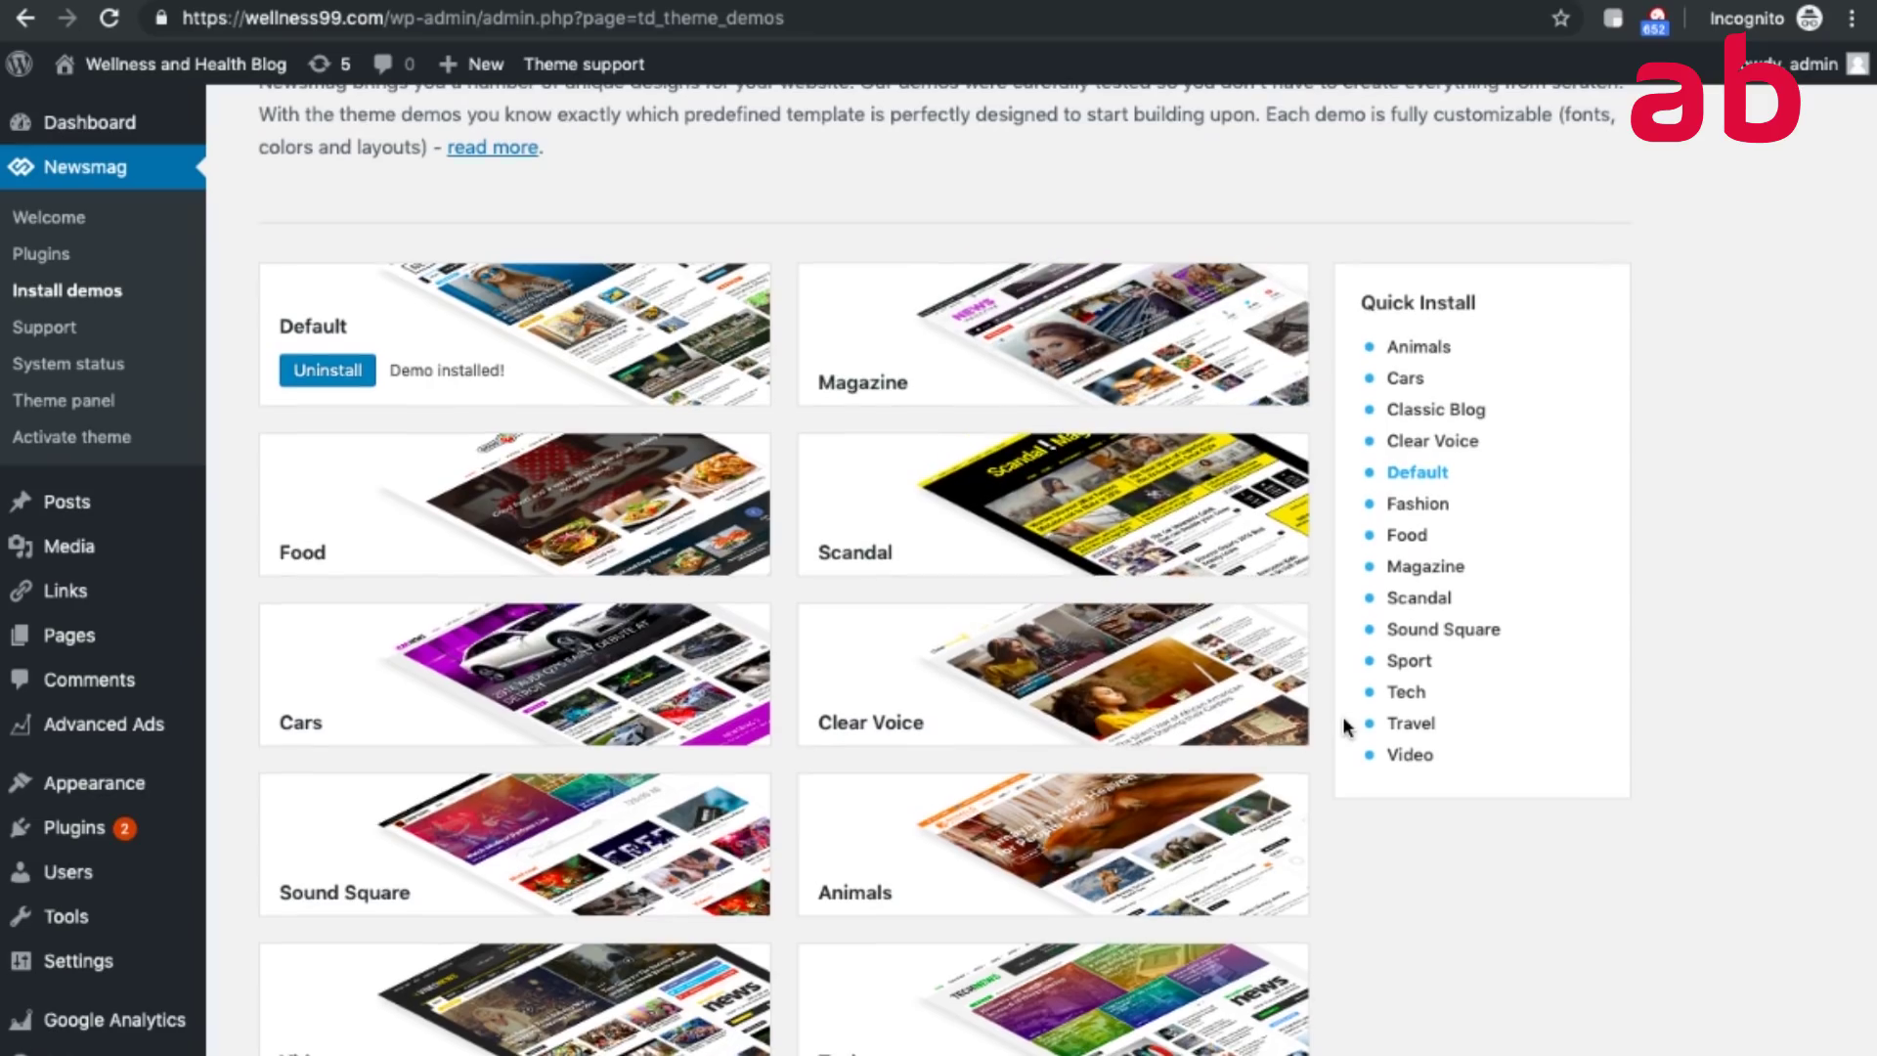
pyautogui.scroll(-1, 1344, 725)
pyautogui.scroll(-3, 1344, 724)
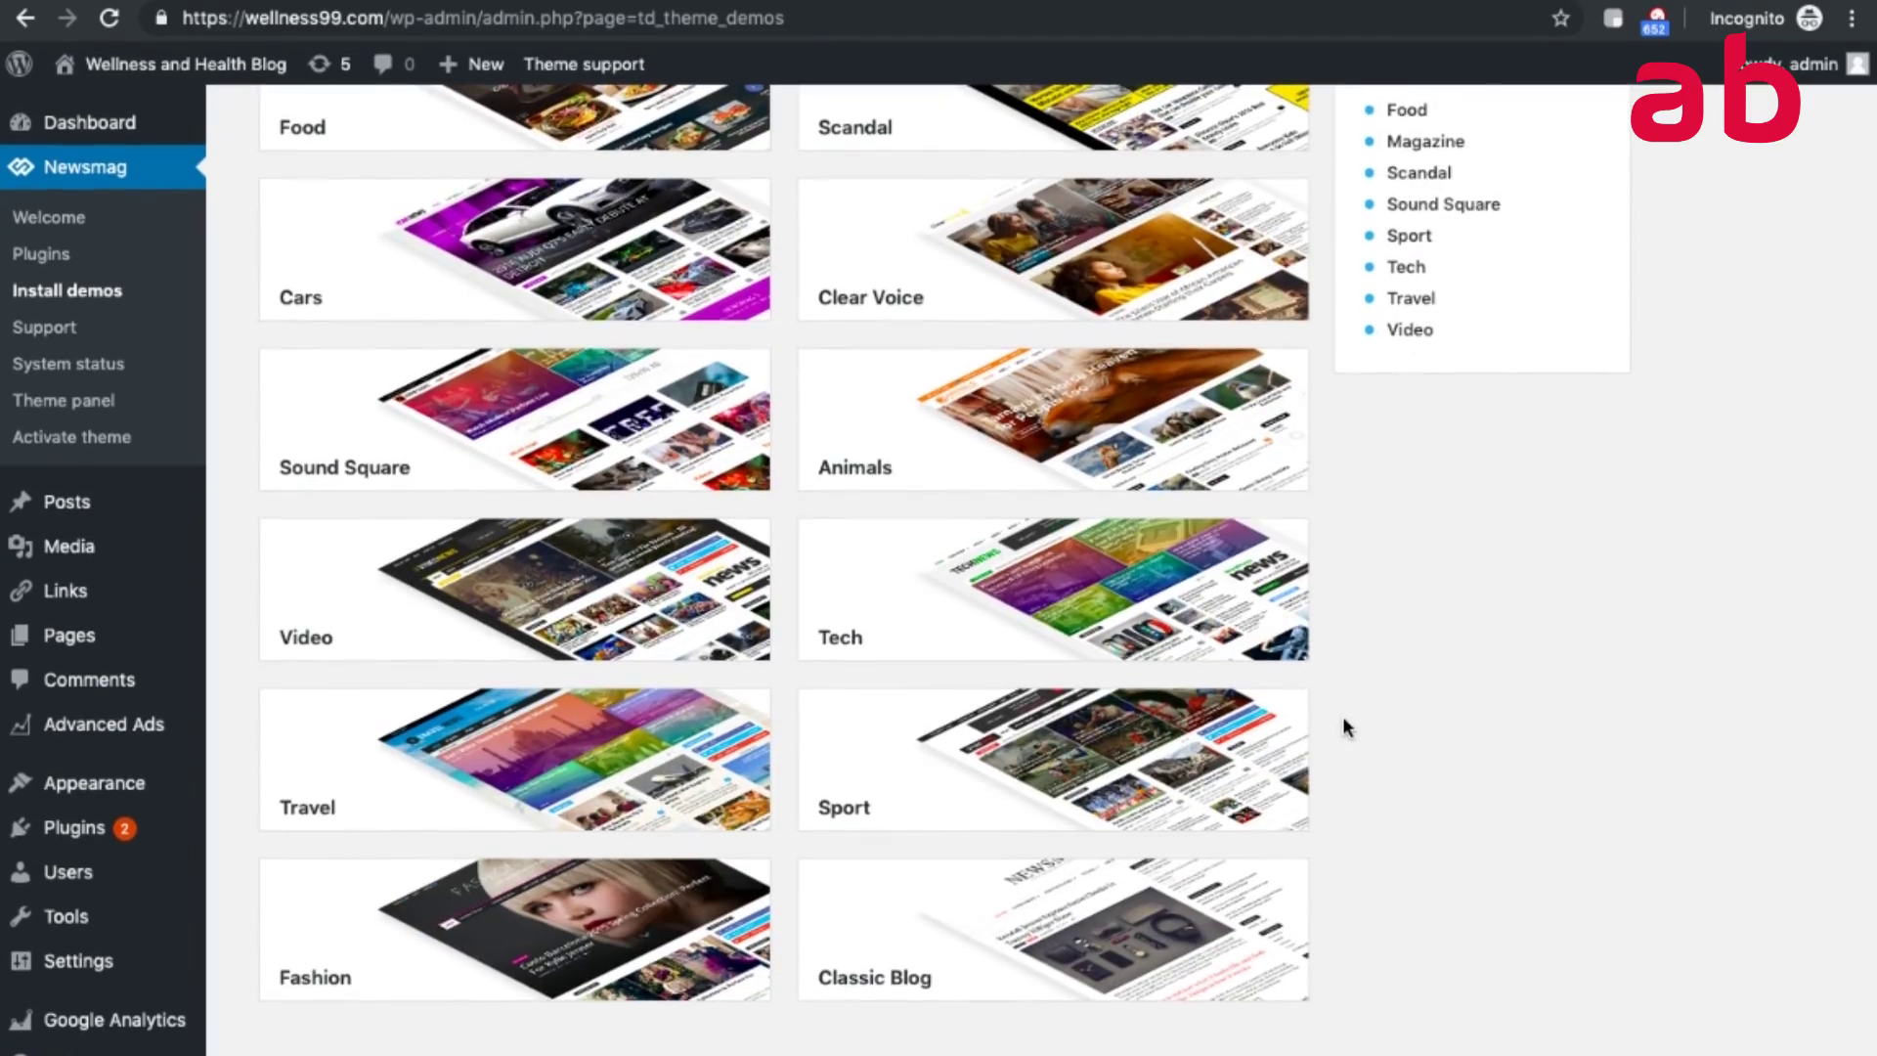
pyautogui.scroll(6, 1149, 757)
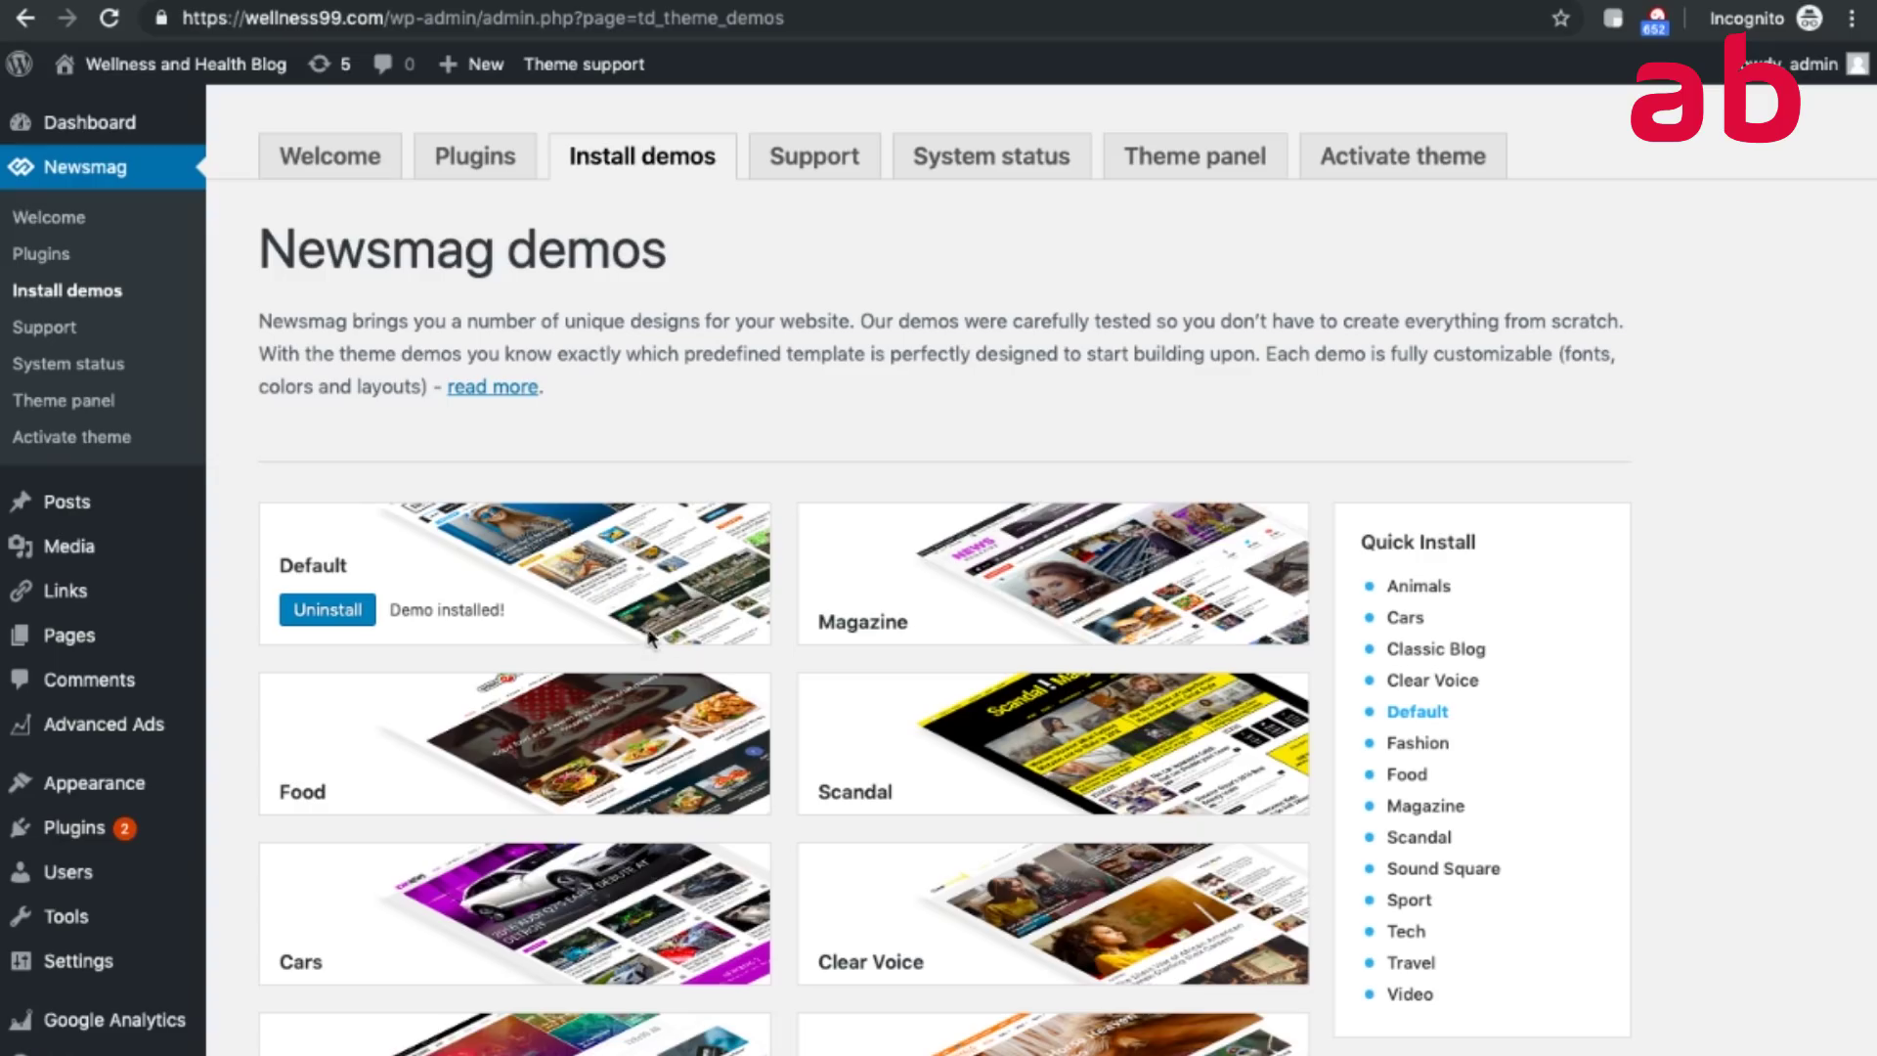
# Preview the Magazine demo, look through its homepage sections, and return to the Newsmag demos page.
pyautogui.moveTo(1251, 590)
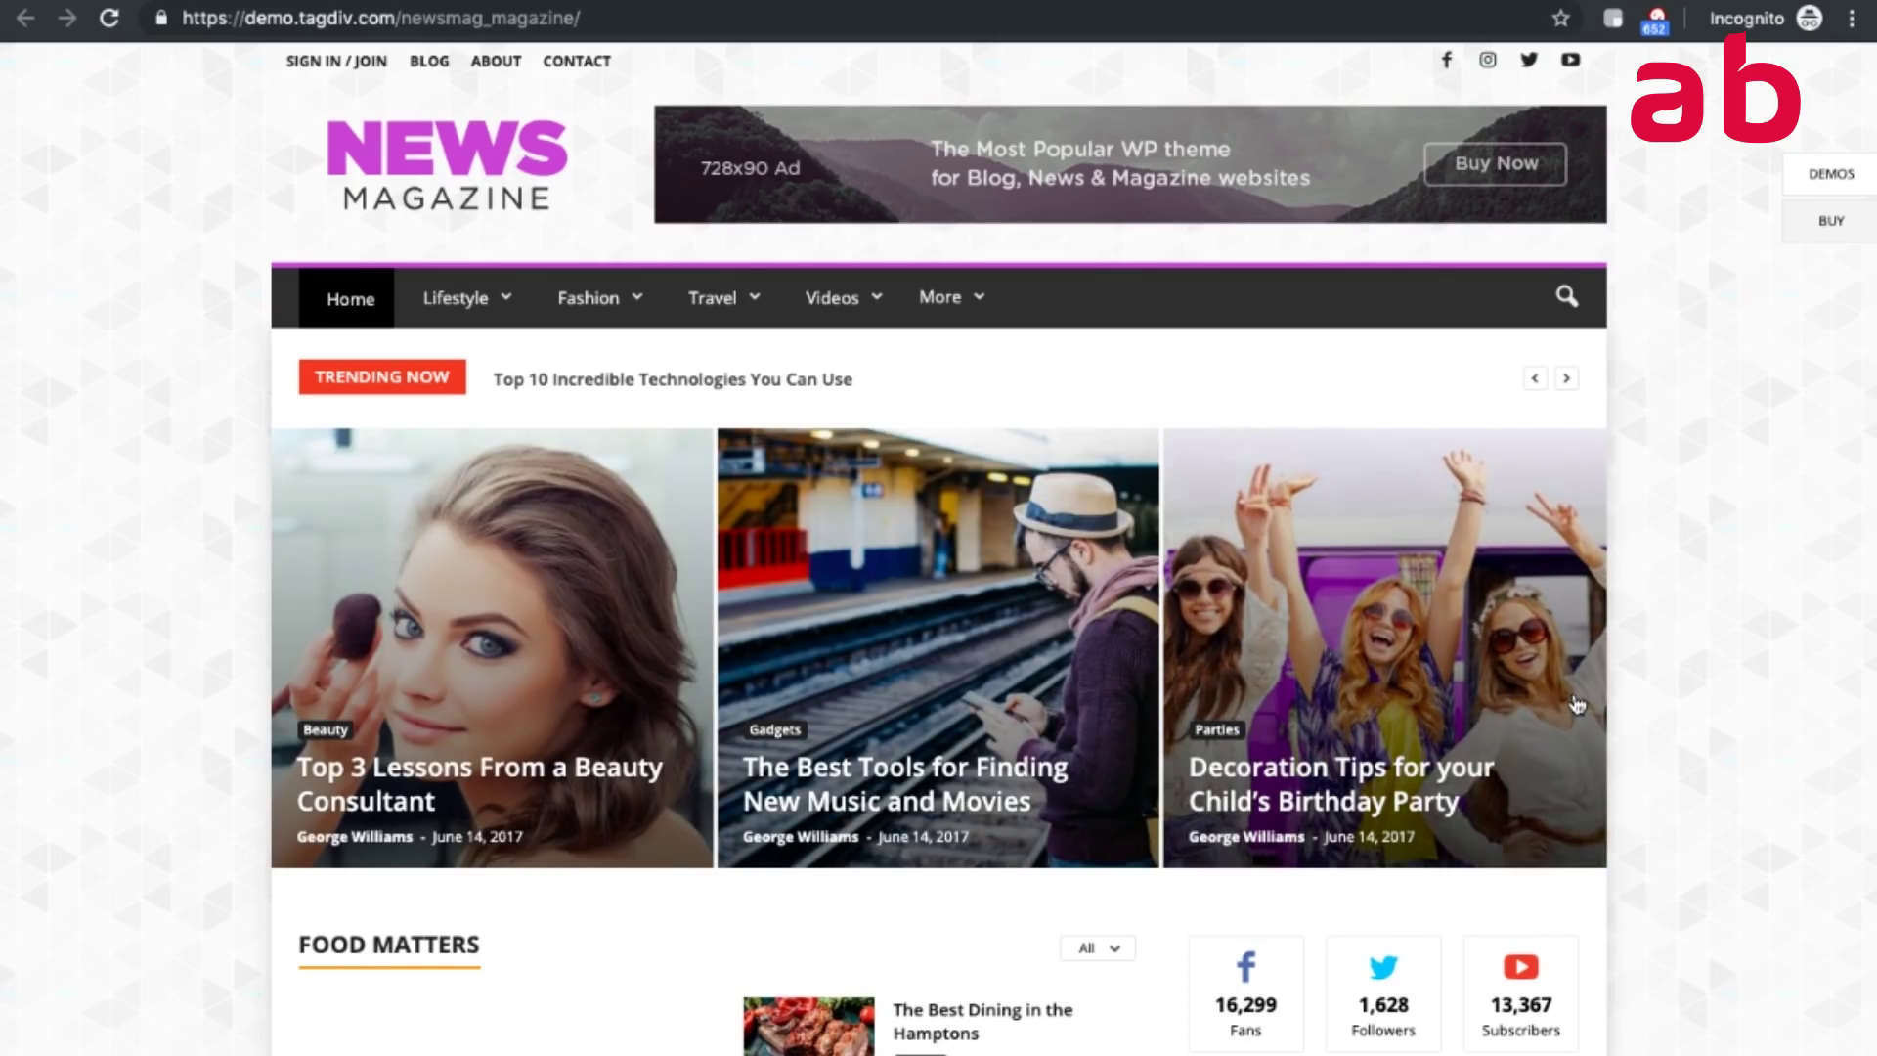
pyautogui.scroll(-6, 1576, 704)
pyautogui.scroll(-10, 1576, 704)
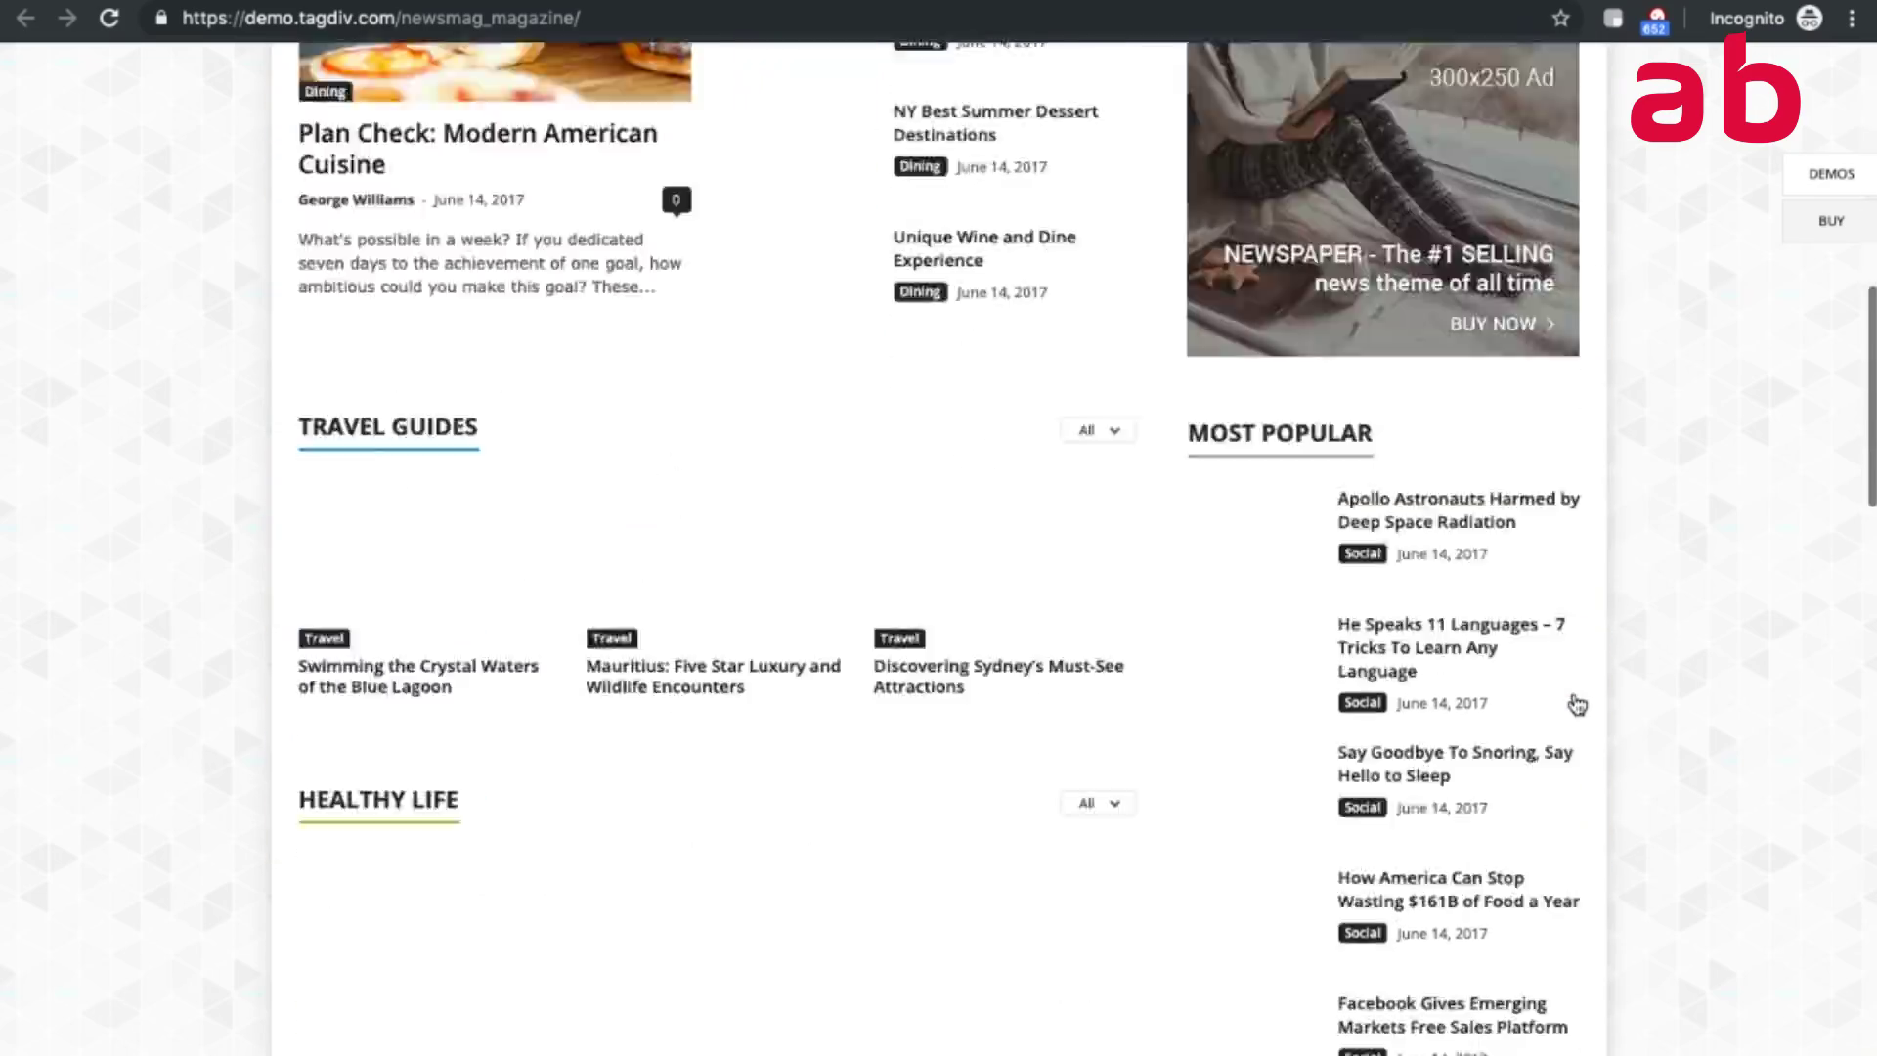
pyautogui.scroll(-5, 1576, 703)
pyautogui.scroll(20, 1575, 704)
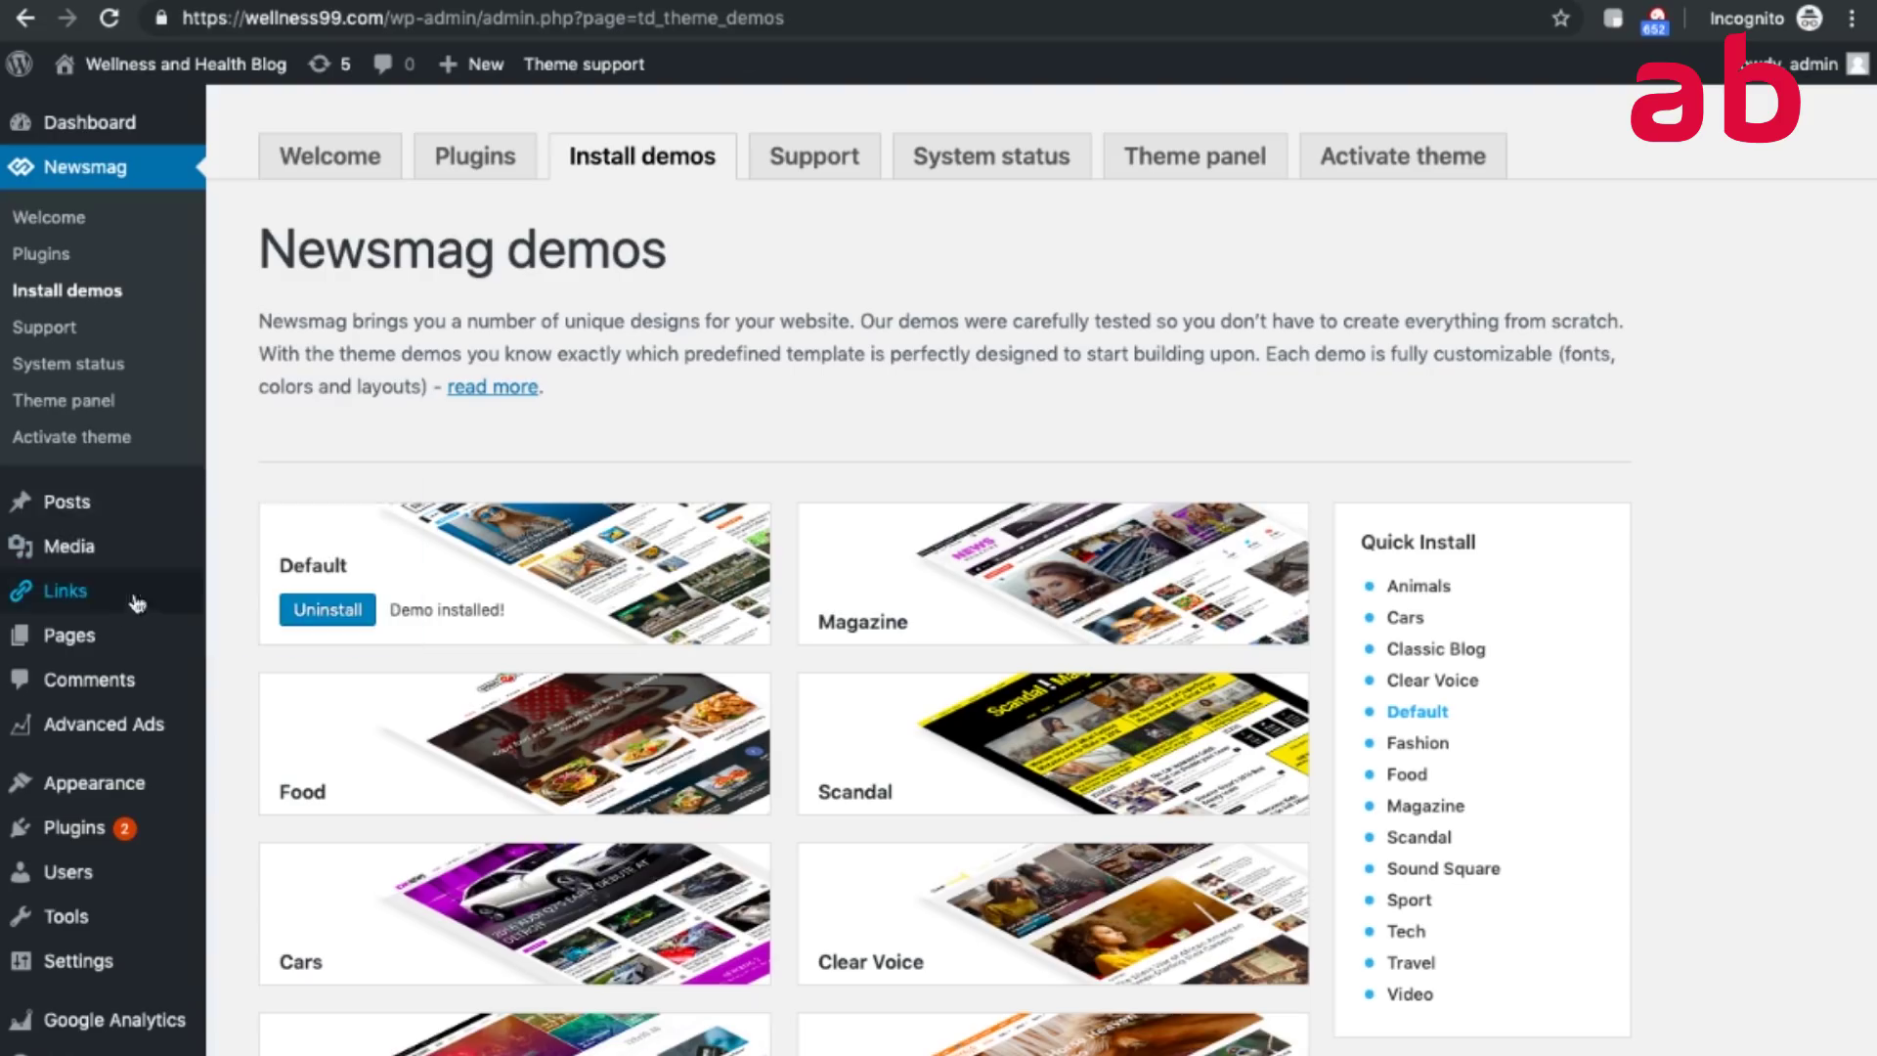
# Open the list of all posts, switch it to the trashed posts and look through them.
pyautogui.moveTo(157, 513)
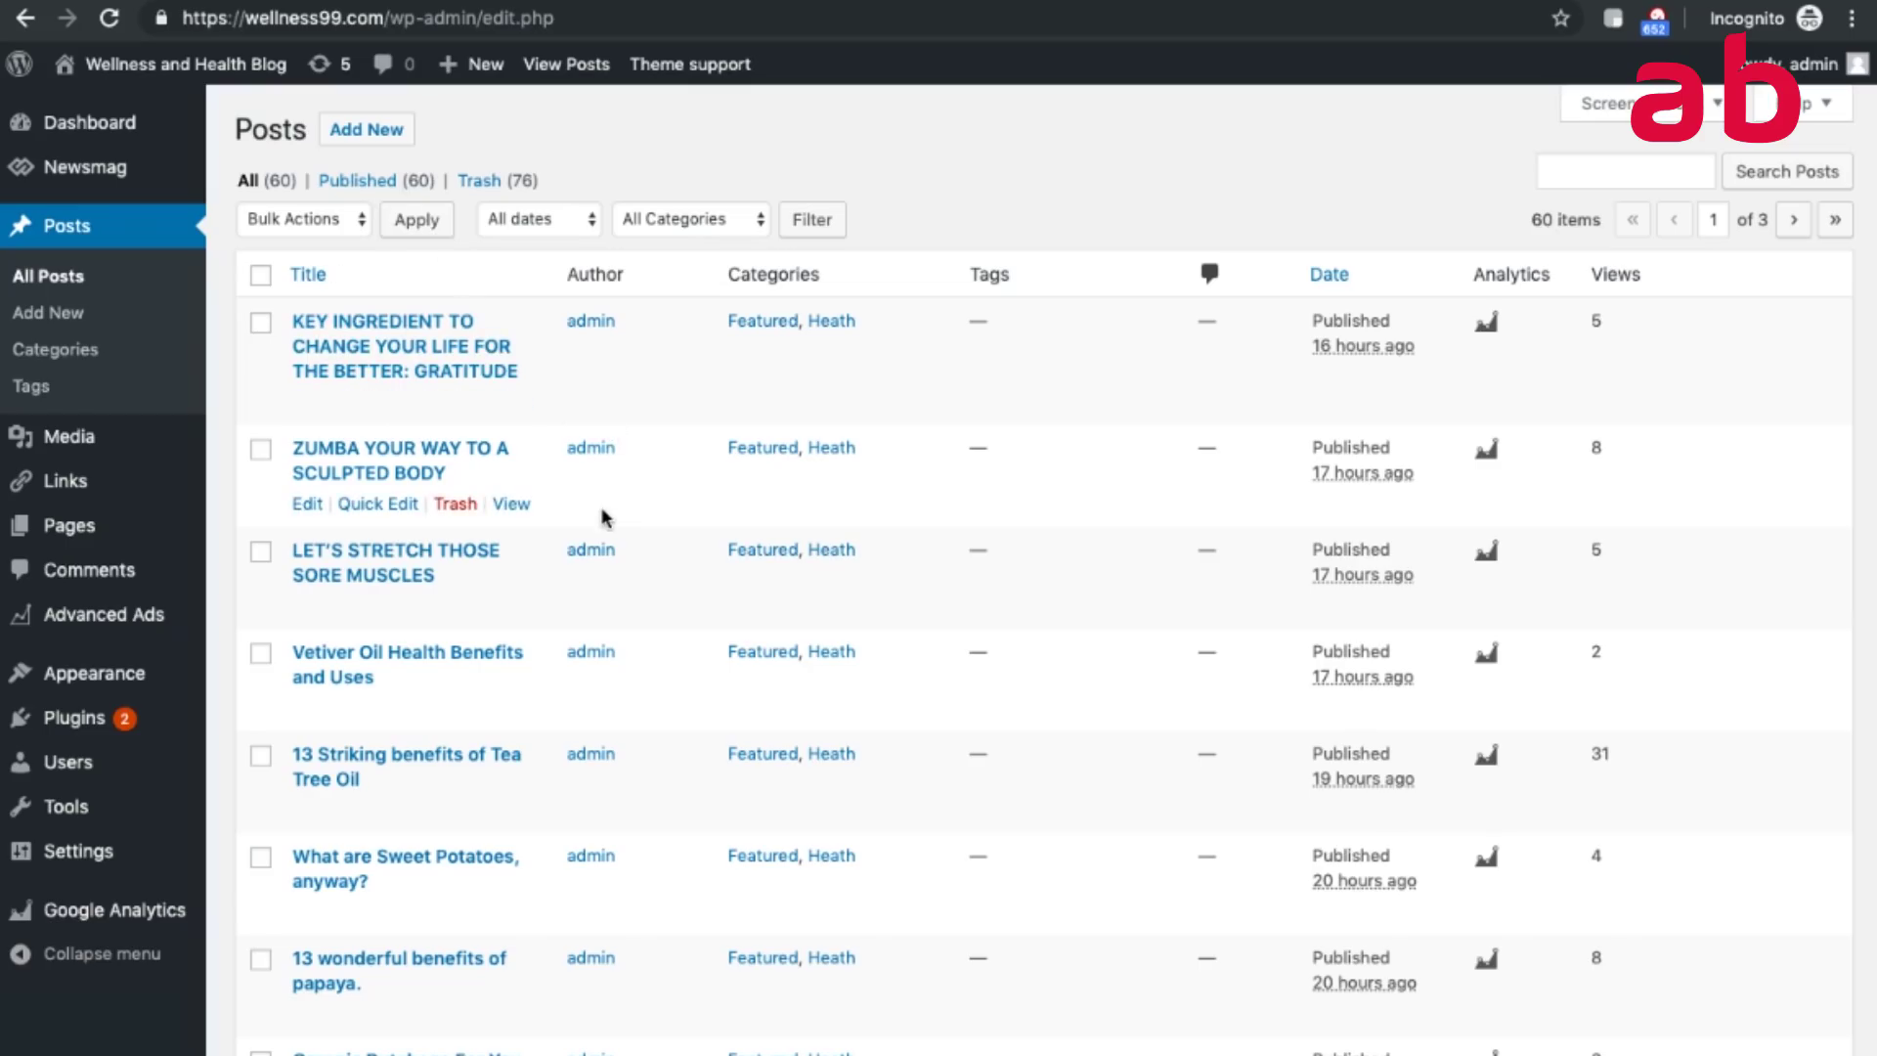
pyautogui.click(486, 187)
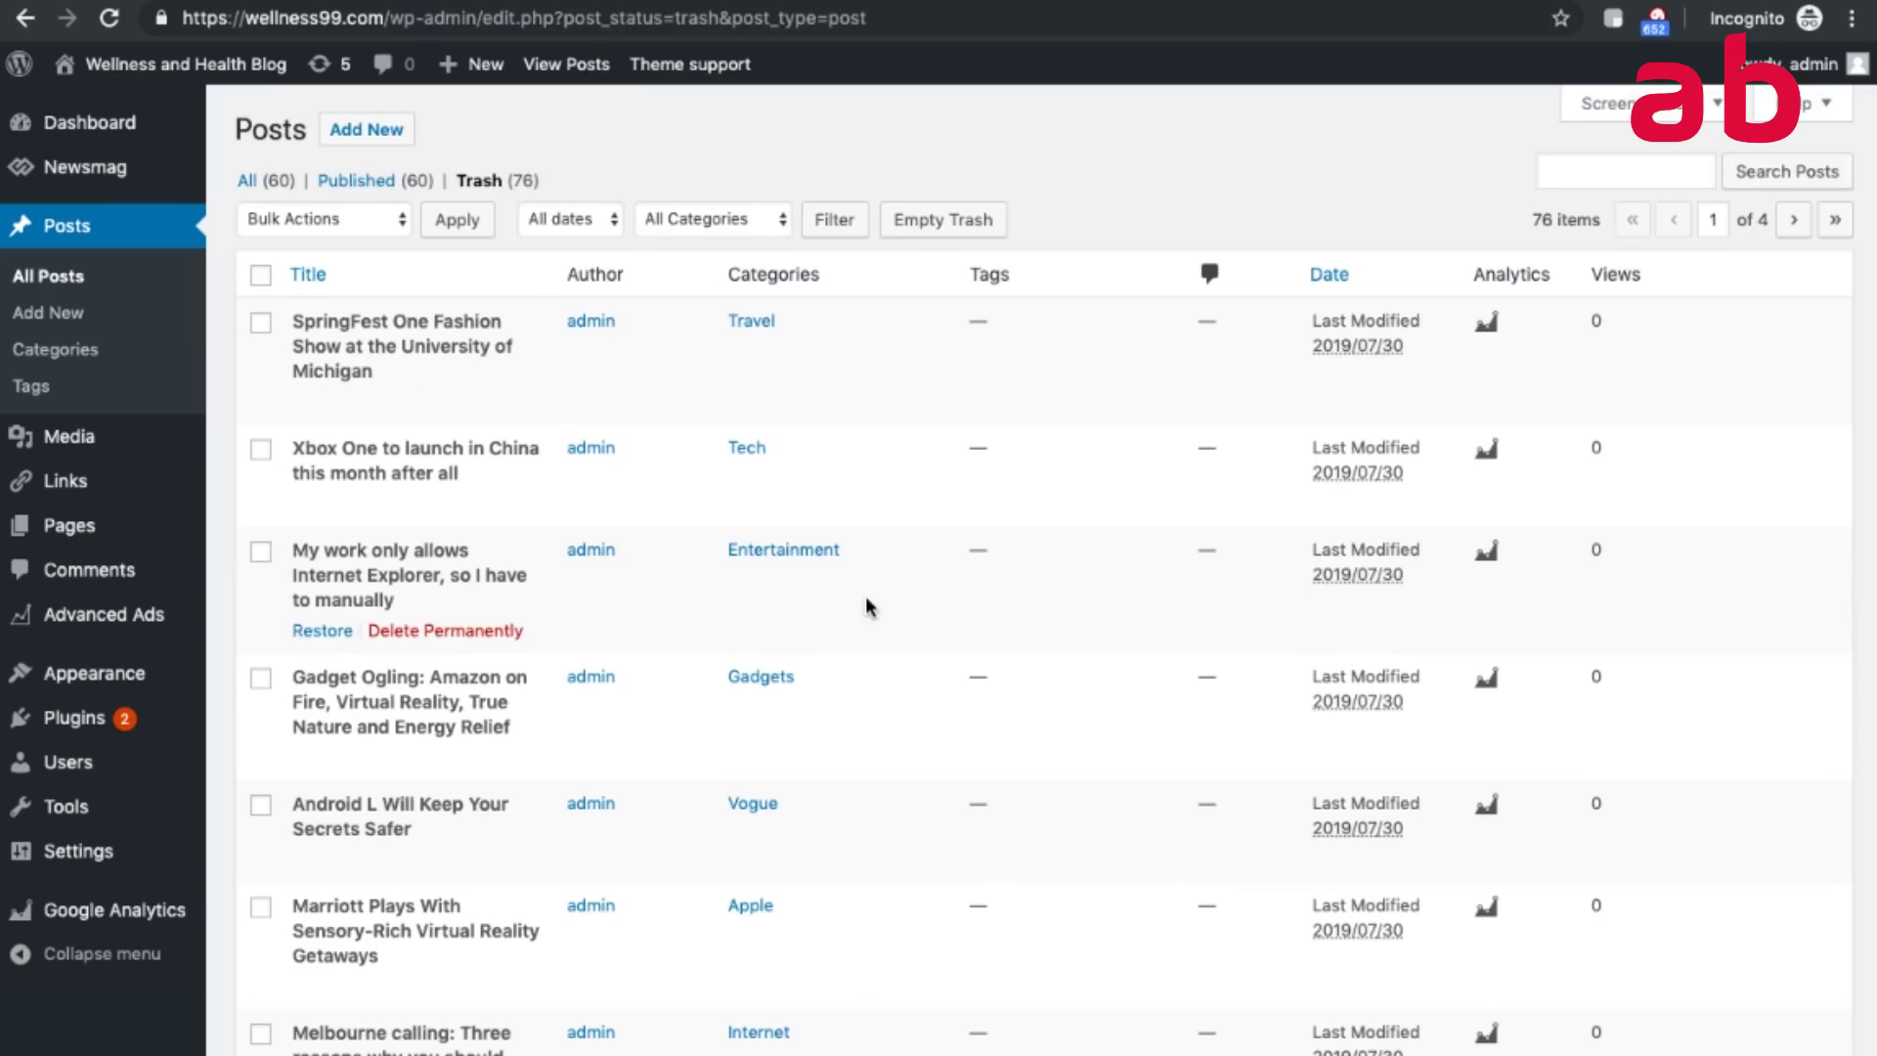
pyautogui.scroll(-3, 866, 548)
pyautogui.scroll(-10, 865, 606)
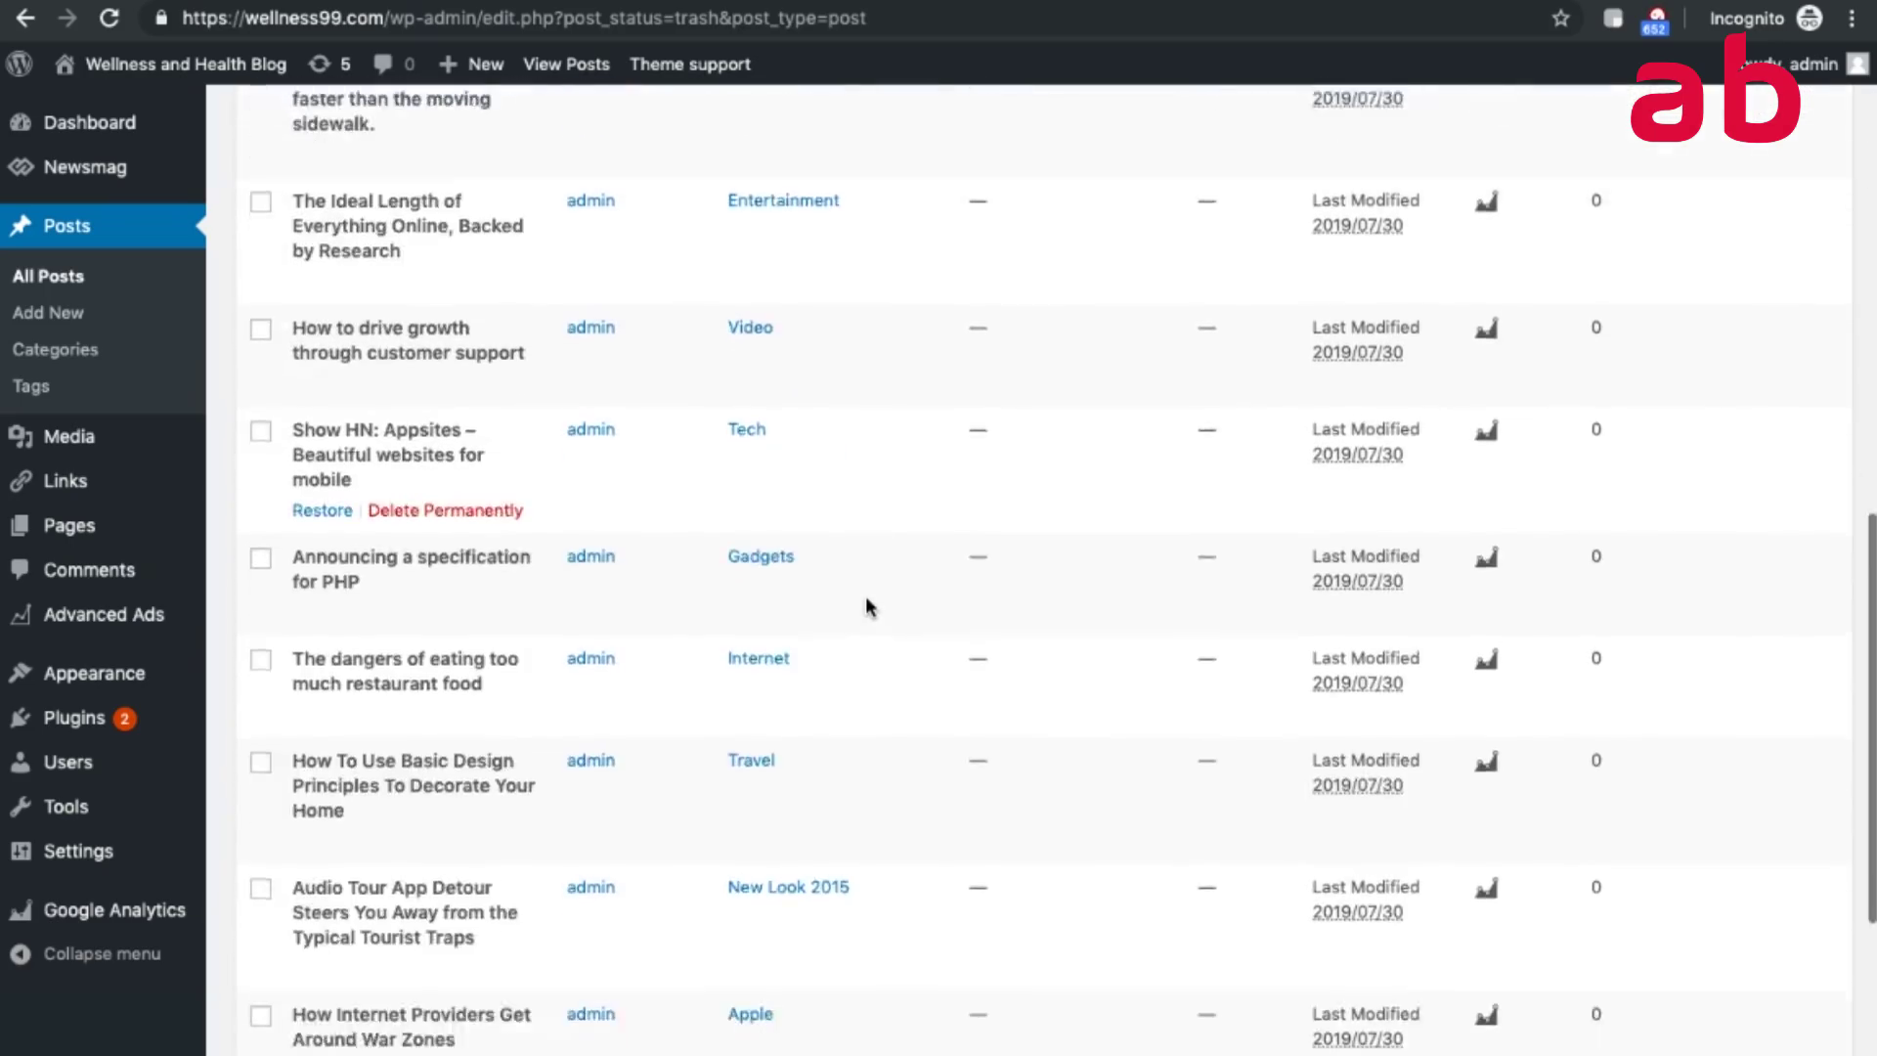
# Select all trashed posts on the page, check the available bulk actions, and return to the list of all posts.
pyautogui.scroll(15, 866, 606)
pyautogui.click(260, 275)
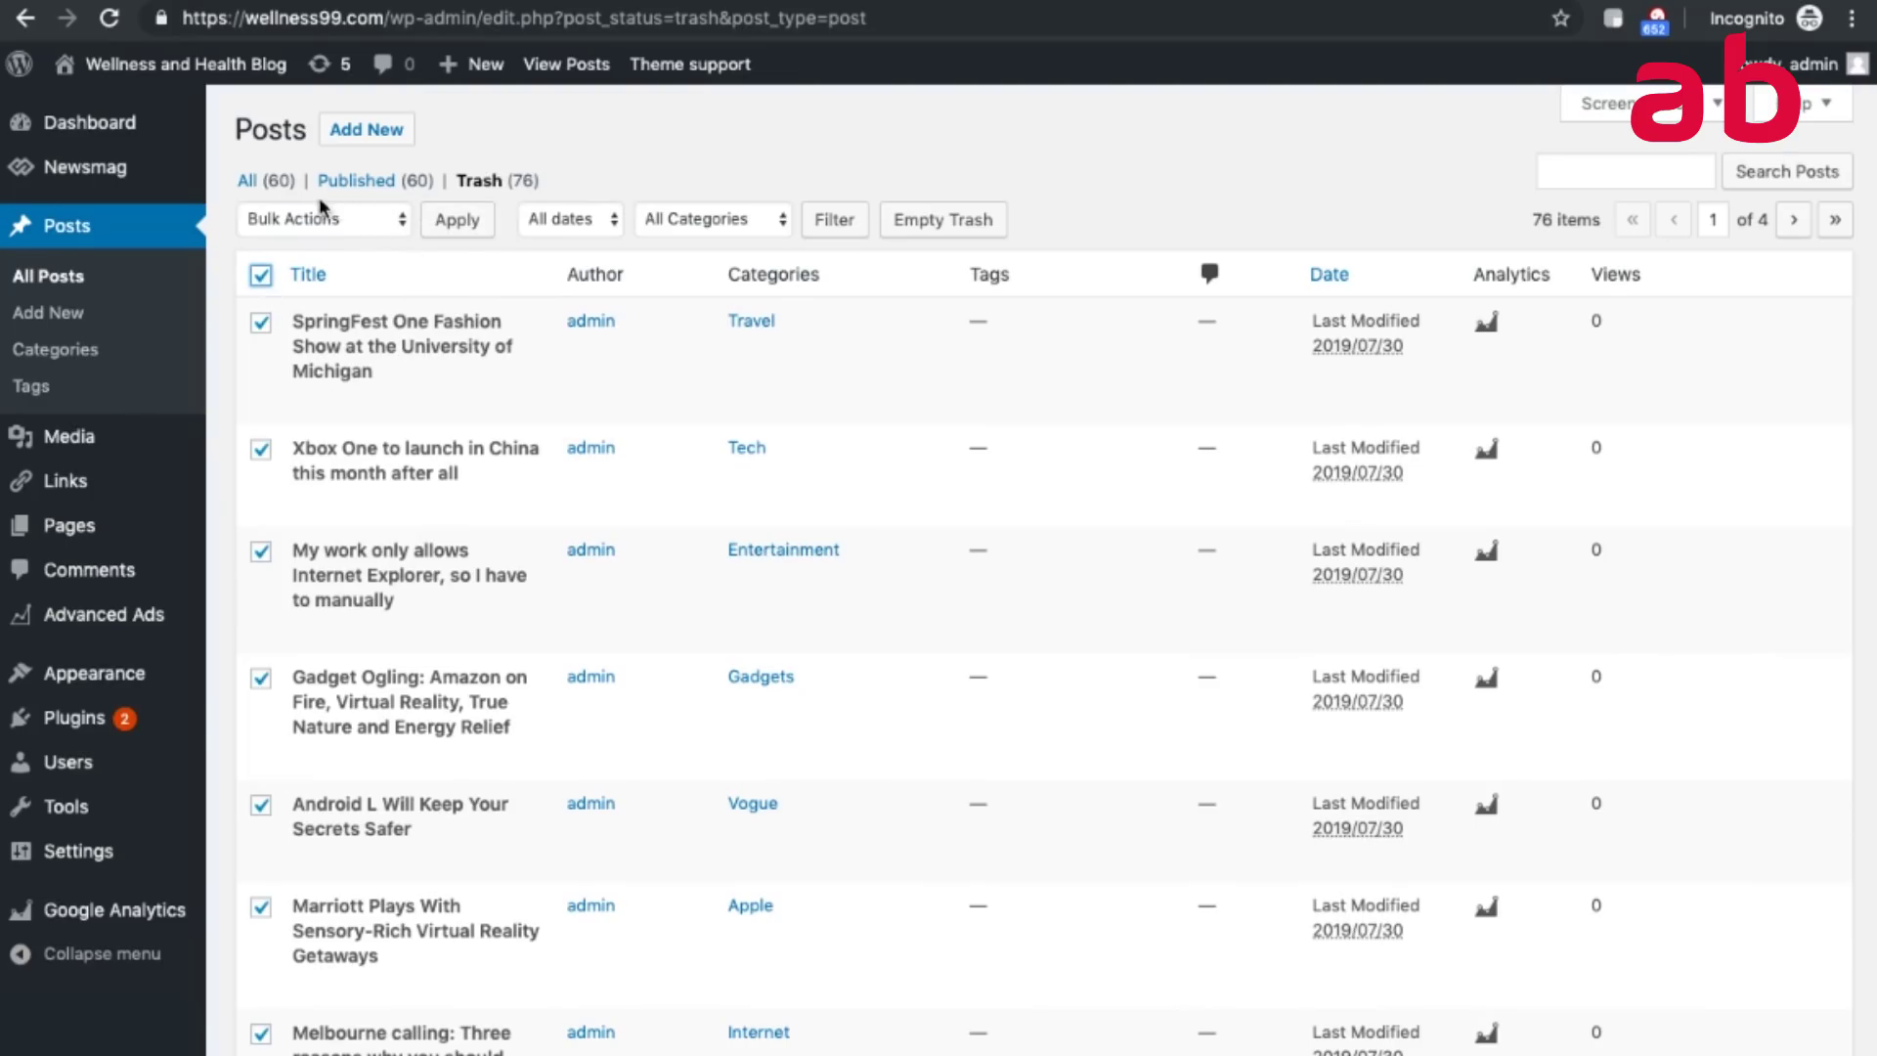
pyautogui.click(377, 221)
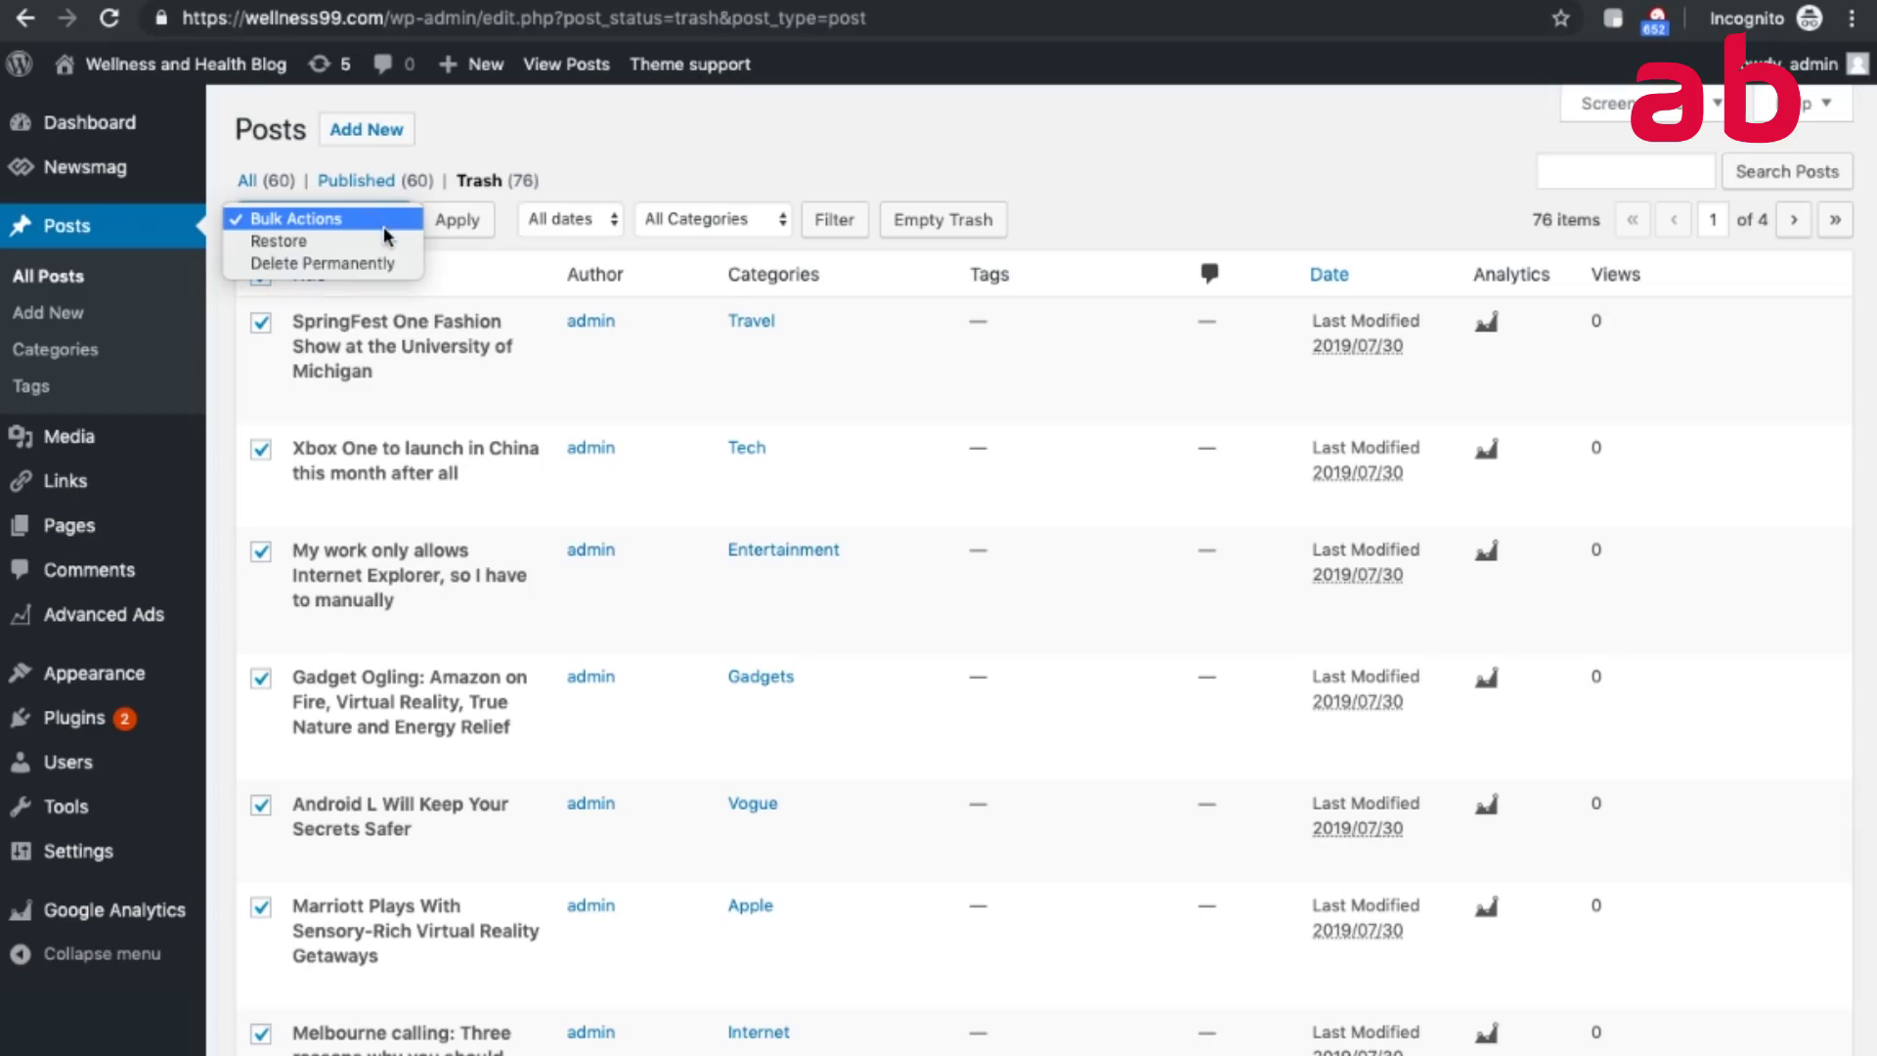
pyautogui.click(564, 123)
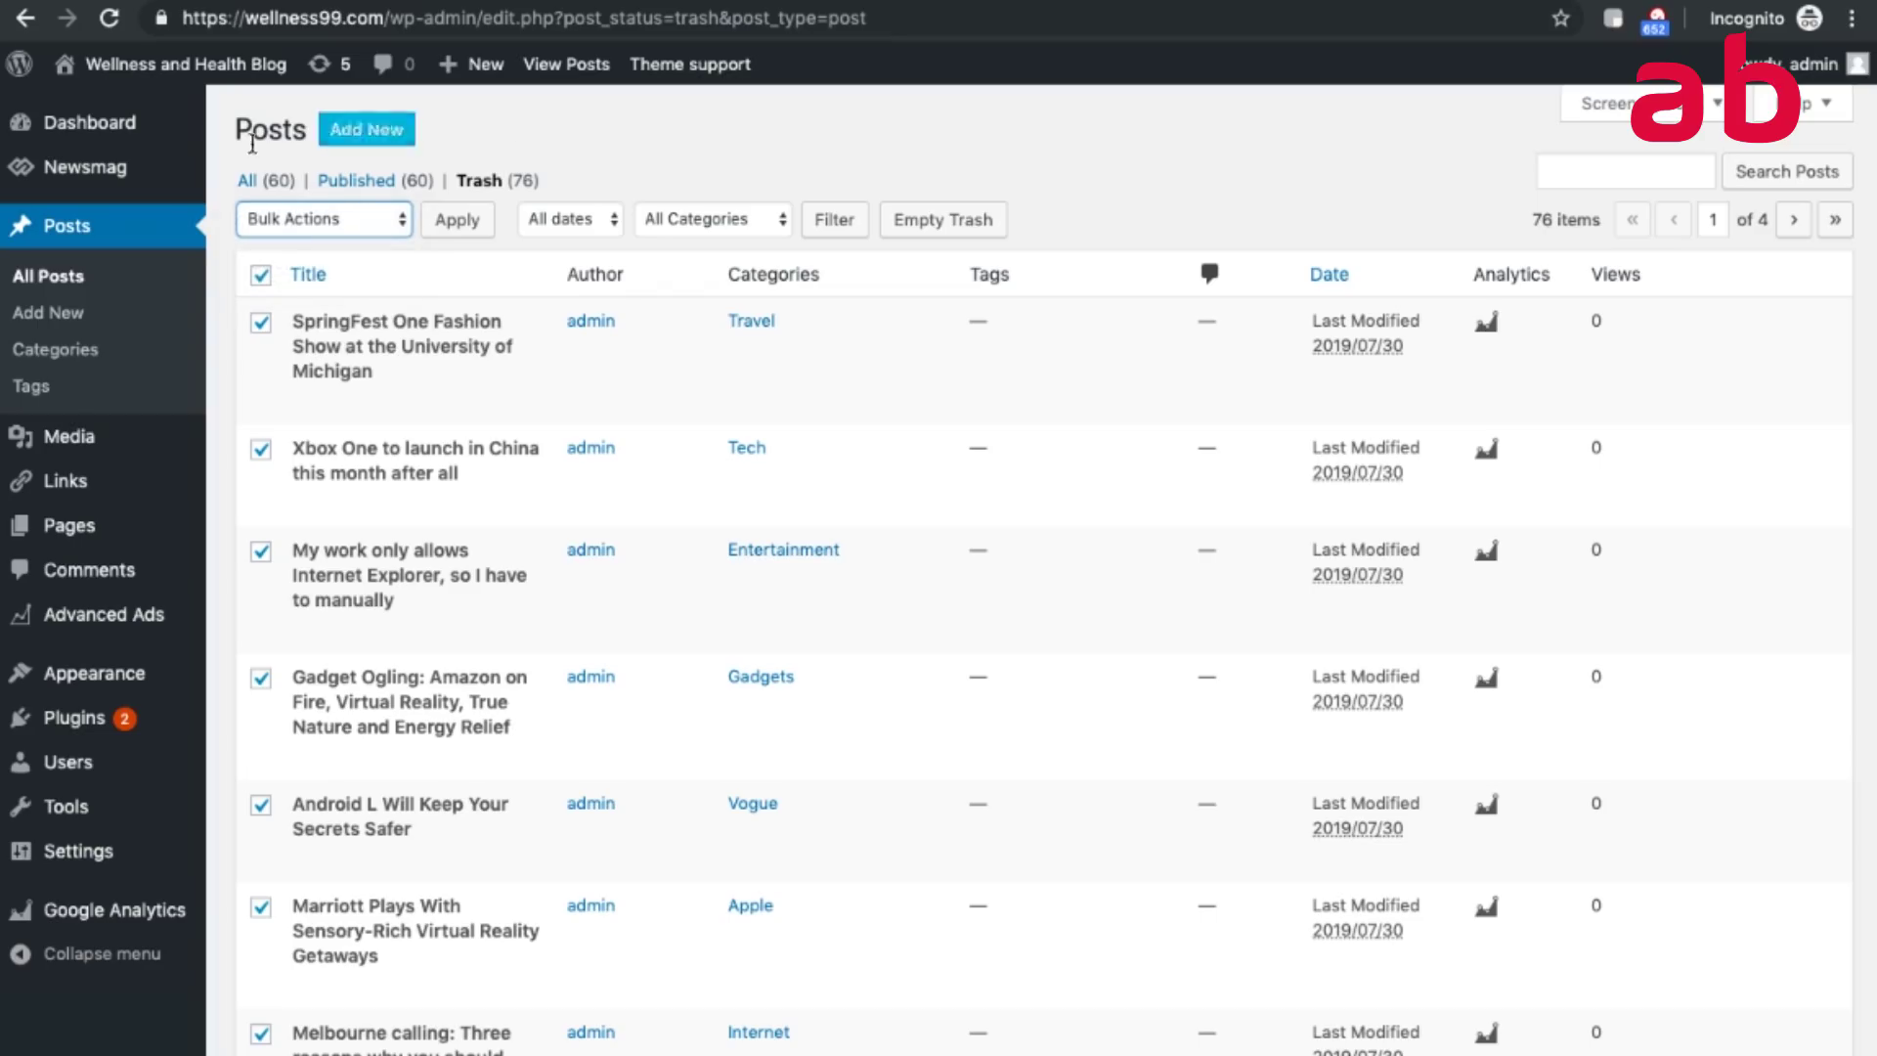
pyautogui.click(247, 182)
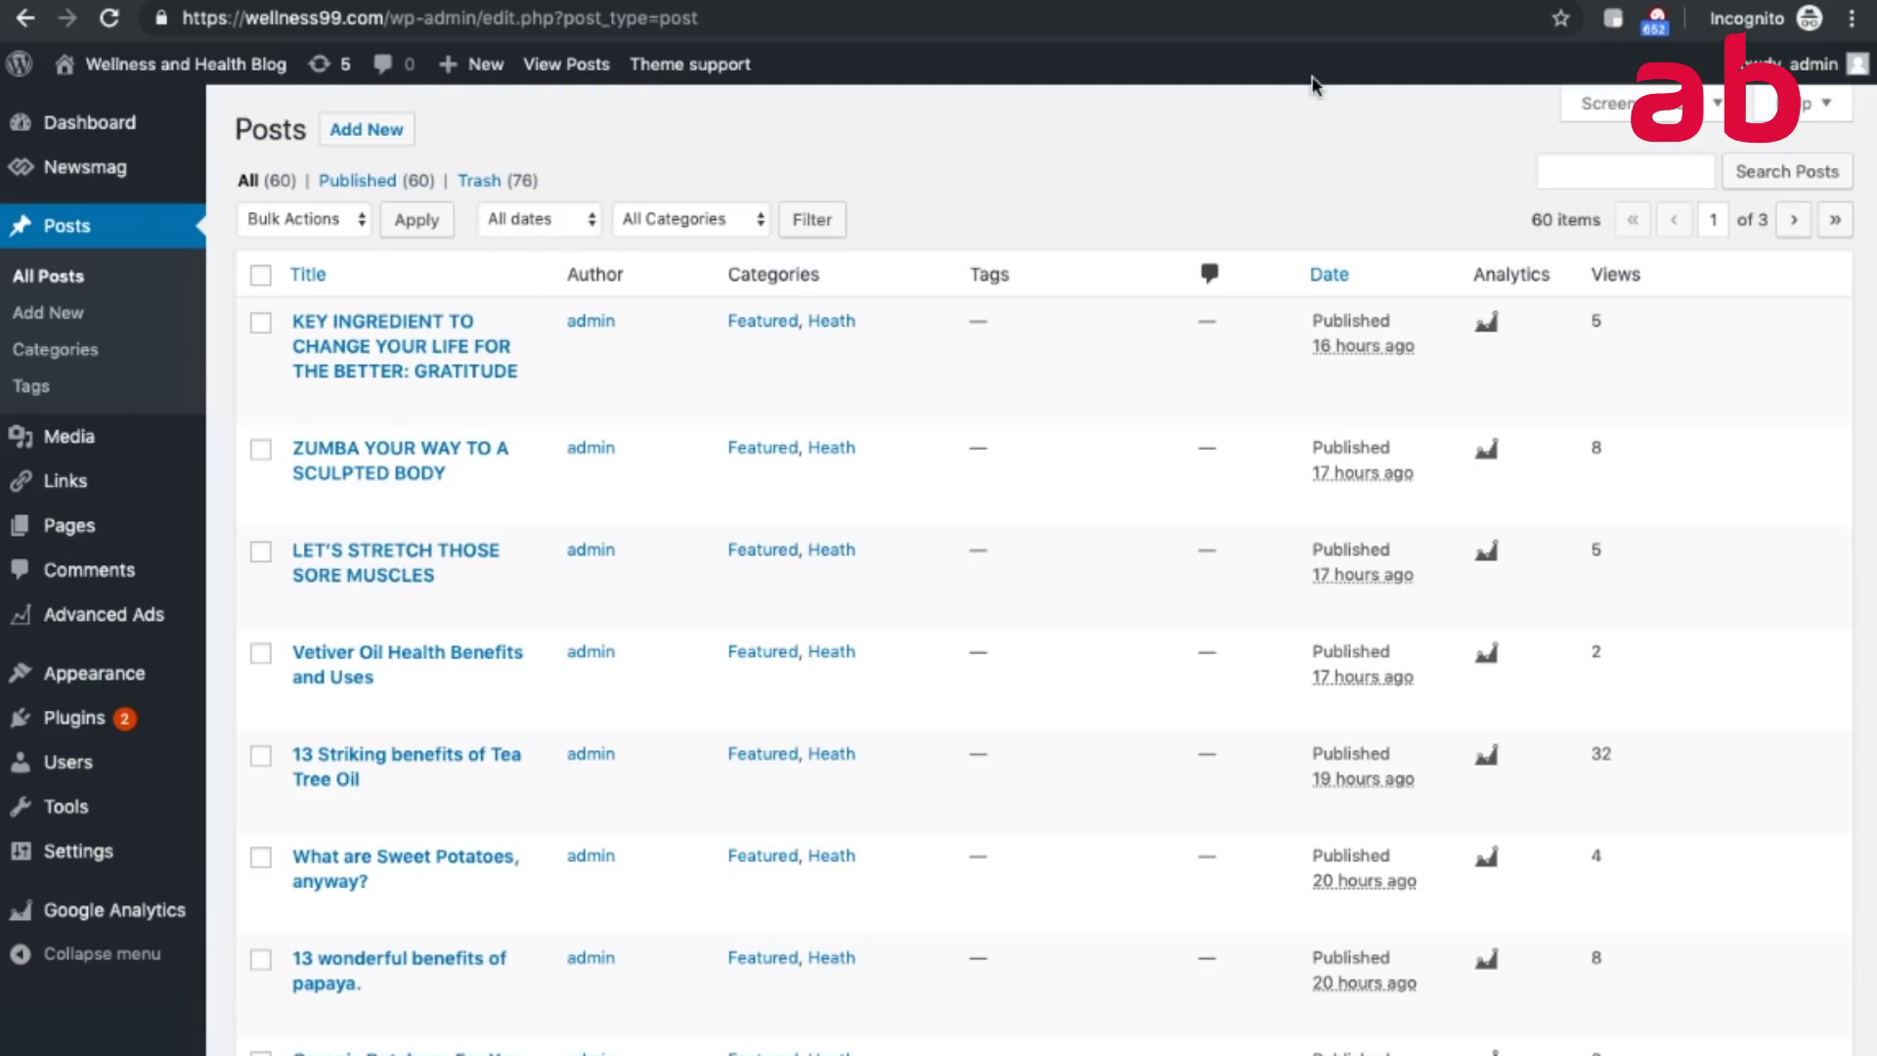
# Switch to the Newsmag Magazine demo site and examine its header and upper homepage sections.
pyautogui.click(989, 1)
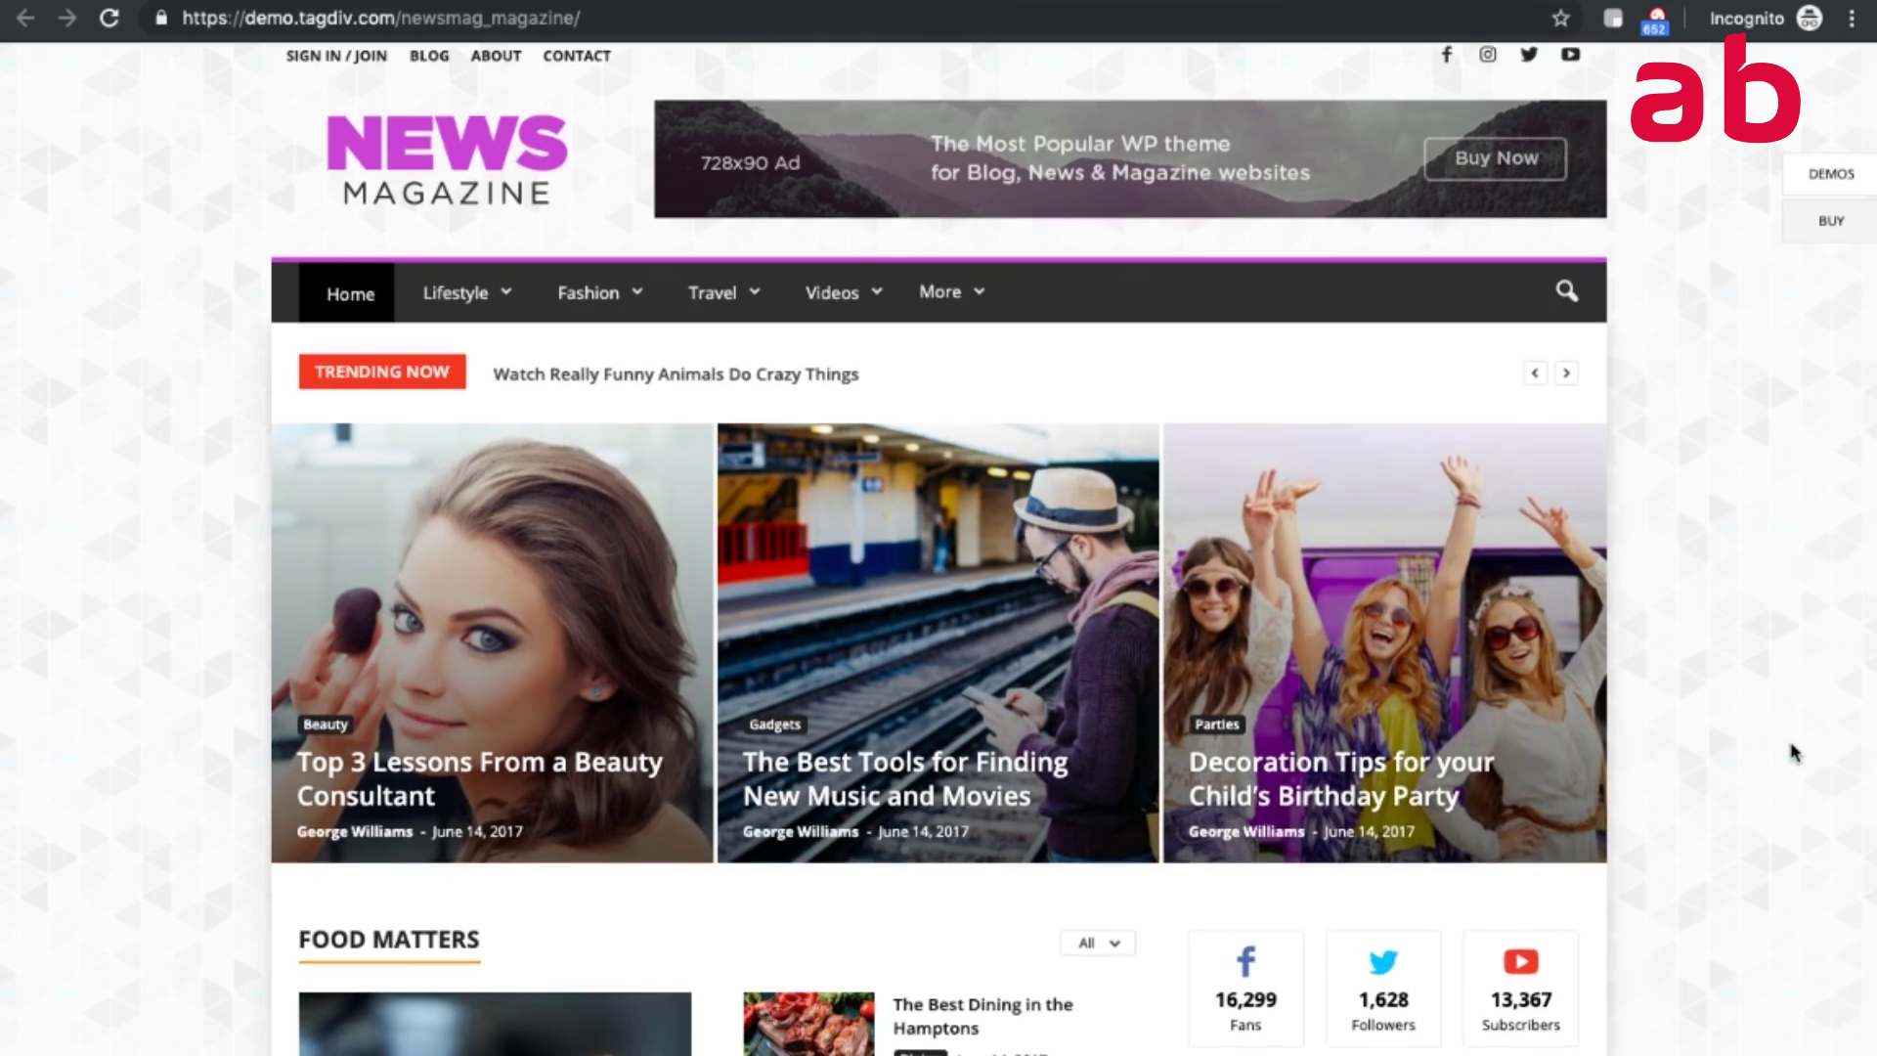
pyautogui.scroll(-5, 1794, 753)
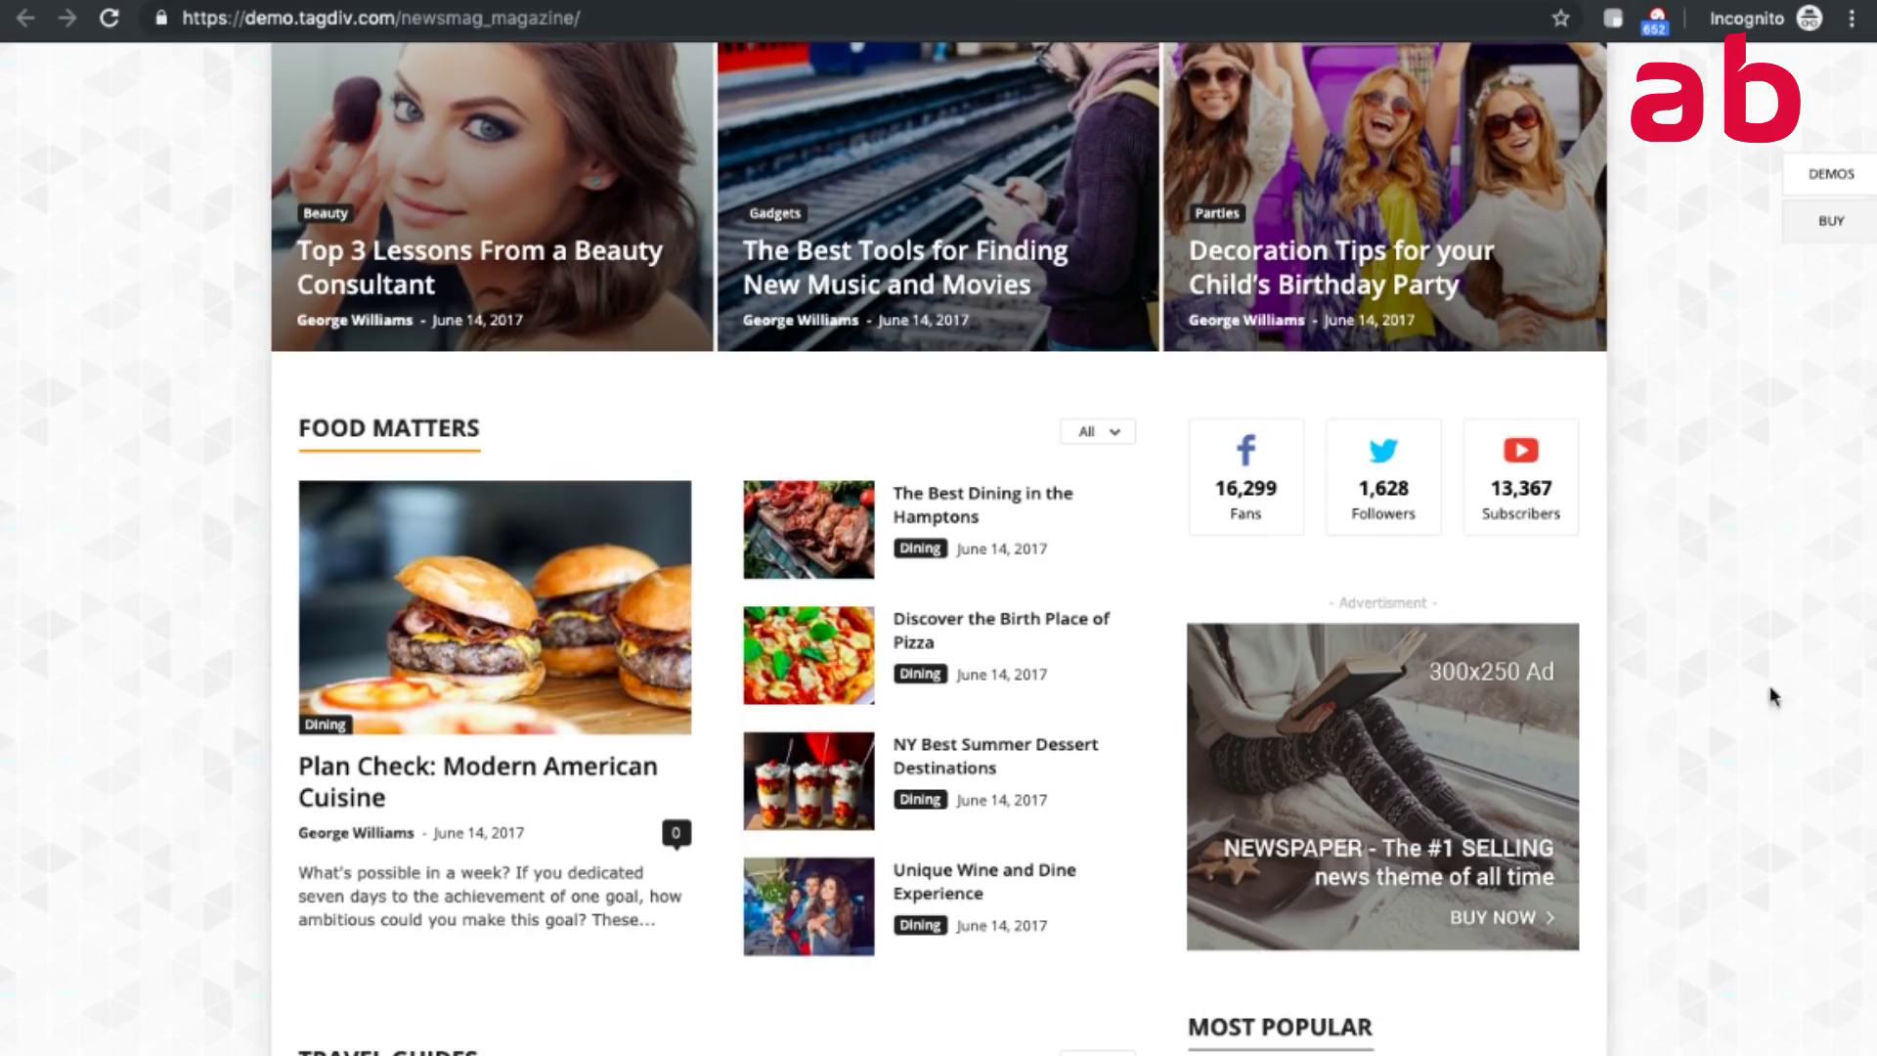
pyautogui.scroll(5, 1746, 633)
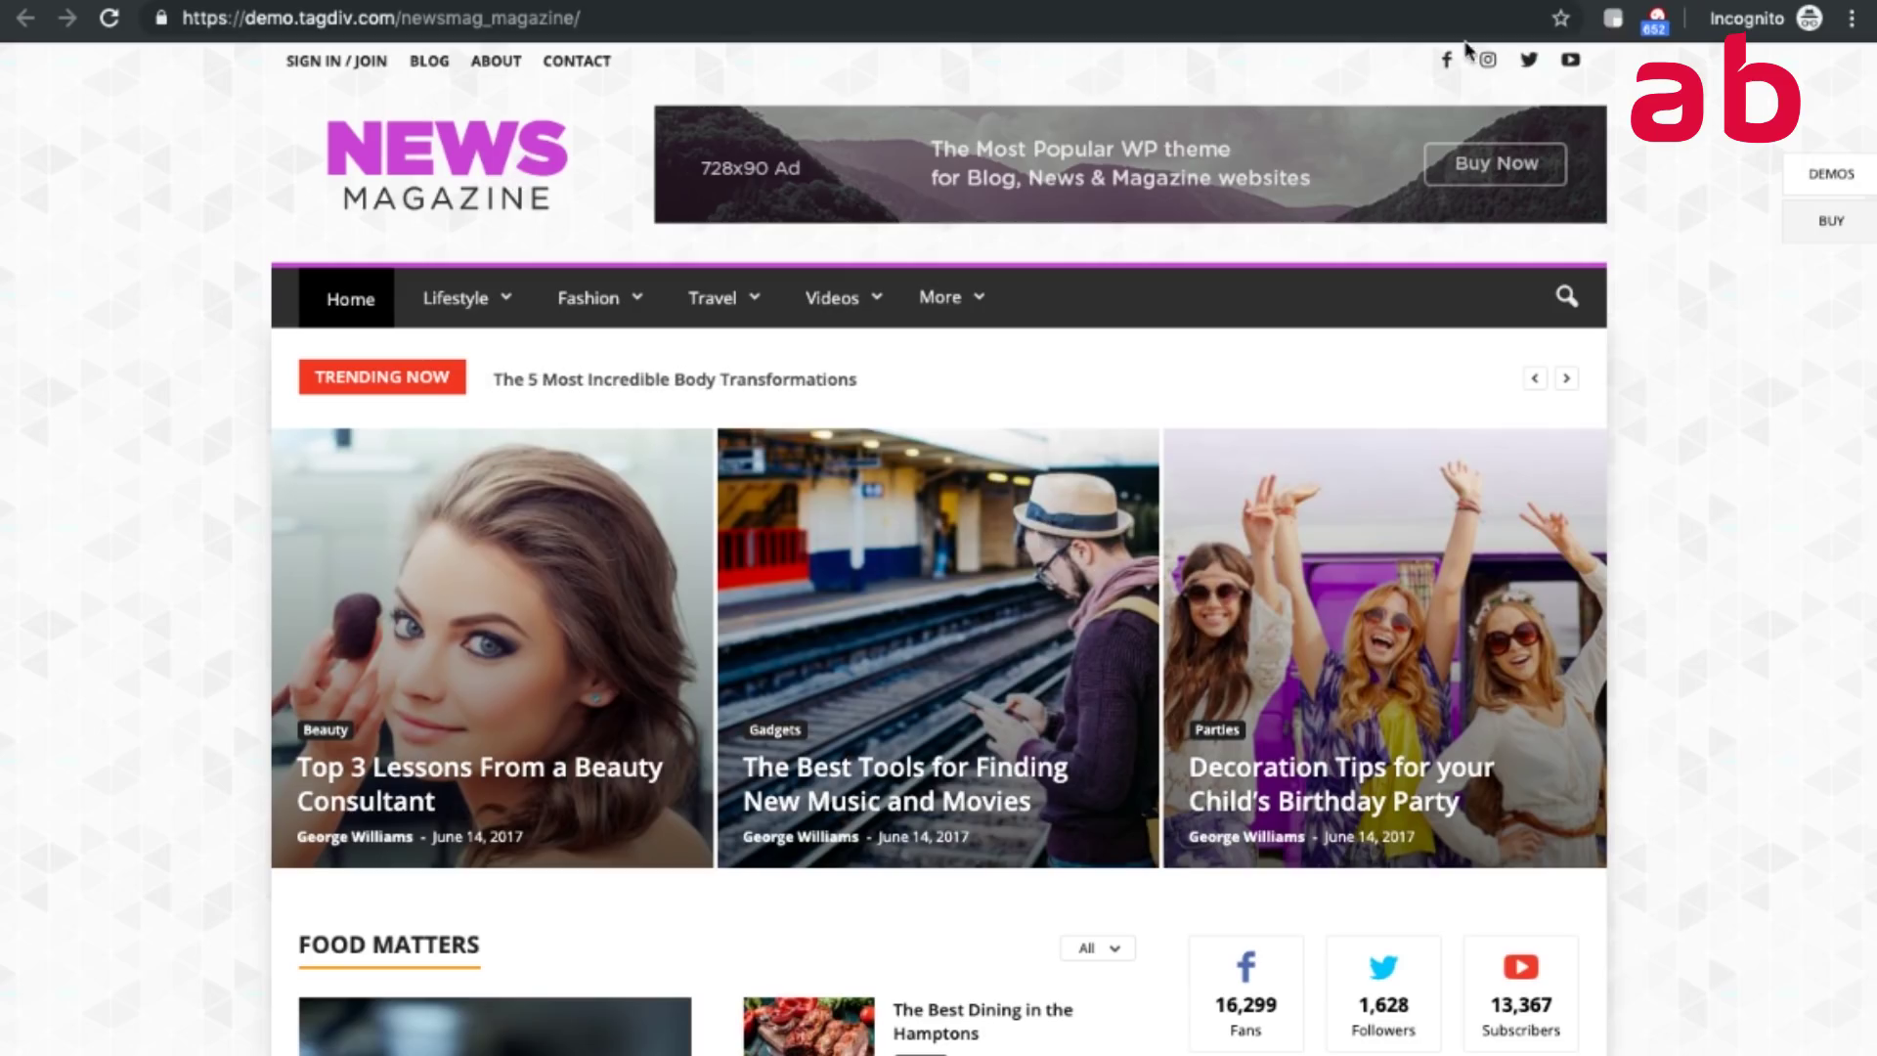
# Open the Photopea online editor at photopea.com in a new browser tab.
pyautogui.hotkey('ctrl', 't')
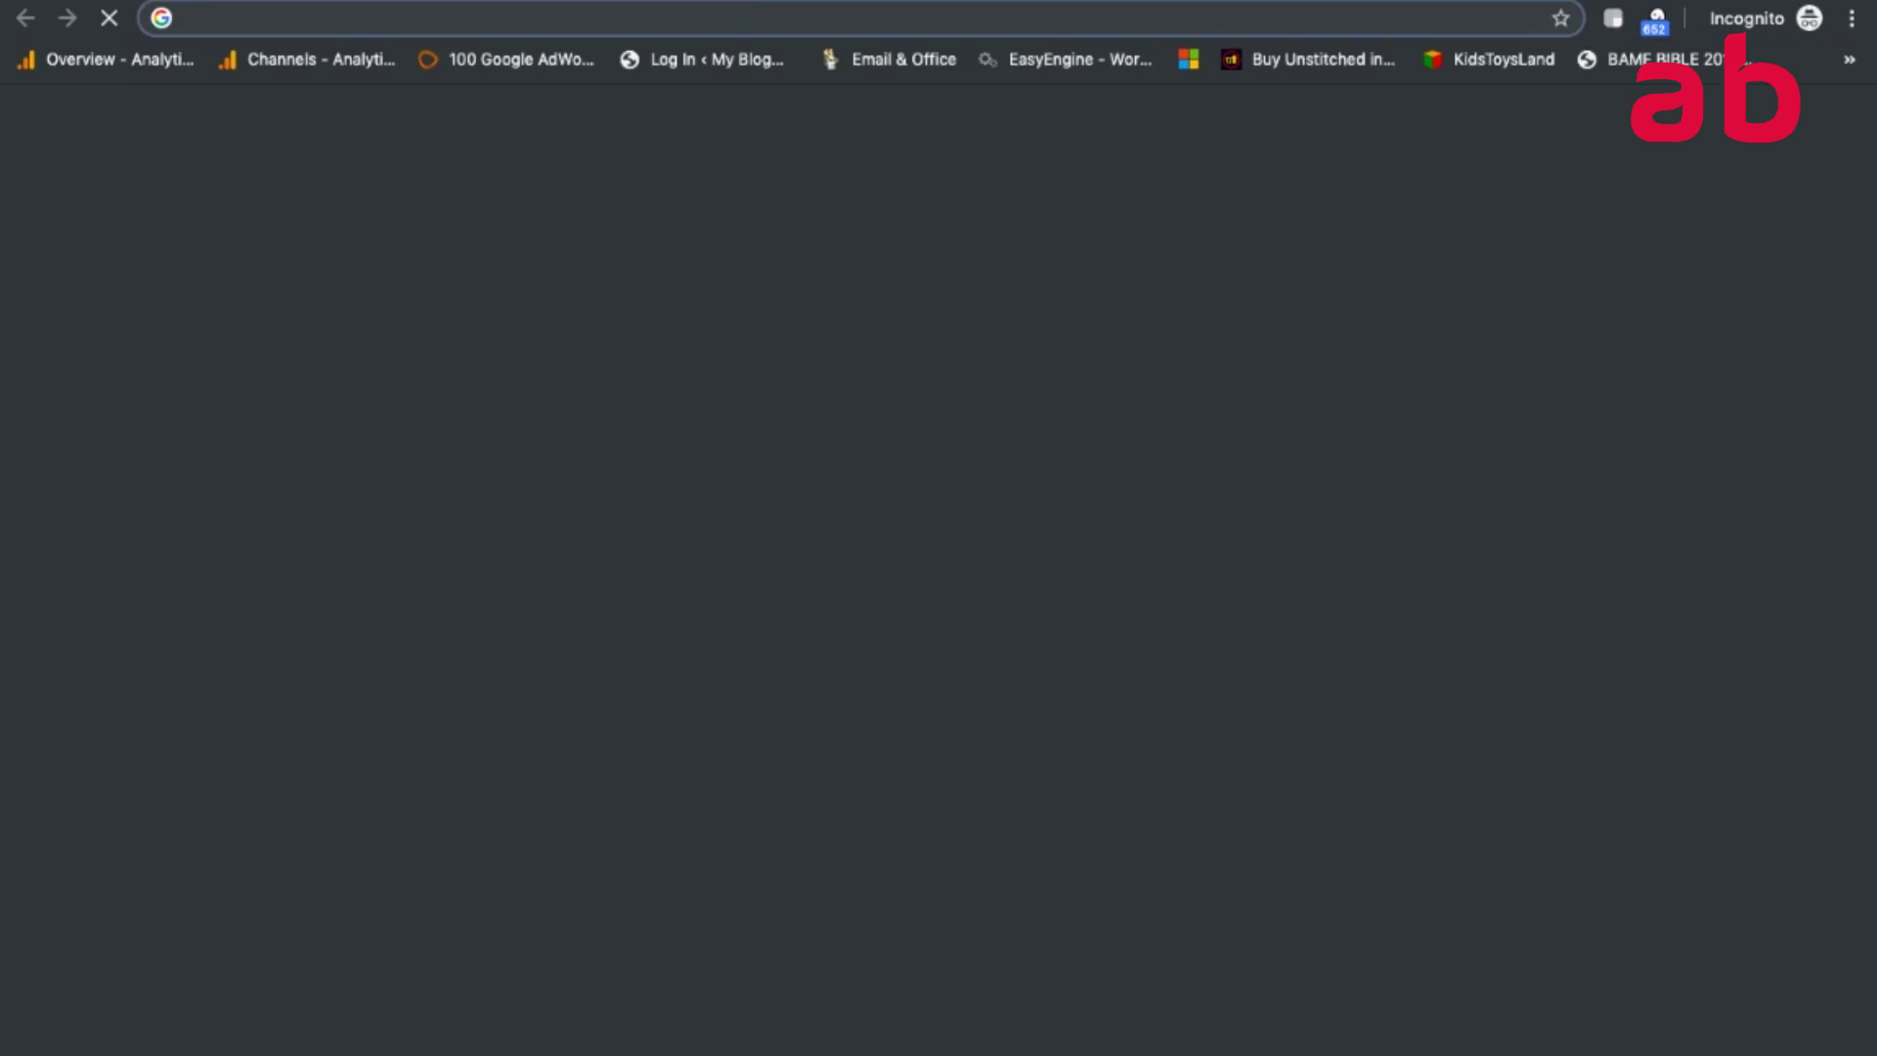
pyautogui.write('photopea.com')
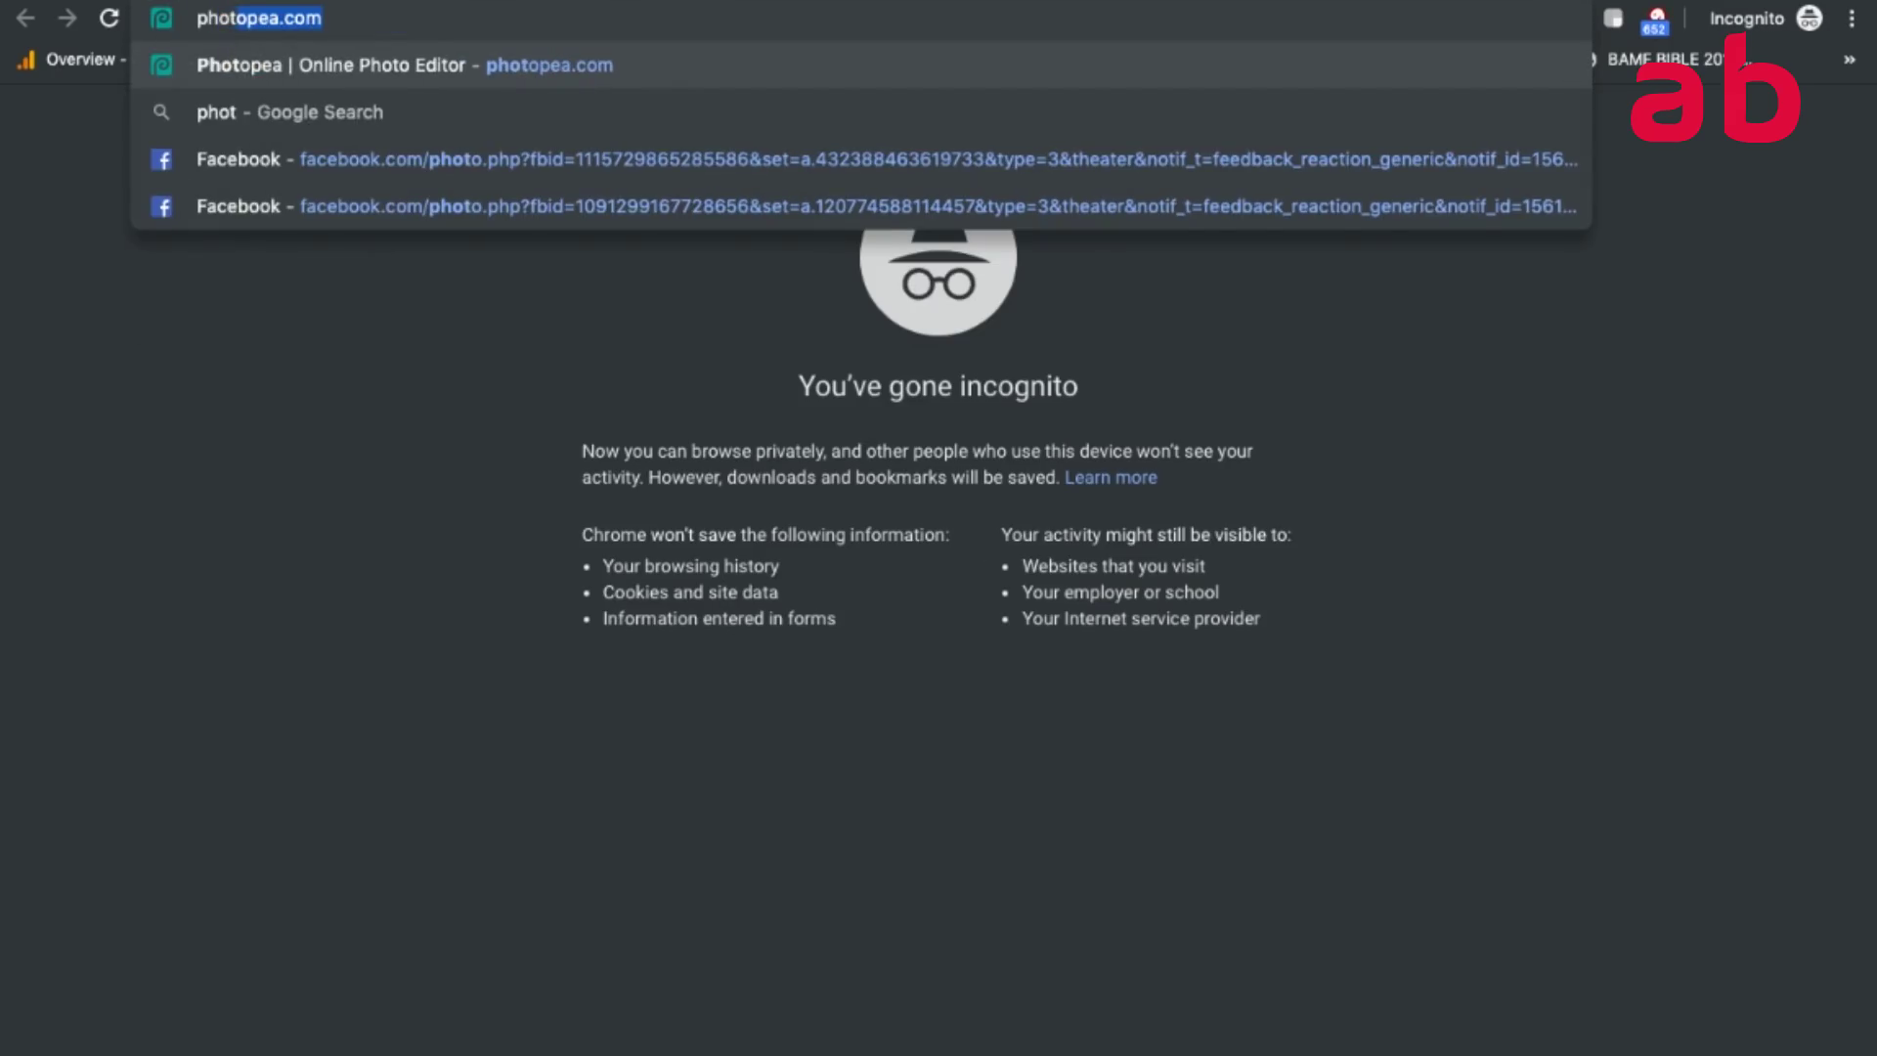
pyautogui.press('Return')
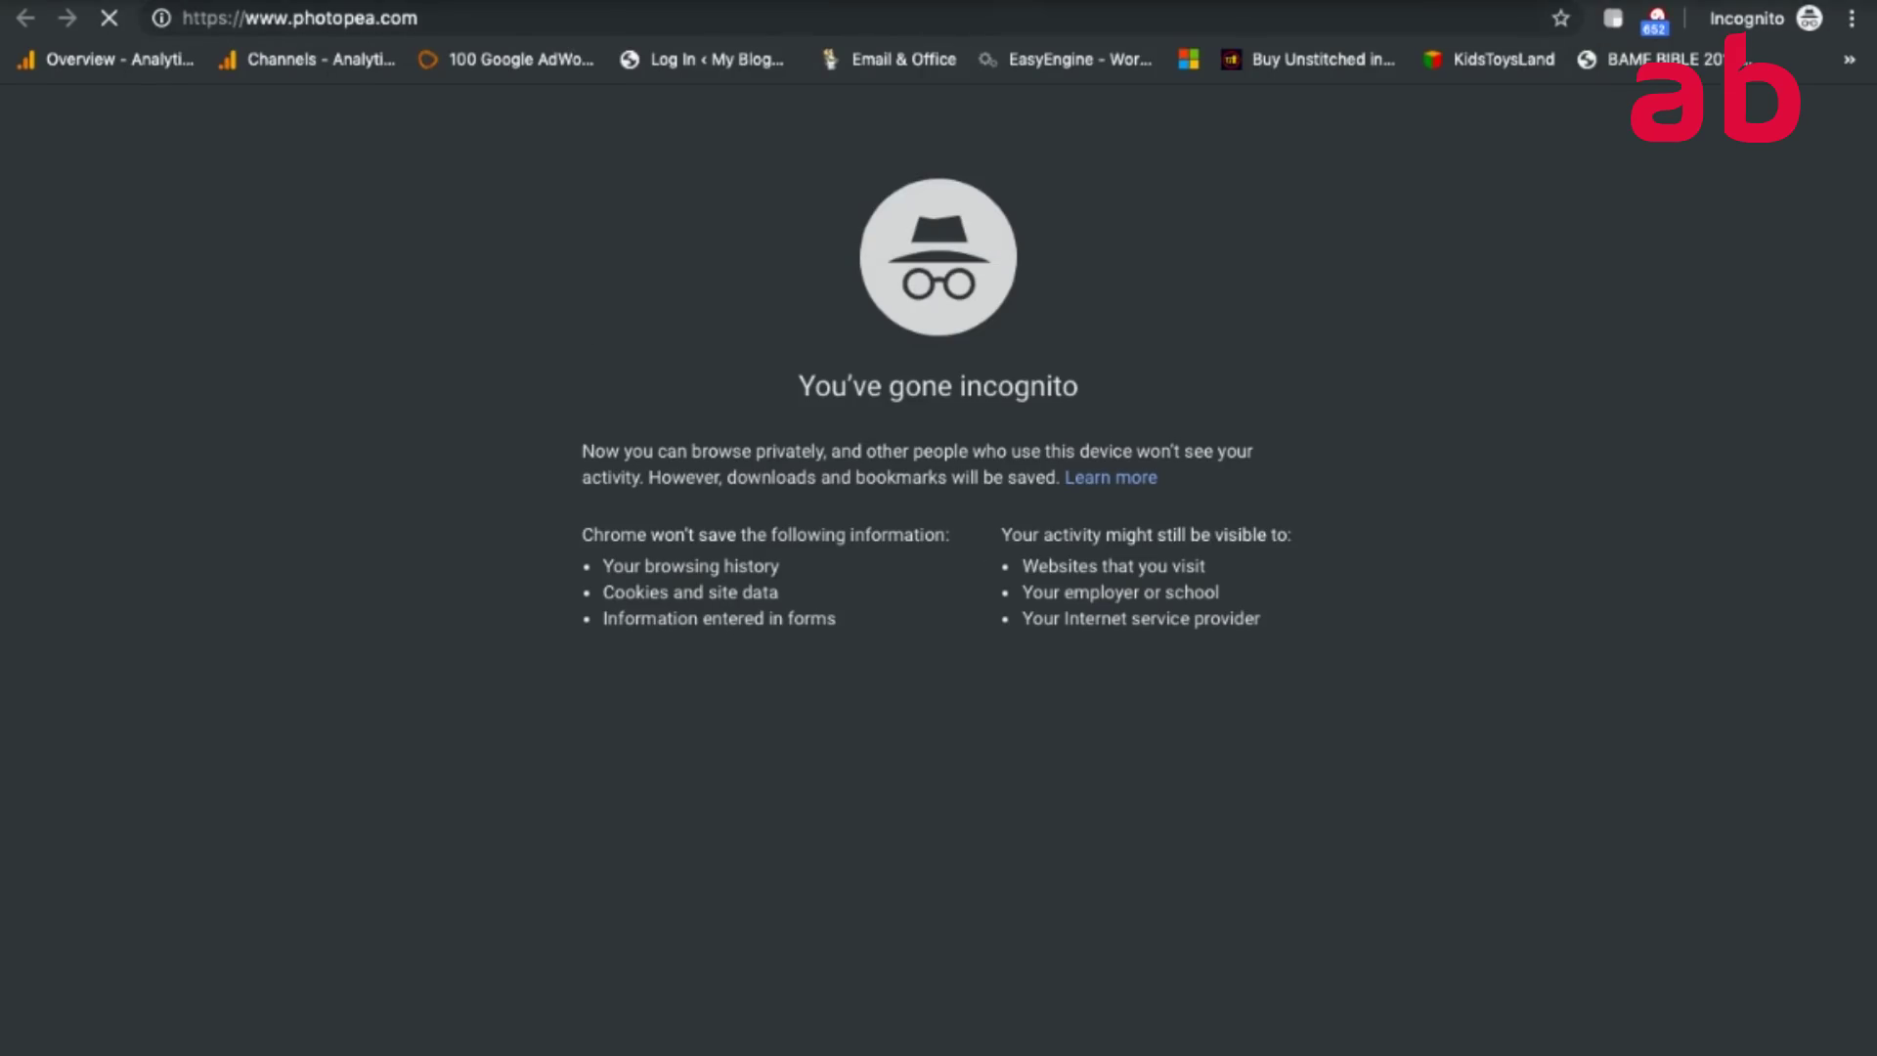
pyautogui.moveTo(860, 20)
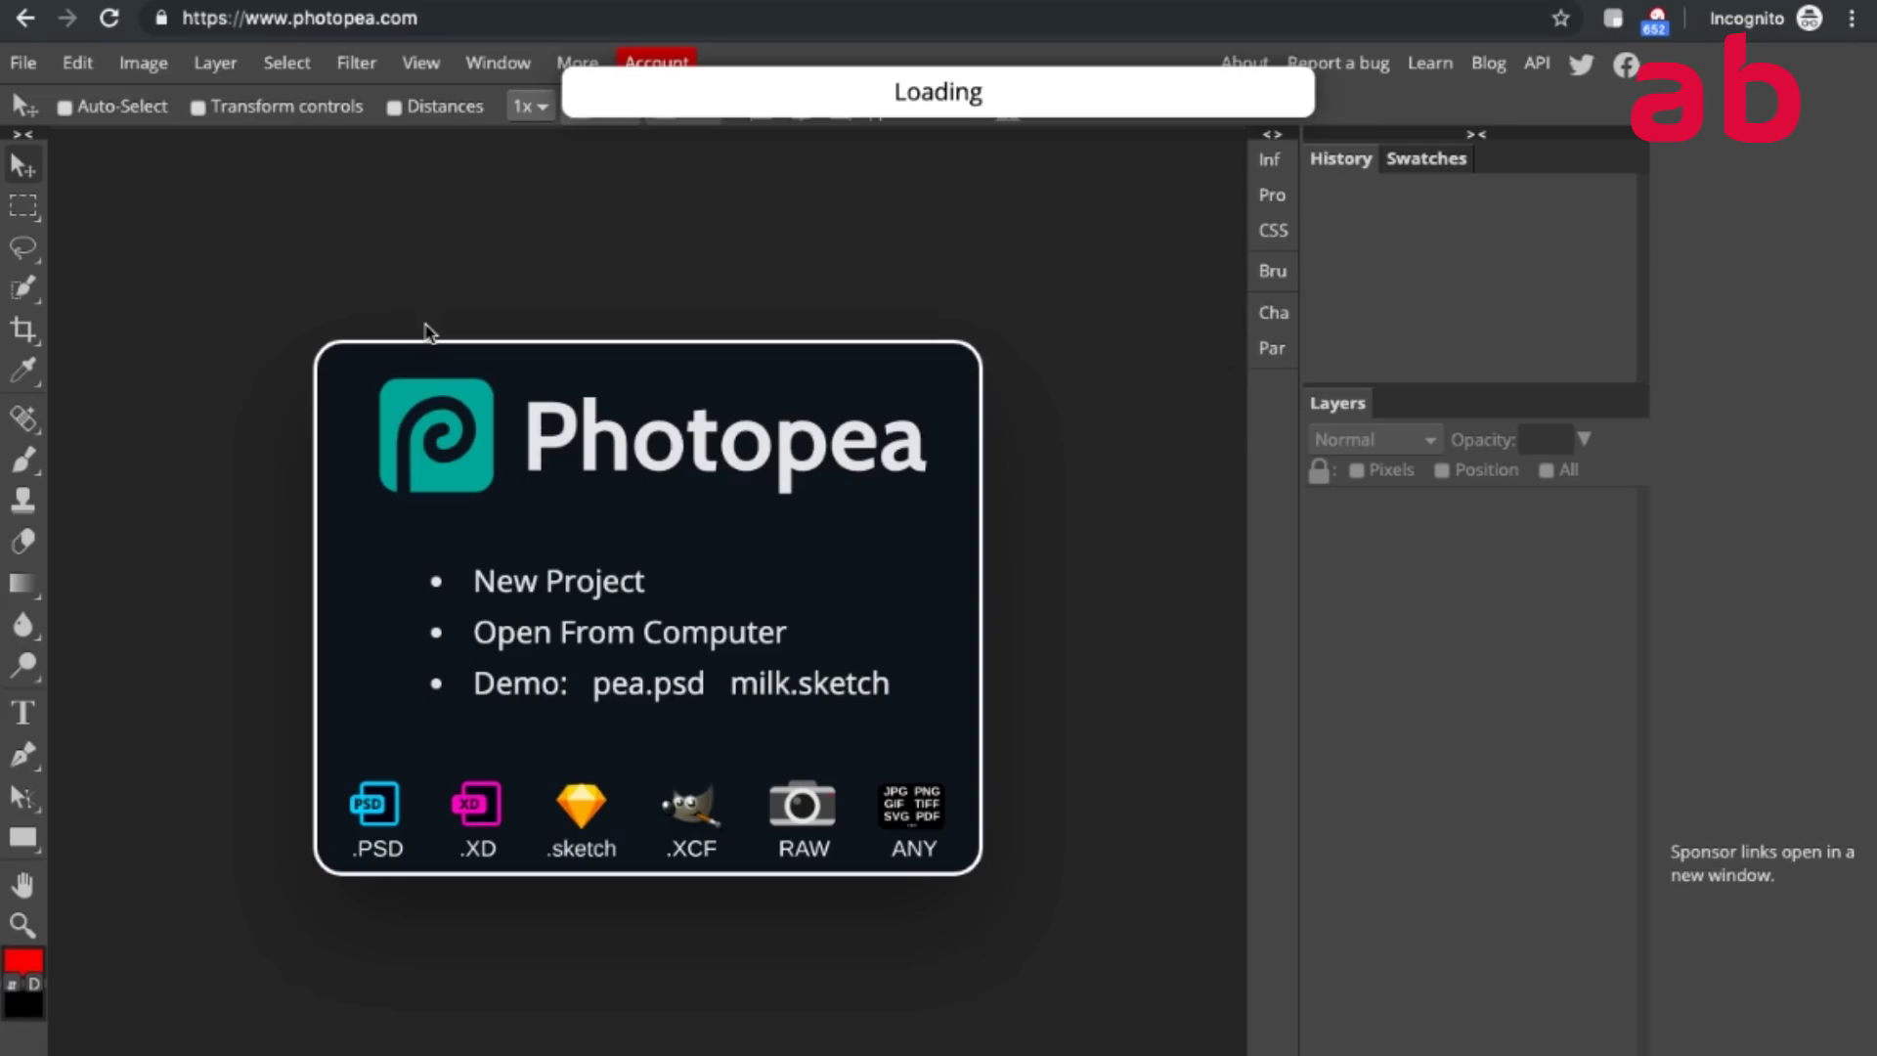
# Create a new project 272 px wide and 90 px high with a transparent background.
pyautogui.click(540, 596)
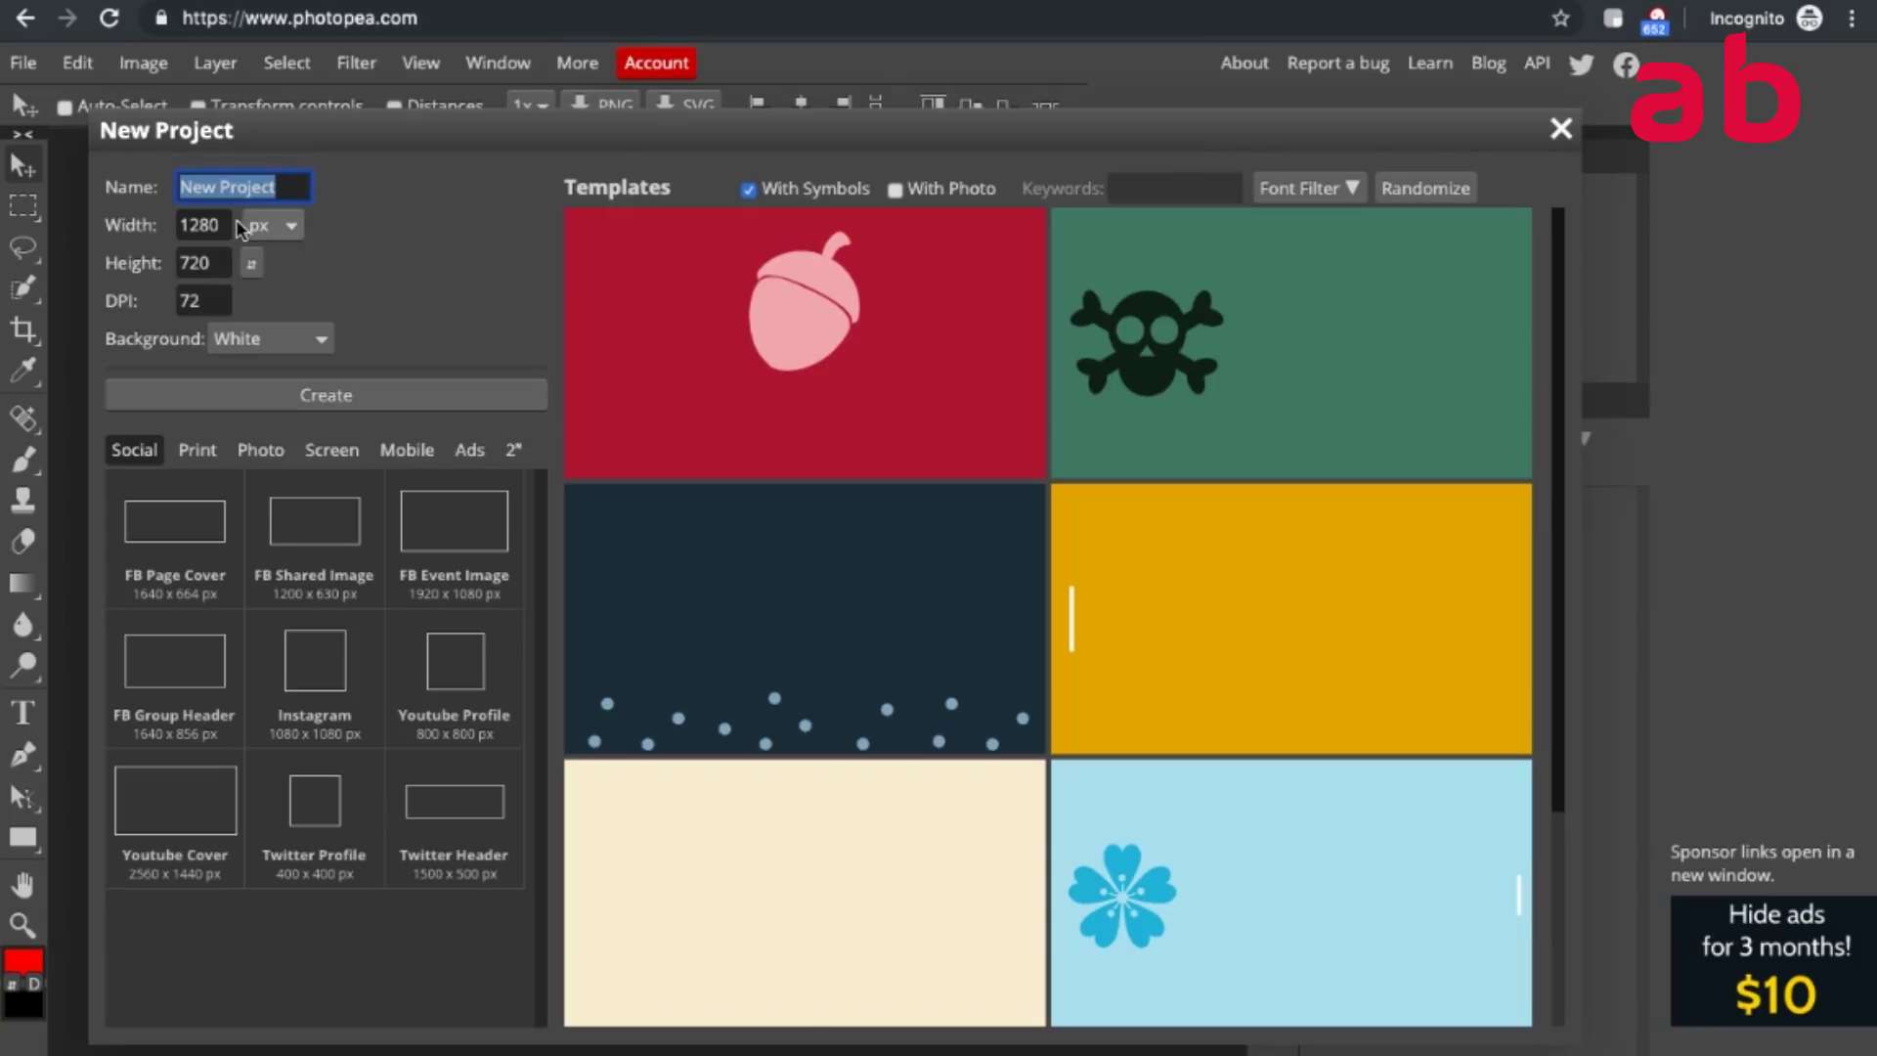
pyautogui.doubleClick(223, 223)
pyautogui.doubleClick(224, 221)
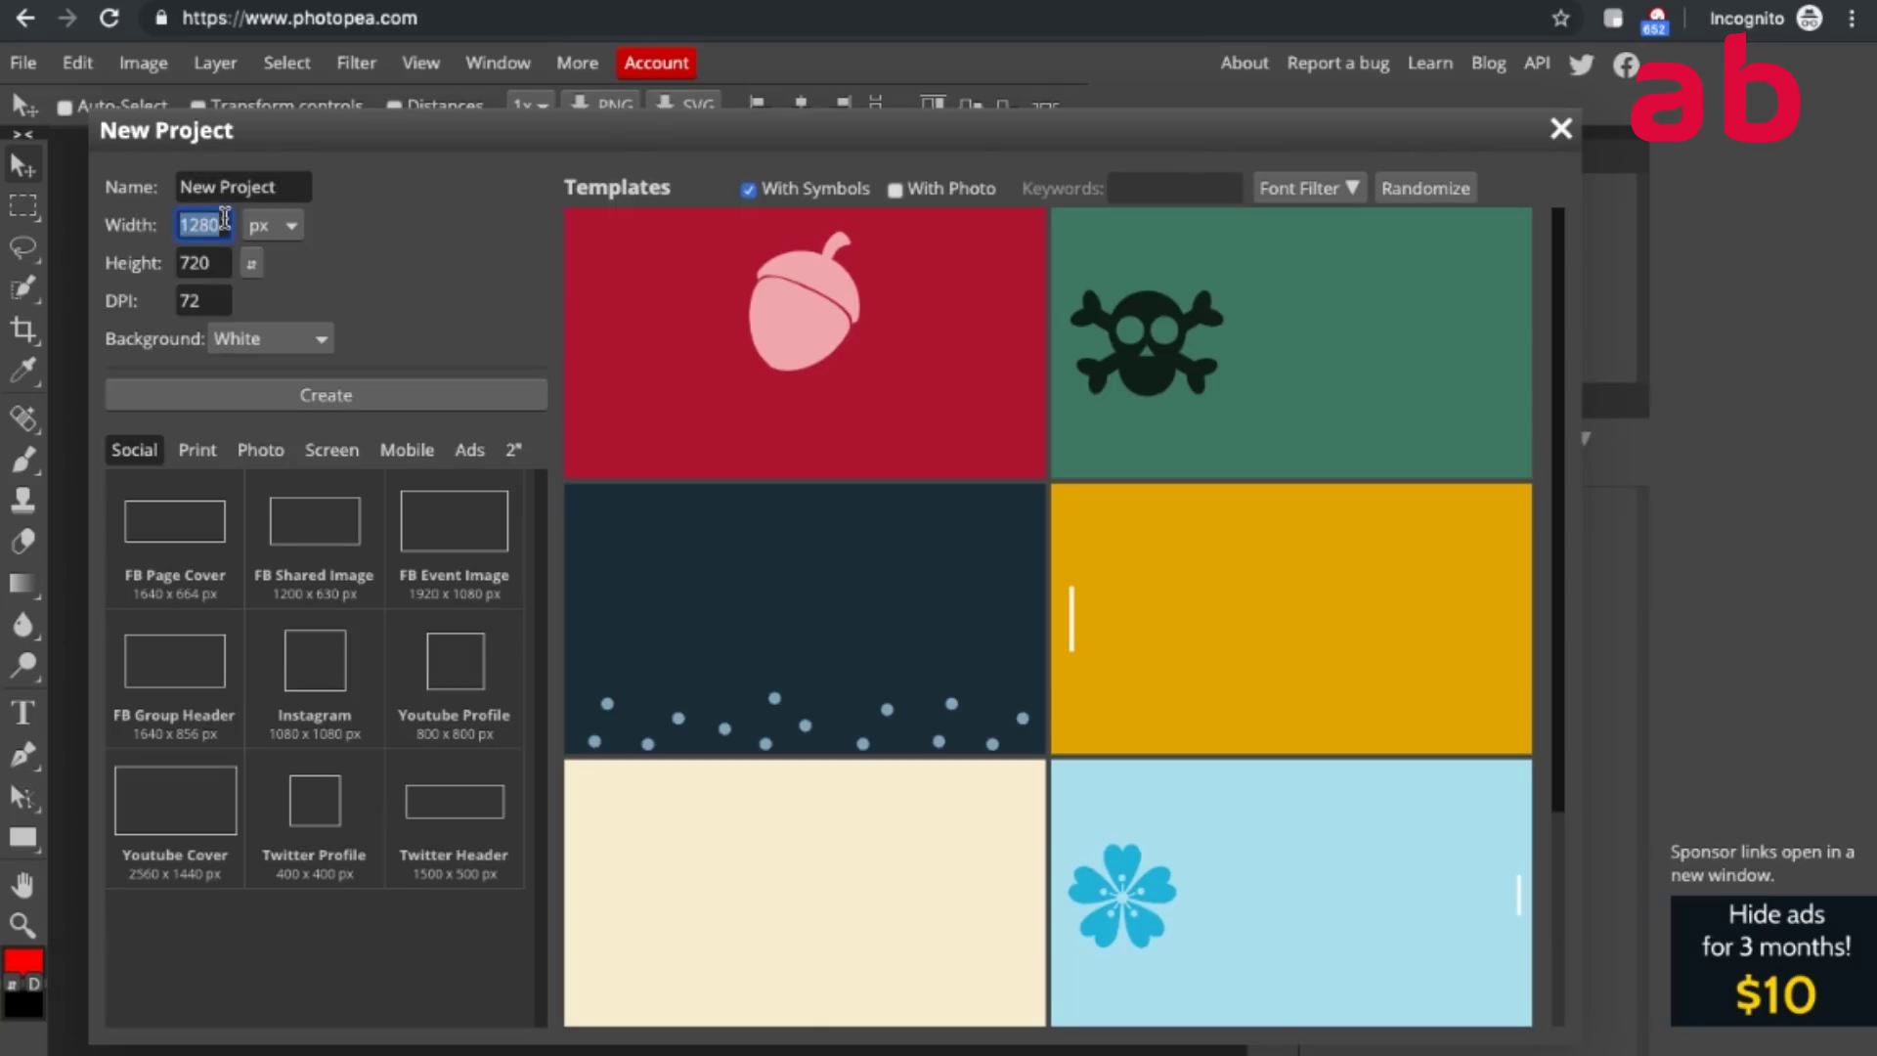
pyautogui.write('272')
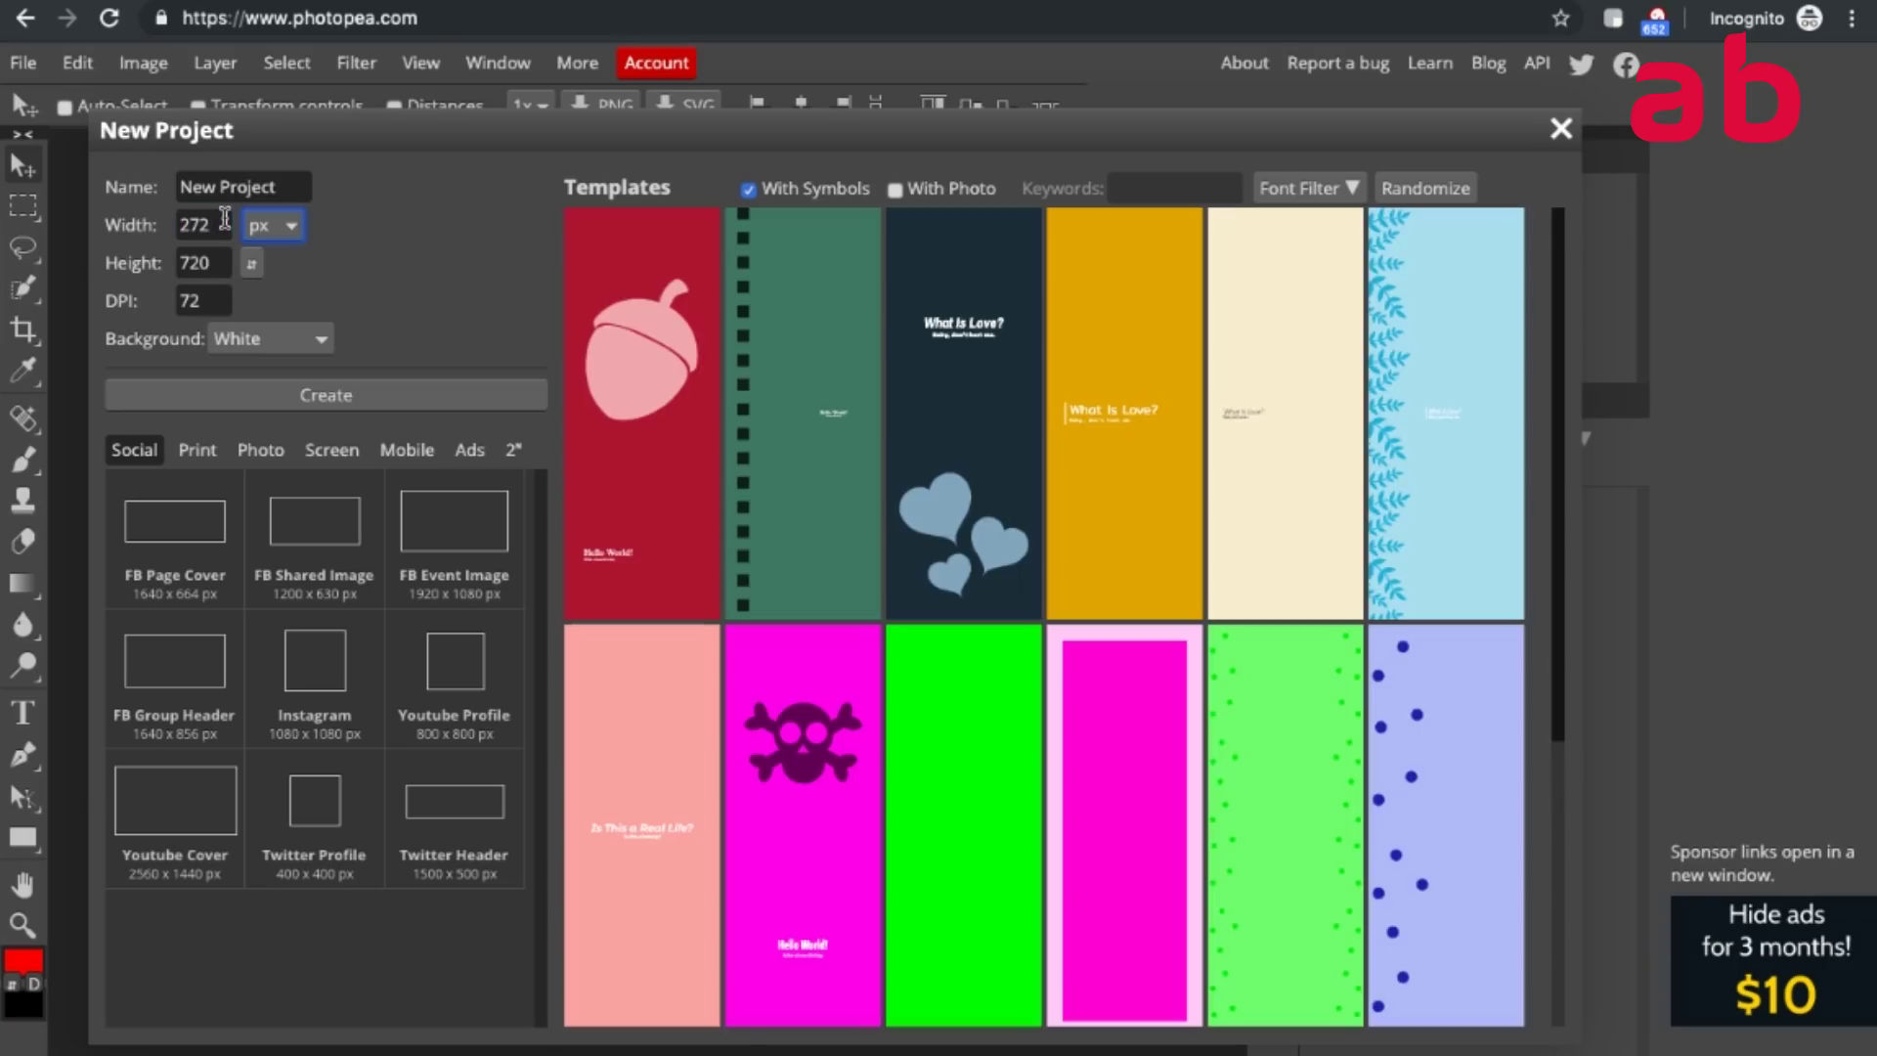
pyautogui.press('Tab')
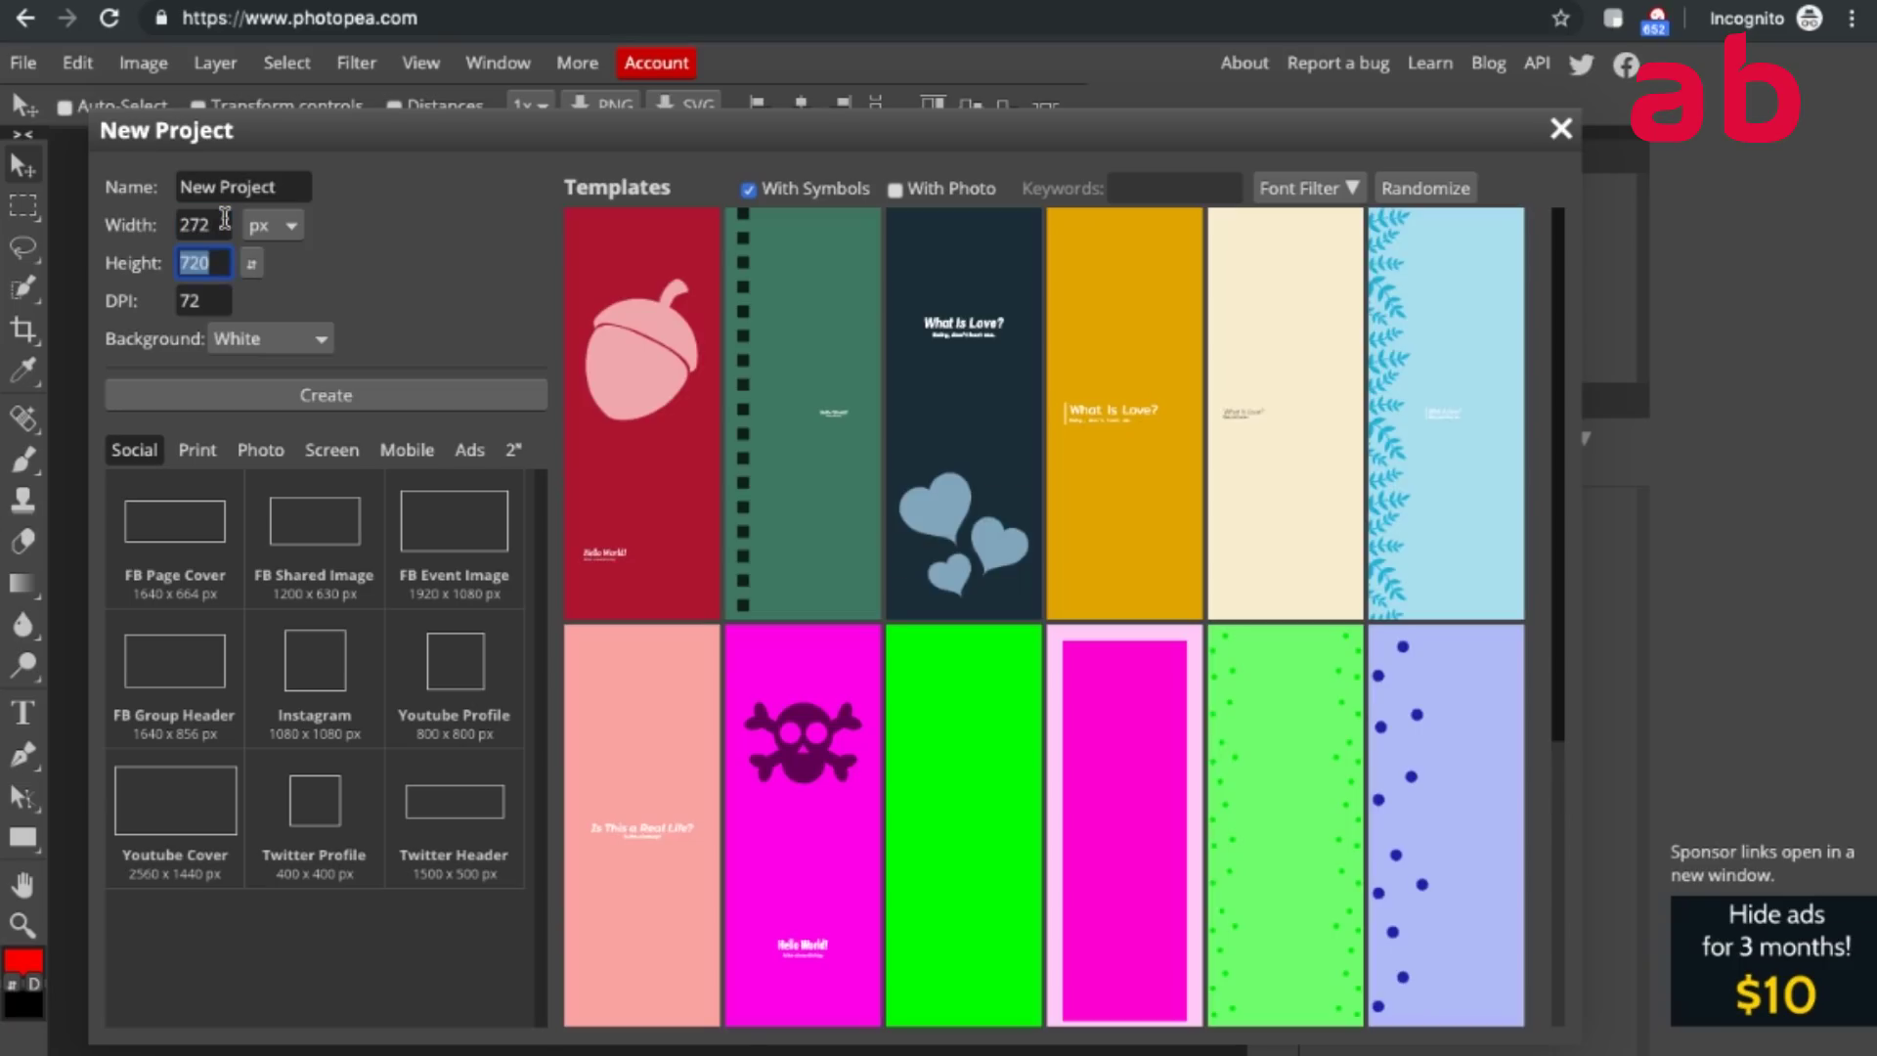
pyautogui.write('90')
pyautogui.click(245, 339)
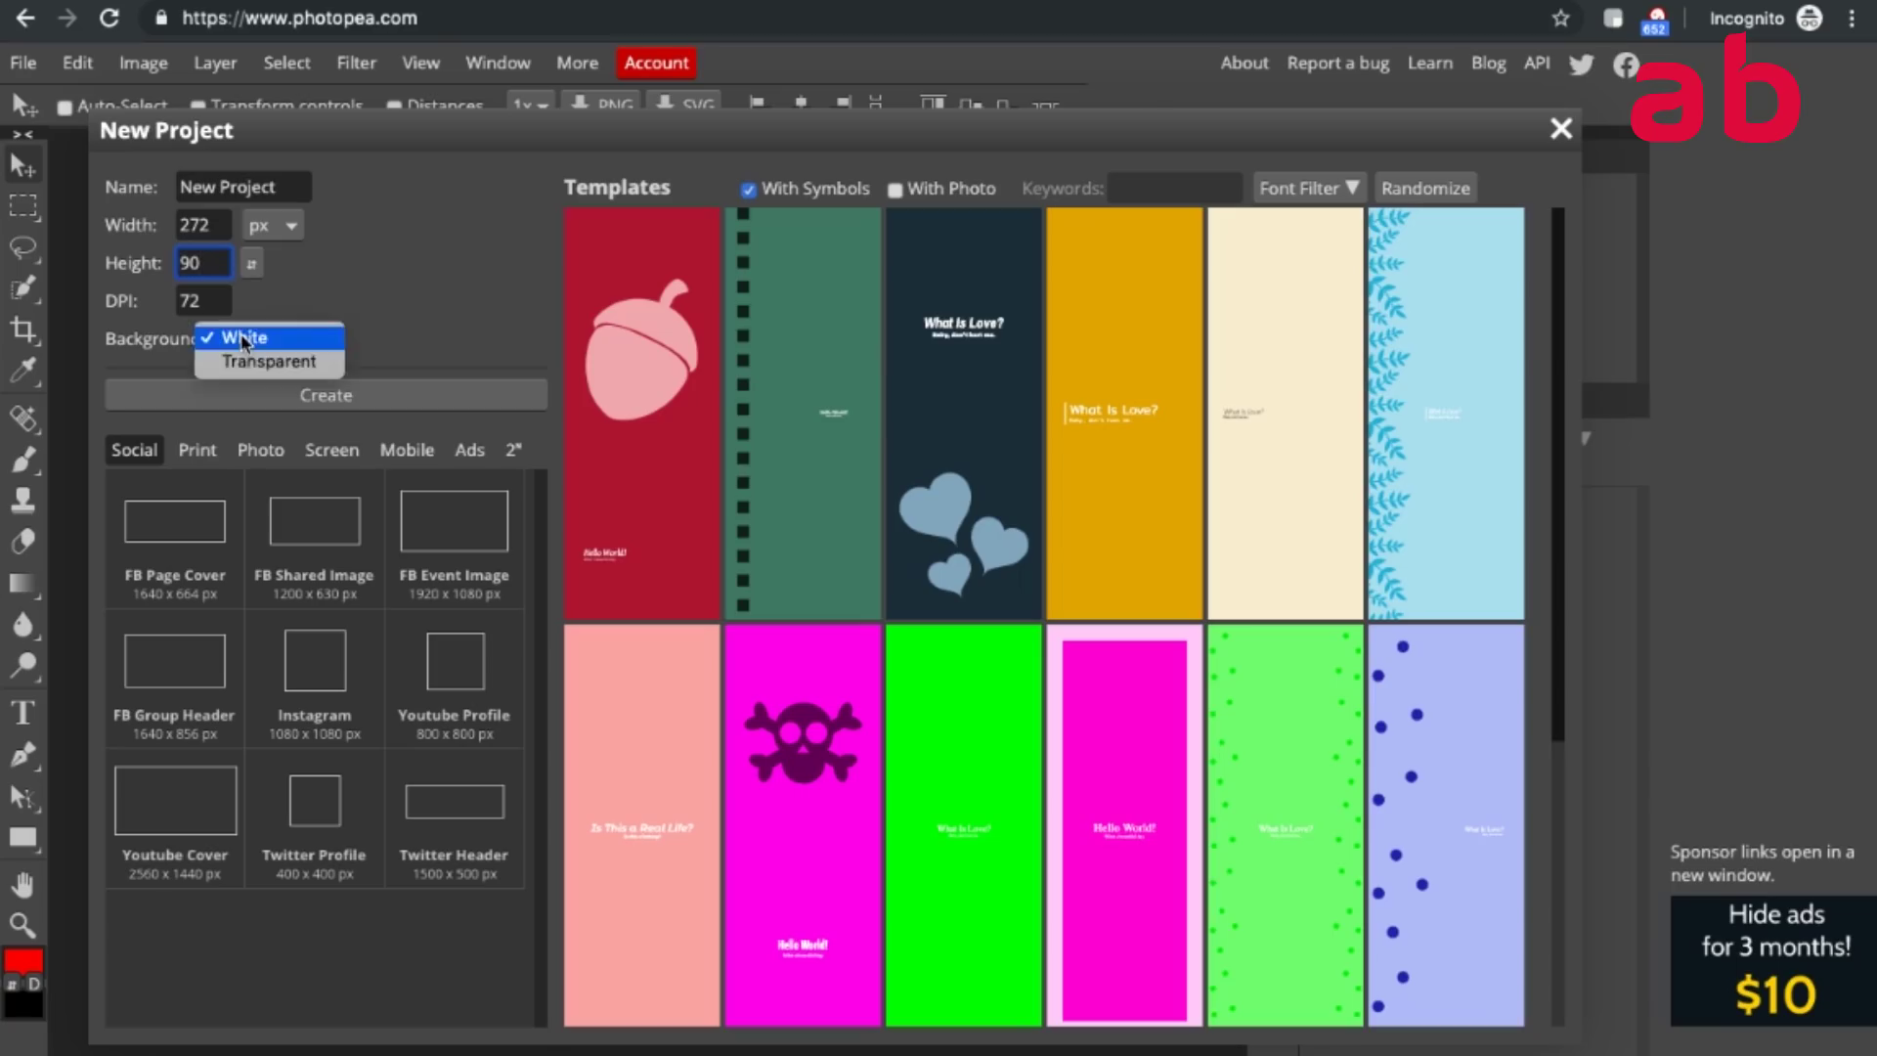
pyautogui.click(243, 362)
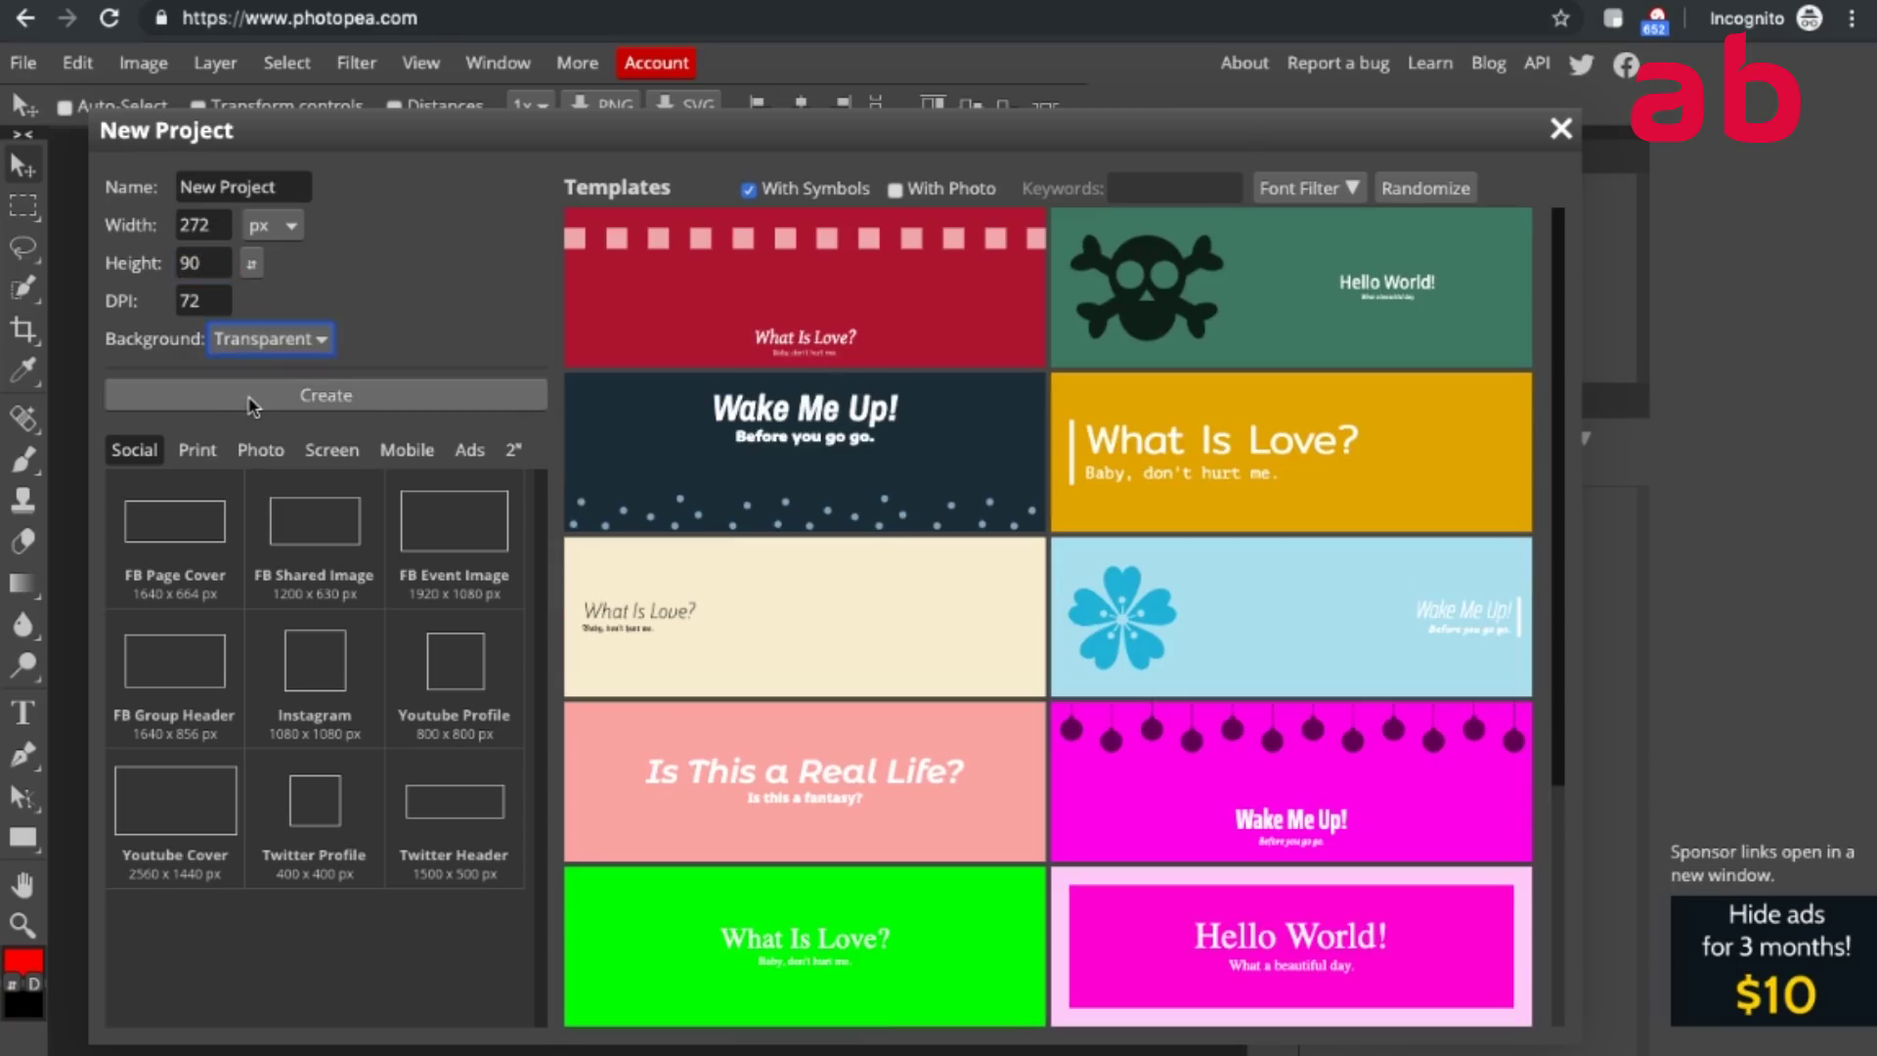
pyautogui.click(252, 406)
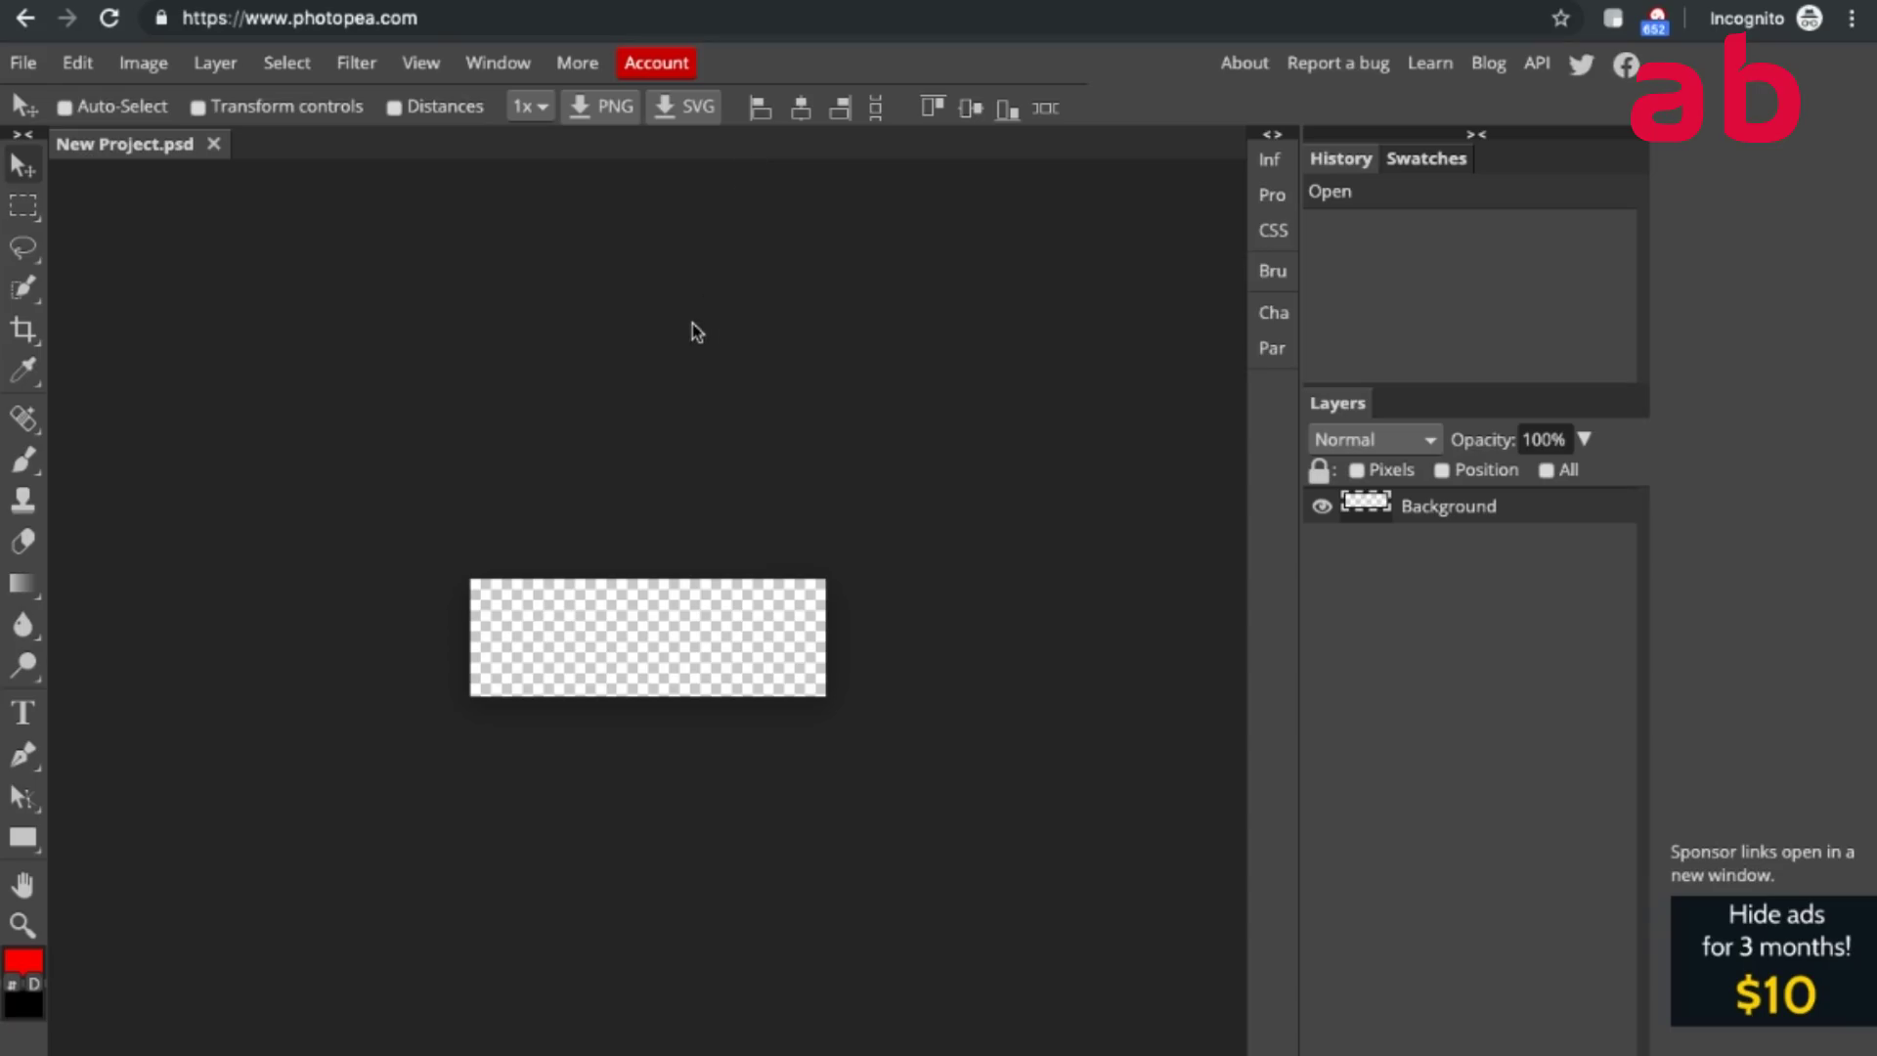
# Try to add text to the transparent canvas by placing insertion points with the Type tool.
pyautogui.click(30, 717)
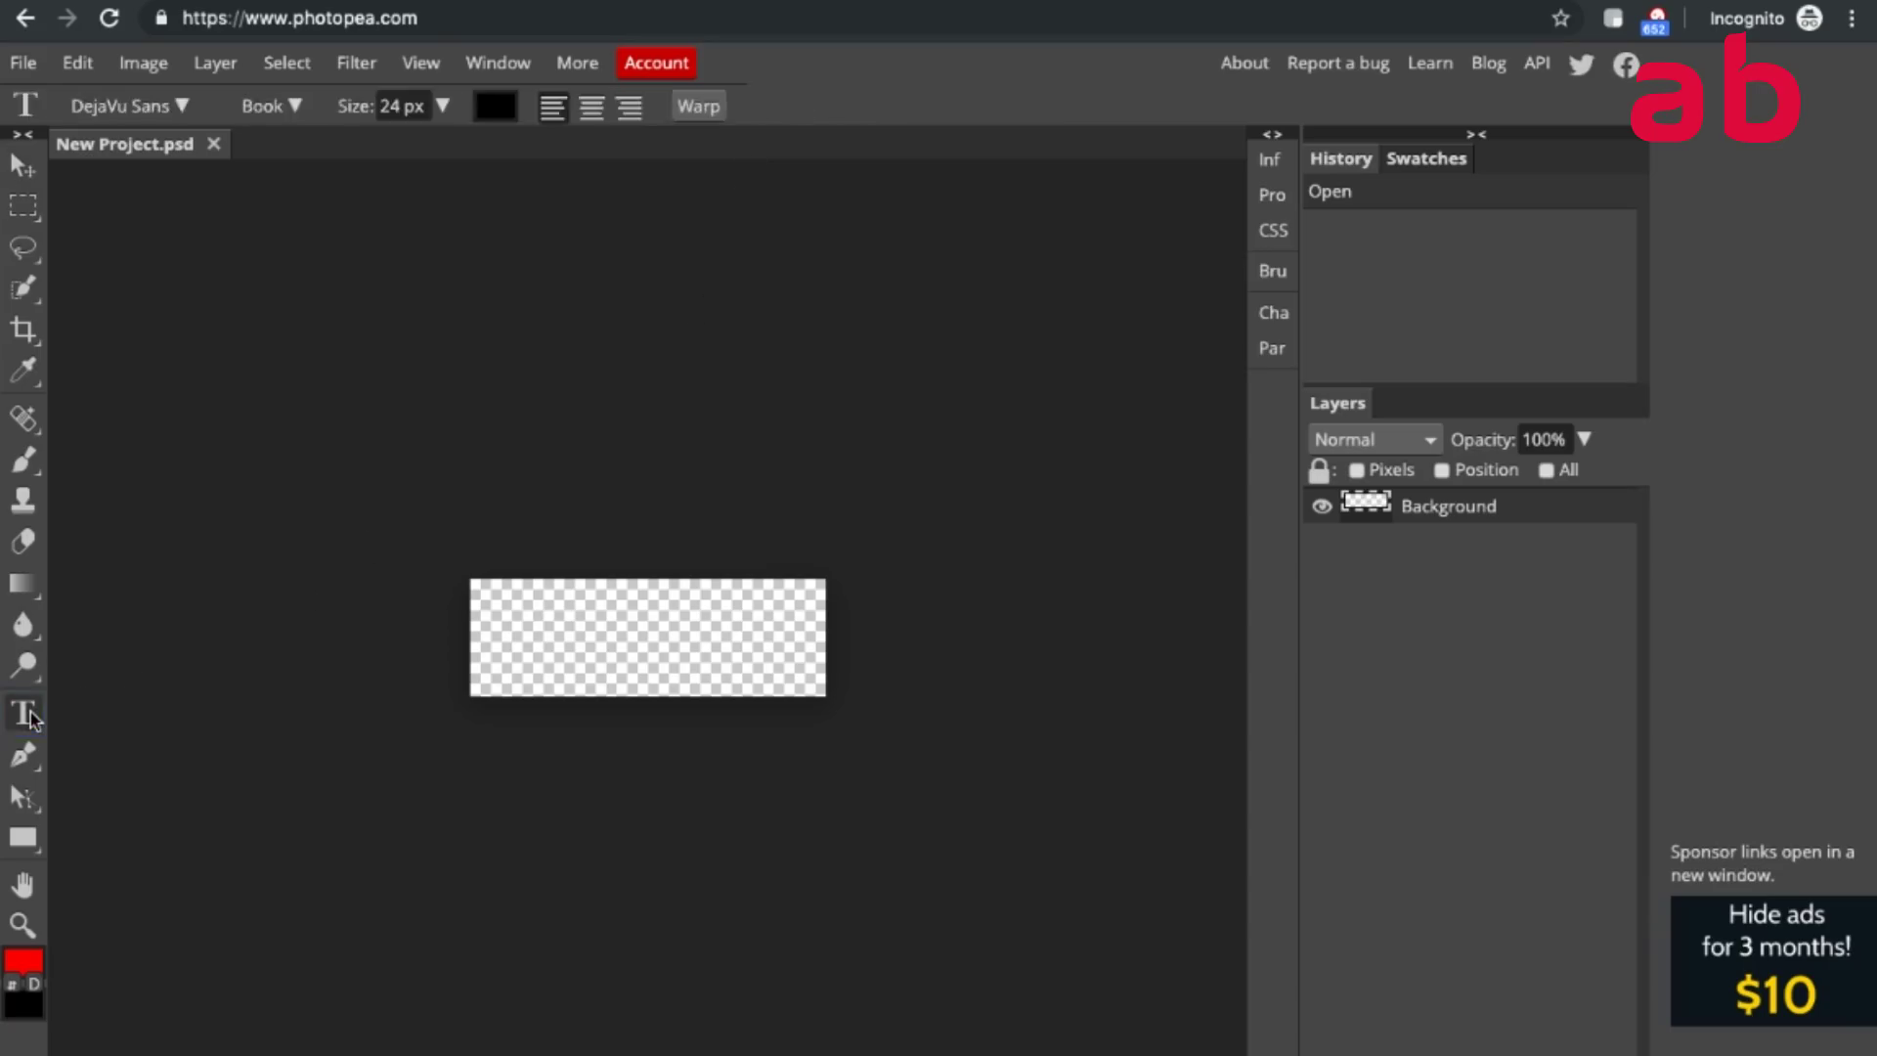
pyautogui.click(524, 637)
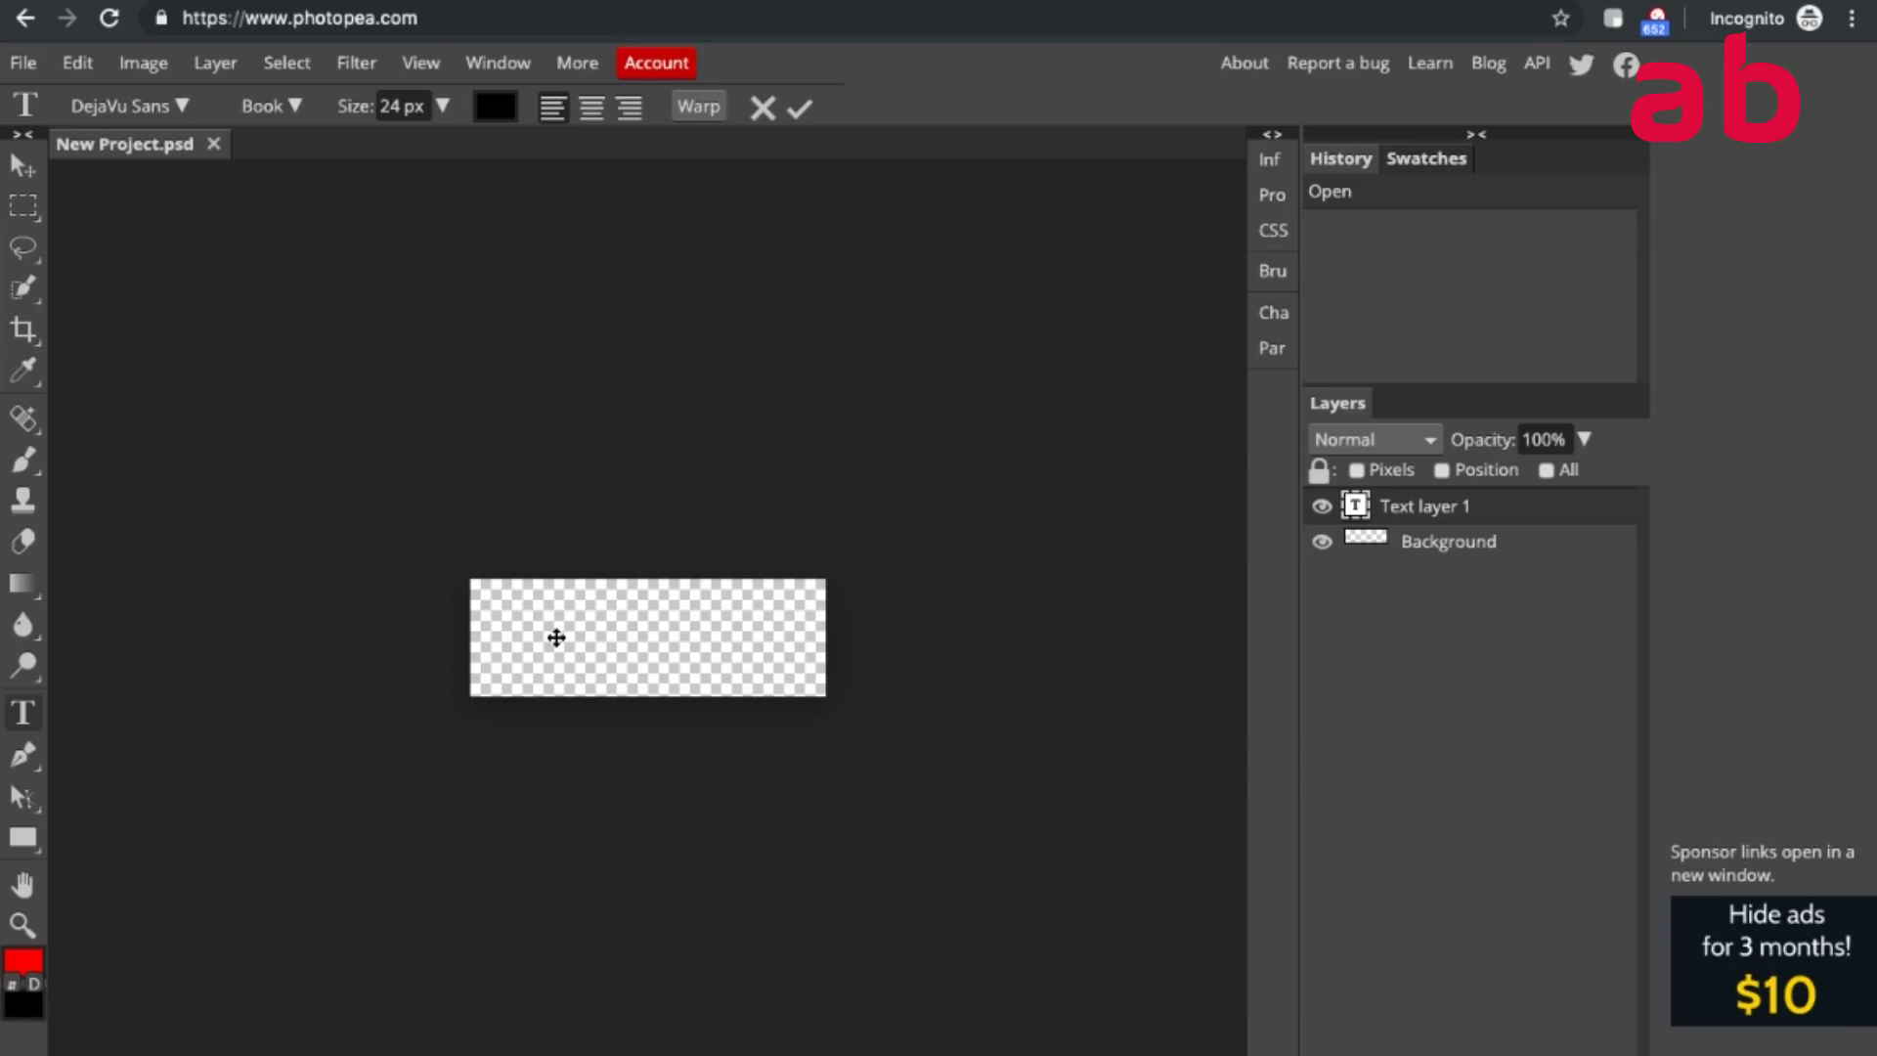
pyautogui.click(20, 719)
pyautogui.click(510, 633)
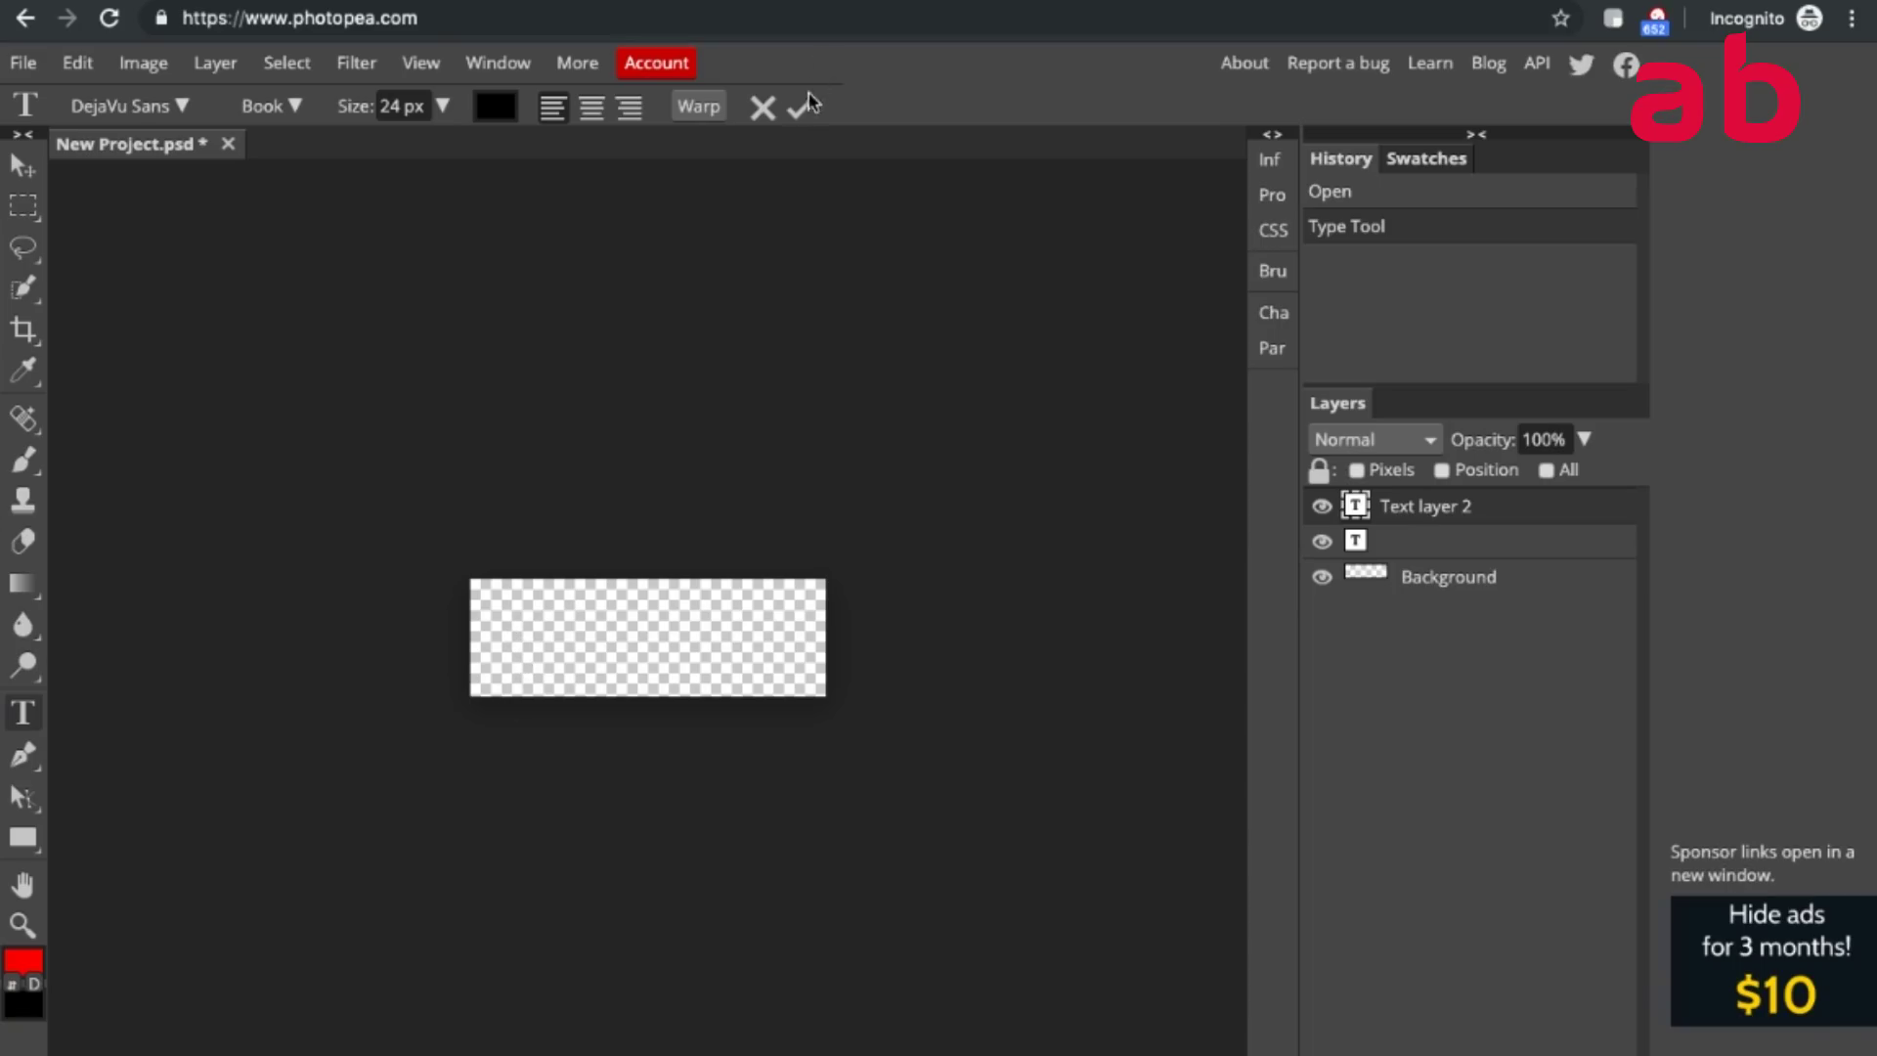
pyautogui.click(805, 102)
pyautogui.click(500, 623)
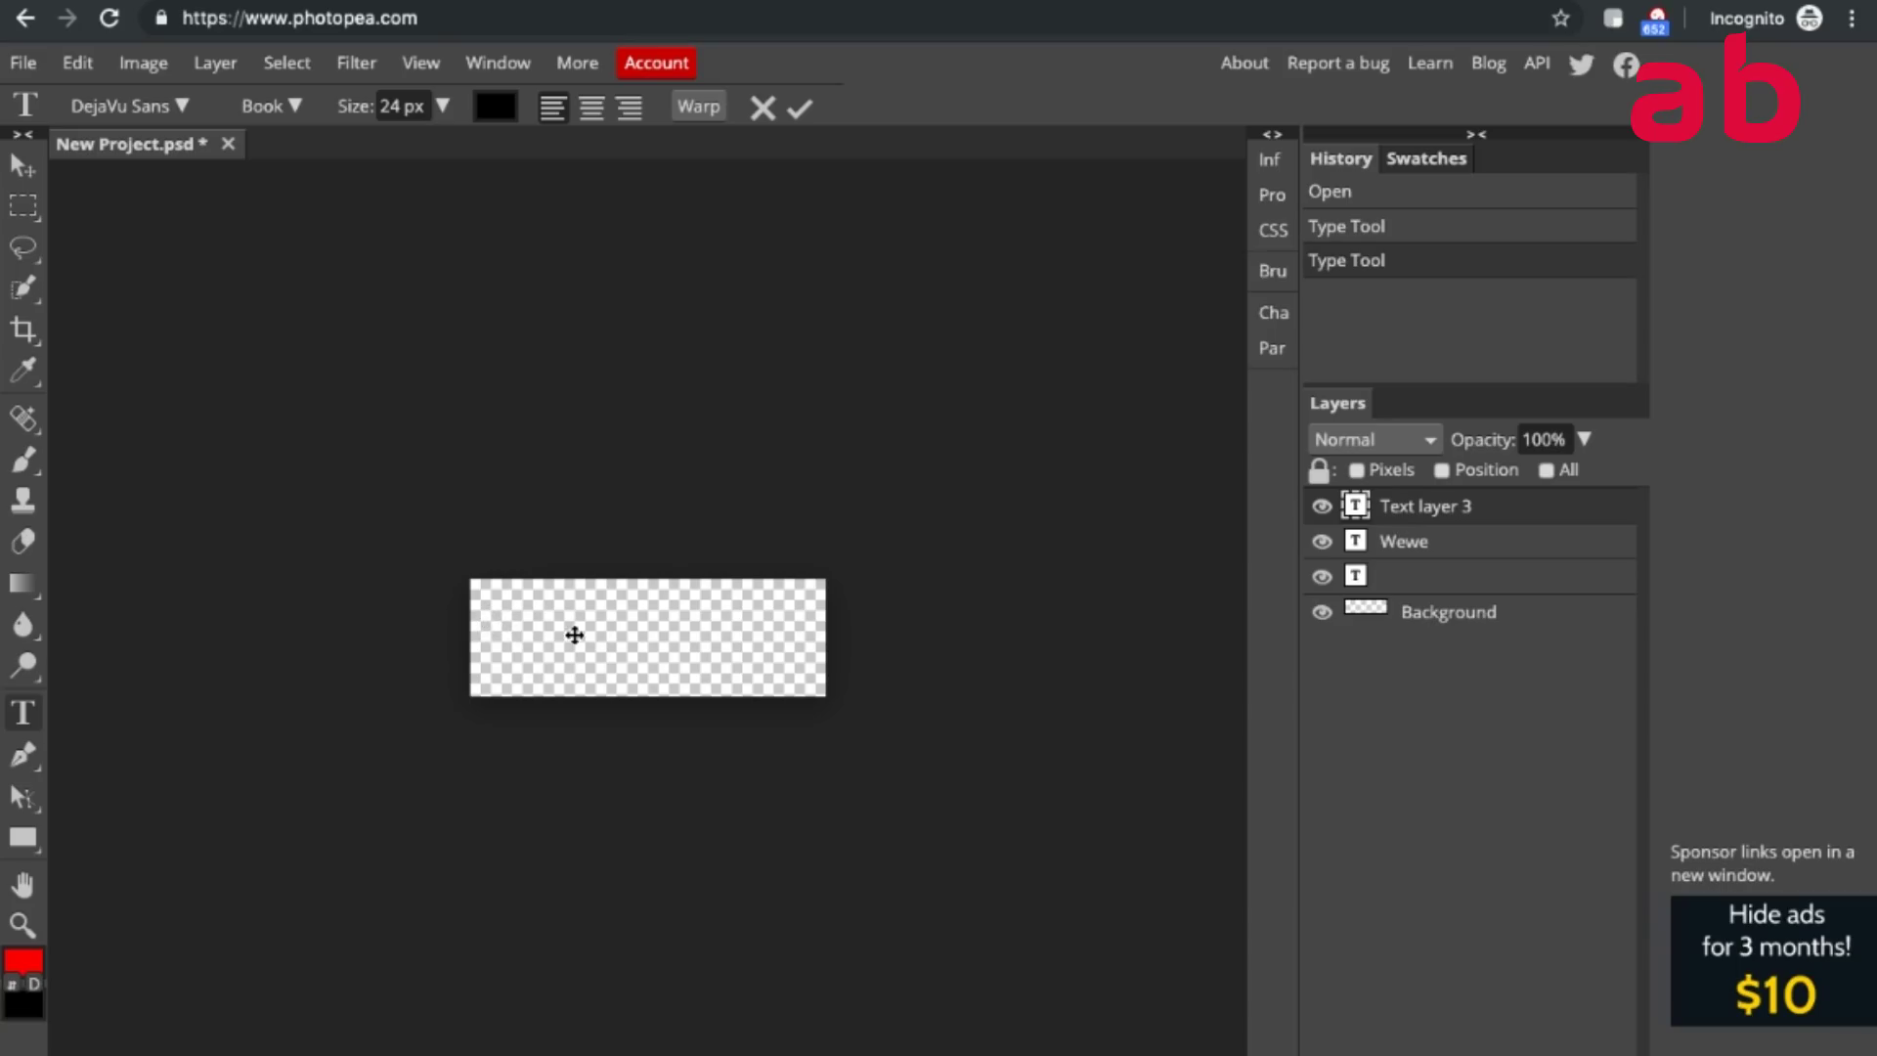
pyautogui.click(37, 716)
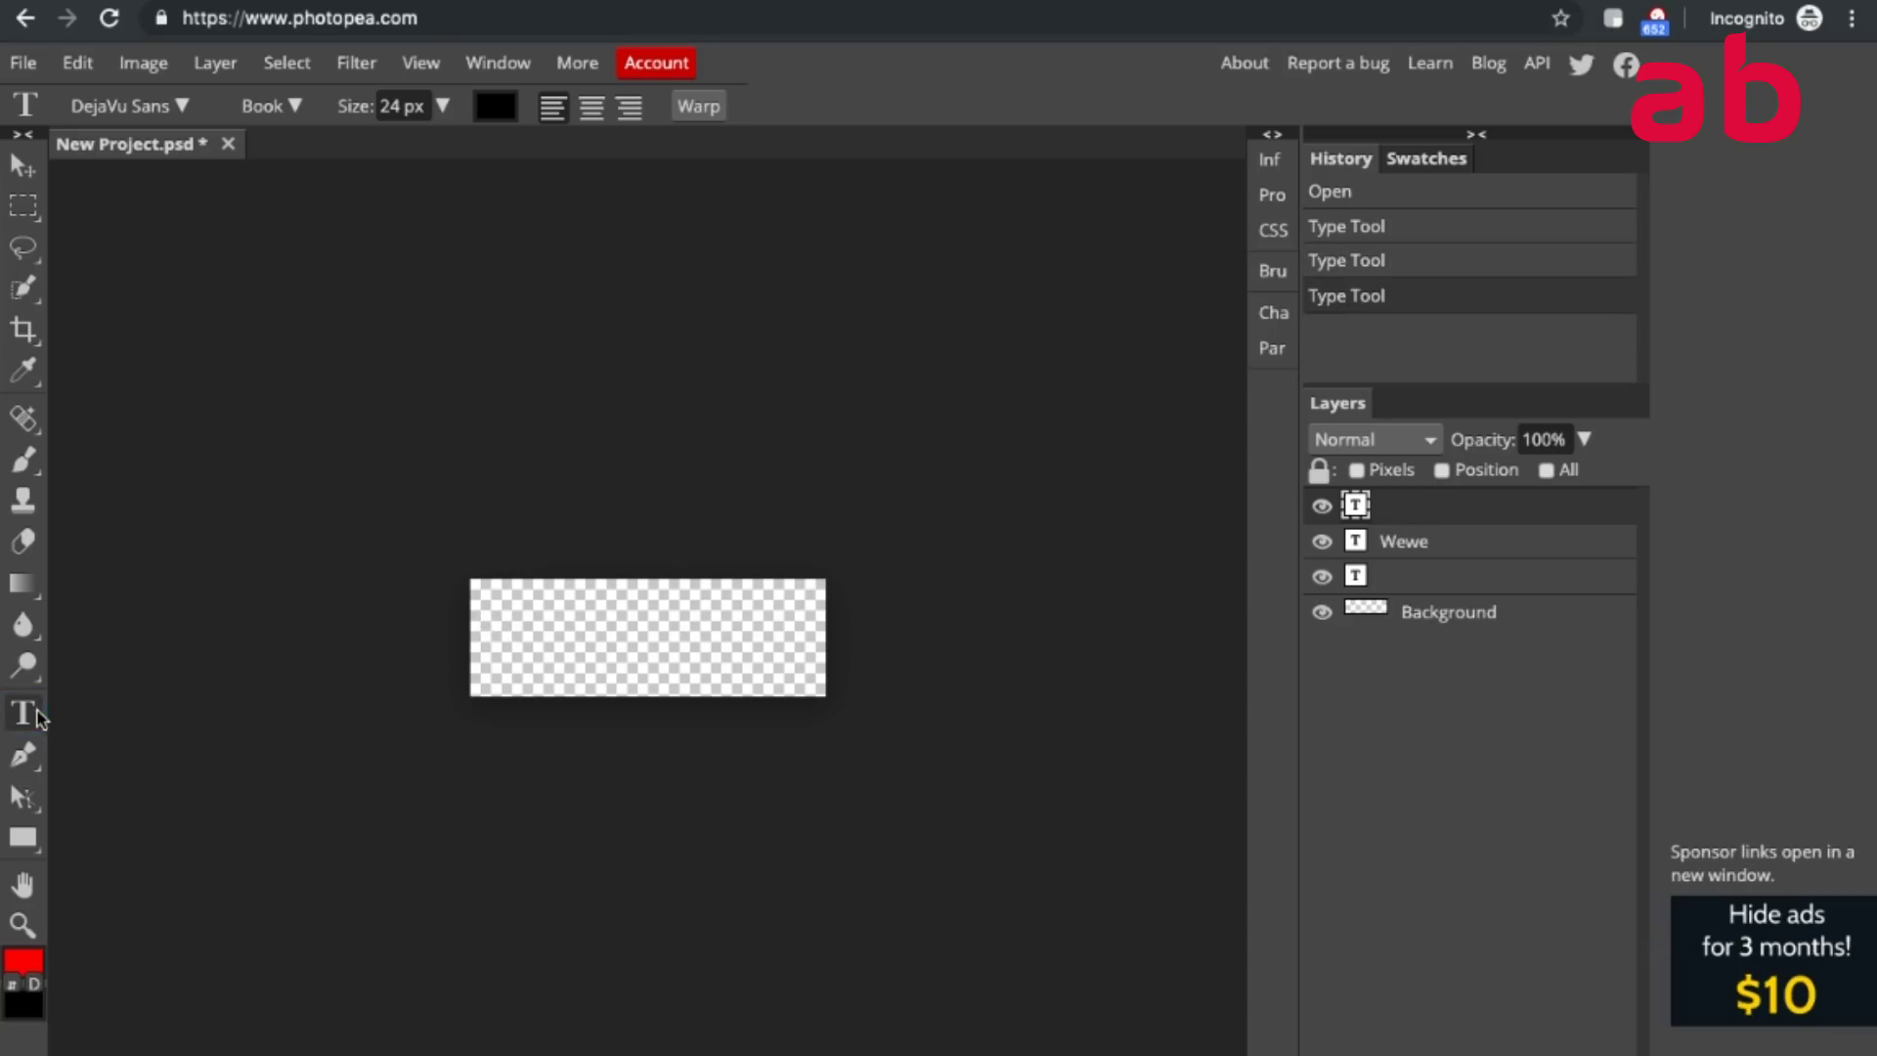
# Draw a text box across the canvas, enter "Wellness 99" in it, and widen the box.
pyautogui.moveTo(498, 614); pyautogui.dragTo(654, 652)
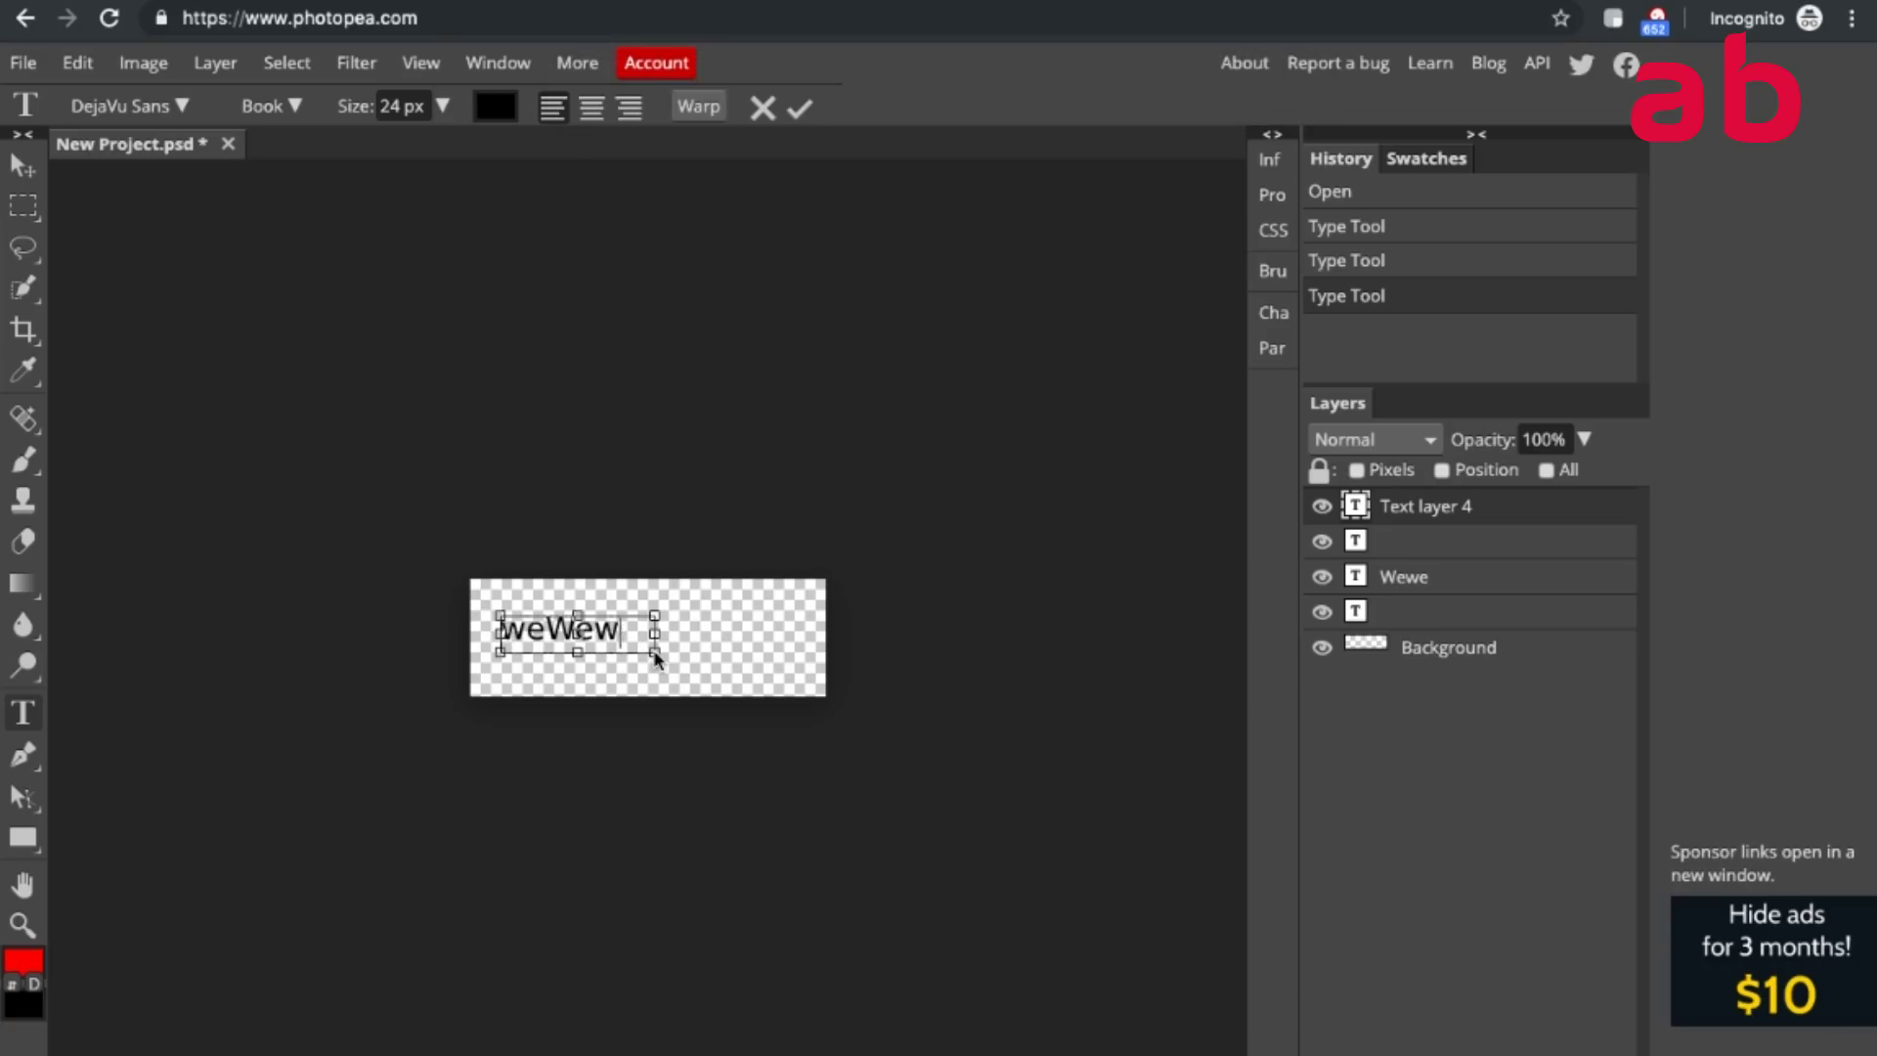
pyautogui.press('BackSpace')
pyautogui.press('BackSpace')
pyautogui.press('BackSpace')
pyautogui.press('BackSpace')
pyautogui.press('BackSpace')
pyautogui.press('BackSpace')
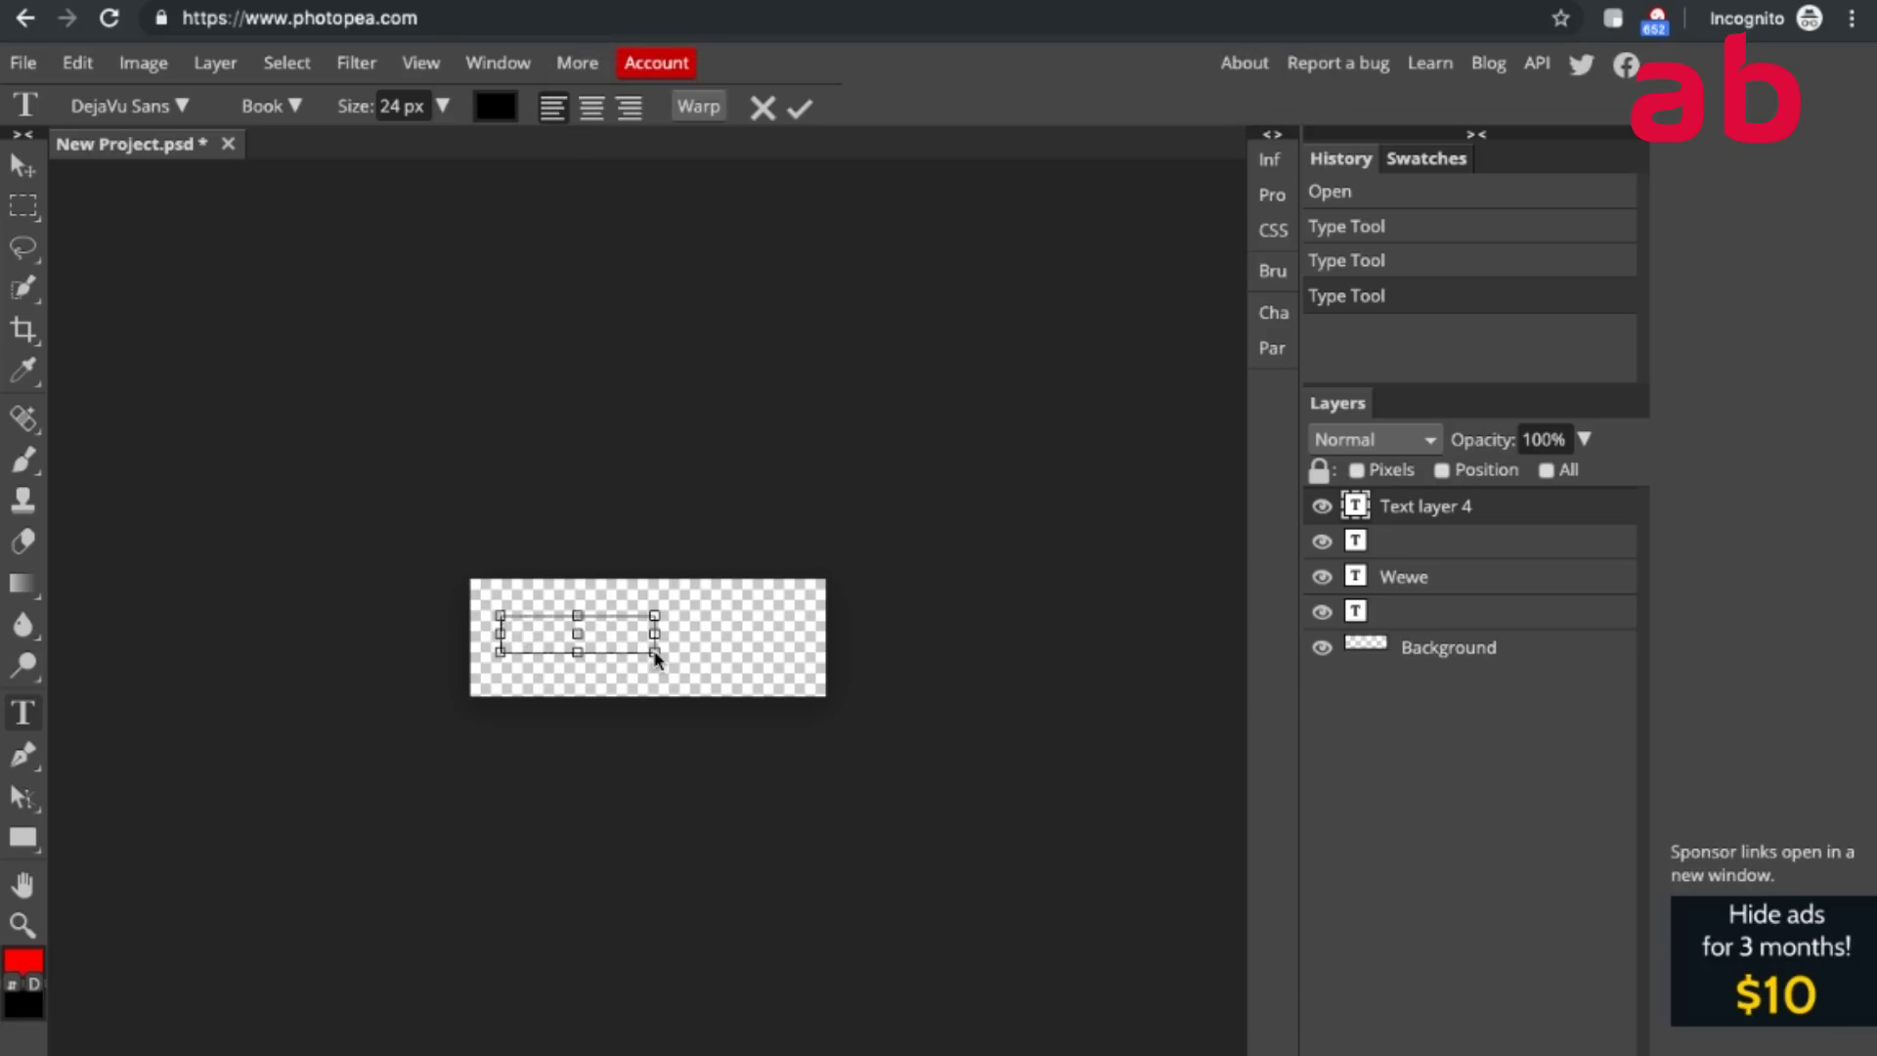
pyautogui.write('Wellnes')
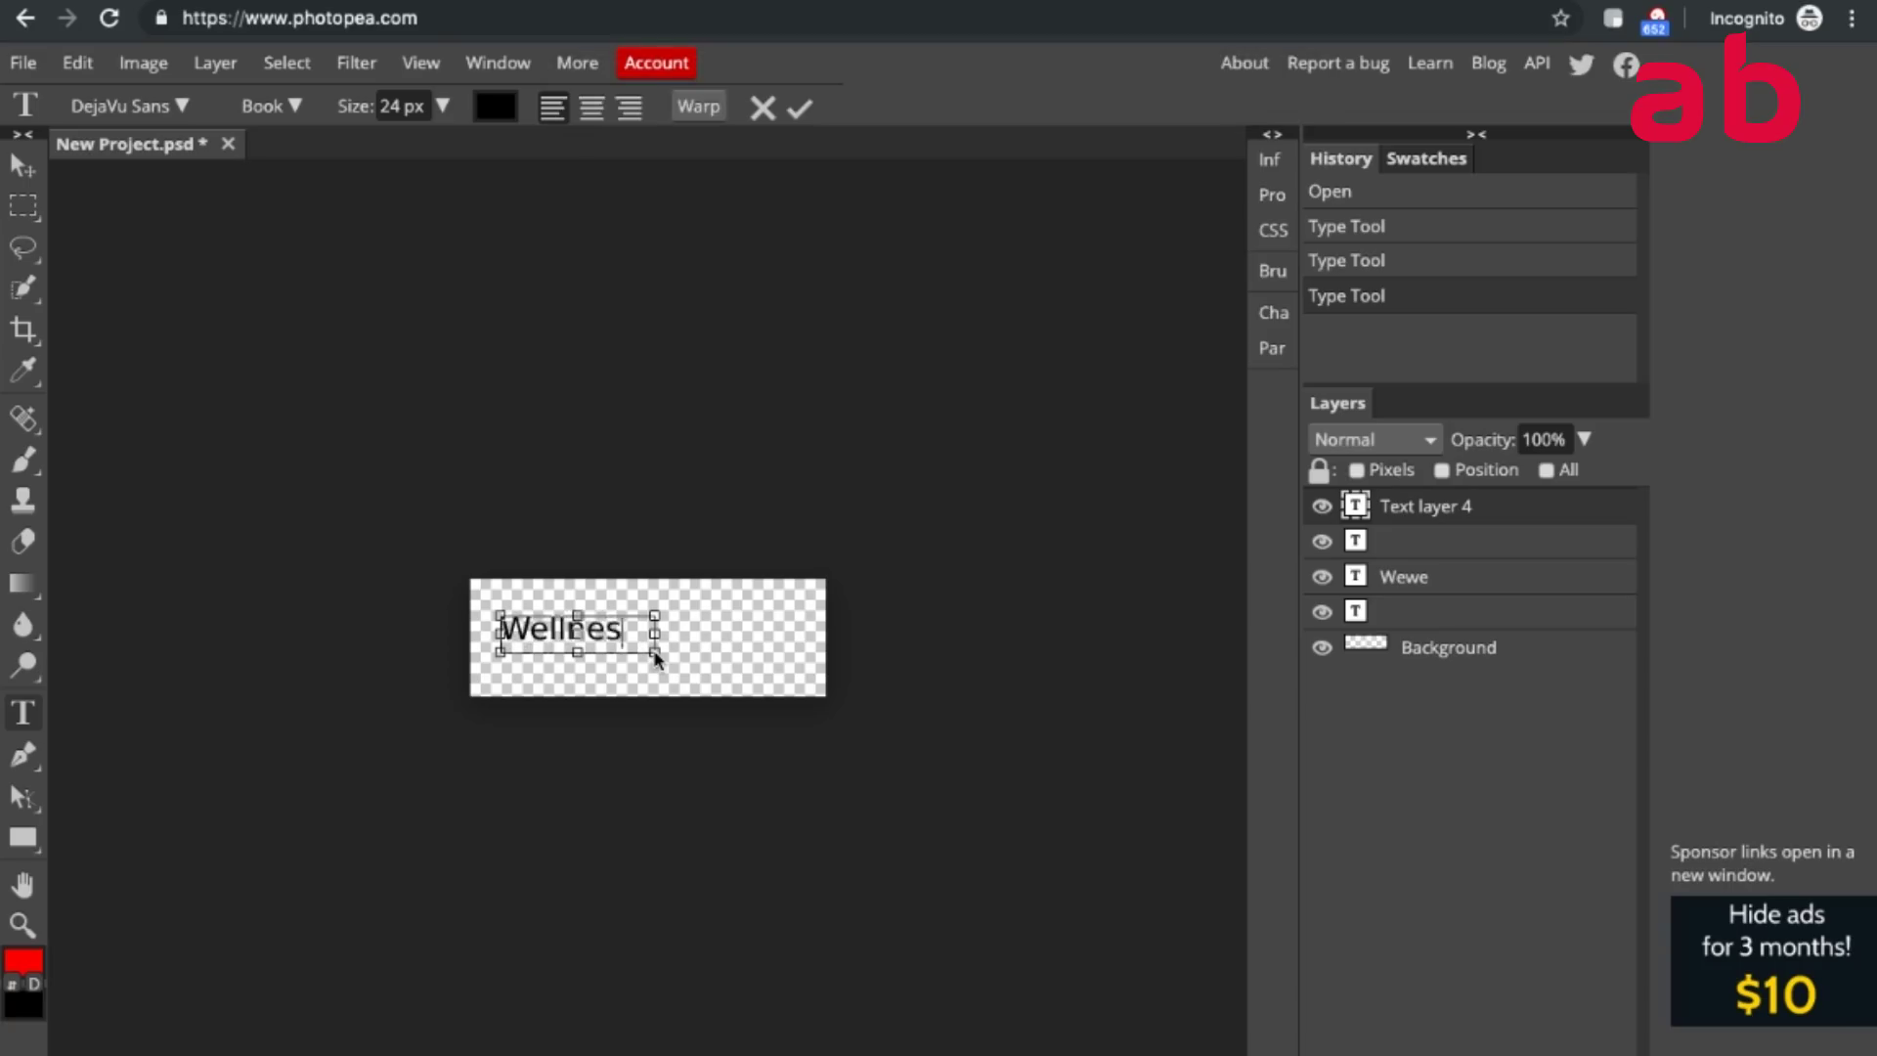
pyautogui.write('s')
pyautogui.press('Return')
pyautogui.moveTo(658, 633); pyautogui.dragTo(734, 634)
# Try enlarging the "Wellness 99" text to 49 px and 39 px with a wider text box, and discard the text edit.
pyautogui.hotkey('ctrl', 'a')
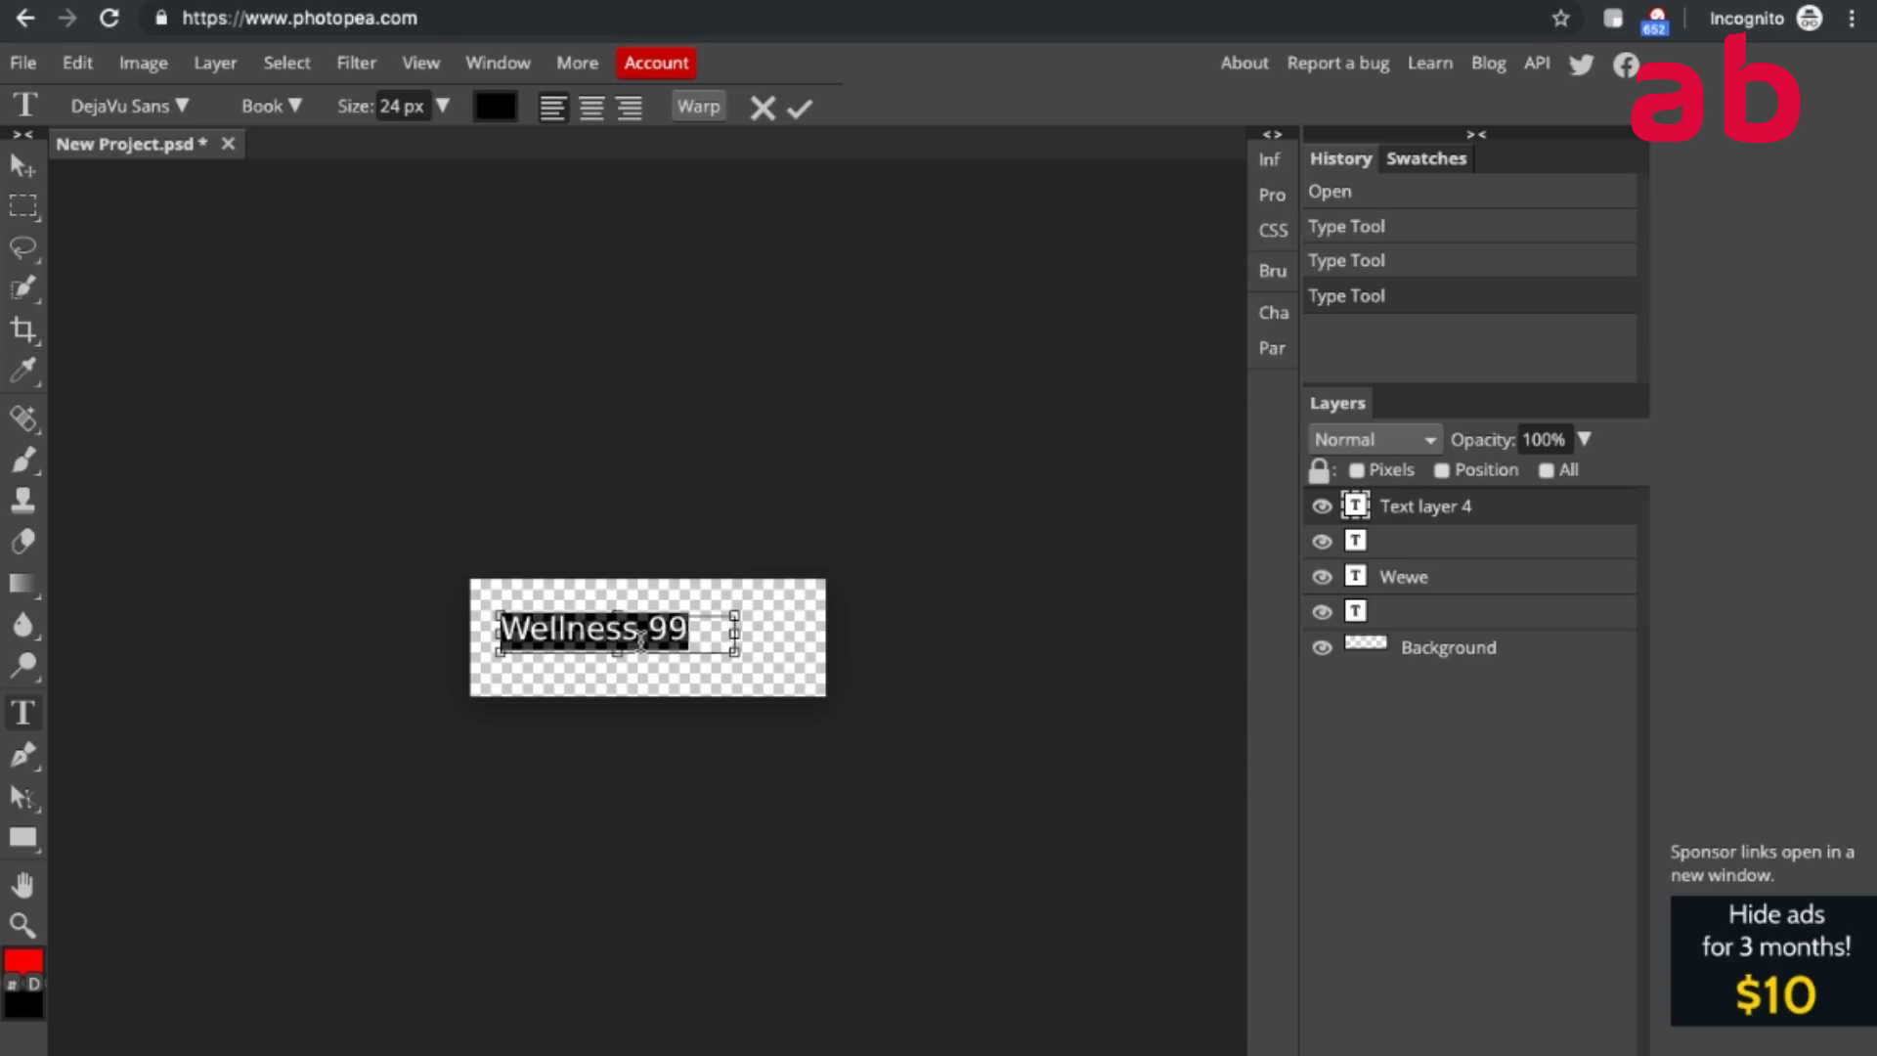
pyautogui.click(444, 107)
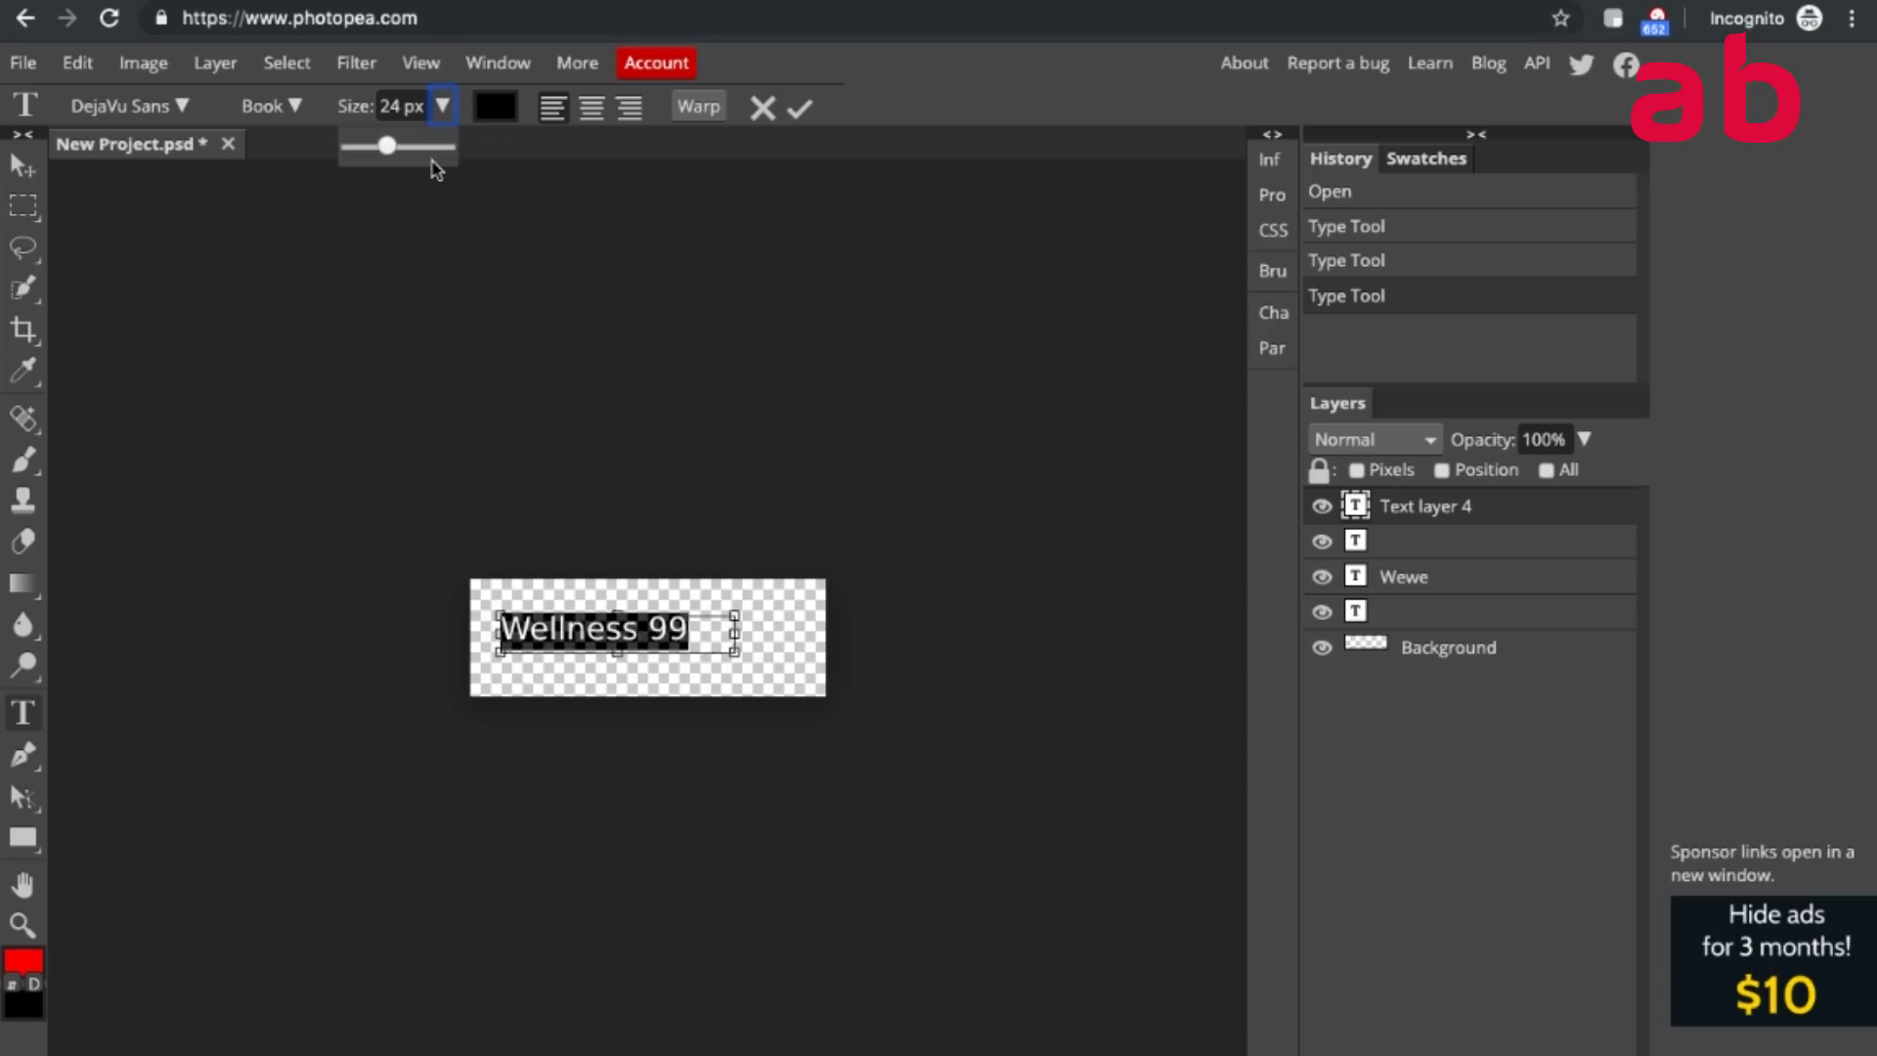
pyautogui.moveTo(393, 162); pyautogui.dragTo(399, 148)
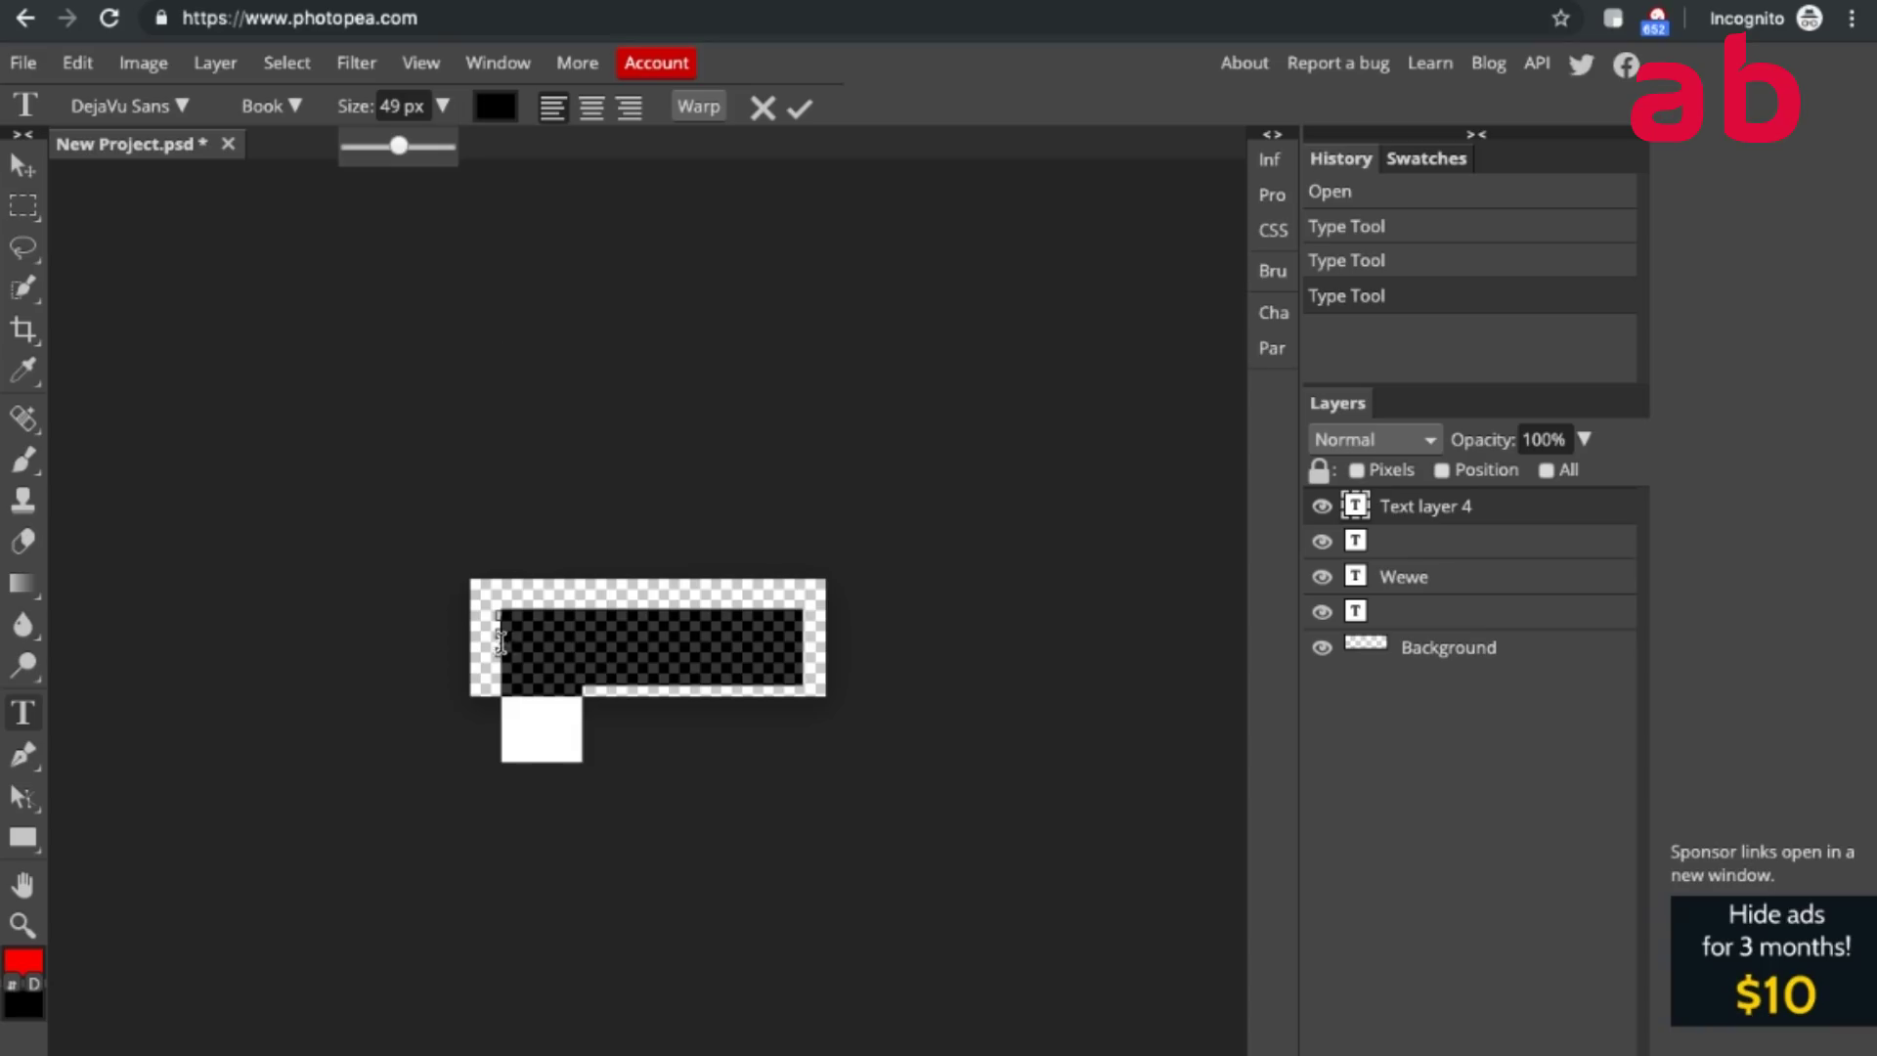
pyautogui.moveTo(497, 635); pyautogui.dragTo(476, 635)
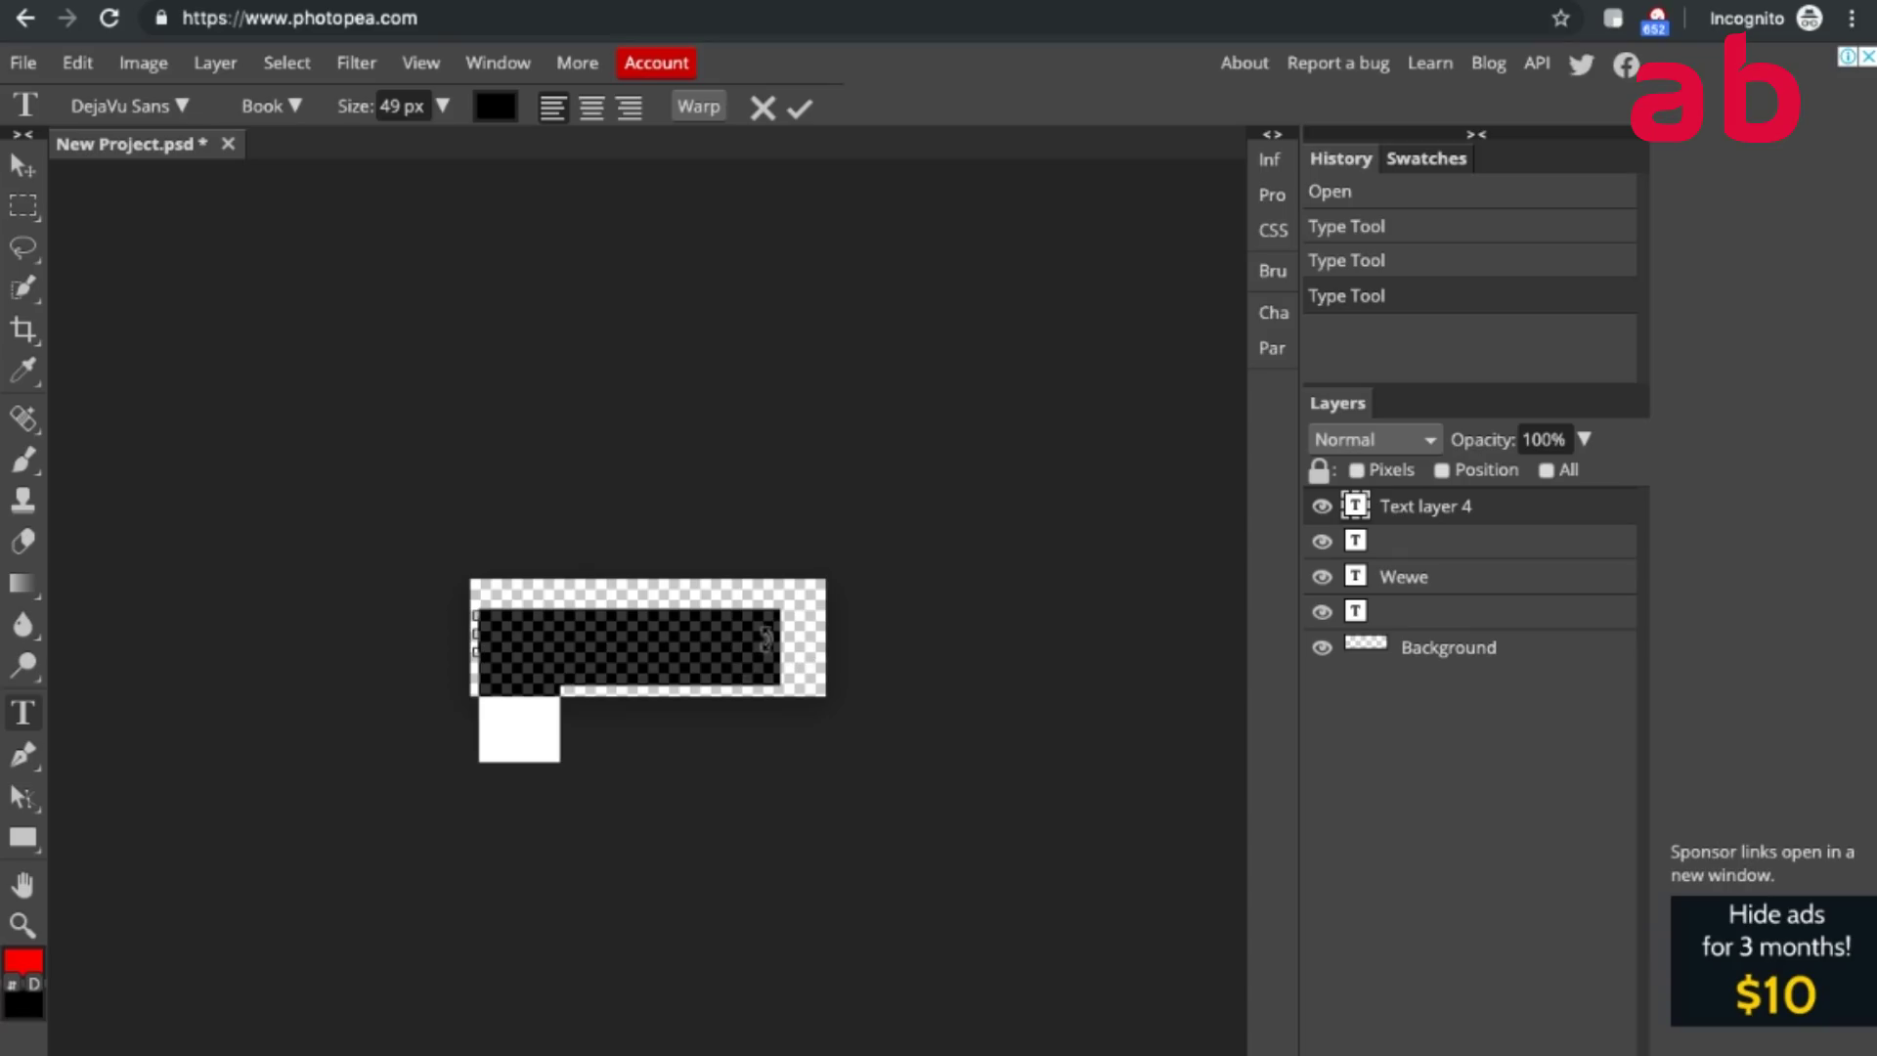
pyautogui.click(442, 105)
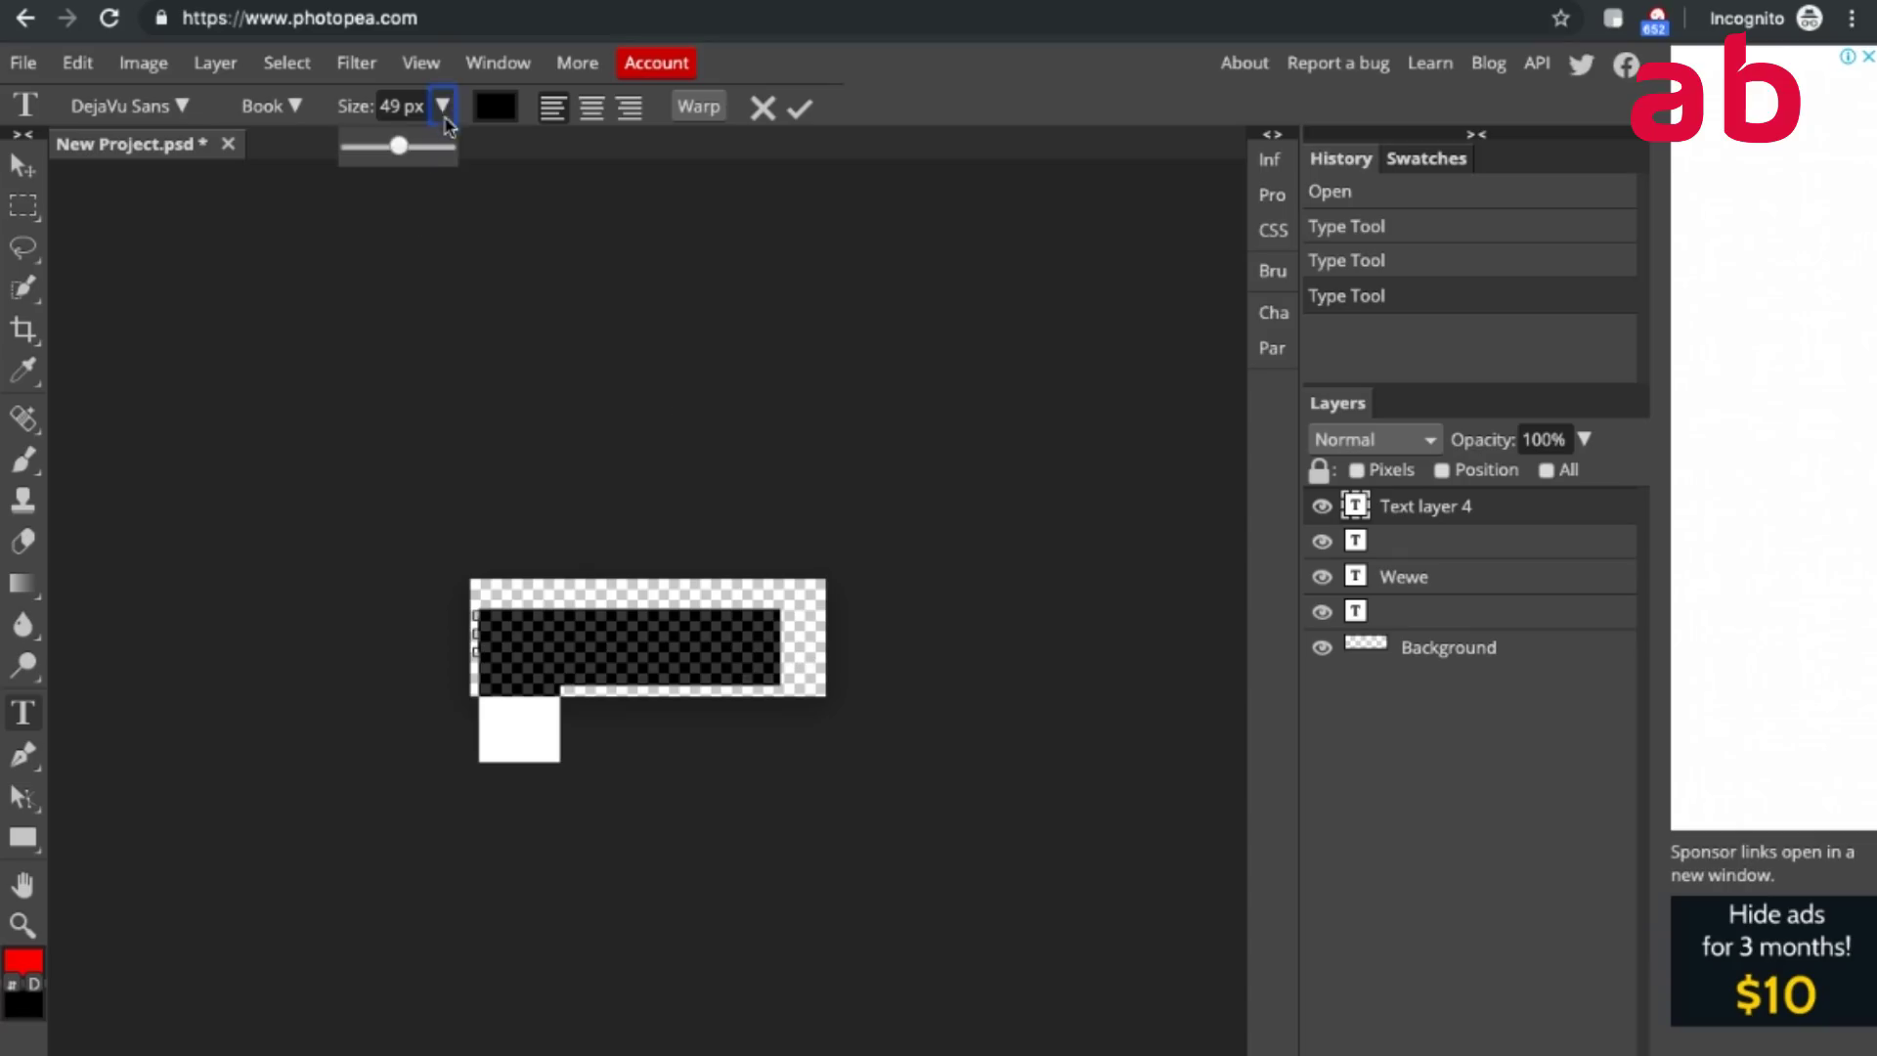
pyautogui.moveTo(403, 153); pyautogui.dragTo(396, 154)
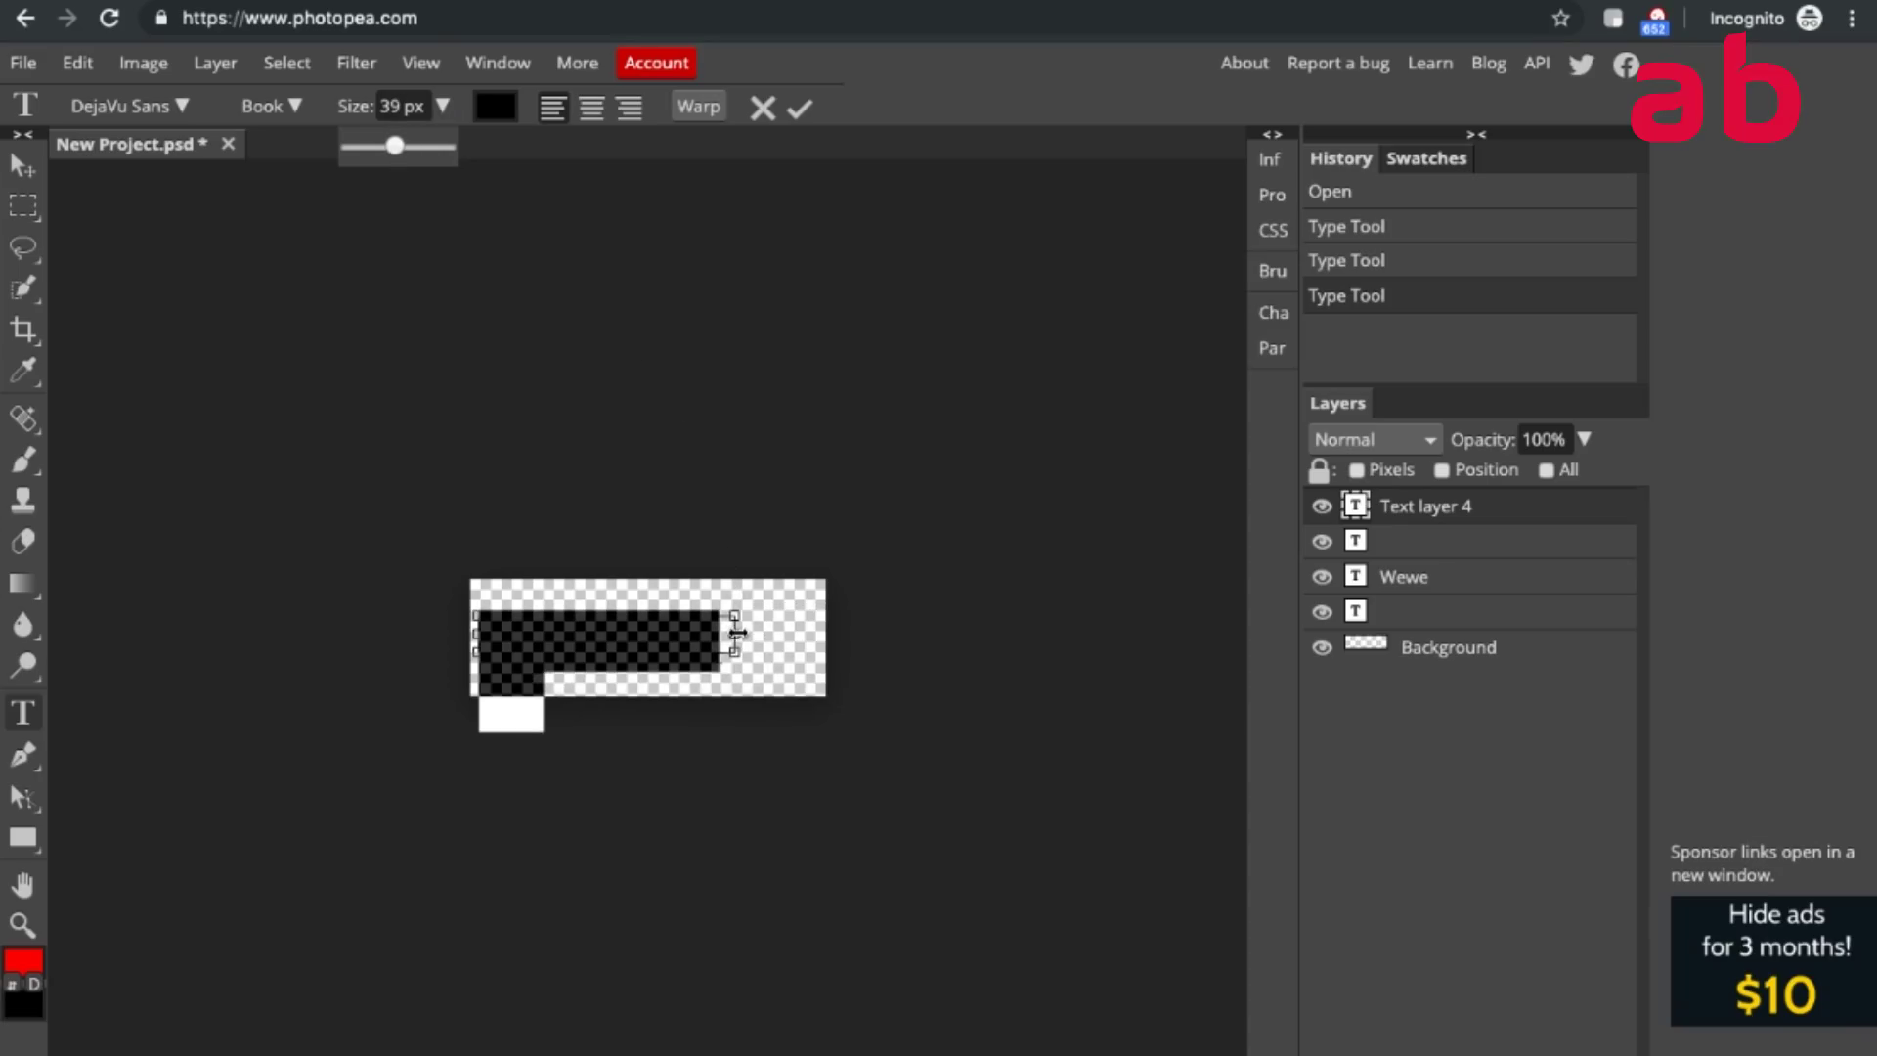
pyautogui.moveTo(737, 633); pyautogui.dragTo(791, 623)
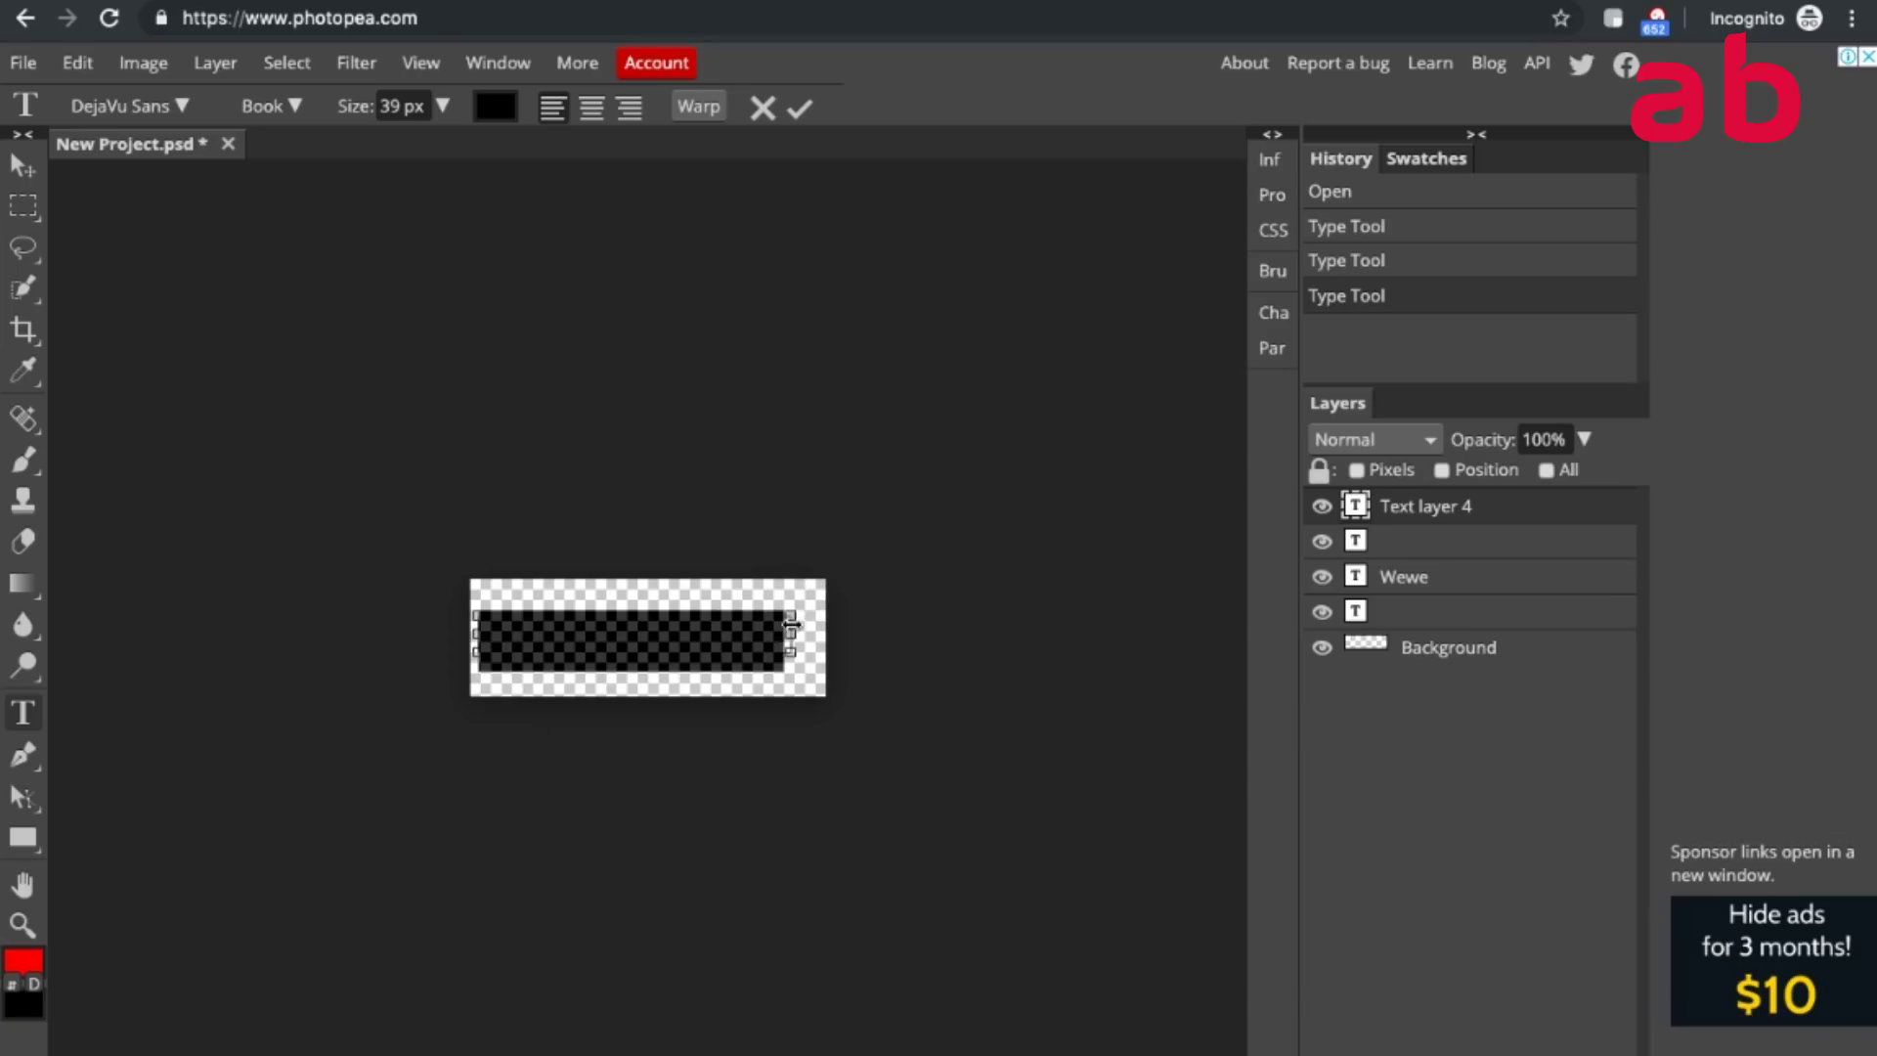
pyautogui.press('Escape')
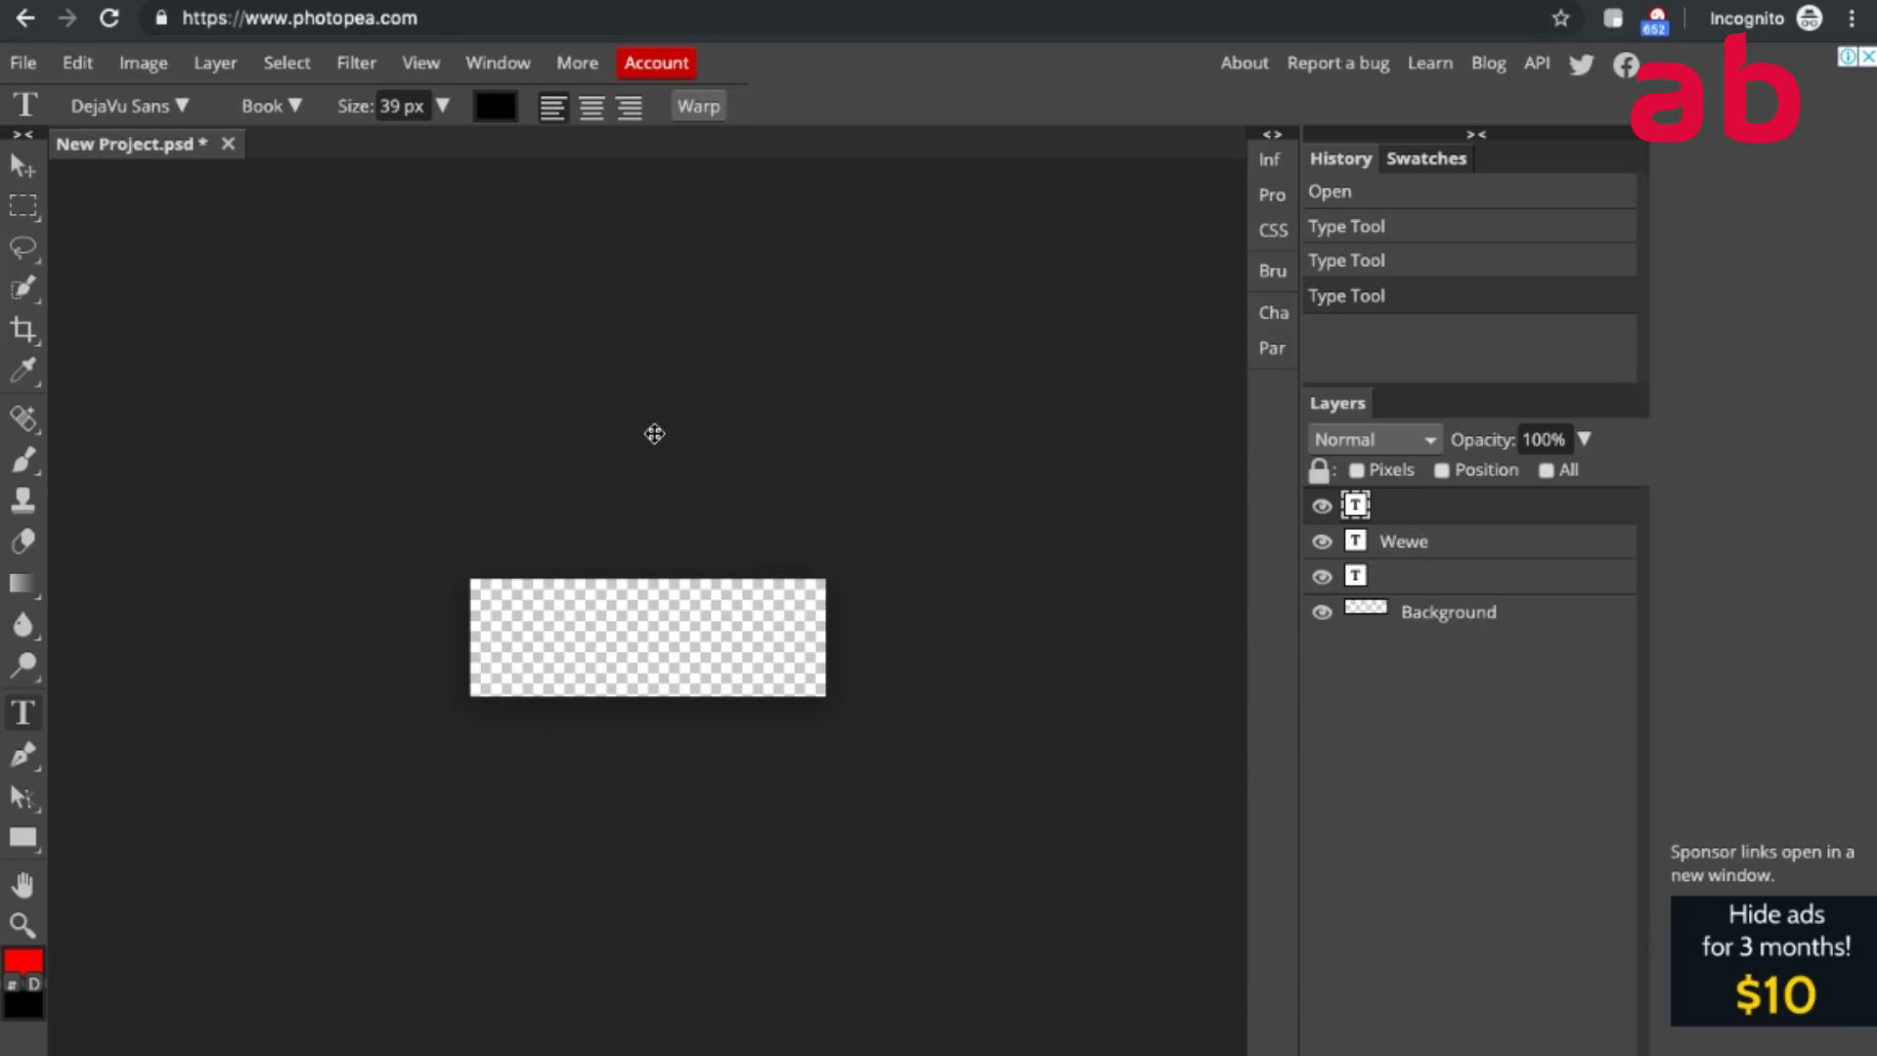
pyautogui.click(736, 630)
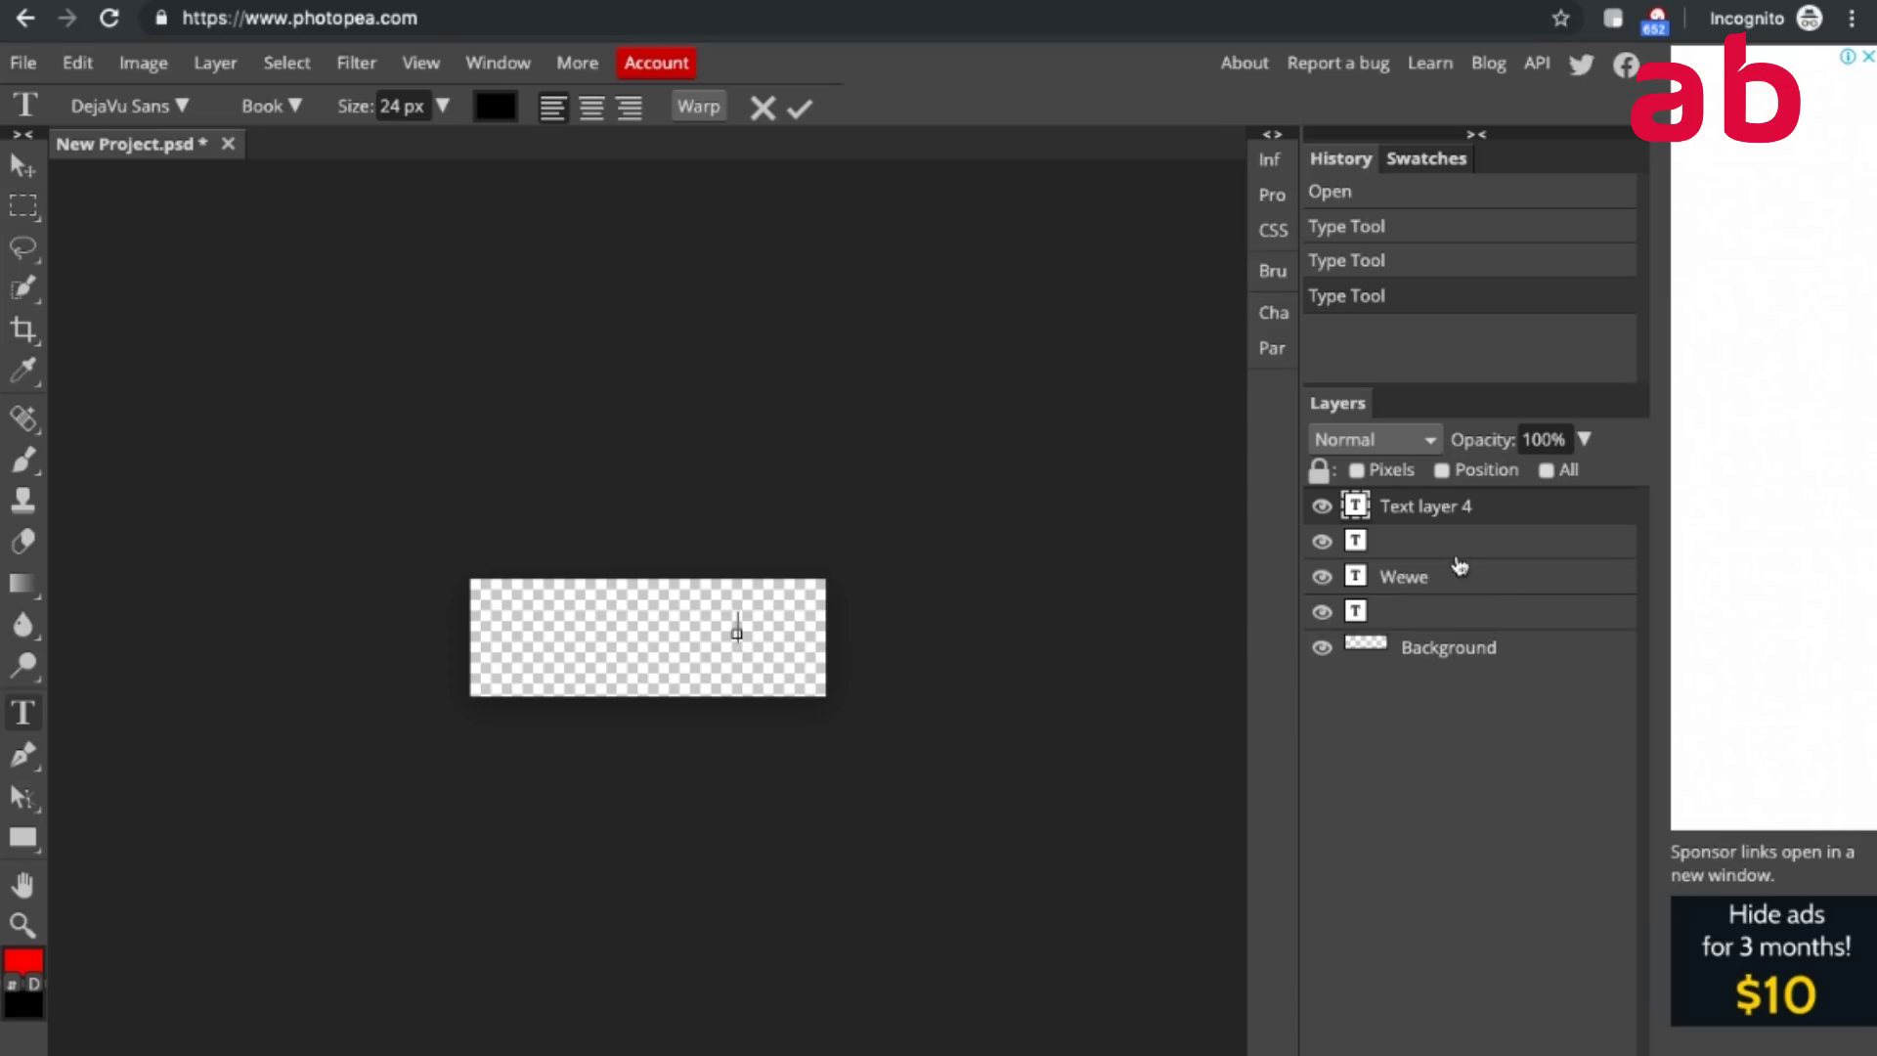
pyautogui.click(1457, 507)
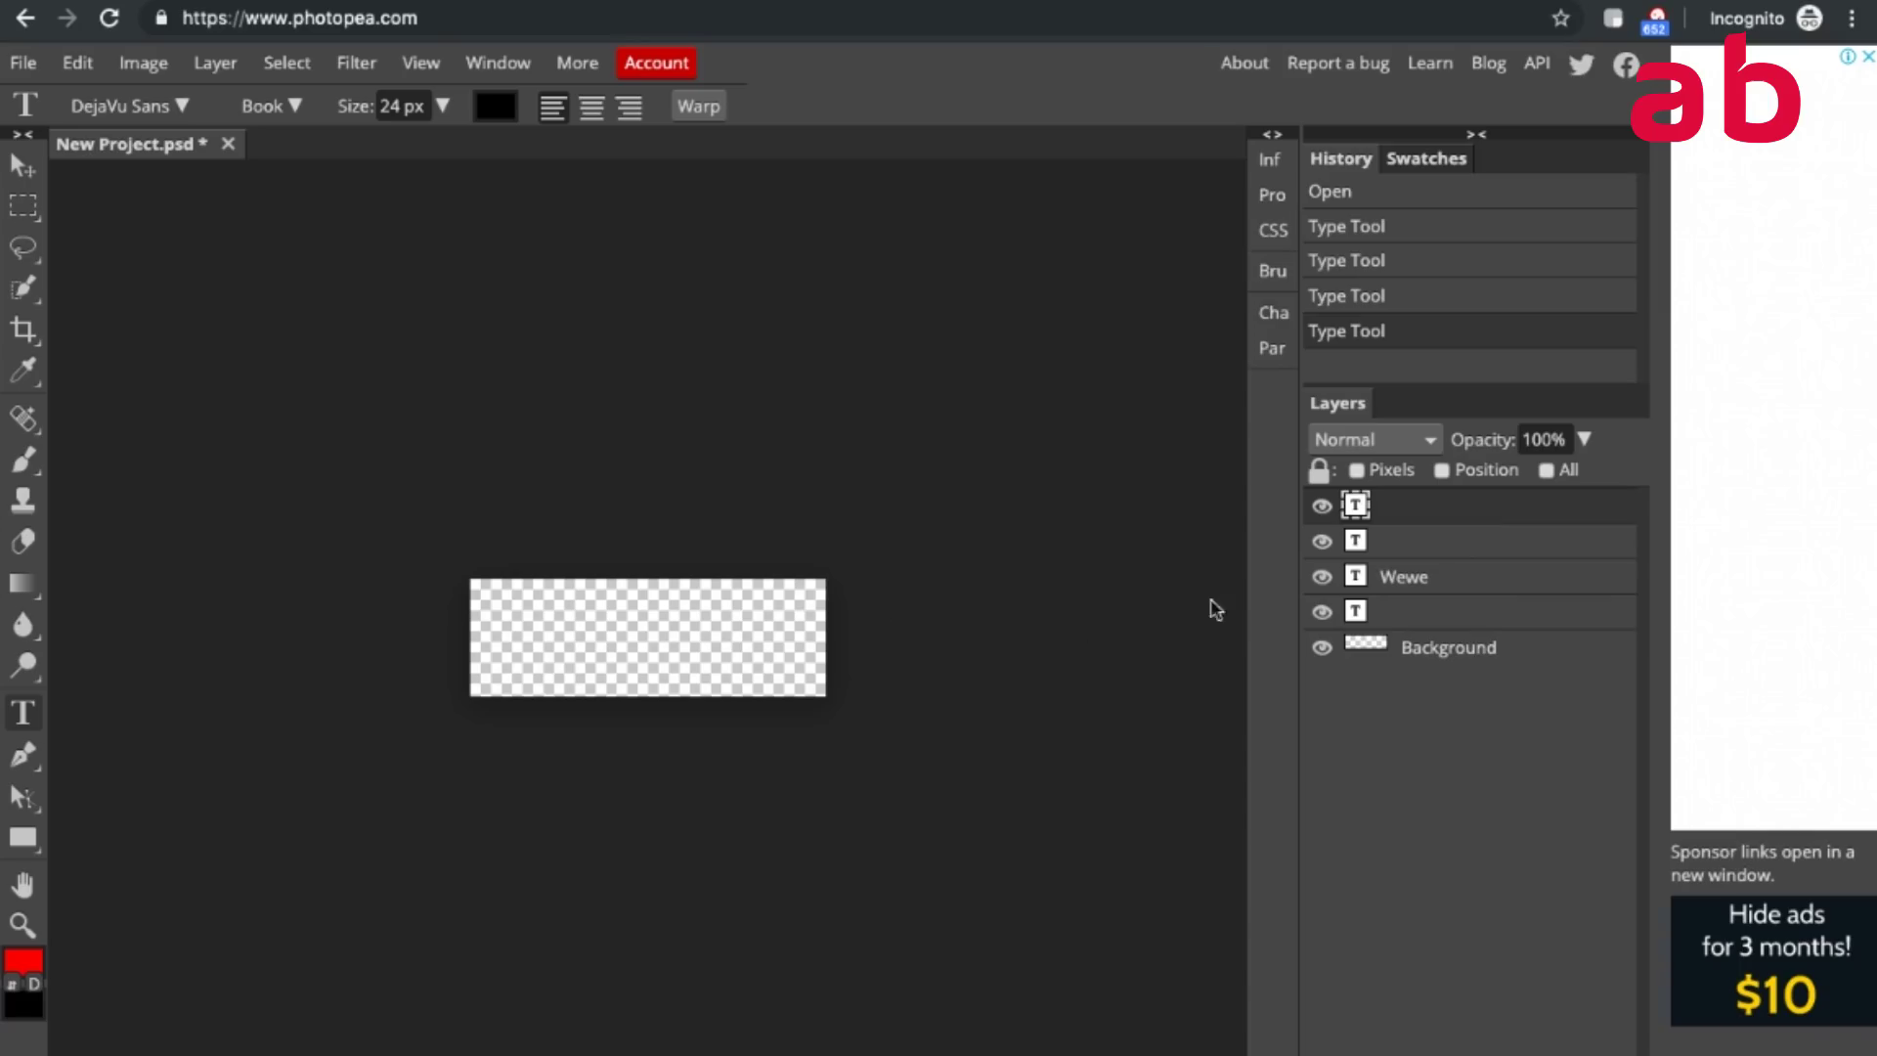
pyautogui.click(1380, 577)
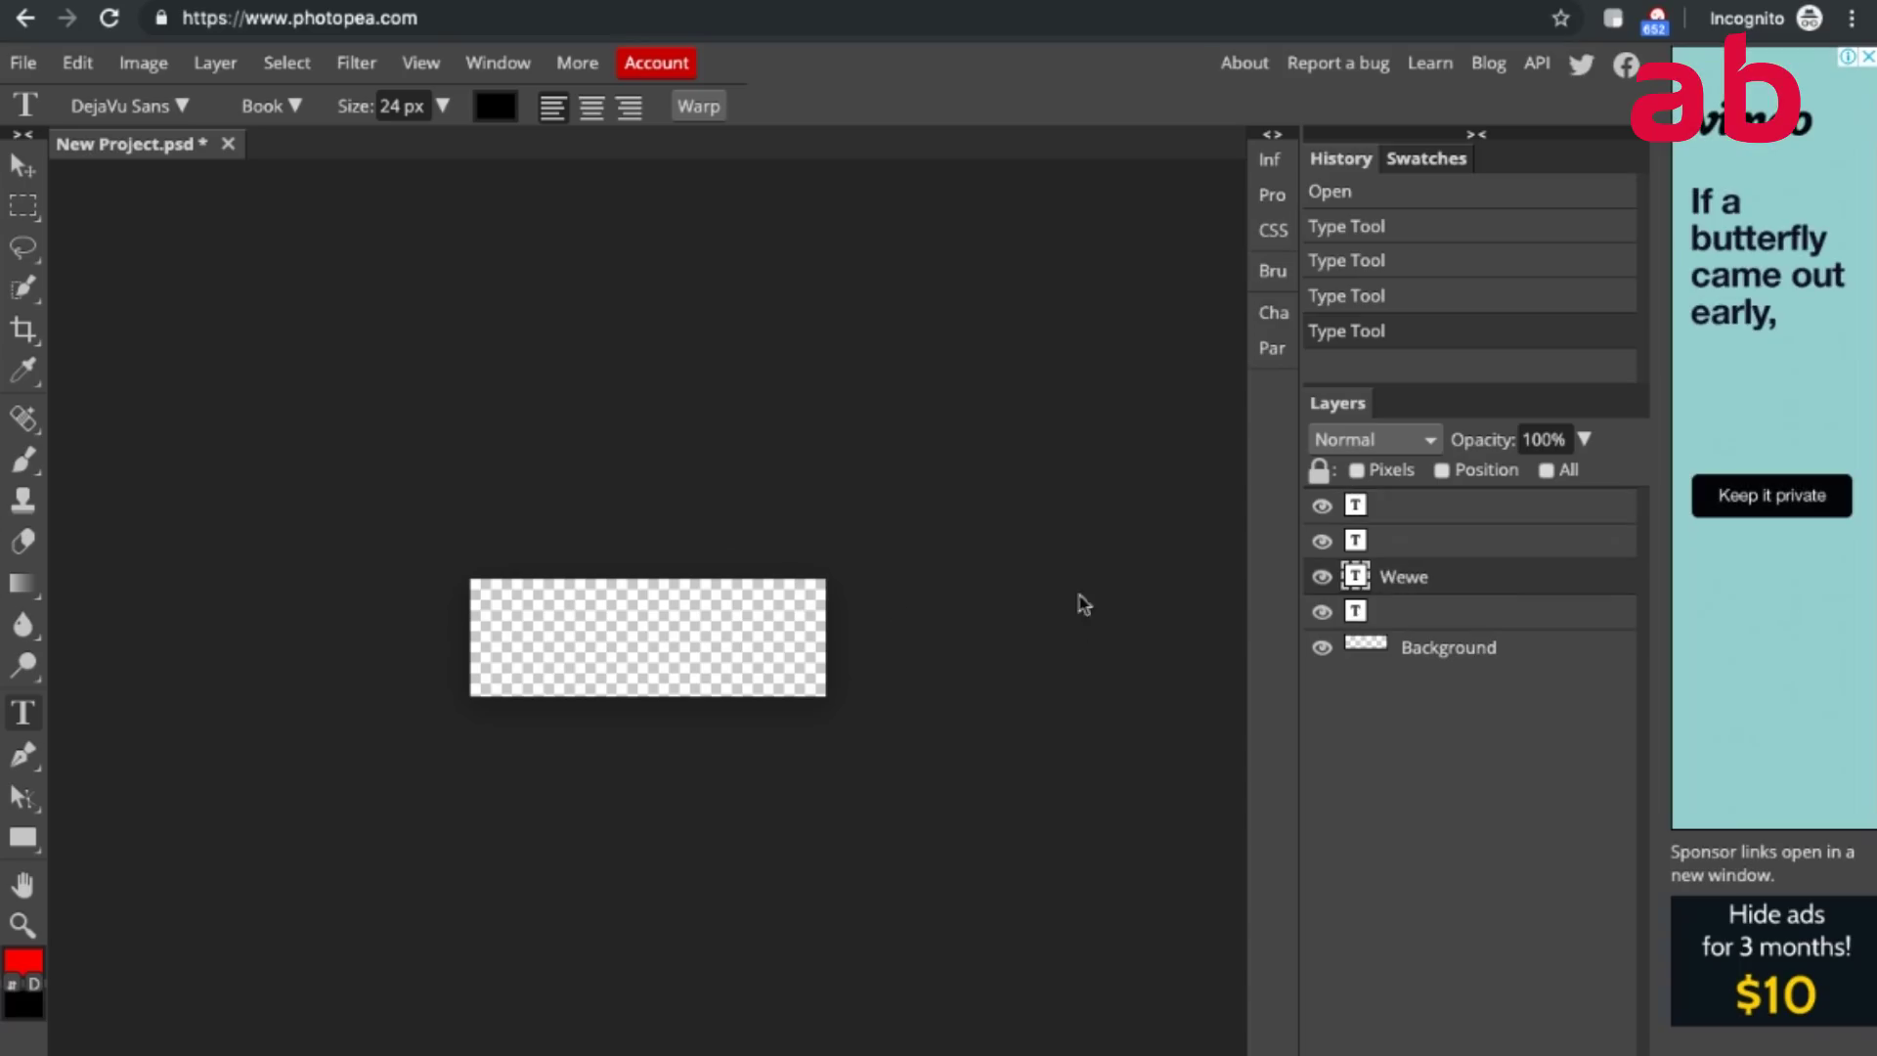
# Add a new text layer reading "wellness 99" on the transparent canvas.
pyautogui.click(561, 640)
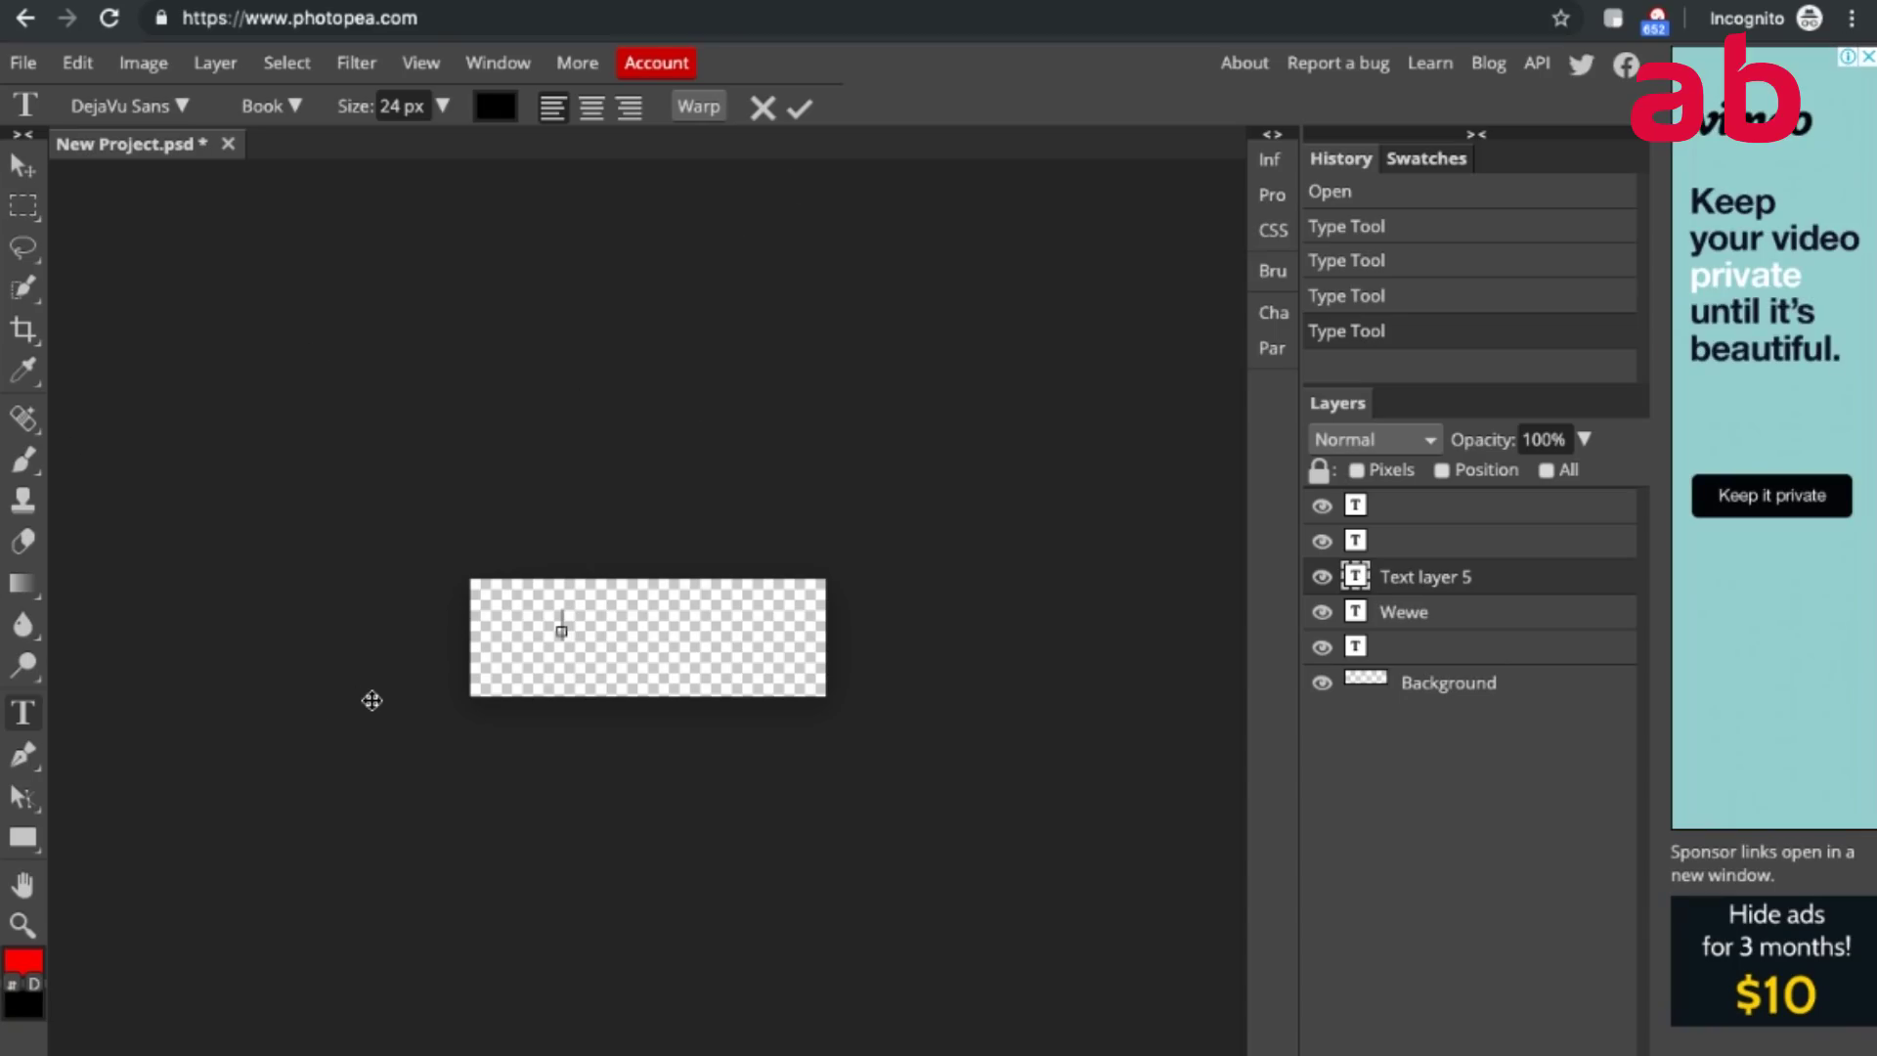
pyautogui.write('well')
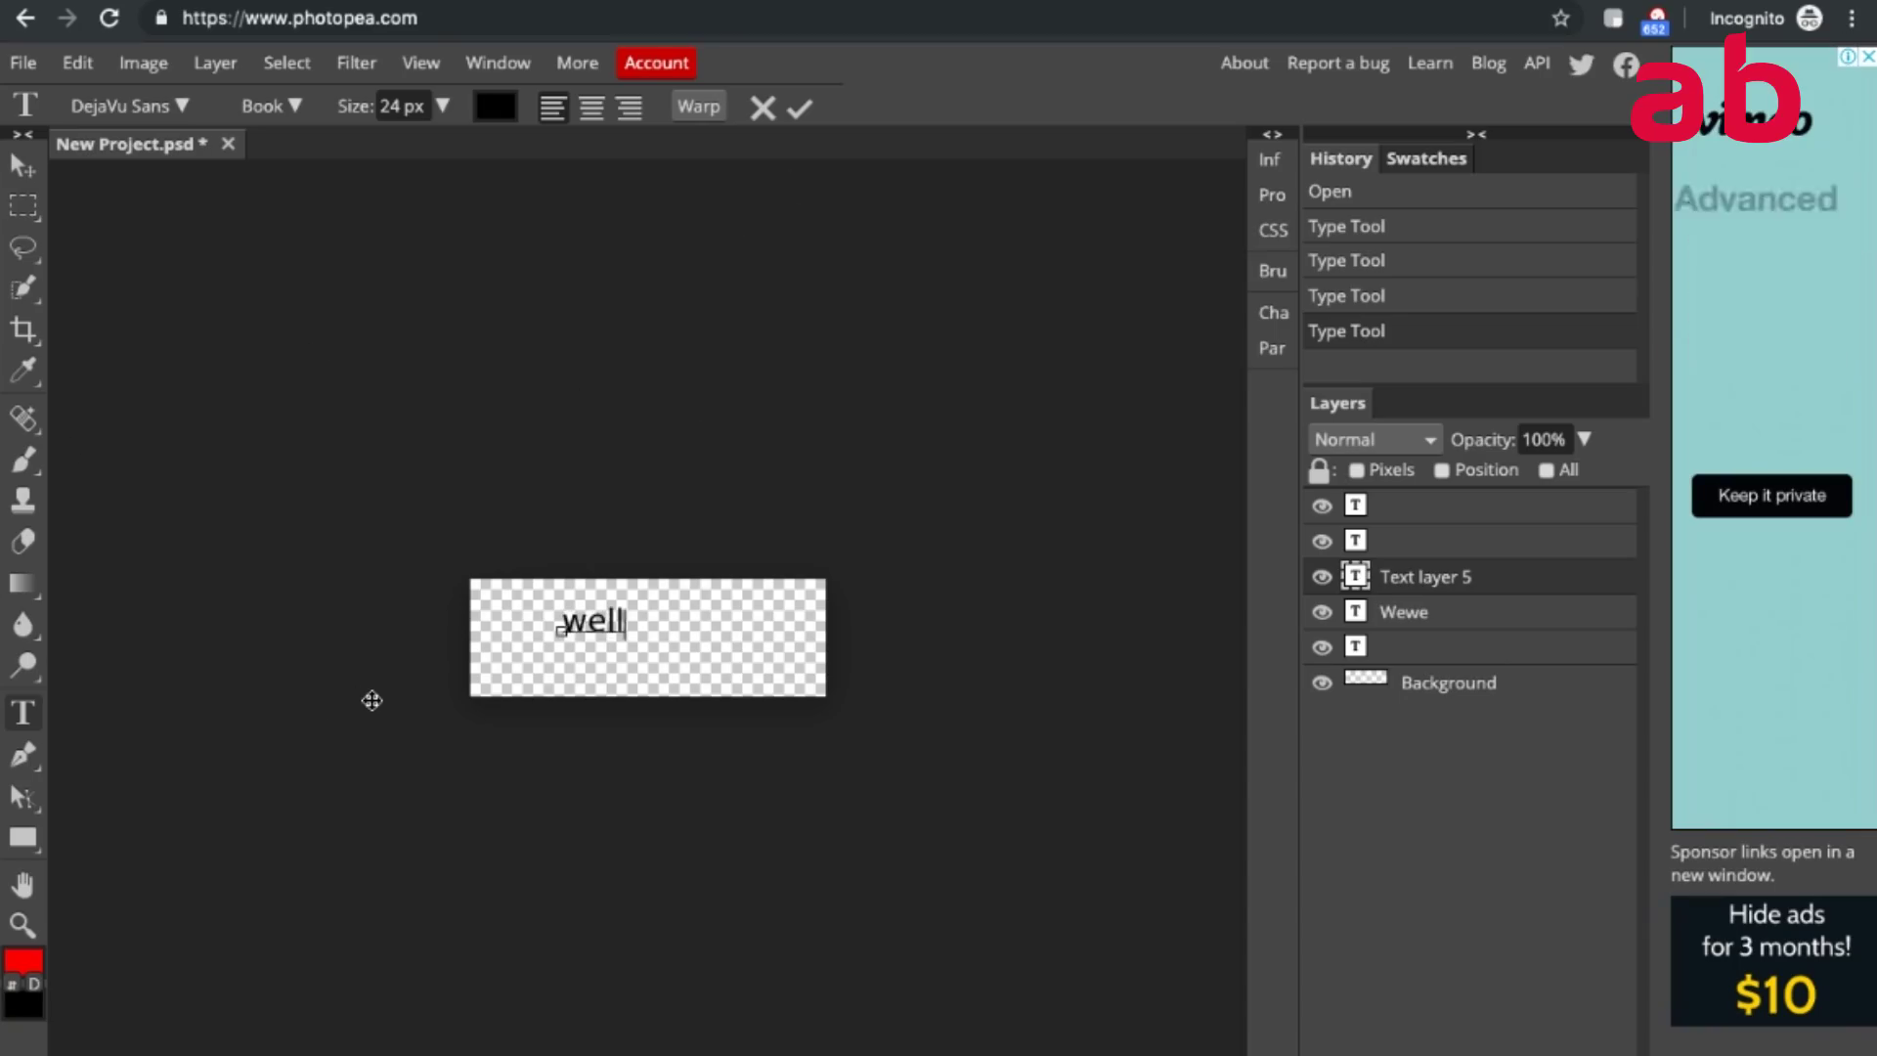
pyautogui.write('ness 99')
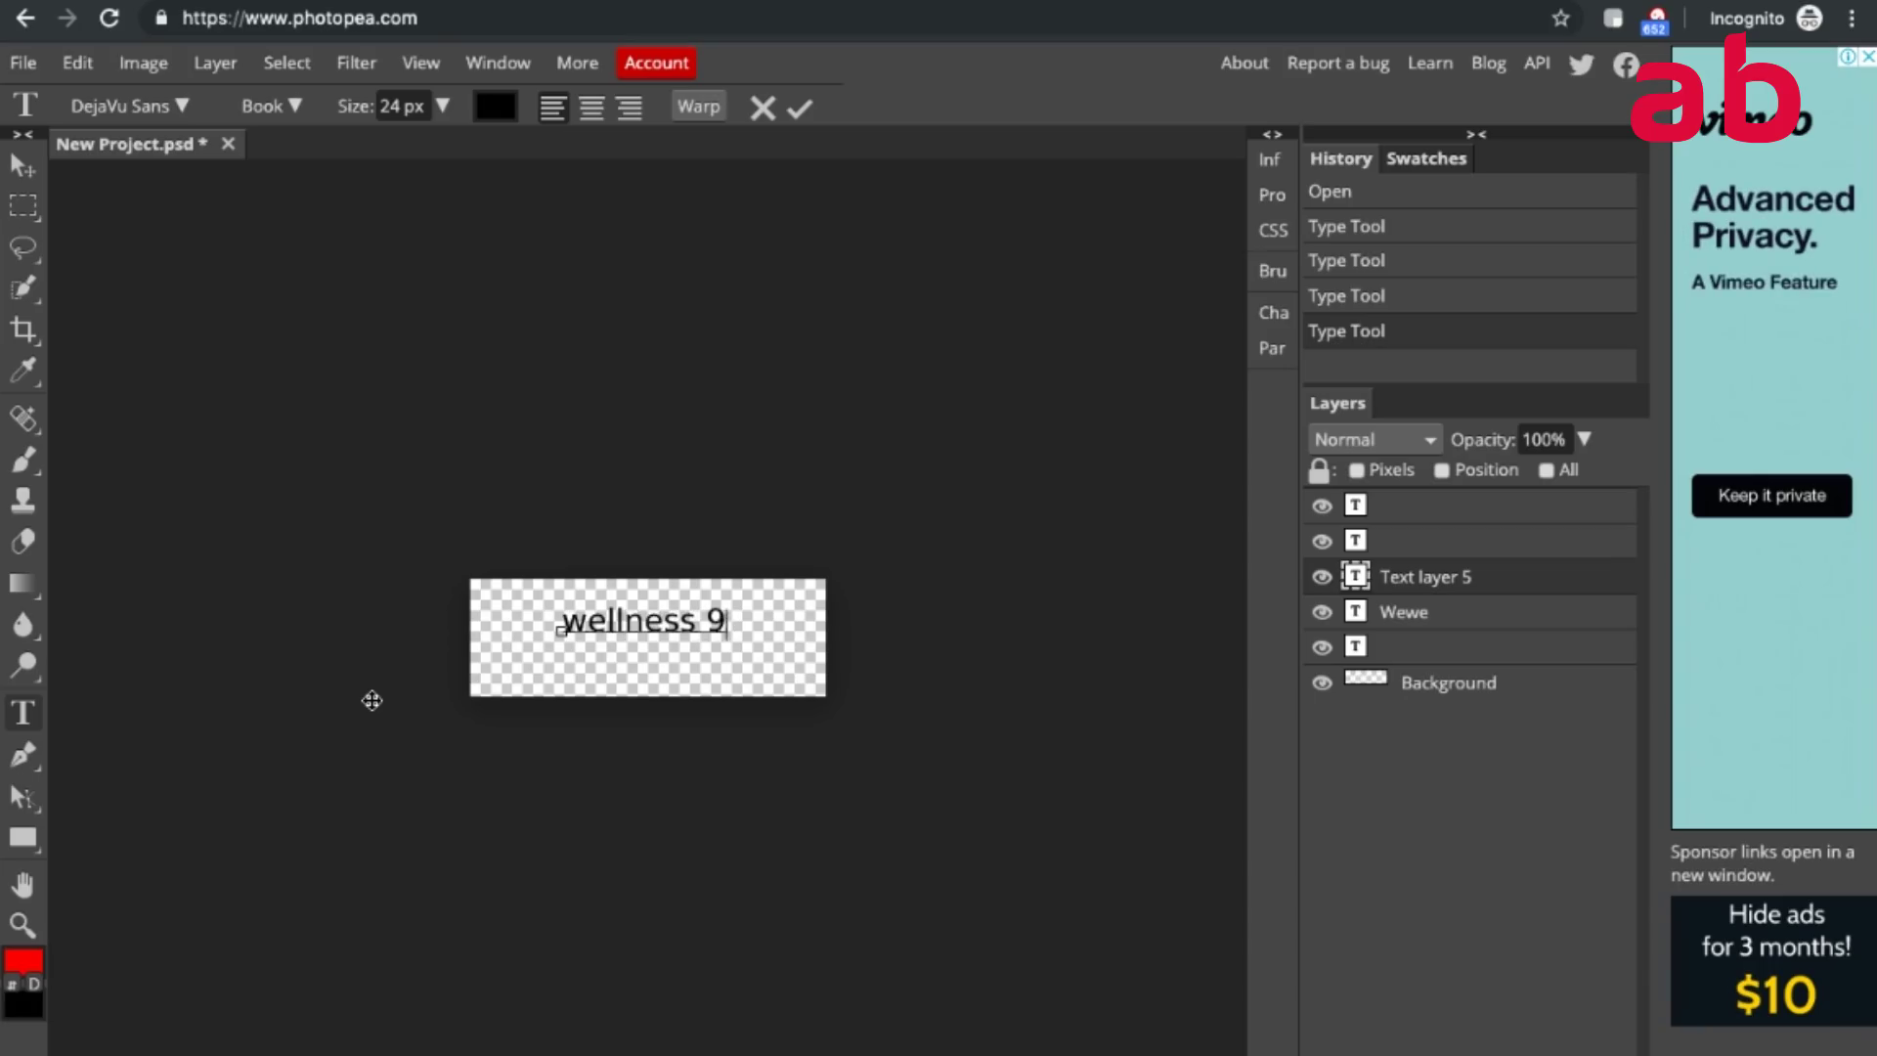
# Enlarge the whole "wellness 99" text to 36 px and move it to the middle of the canvas.
pyautogui.click(600, 611)
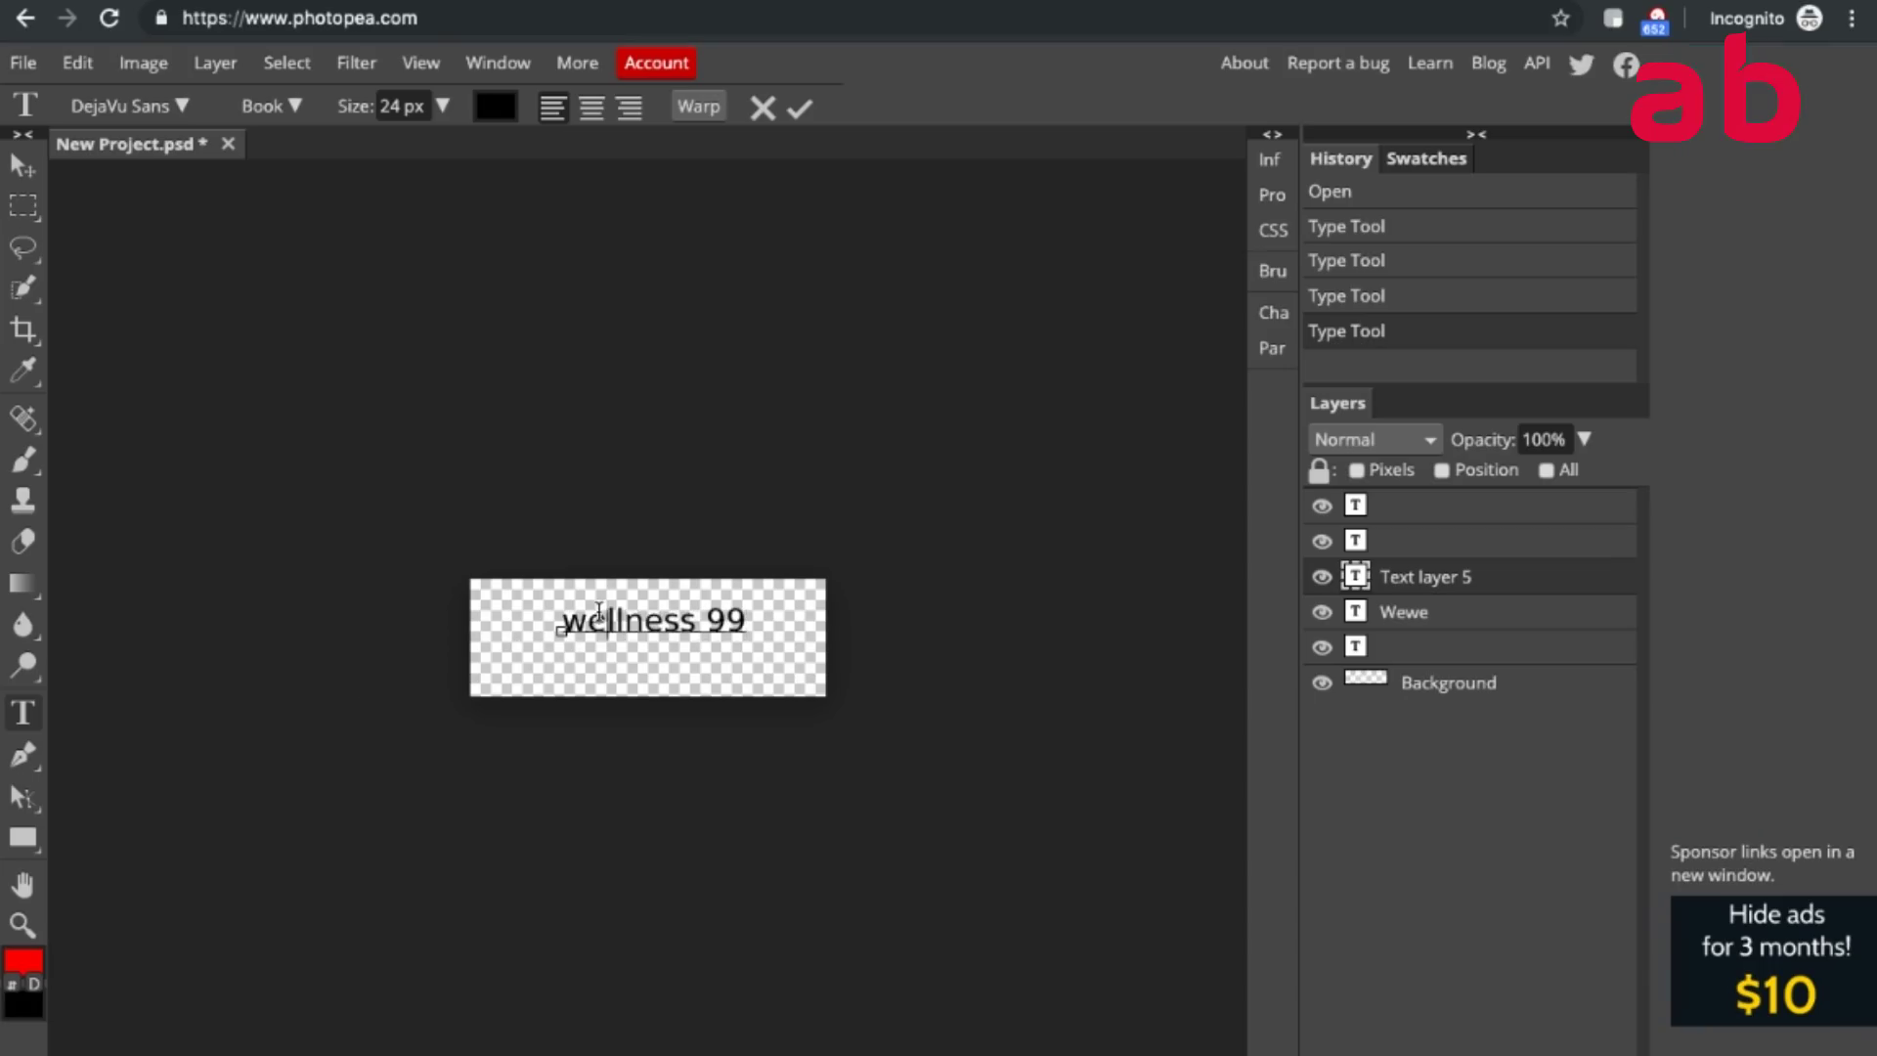
pyautogui.doubleClick(600, 610)
pyautogui.tripleClick(599, 611)
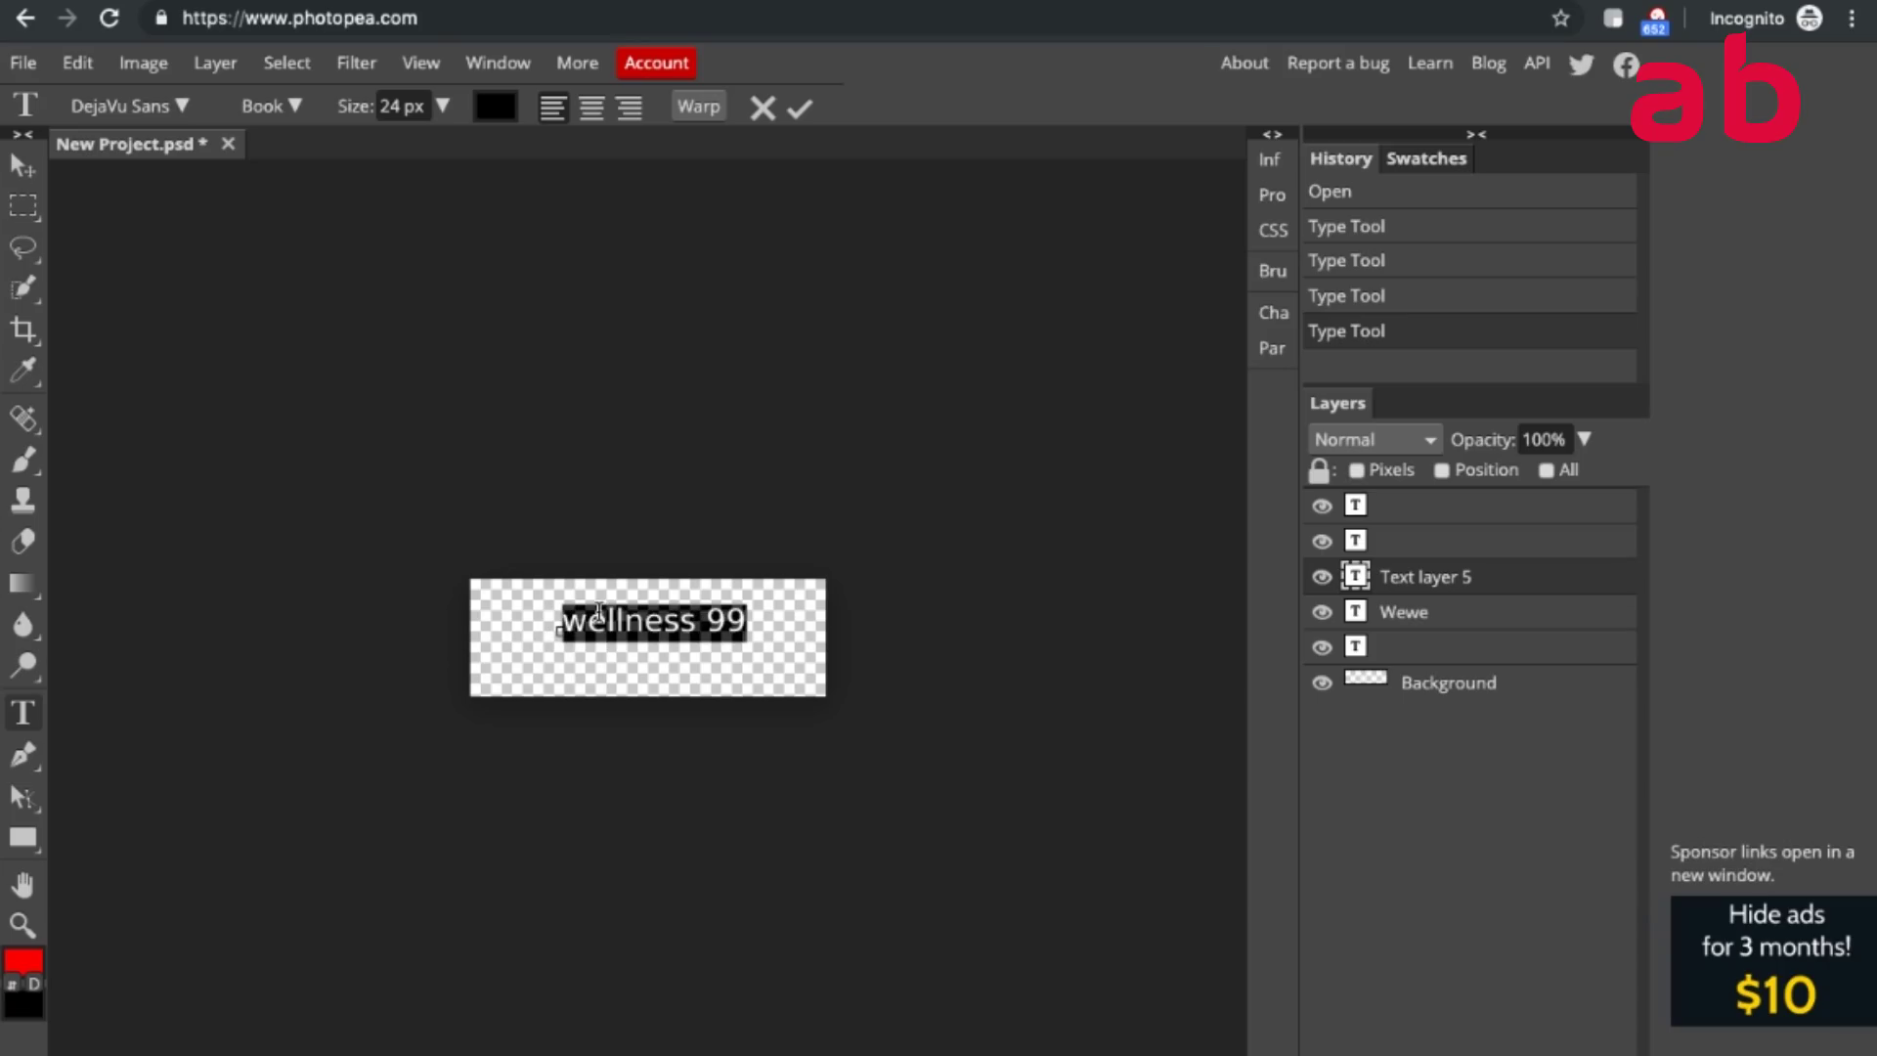
pyautogui.click(442, 106)
pyautogui.click(384, 151)
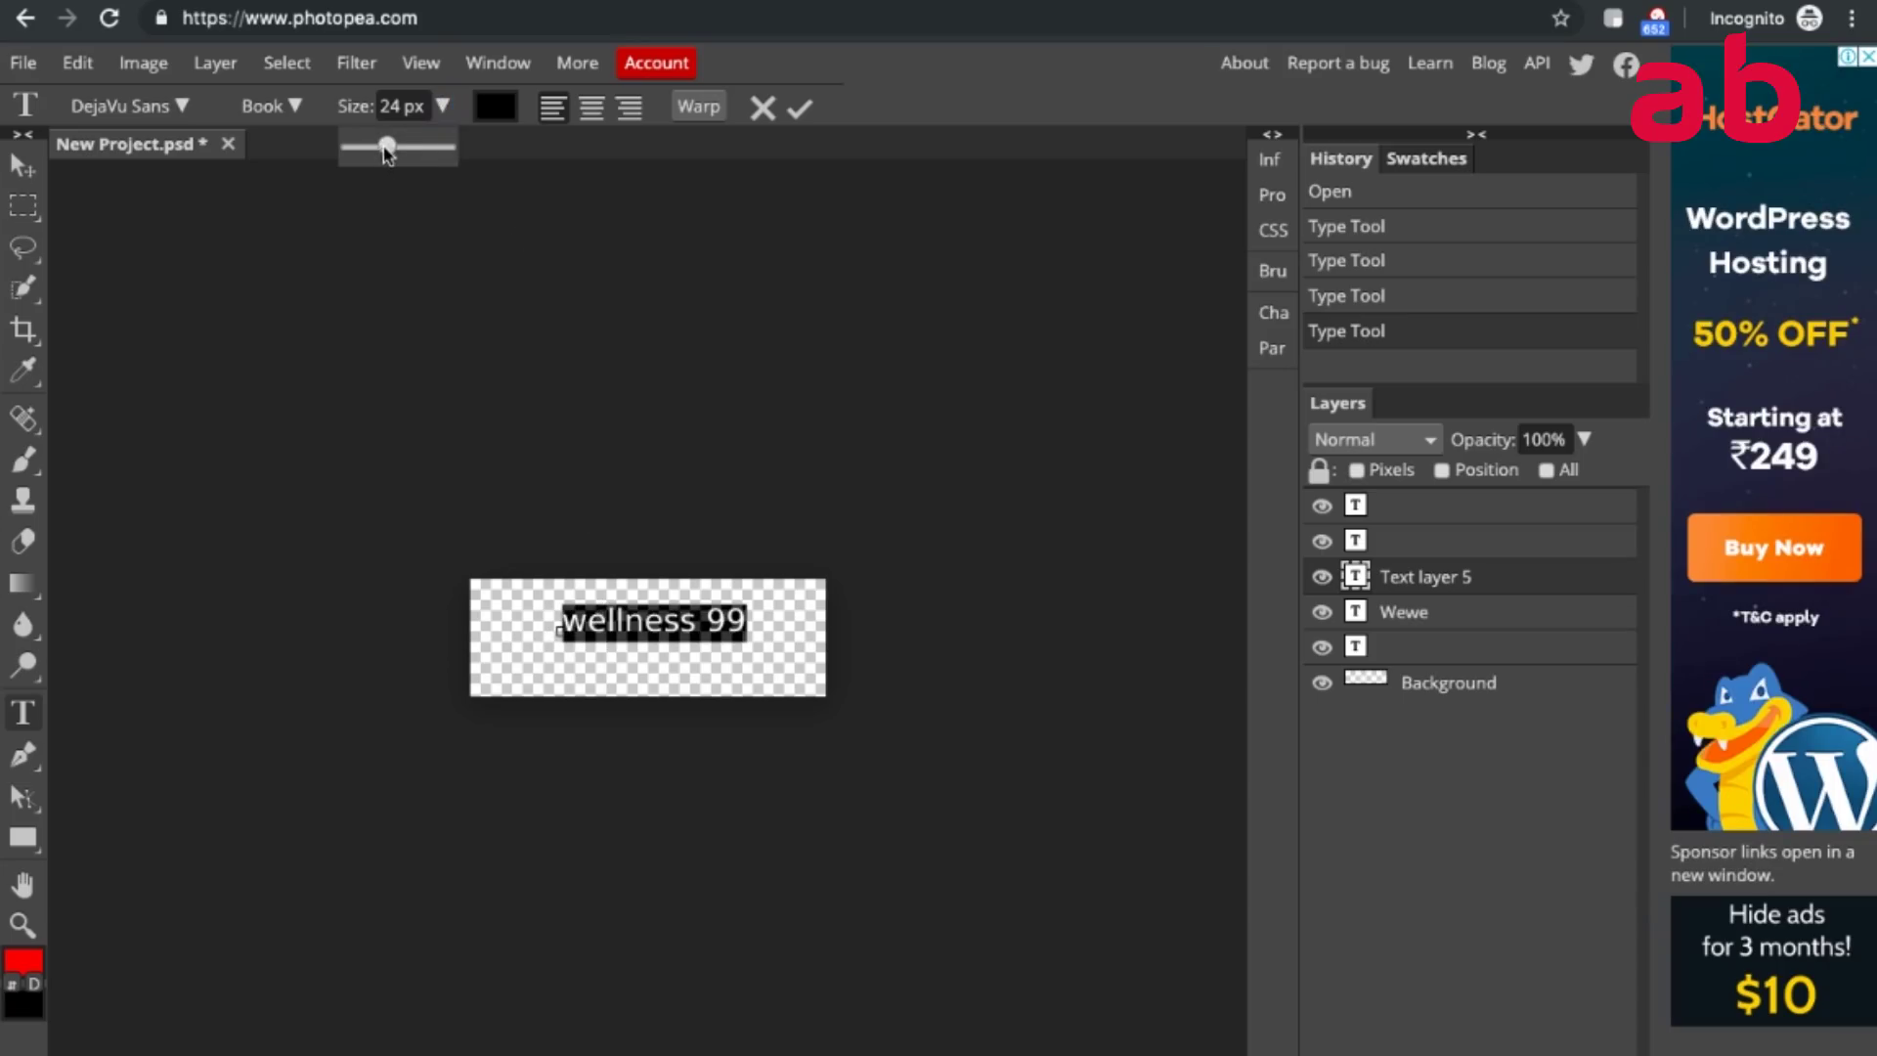
pyautogui.moveTo(387, 154); pyautogui.dragTo(395, 153)
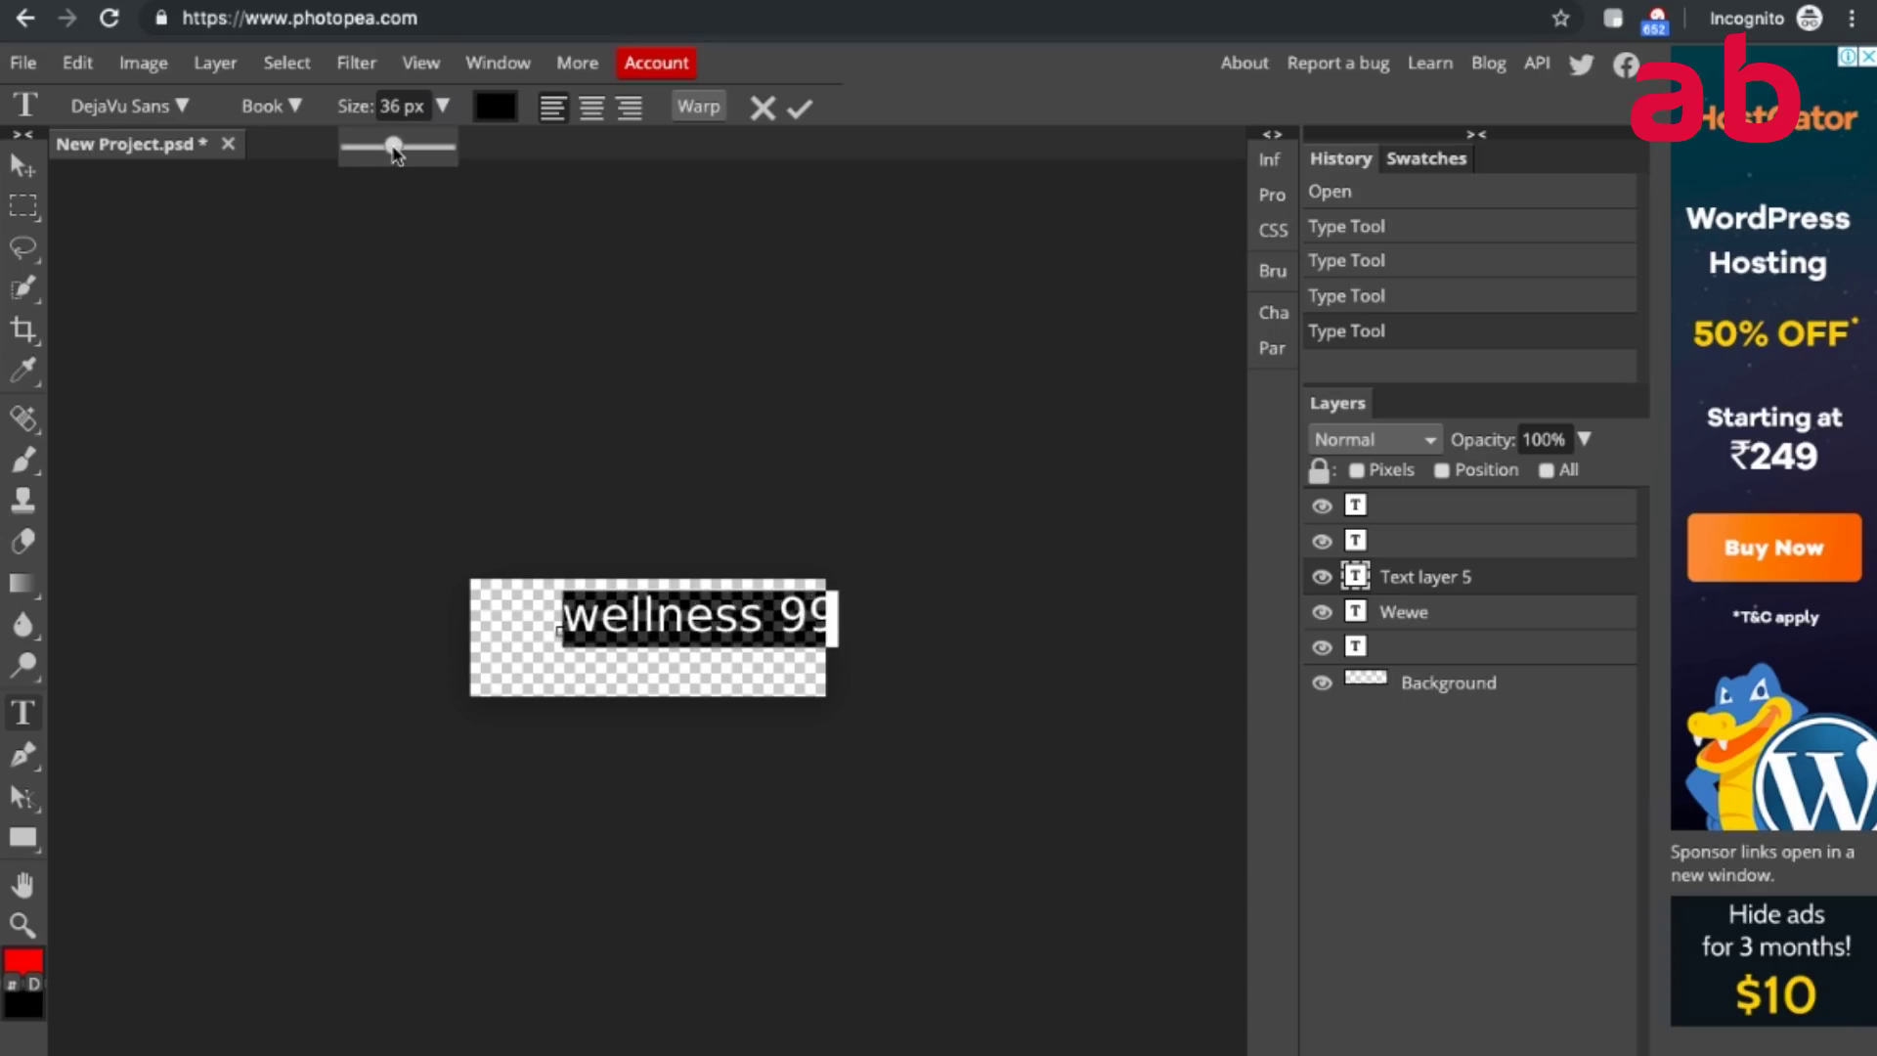
pyautogui.click(543, 501)
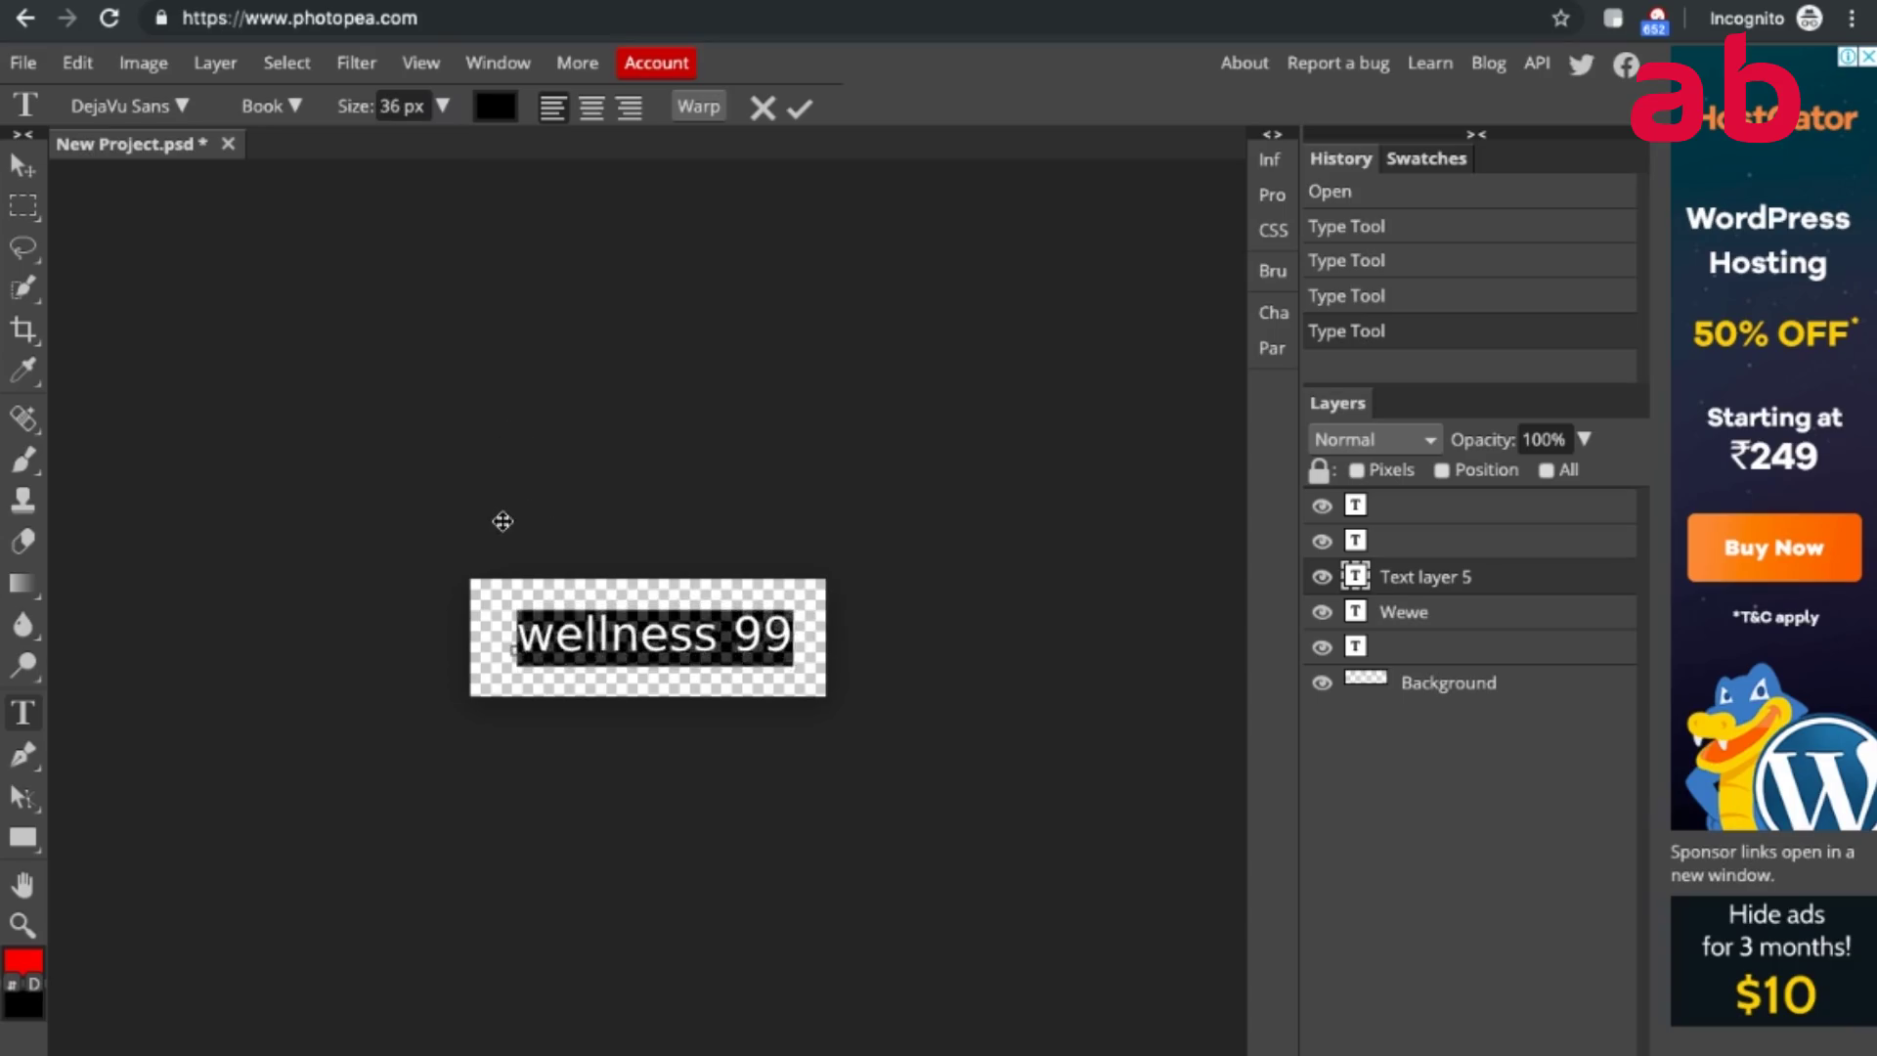
# Capitalize the first letter so the logo text reads "Wellness 99".
pyautogui.click(547, 625)
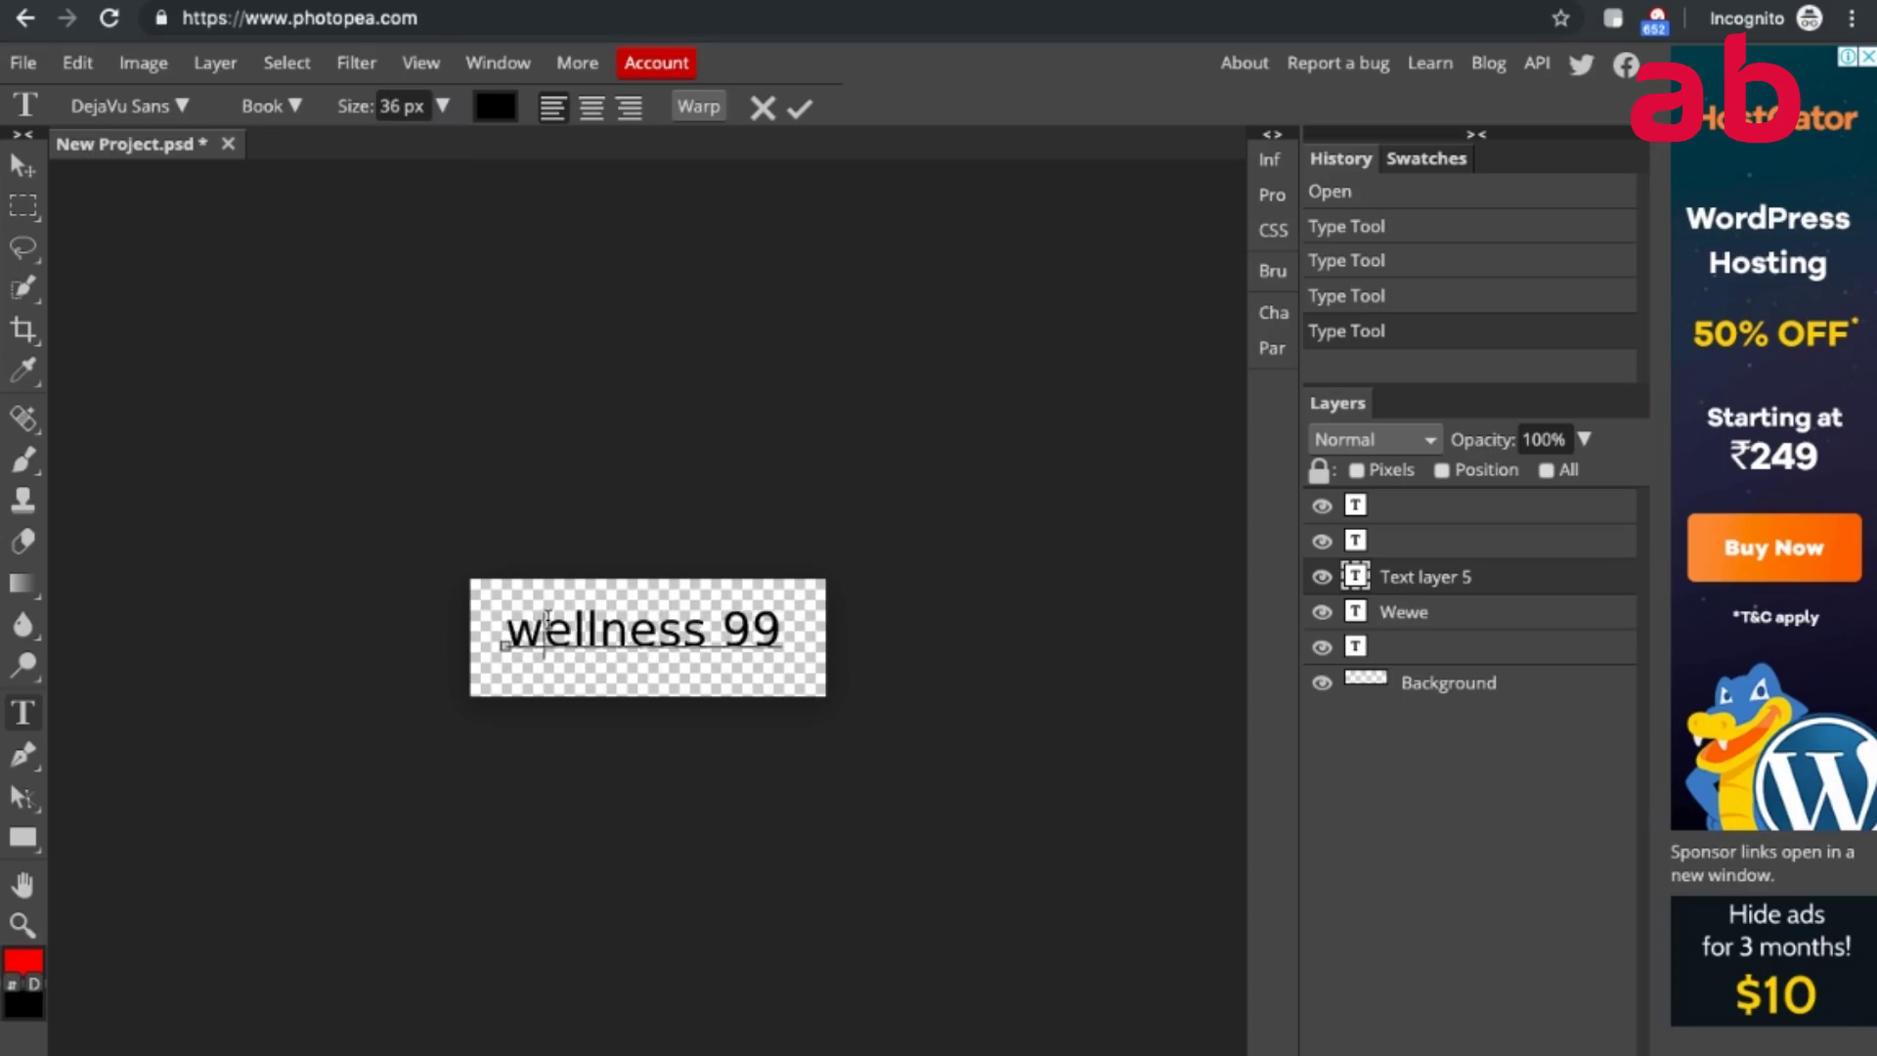
pyautogui.press('BackSpace')
pyautogui.write('W')
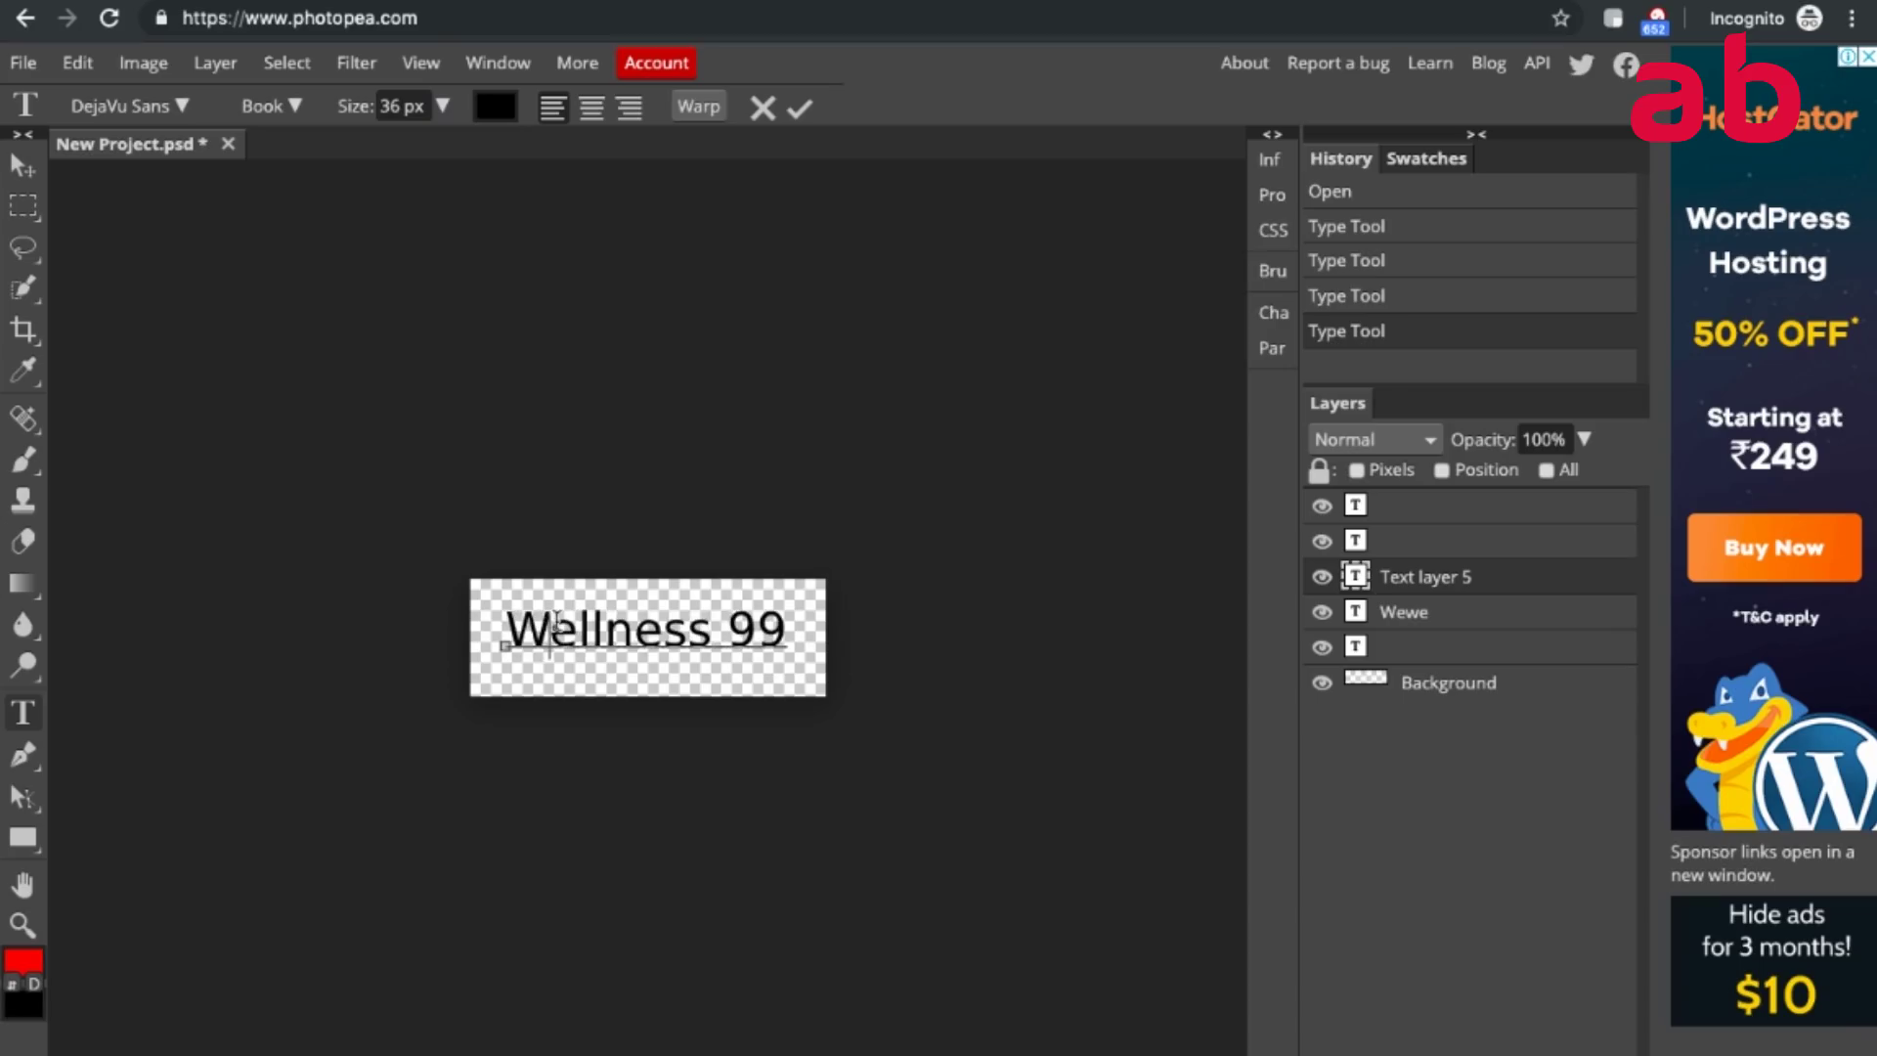
# Change the font of the whole logo text to Destroy and shift the text toward the canvas's left edge.
pyautogui.tripleClick(595, 634)
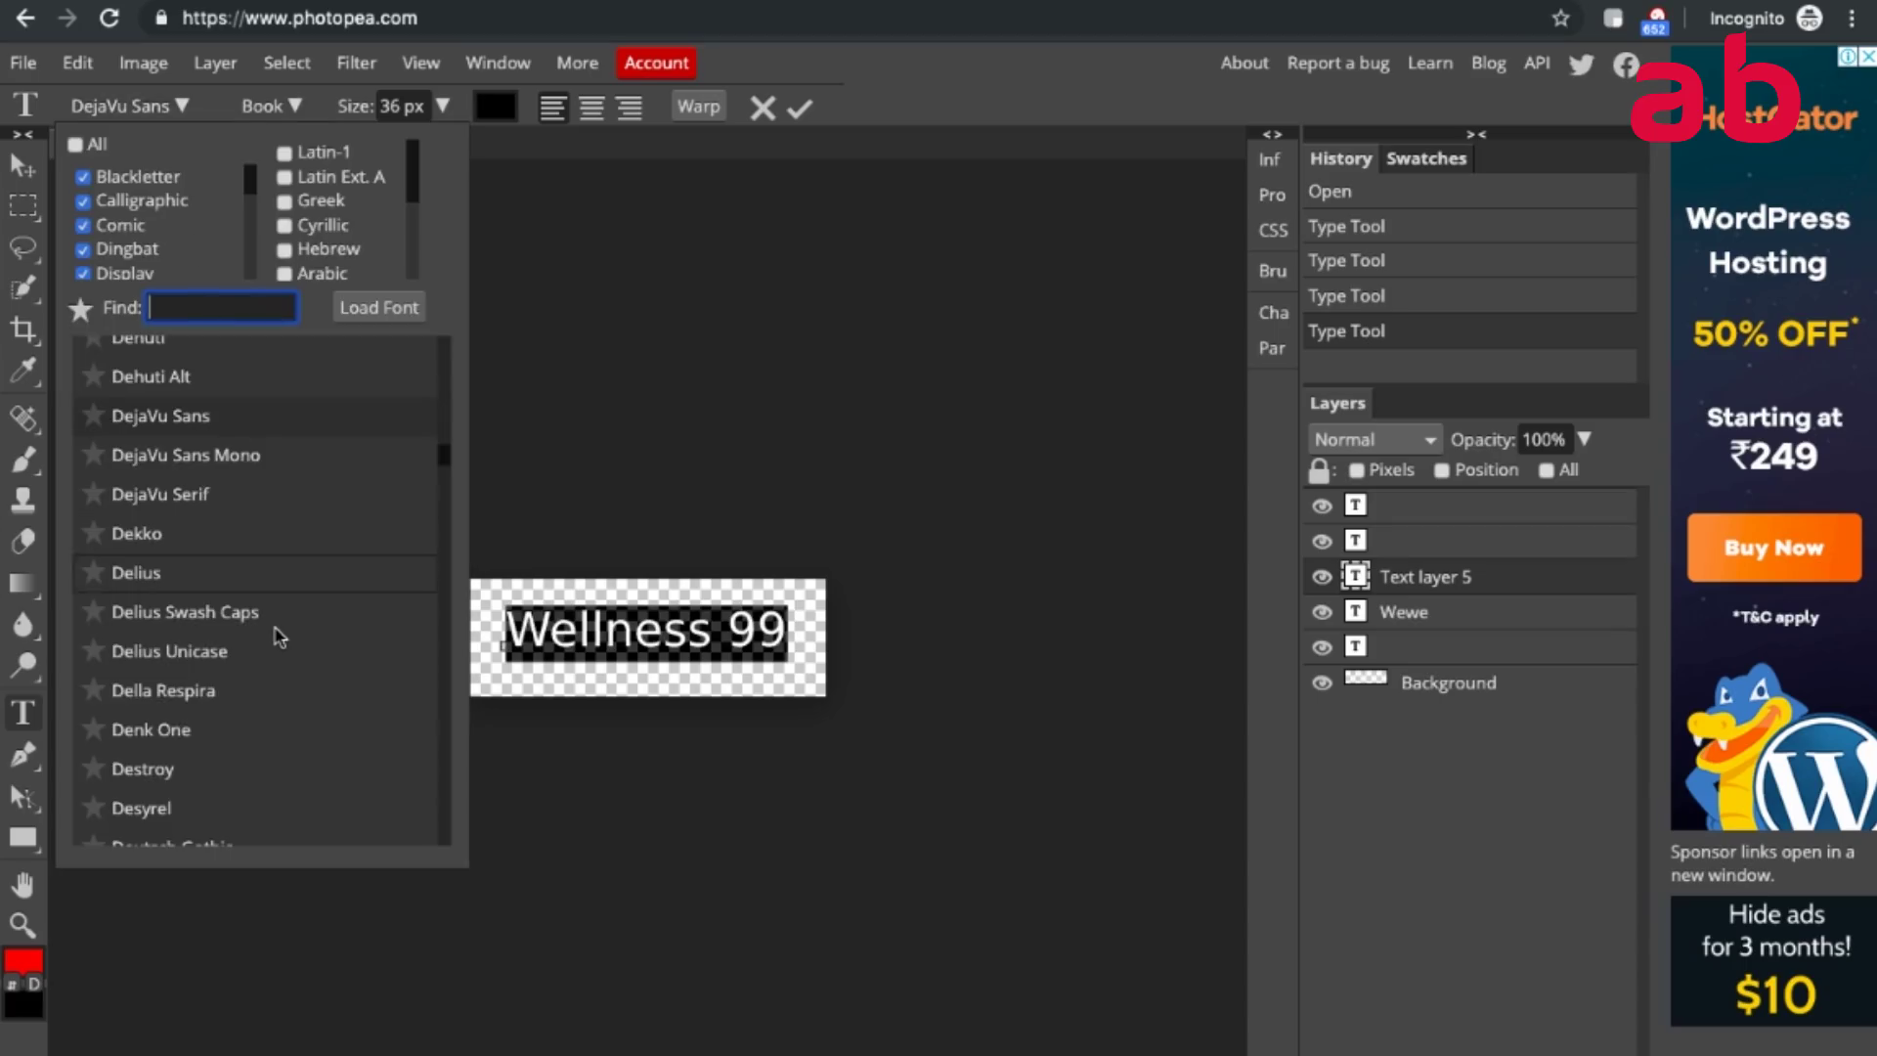
pyautogui.scroll(-2, 277, 634)
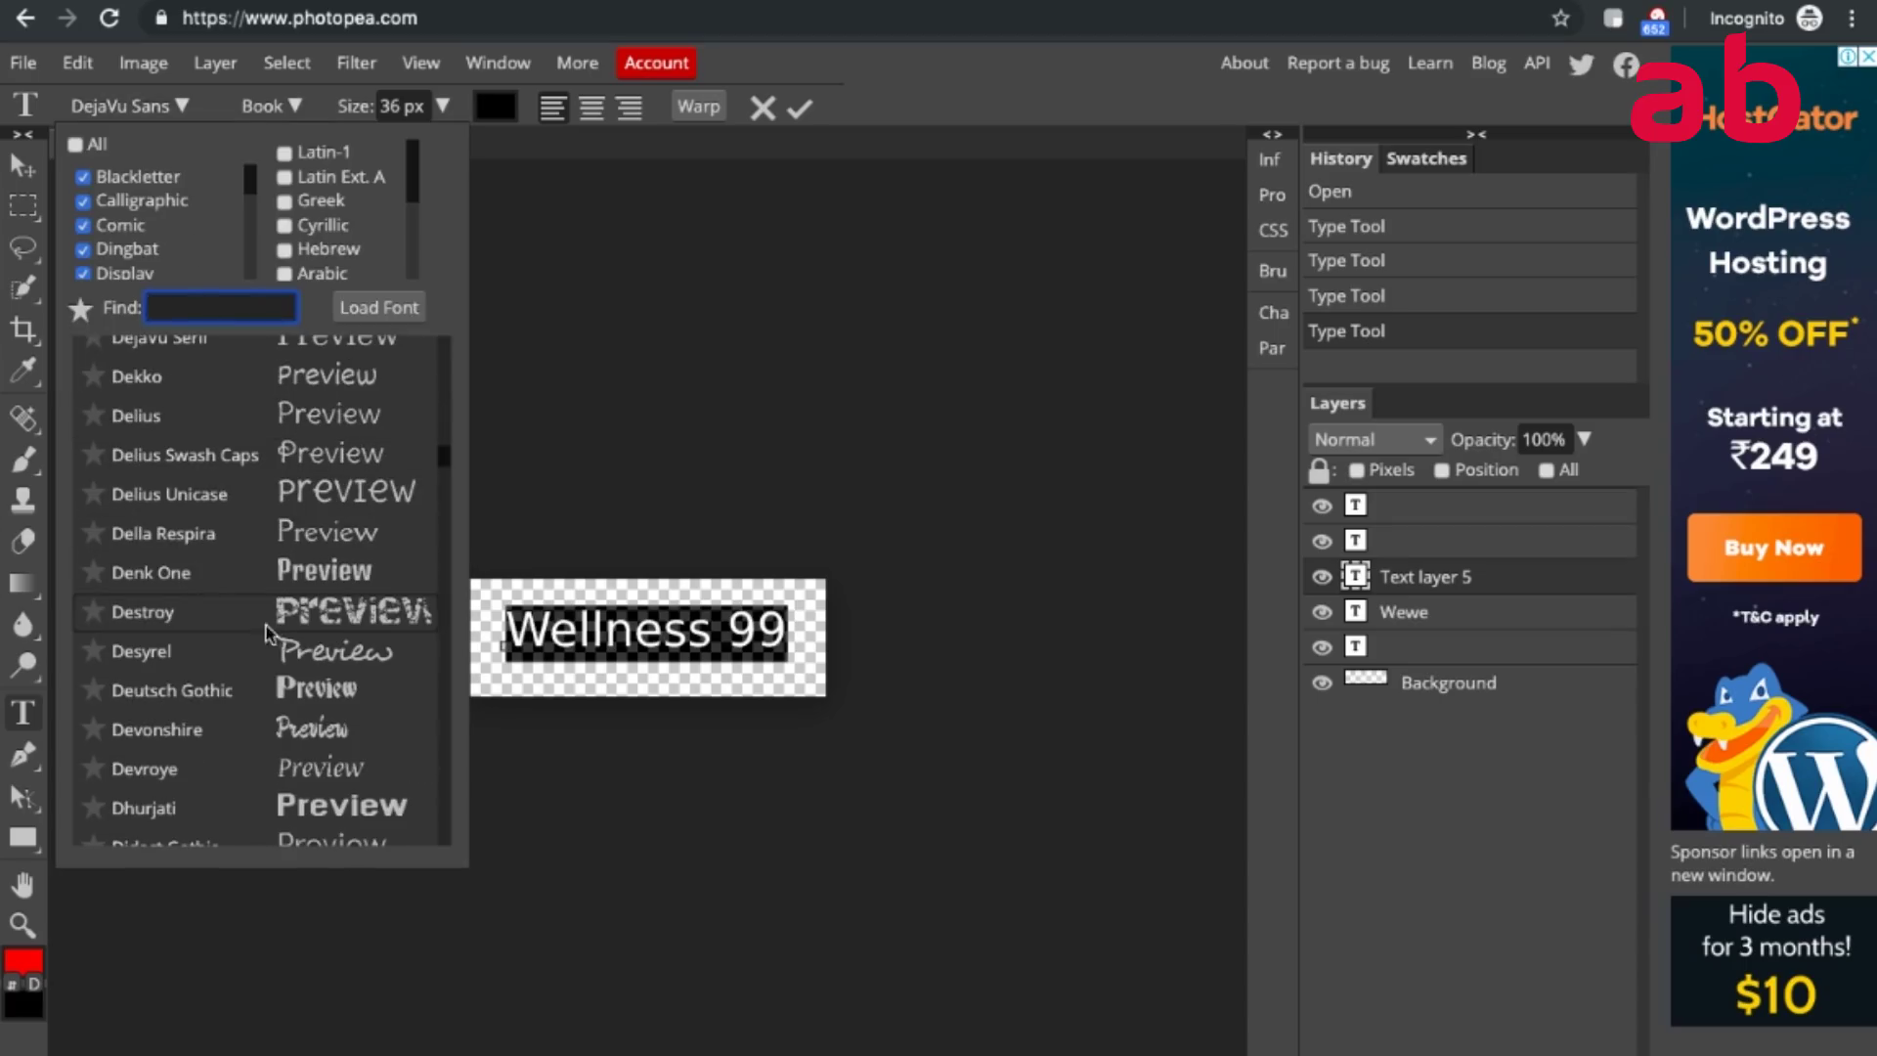
pyautogui.click(218, 624)
pyautogui.scroll(-3, 220, 626)
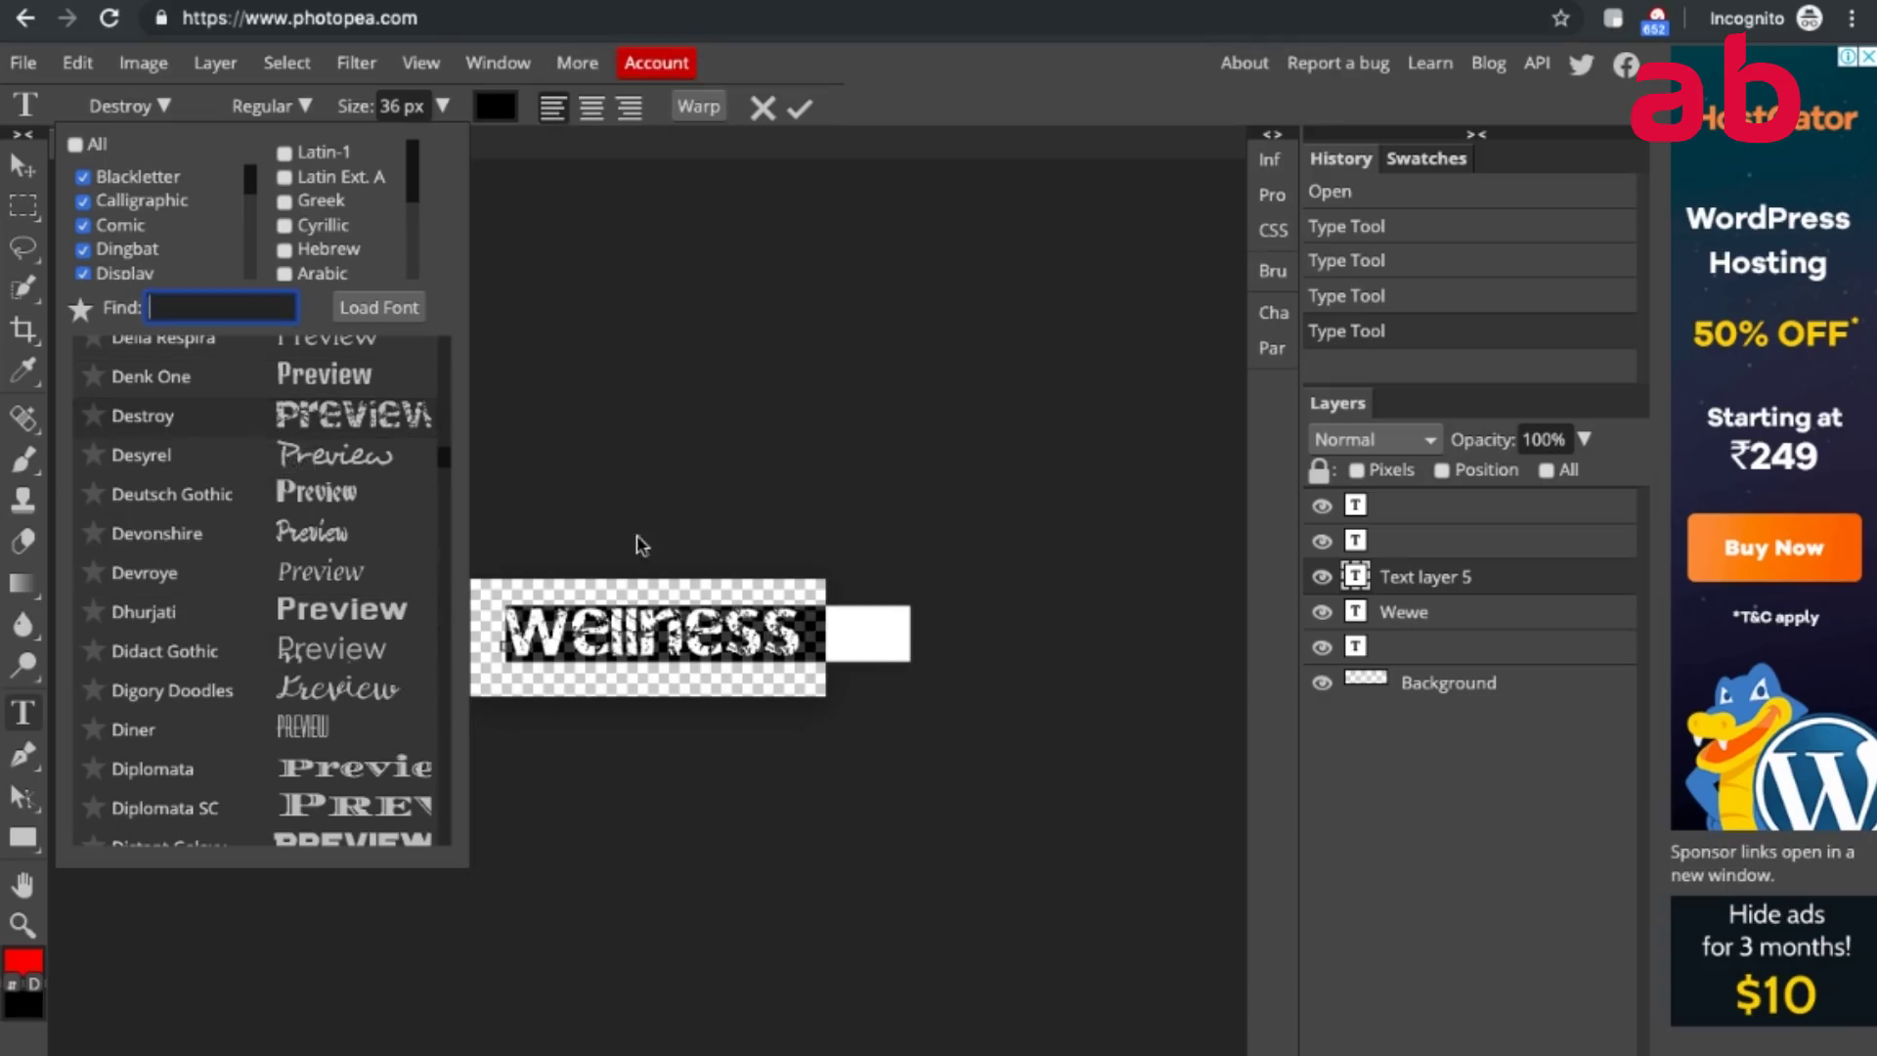
pyautogui.moveTo(615, 544); pyautogui.dragTo(610, 546)
pyautogui.write('9')
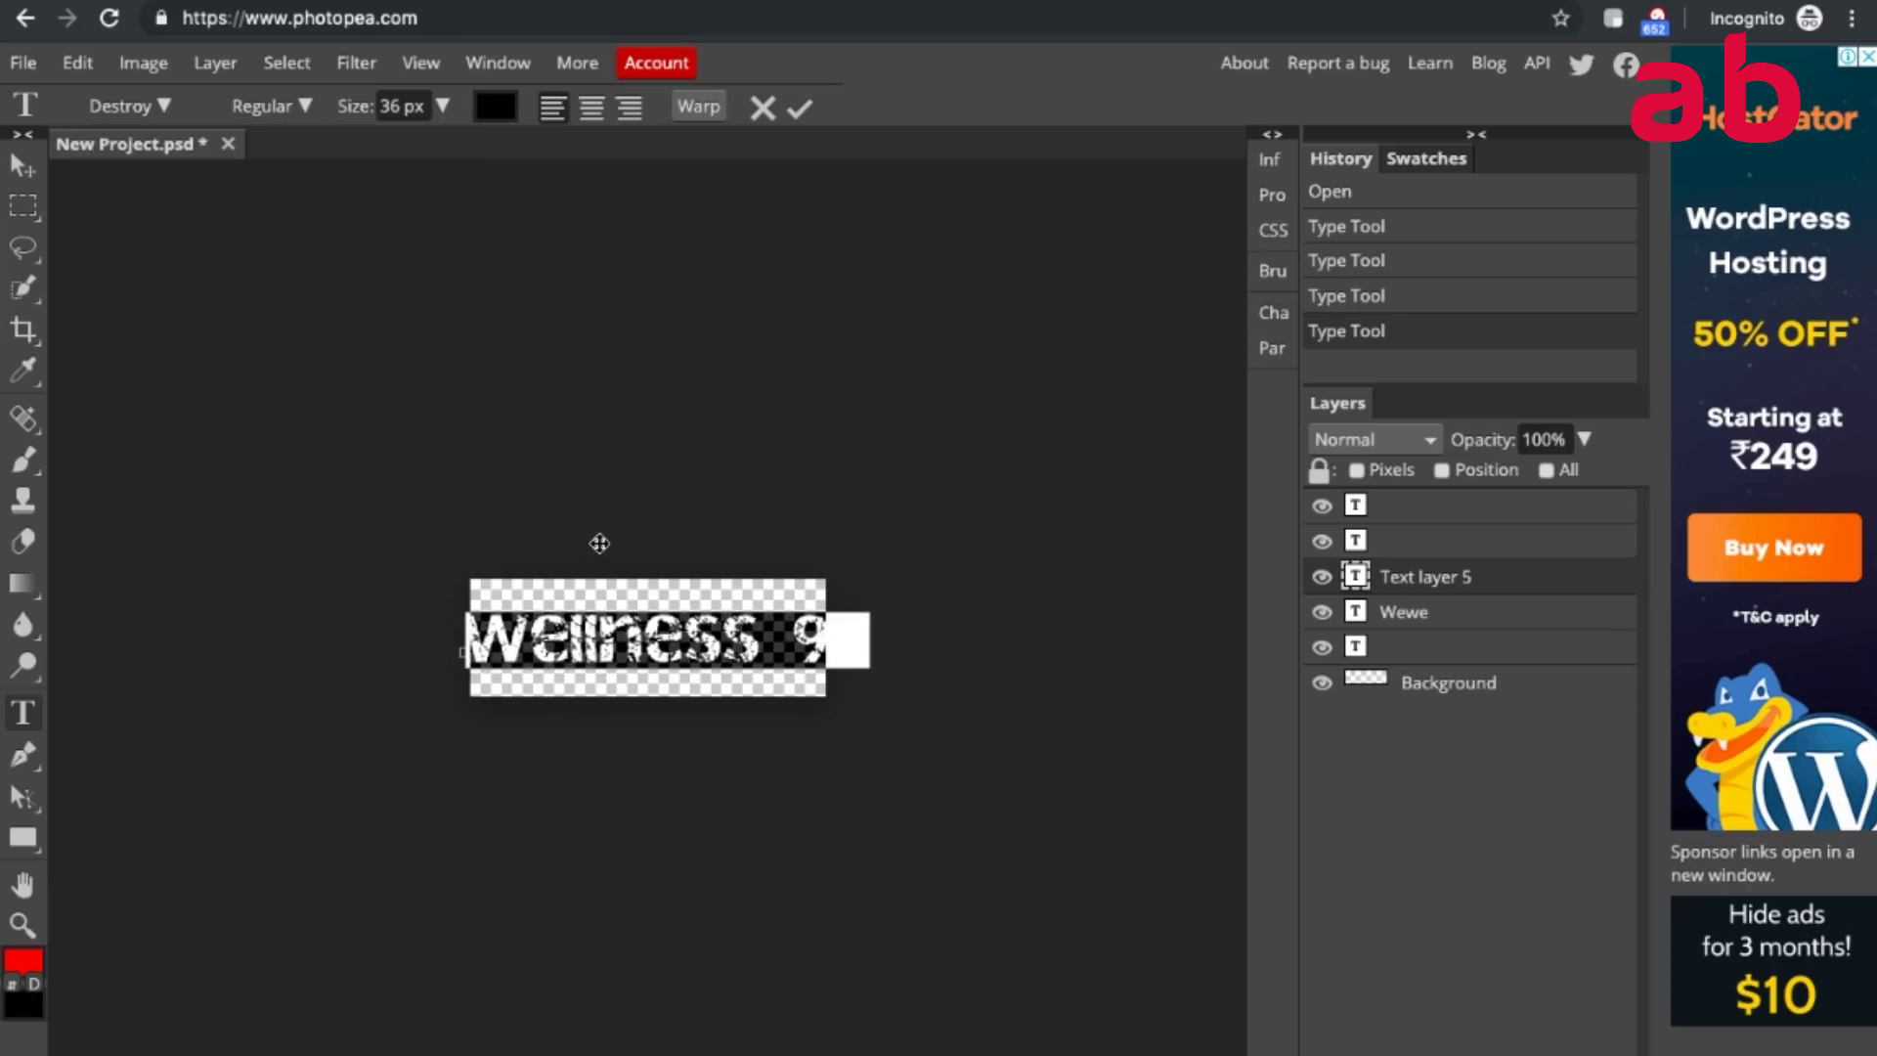
# Reduce the logo text to 27 px and reposition it to fit inside the canvas.
pyautogui.click(444, 106)
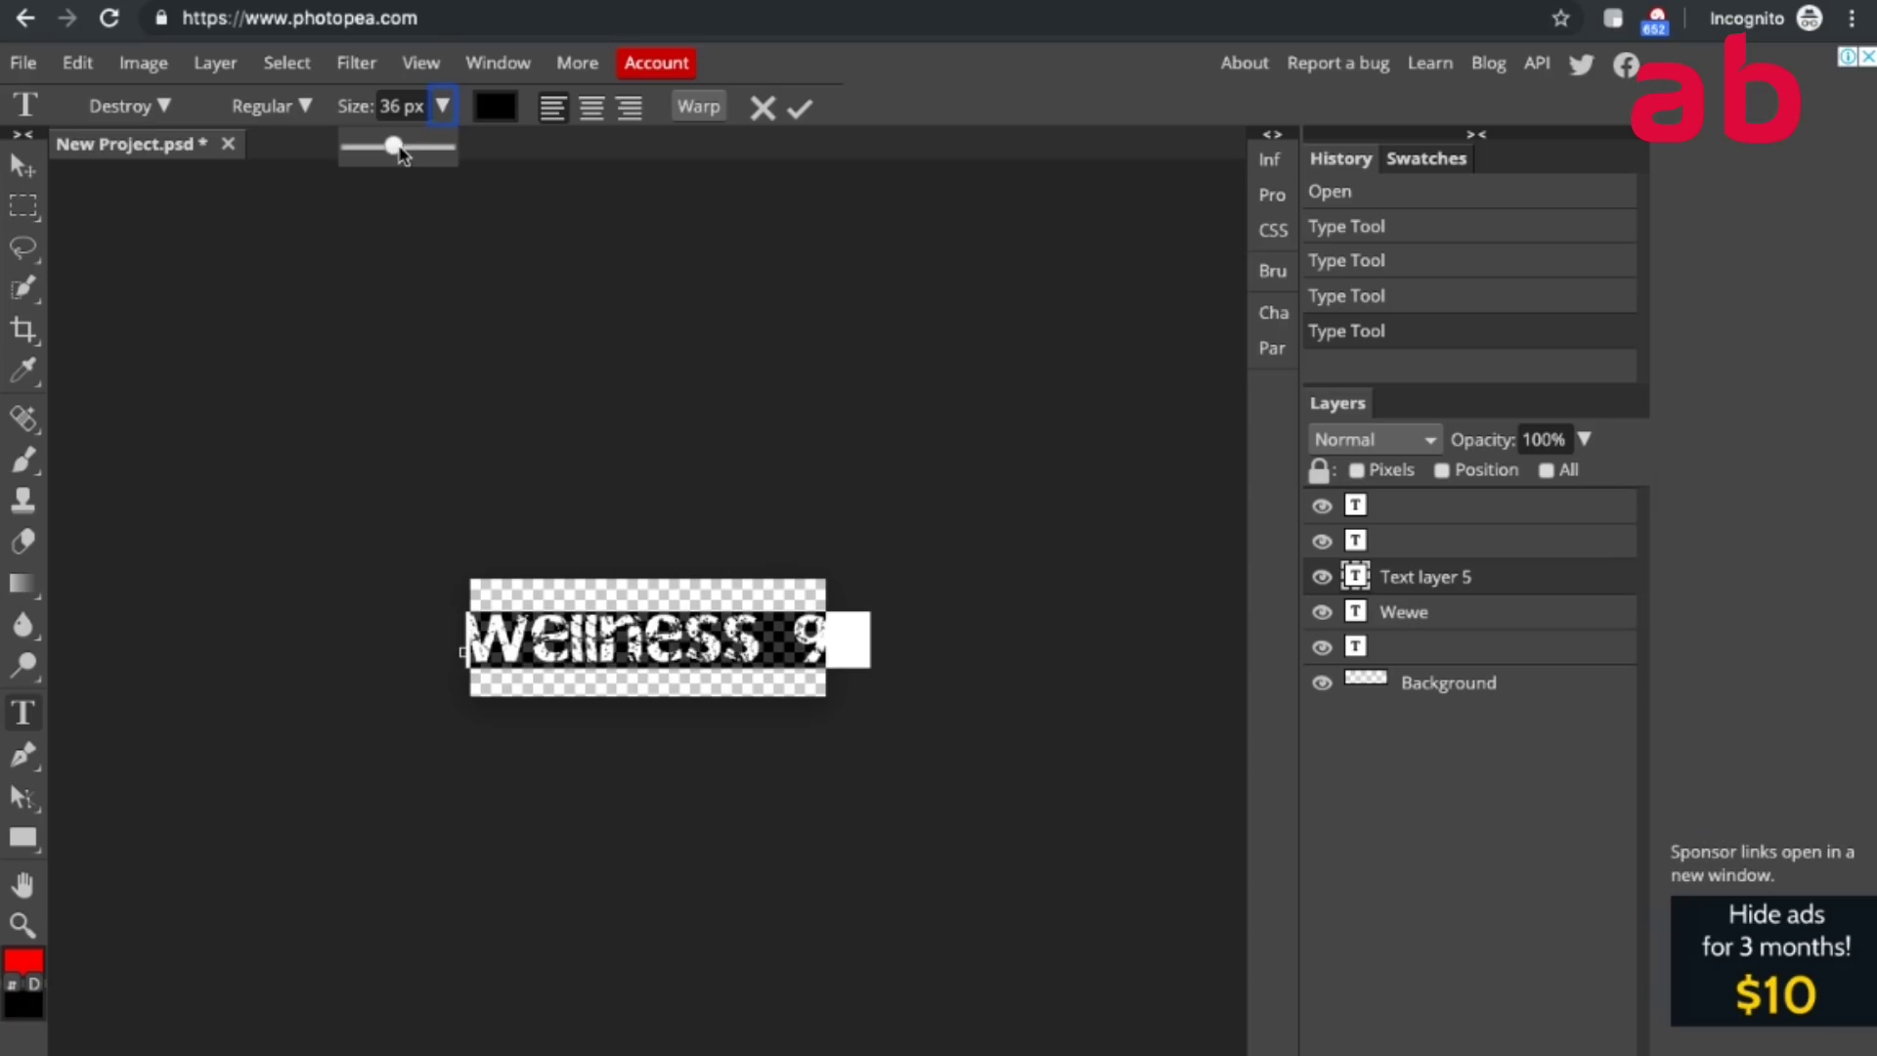
pyautogui.moveTo(398, 148); pyautogui.dragTo(389, 152)
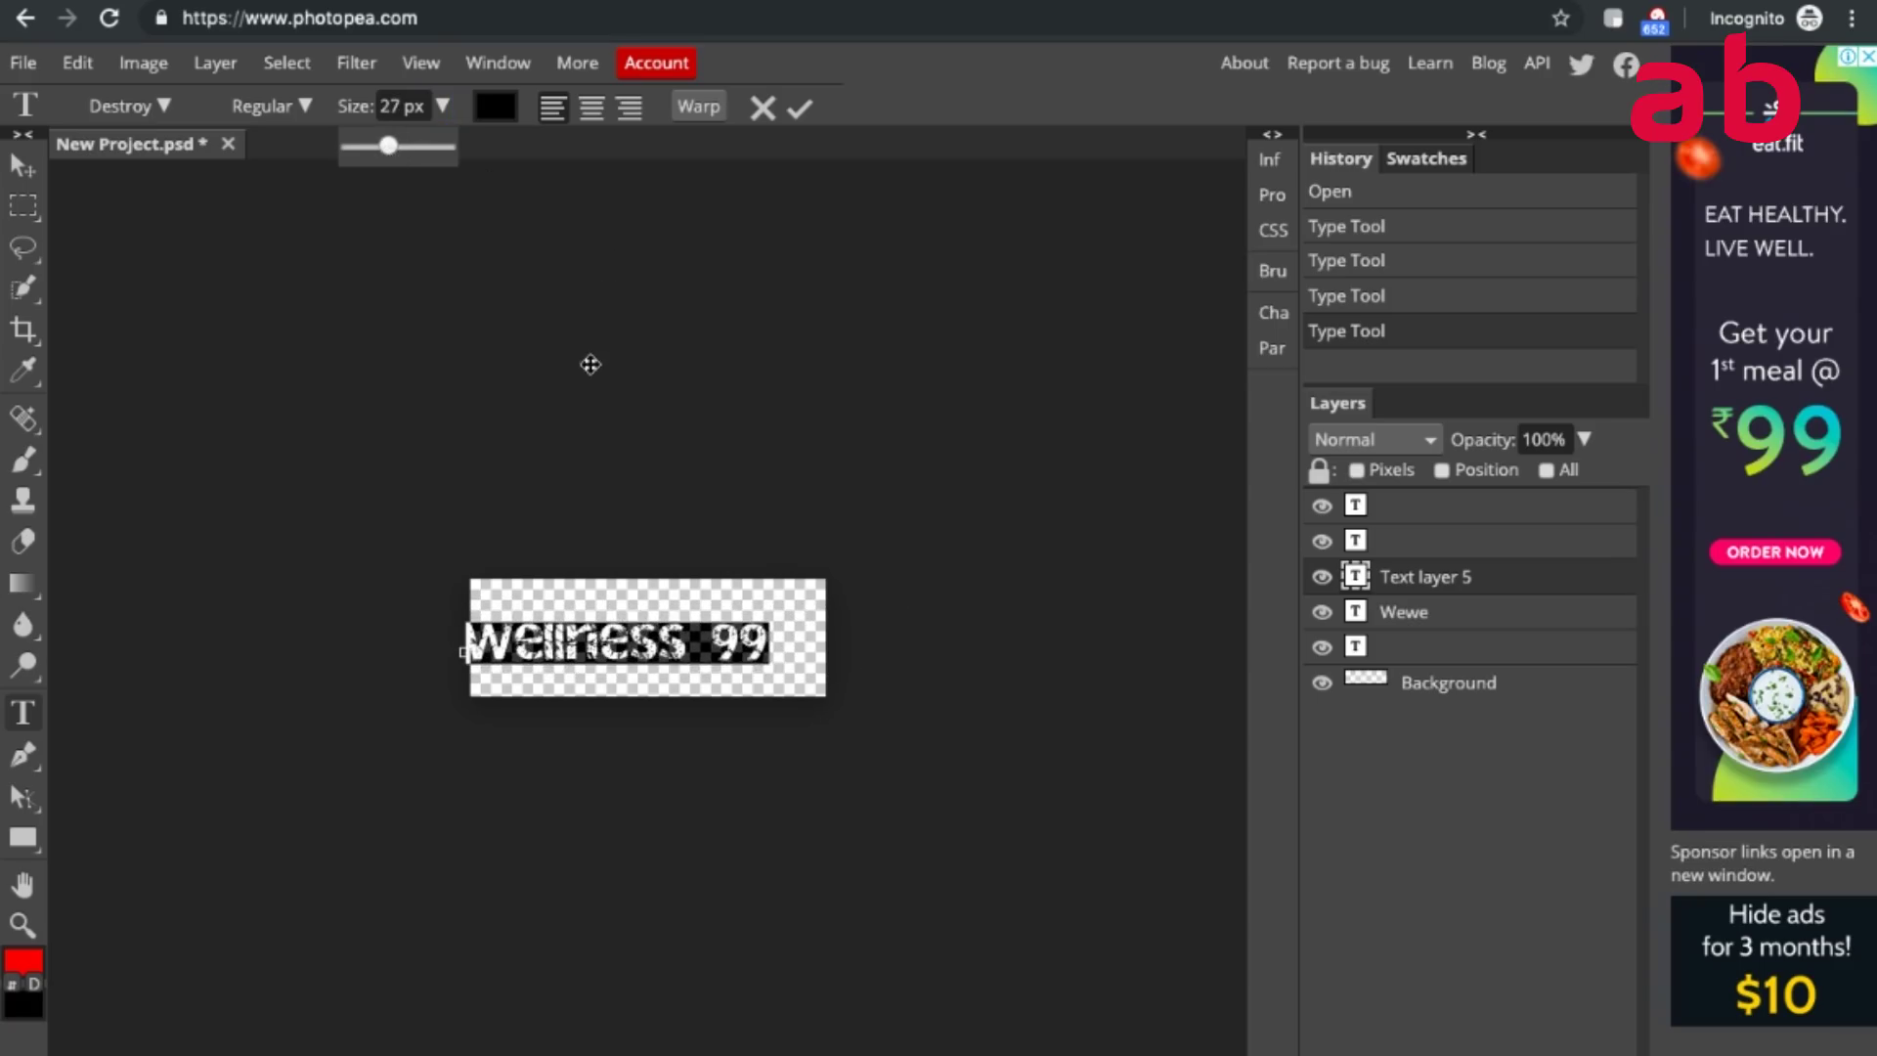
pyautogui.moveTo(591, 363); pyautogui.dragTo(612, 351)
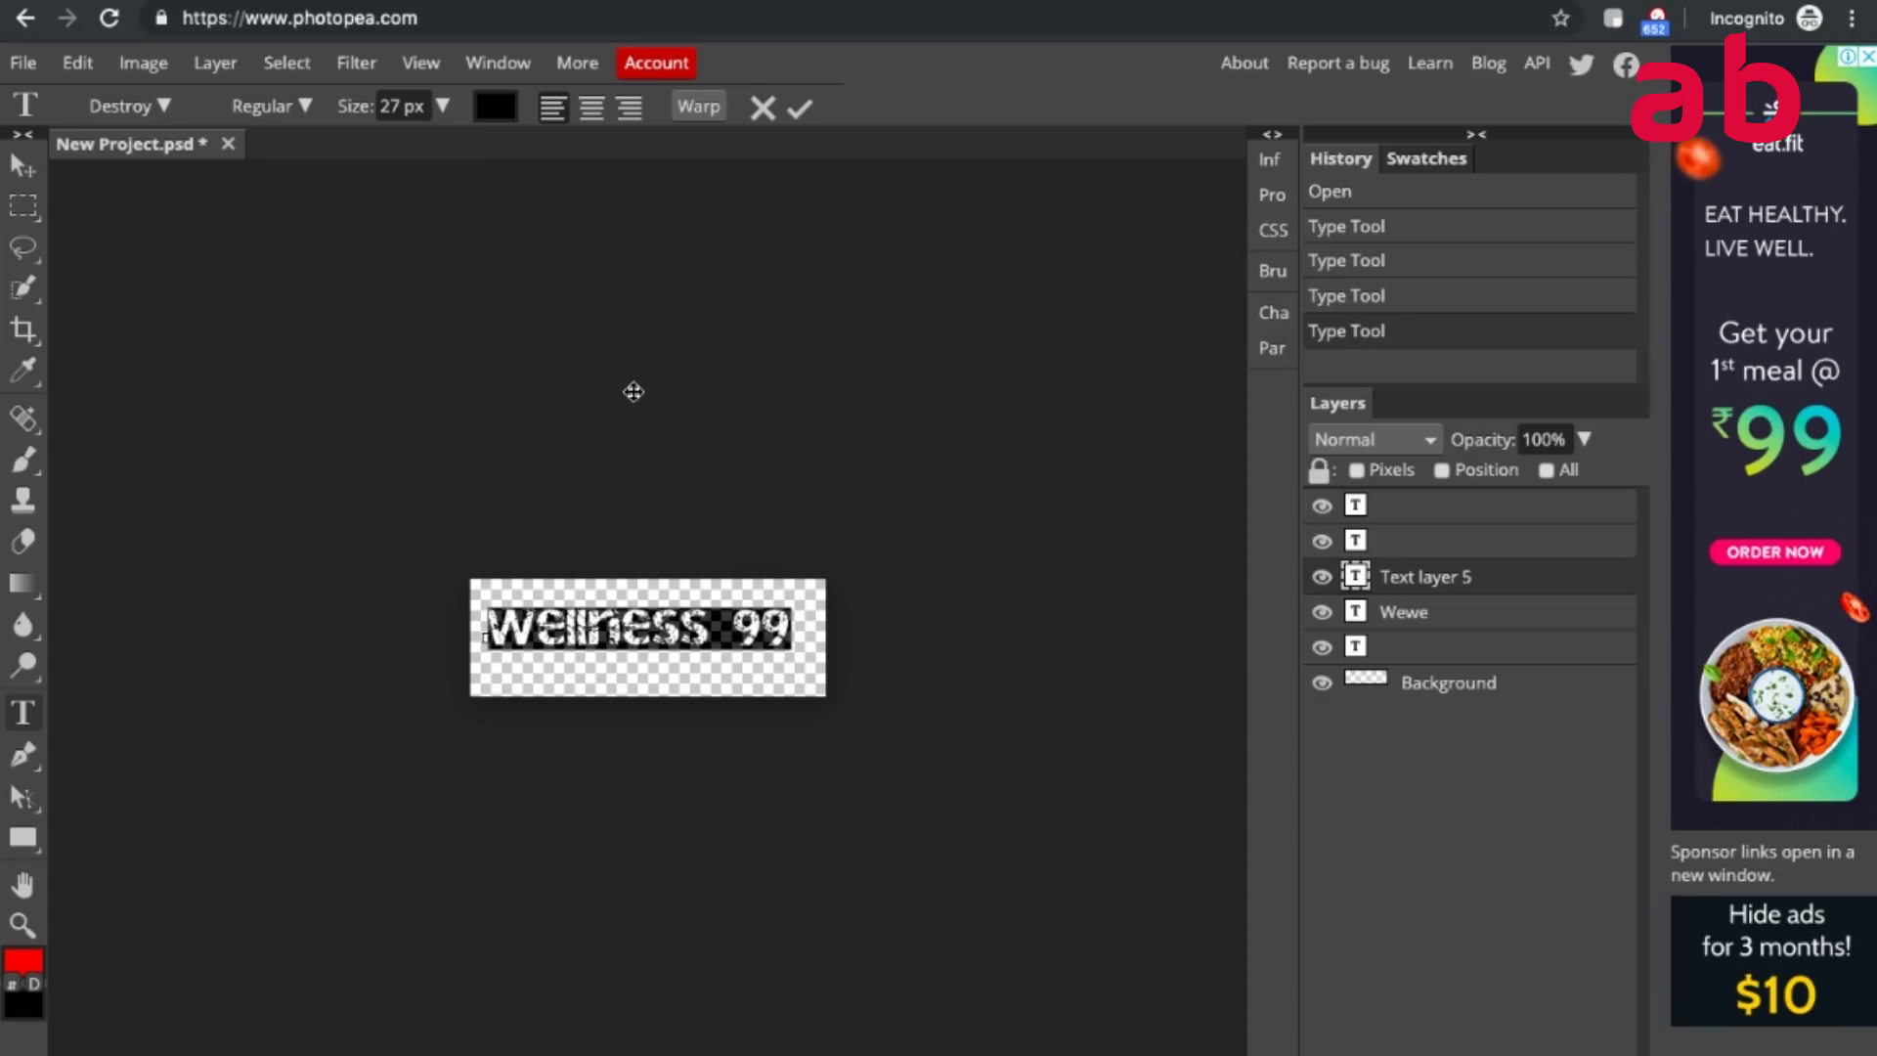
pyautogui.click(681, 610)
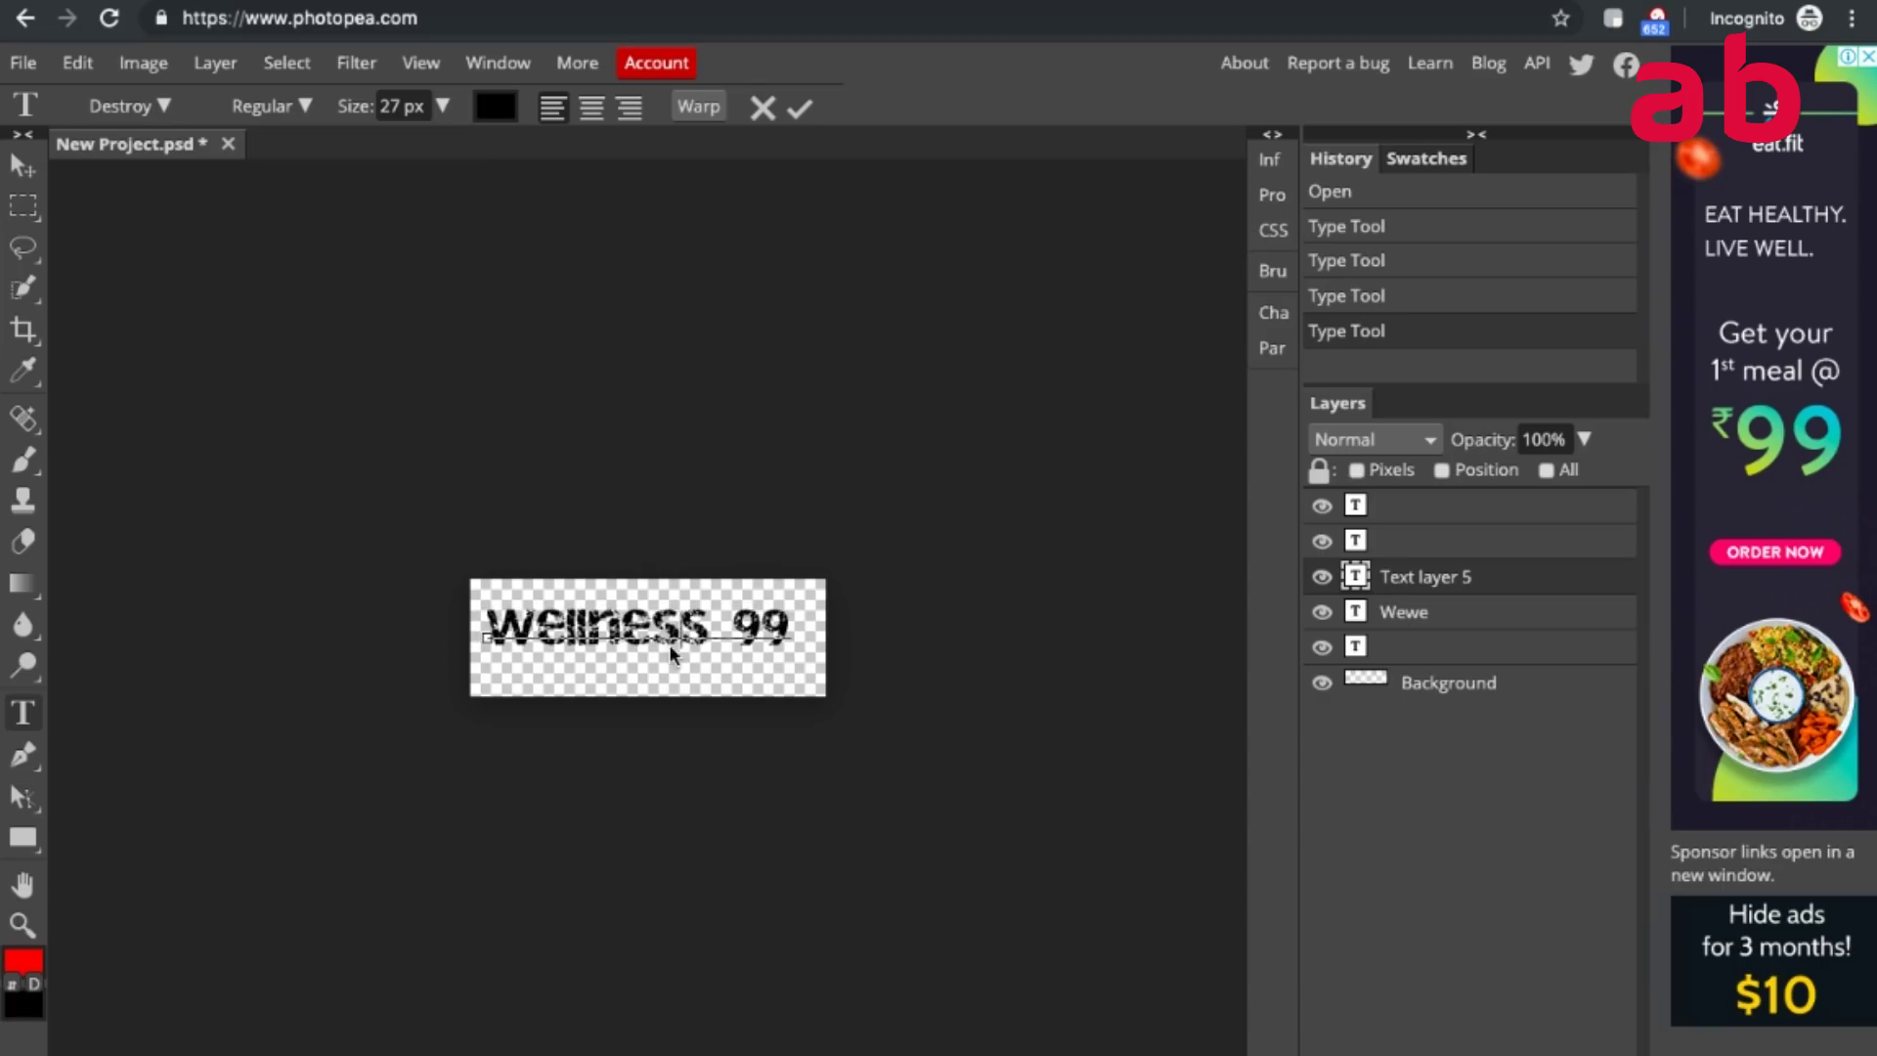
pyautogui.tripleClick(673, 633)
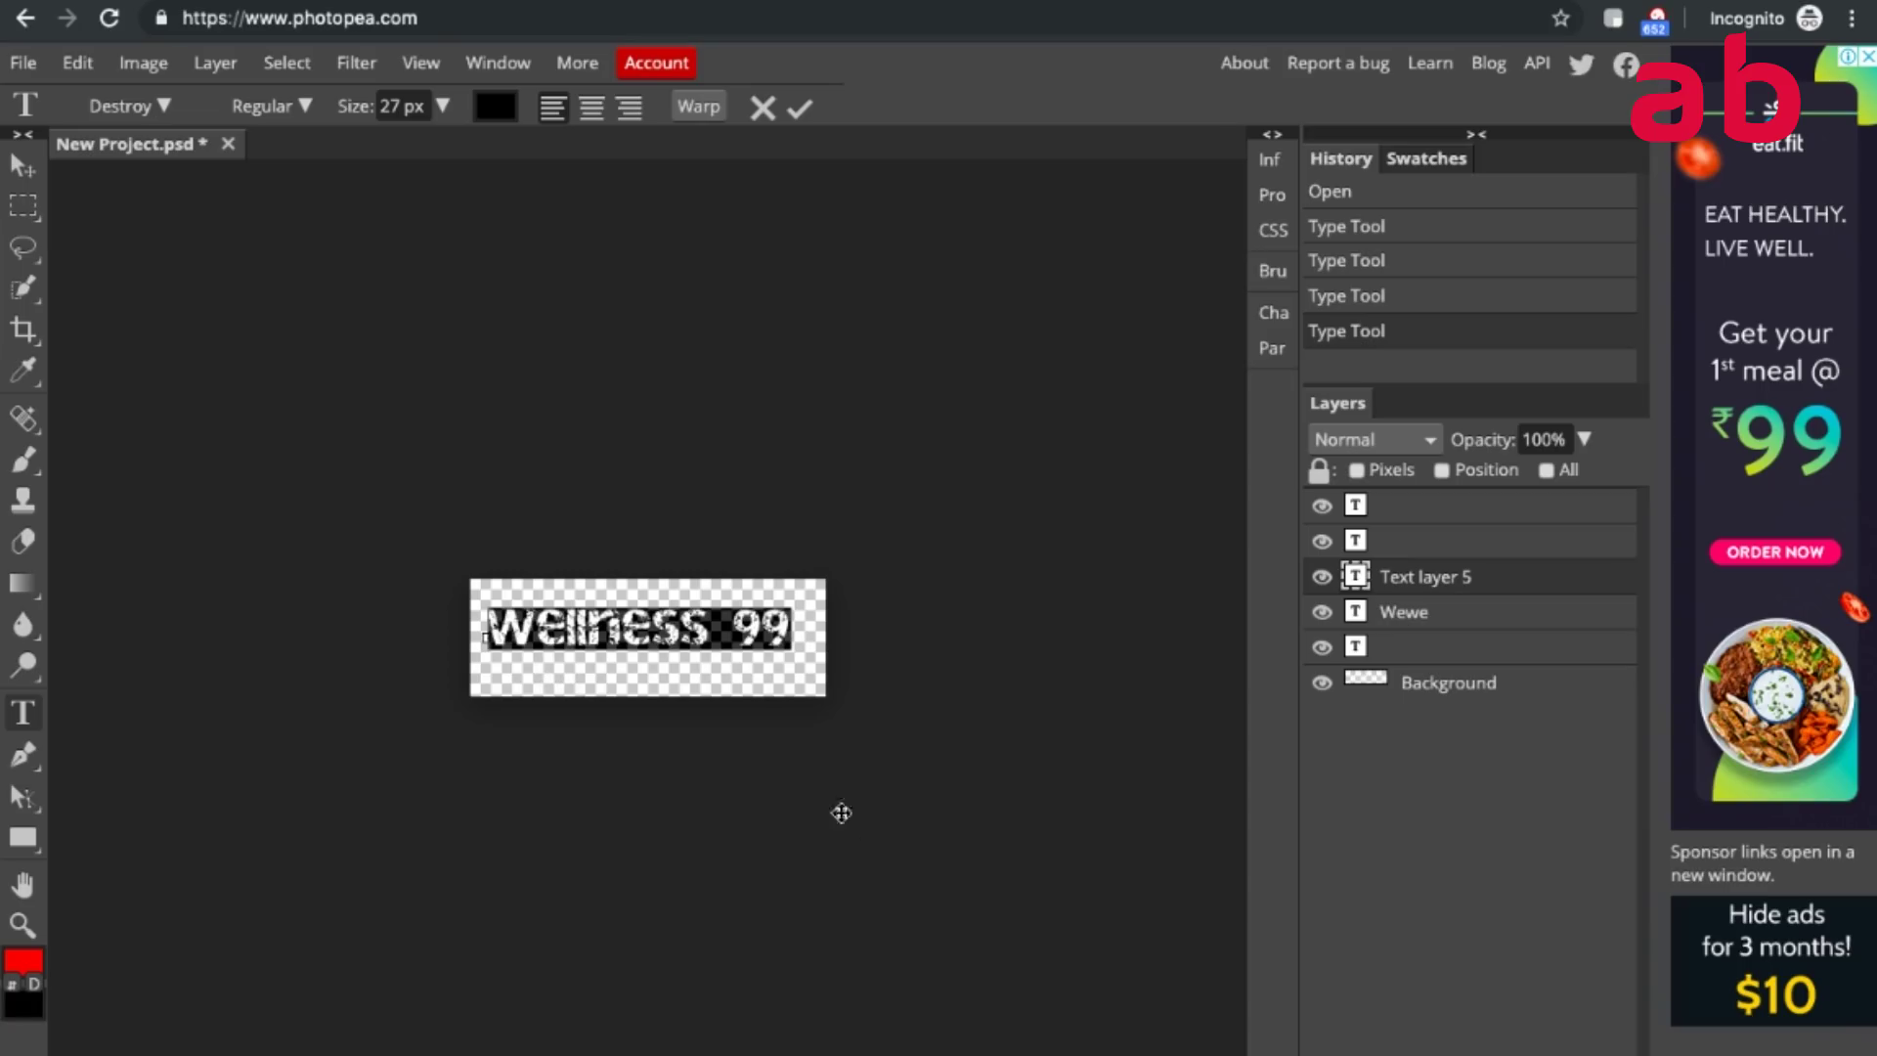
# Show the export options for the logo project.
pyautogui.click(23, 63)
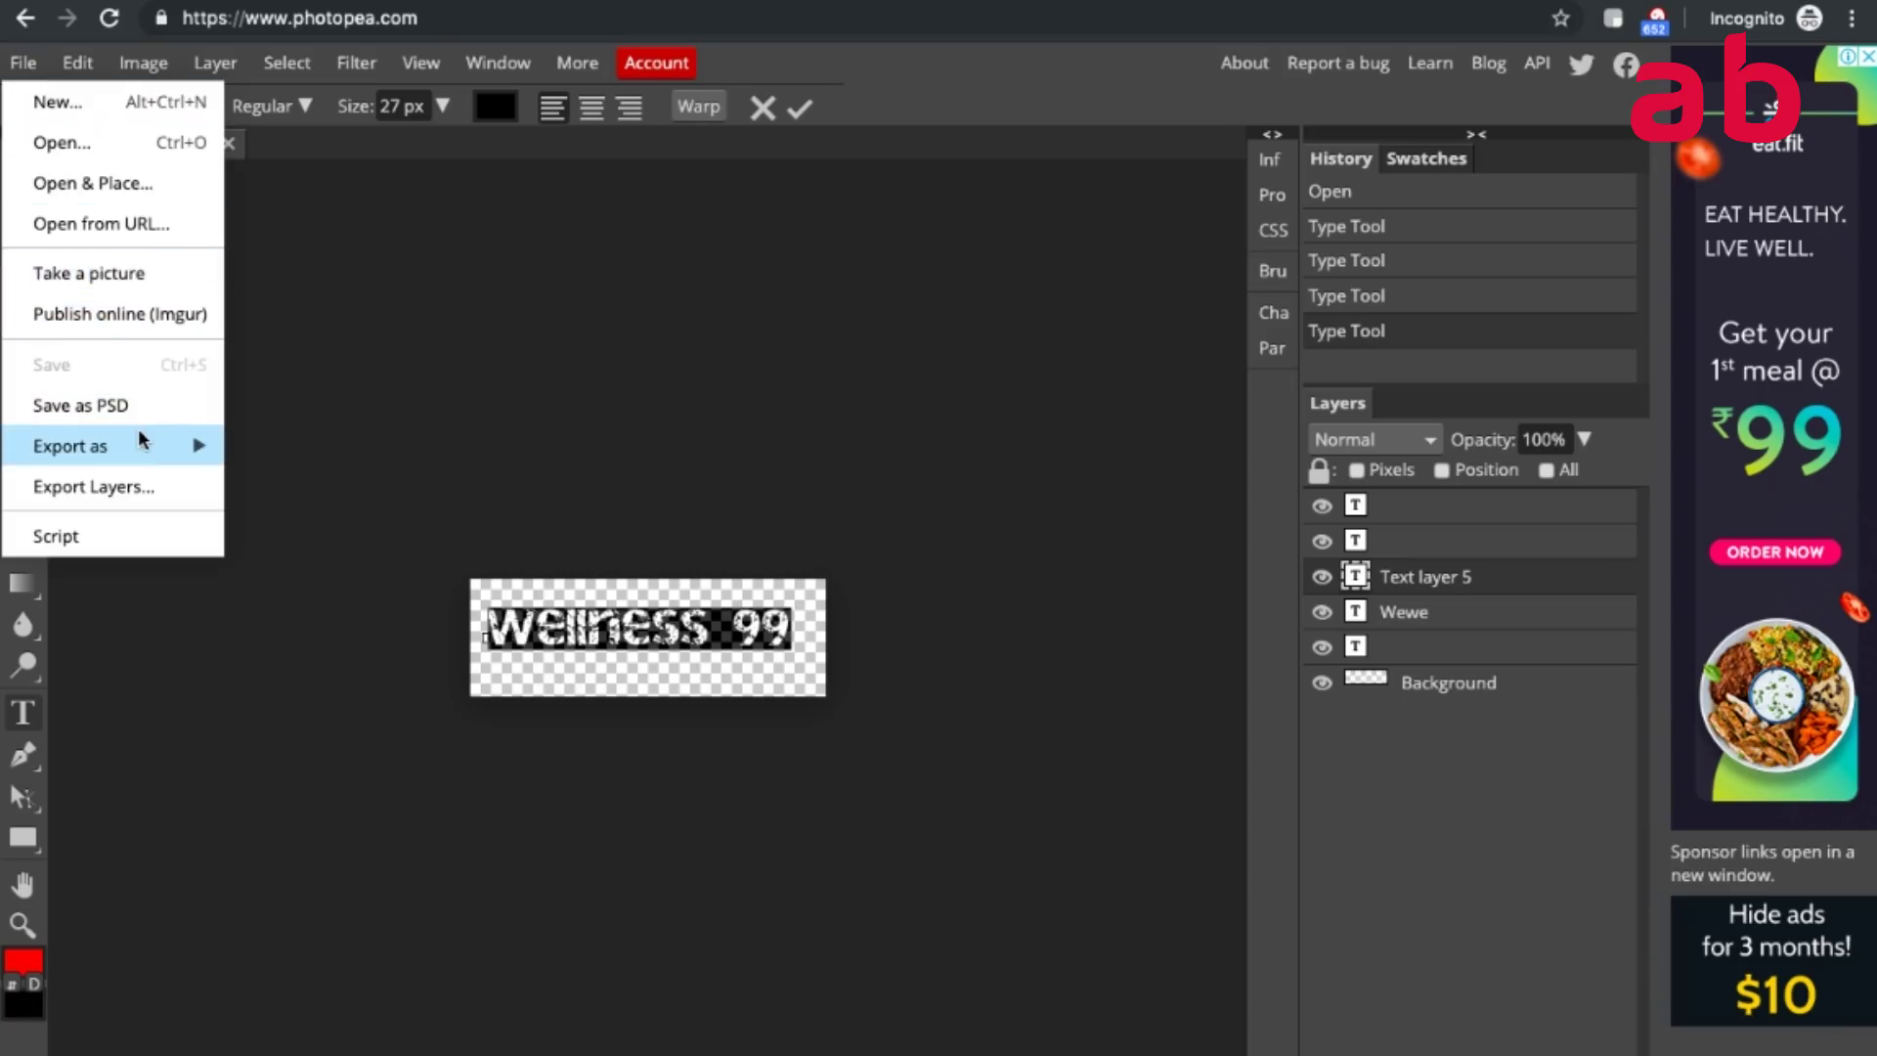
pyautogui.moveTo(138, 430)
pyautogui.click(370, 297)
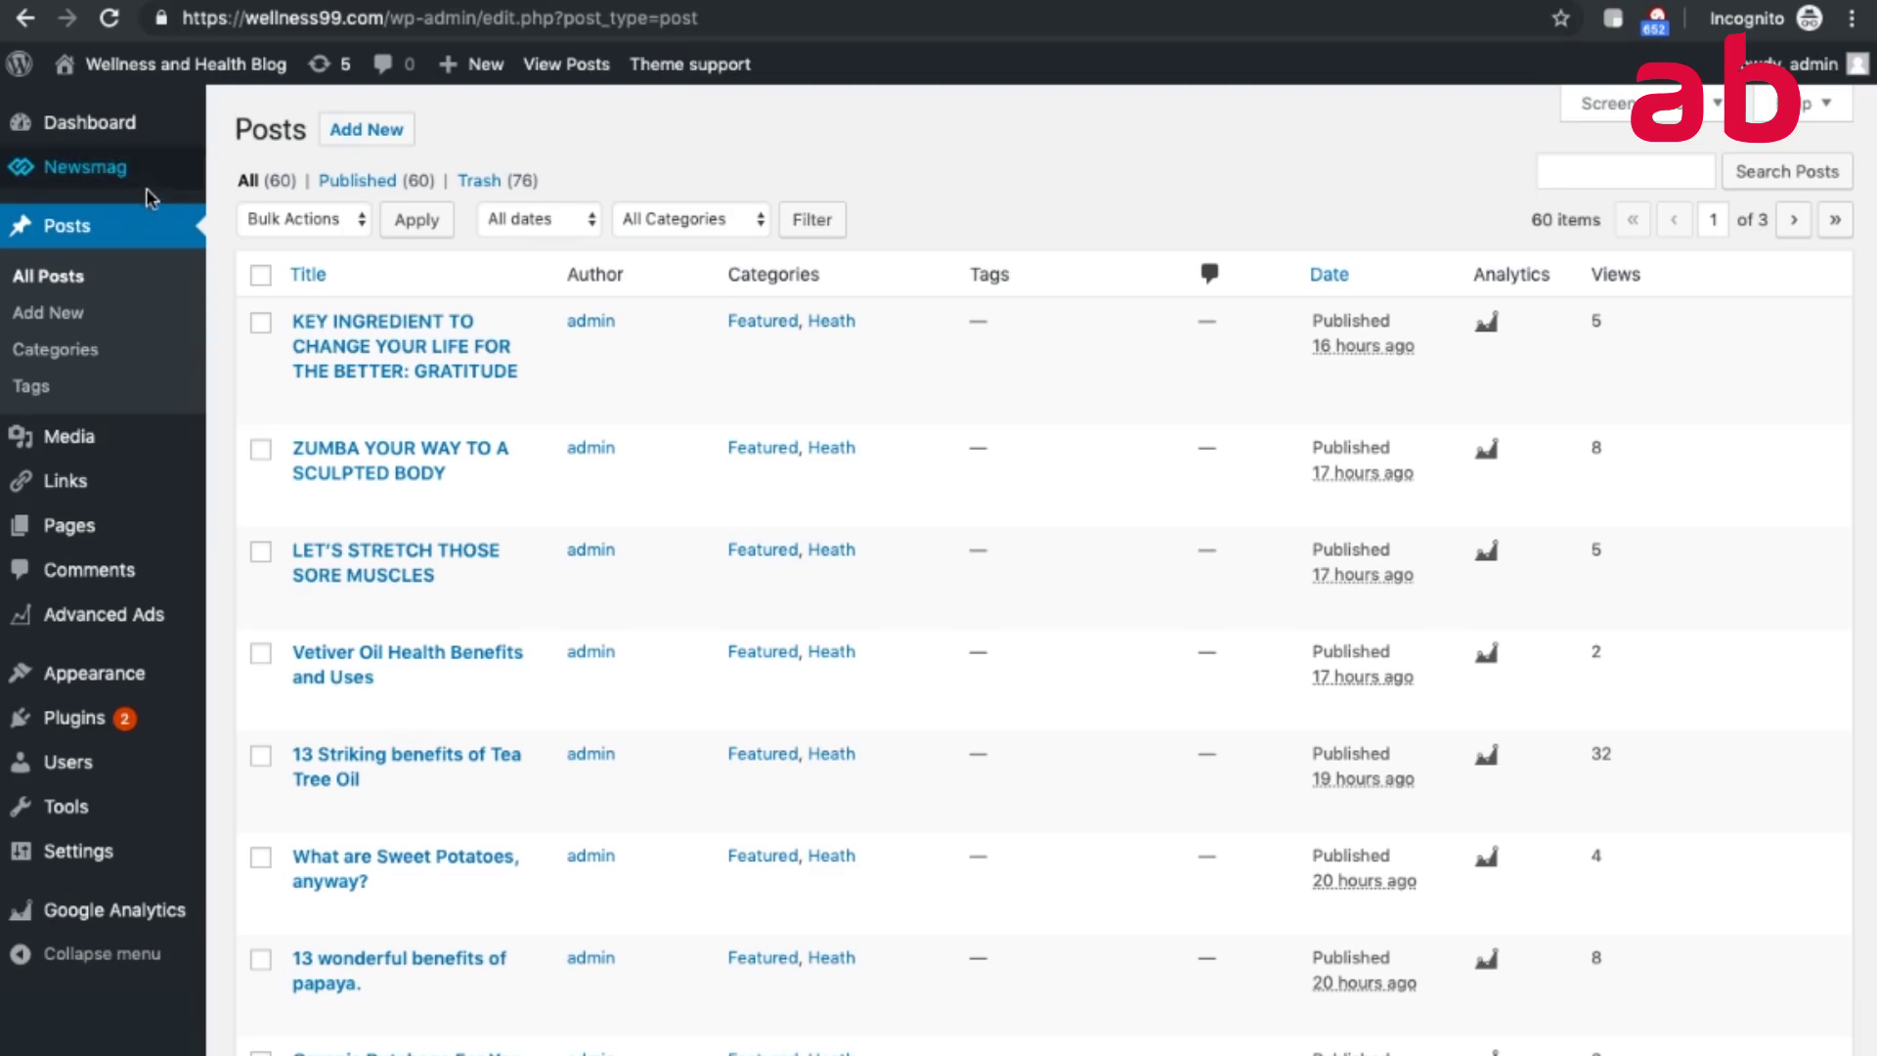
# In the WordPress admin, open the Newsmag theme panel and expand the header's Logo & Favicon settings.
pyautogui.moveTo(146, 185)
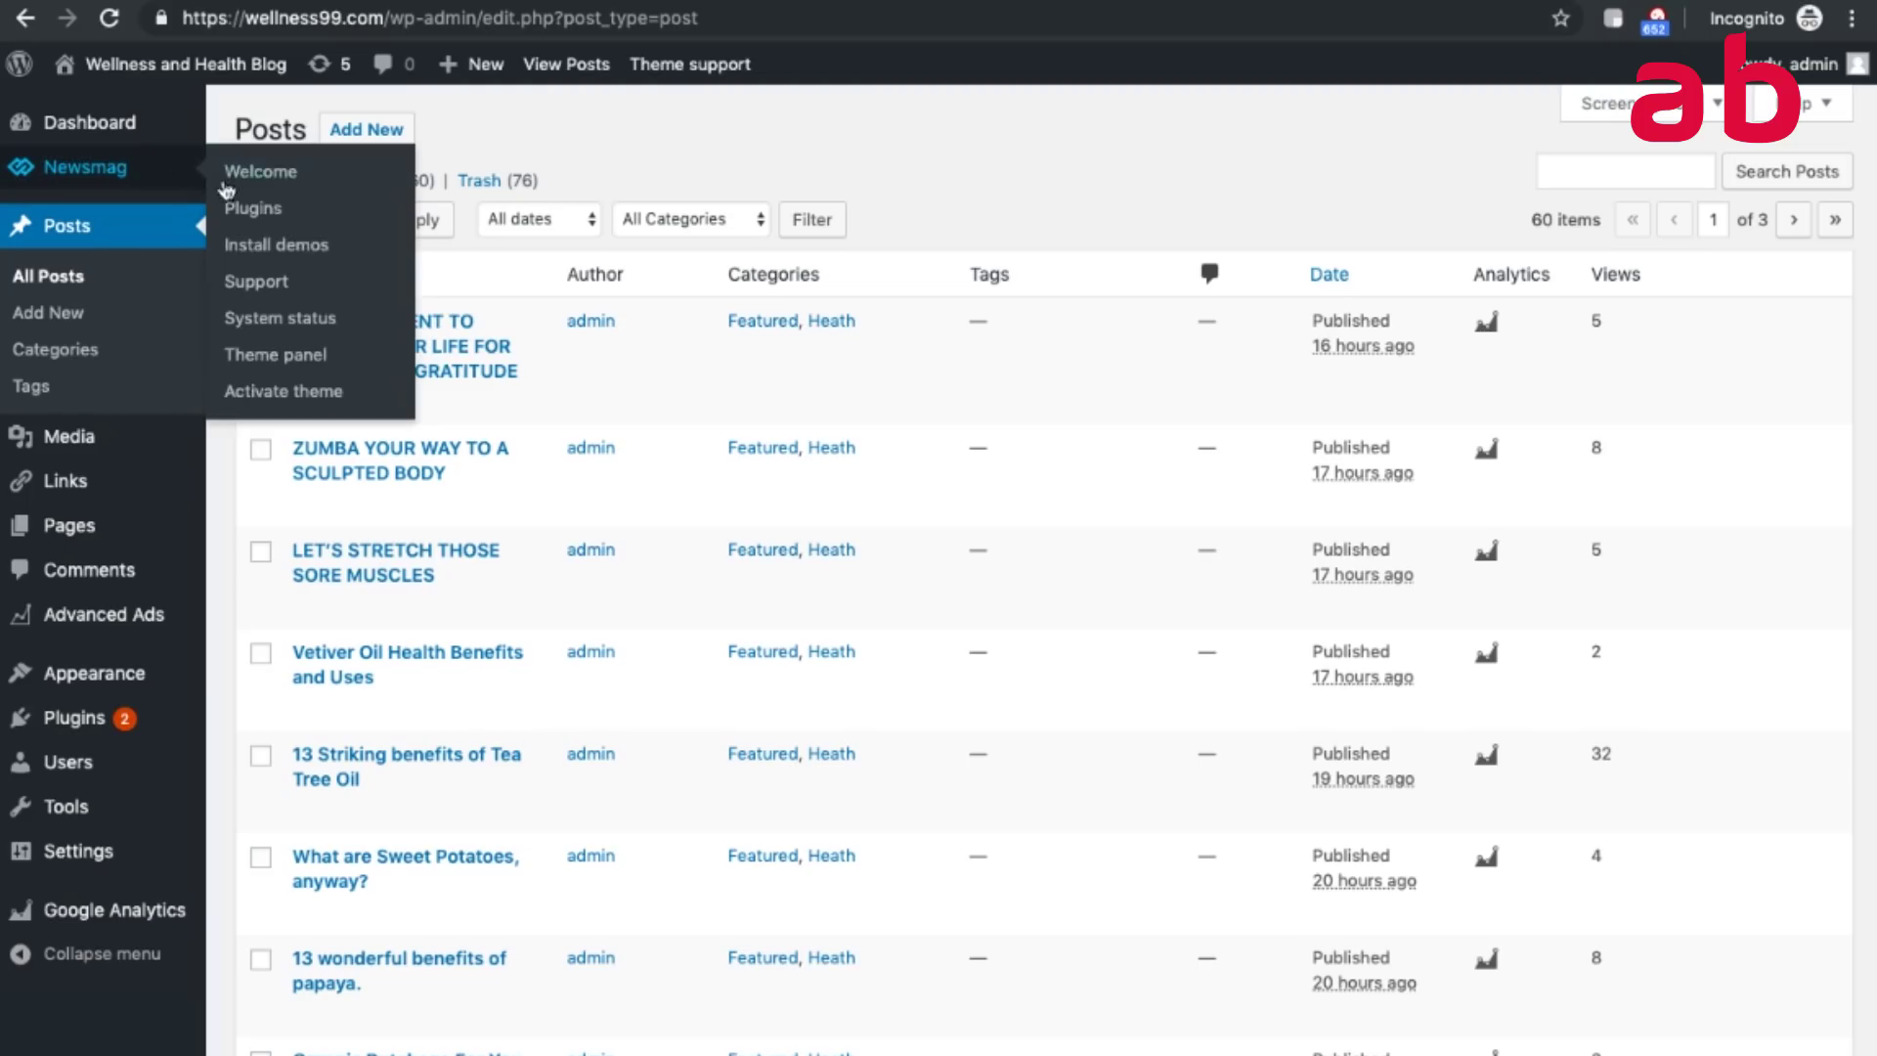
pyautogui.click(267, 364)
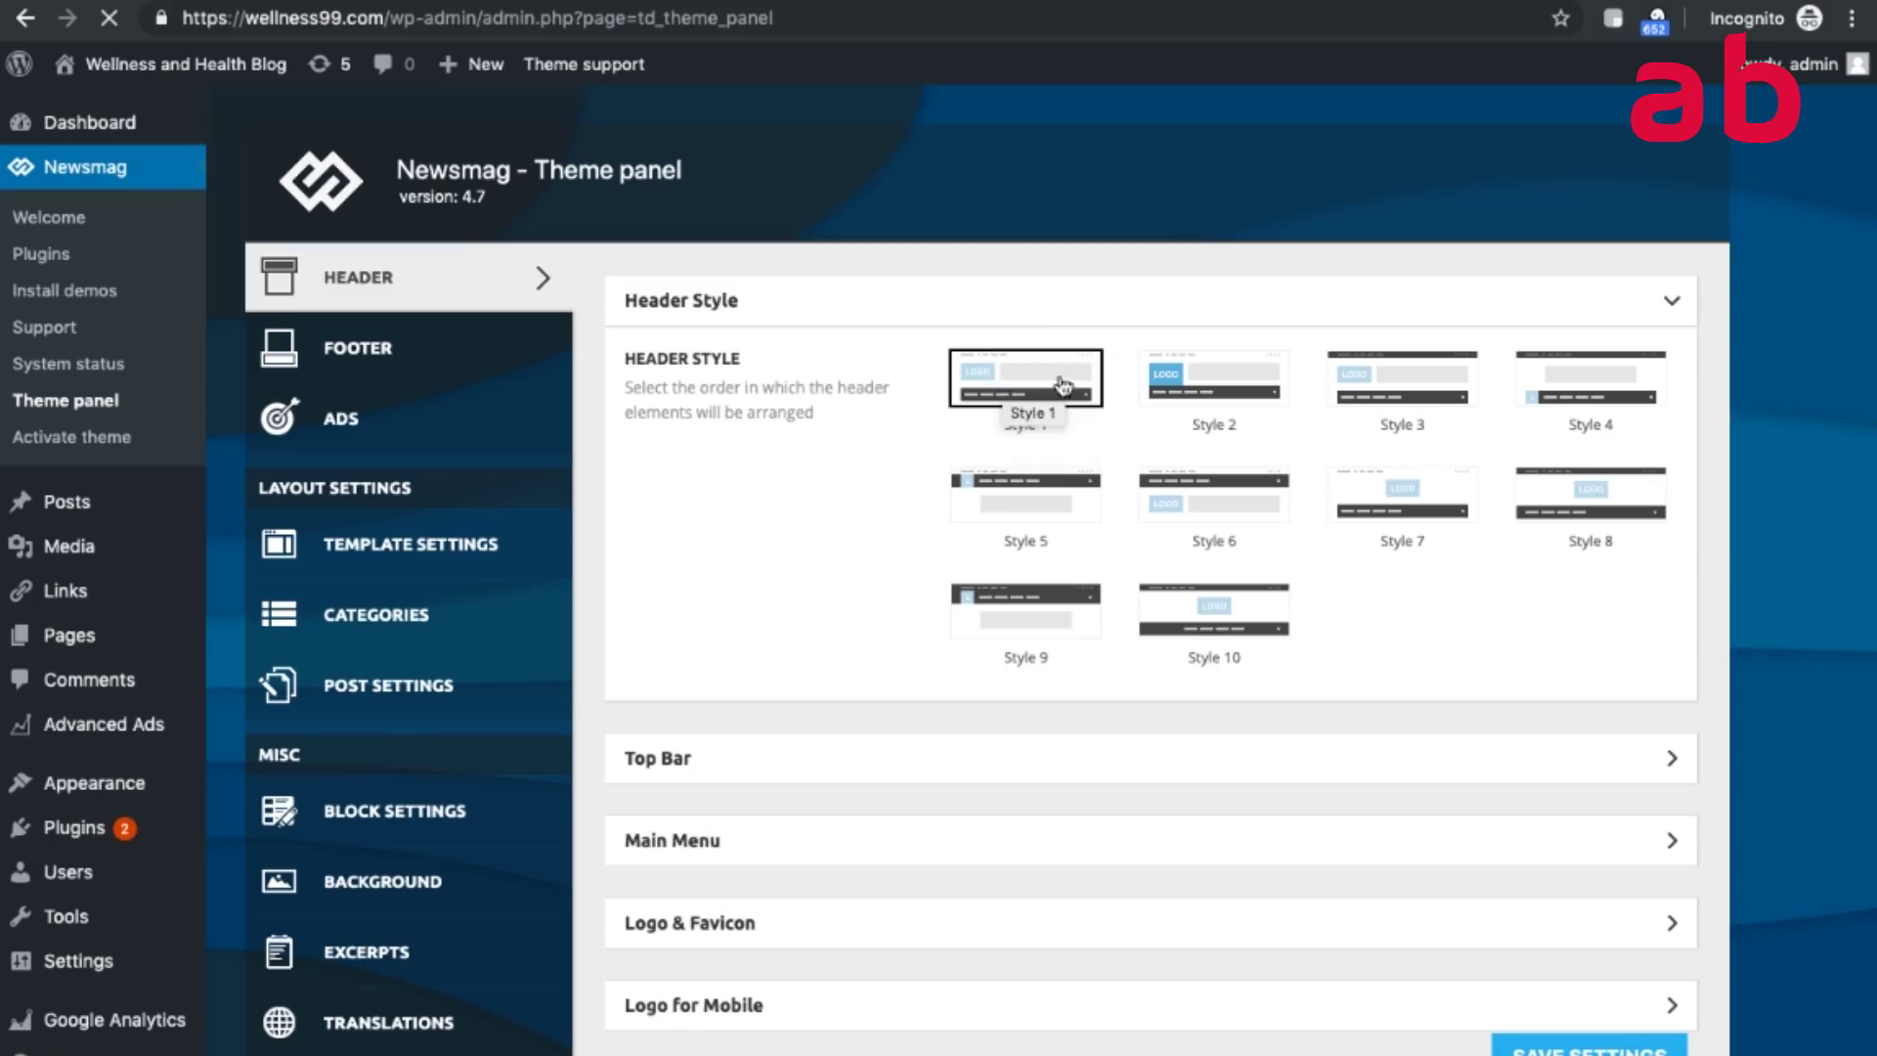
pyautogui.scroll(-3, 1002, 688)
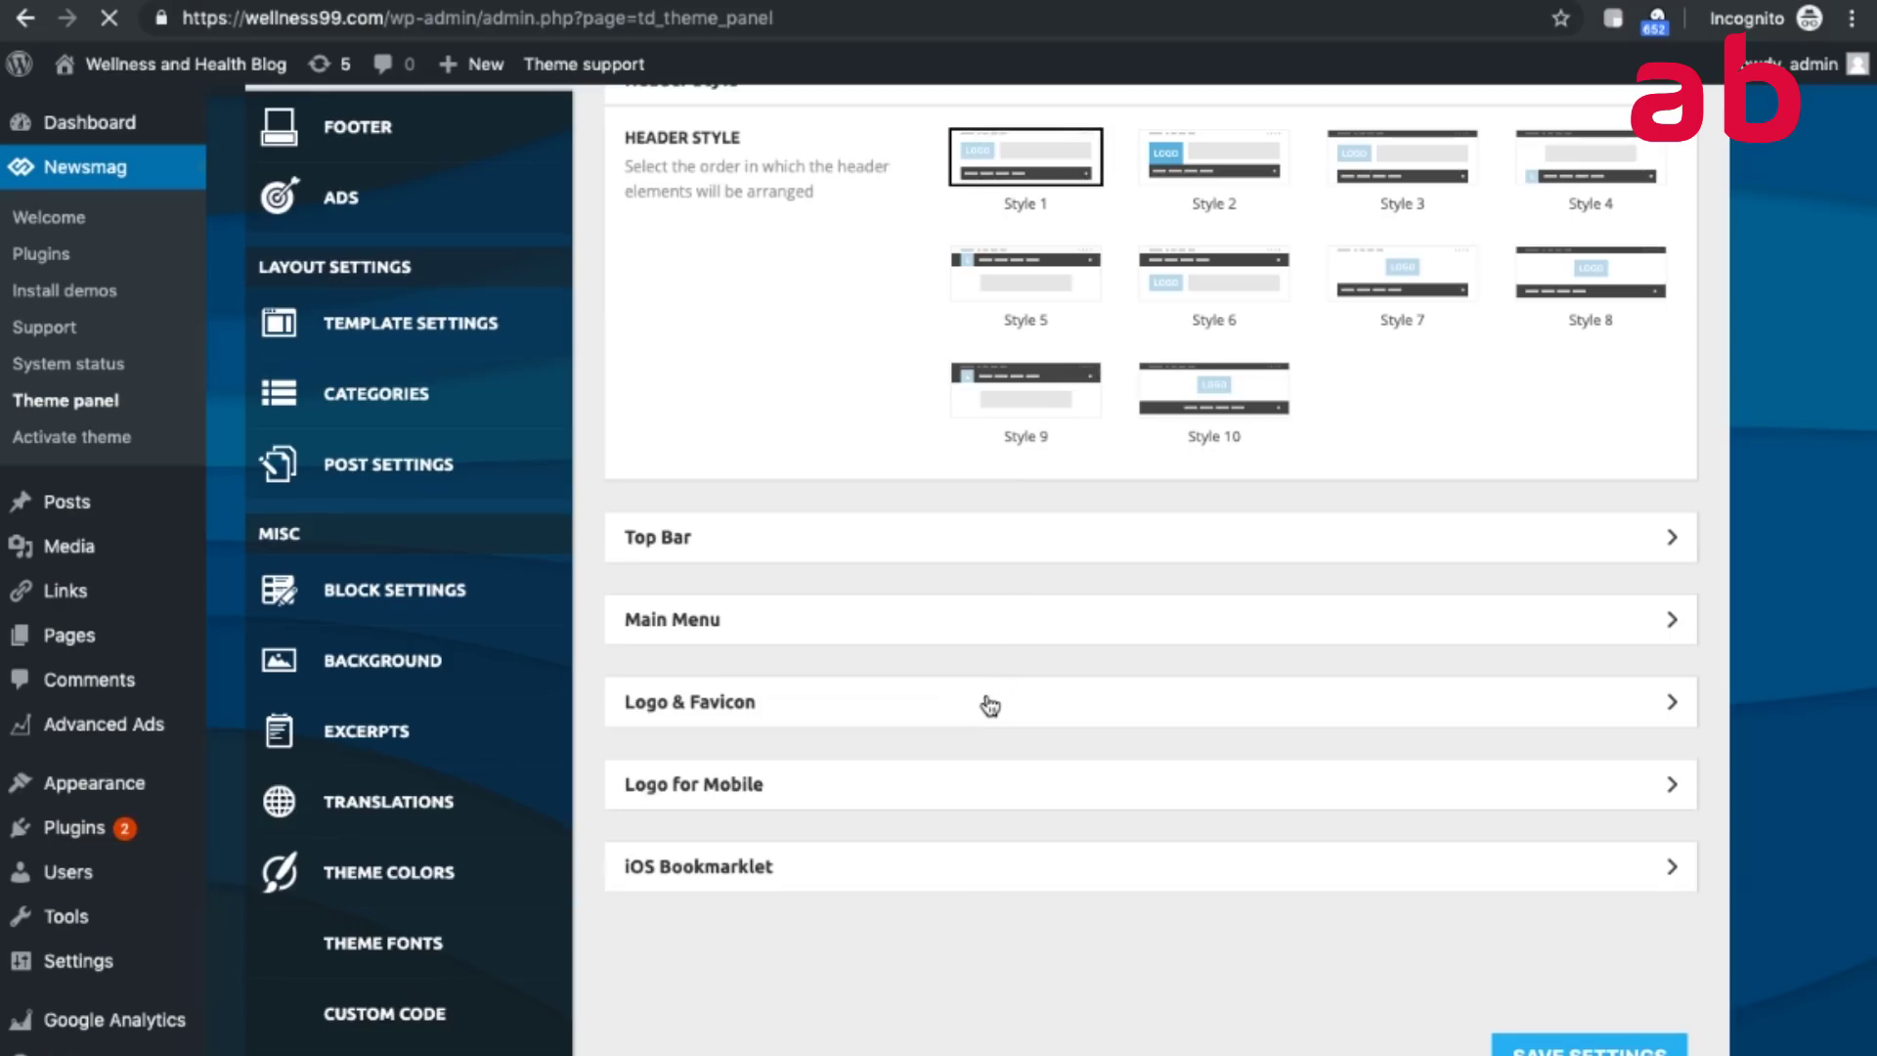
pyautogui.click(989, 704)
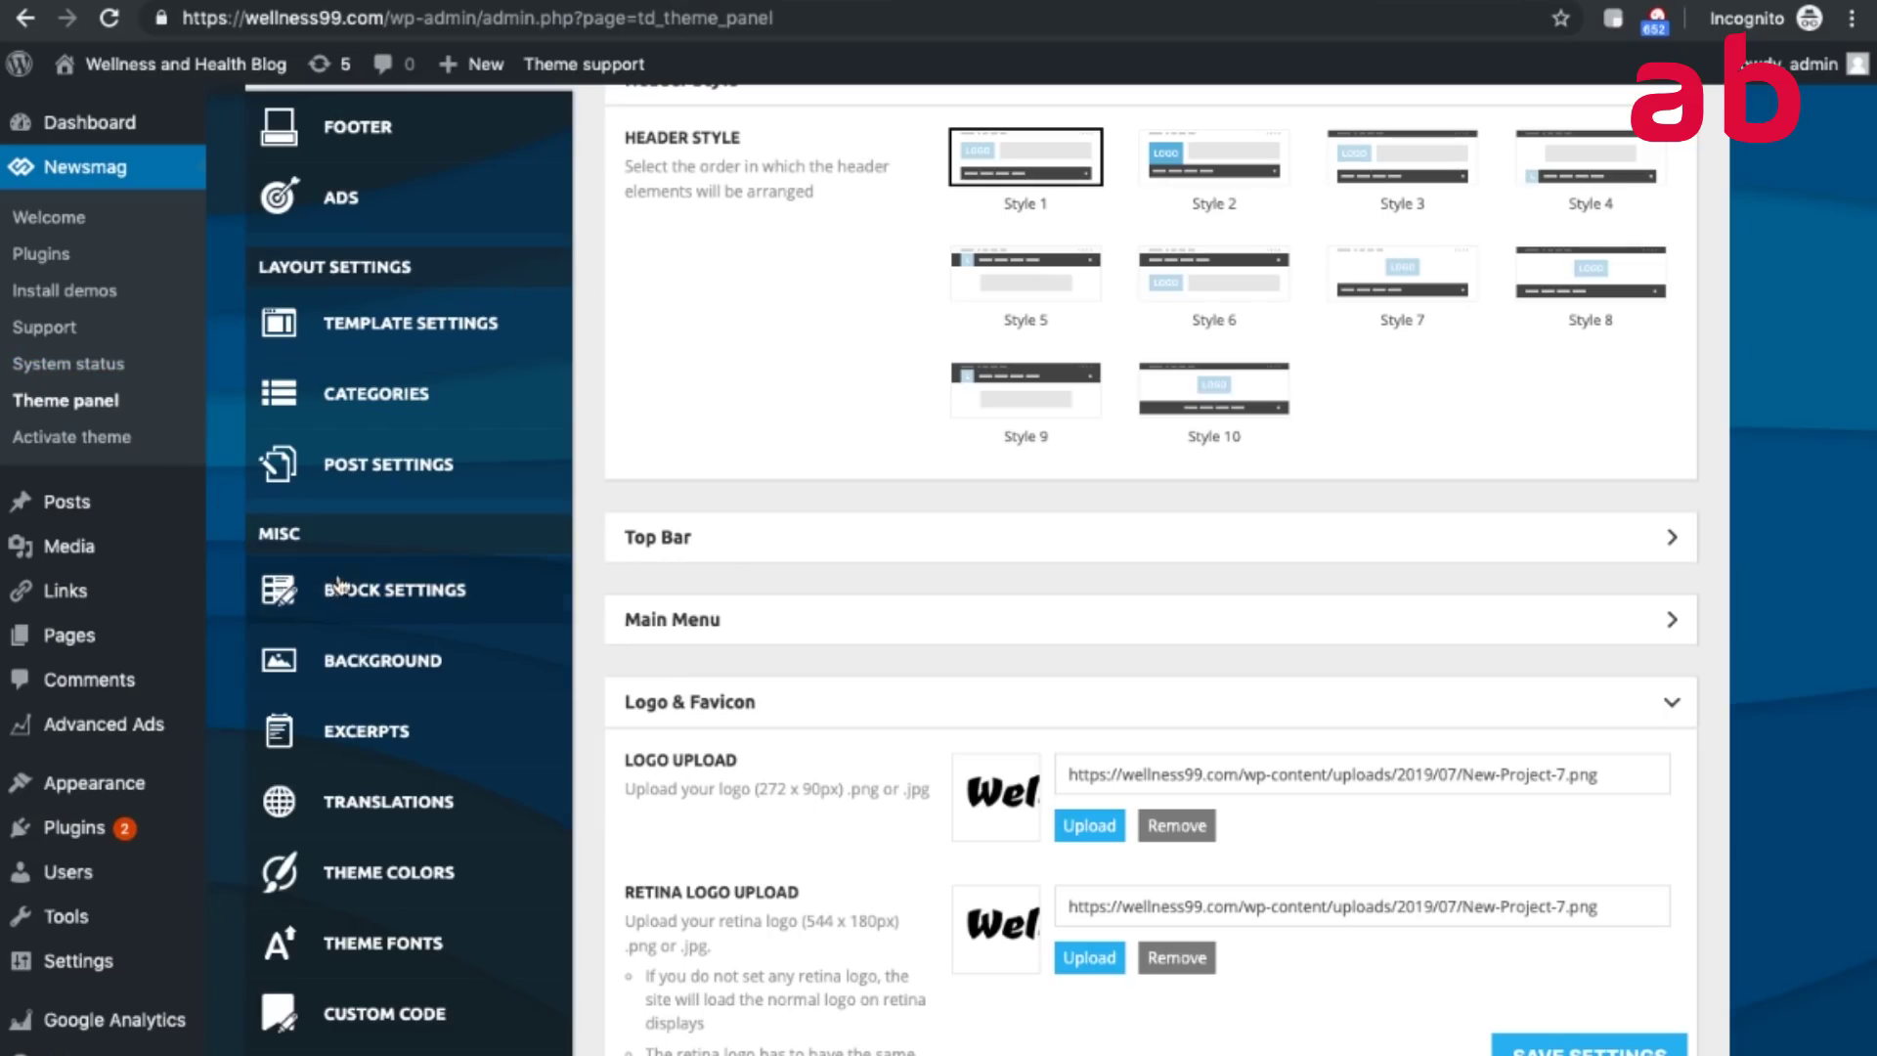
# Open the theme's footer settings and examine the logo fields under Footer info content.
pyautogui.scroll(2, 841, 501)
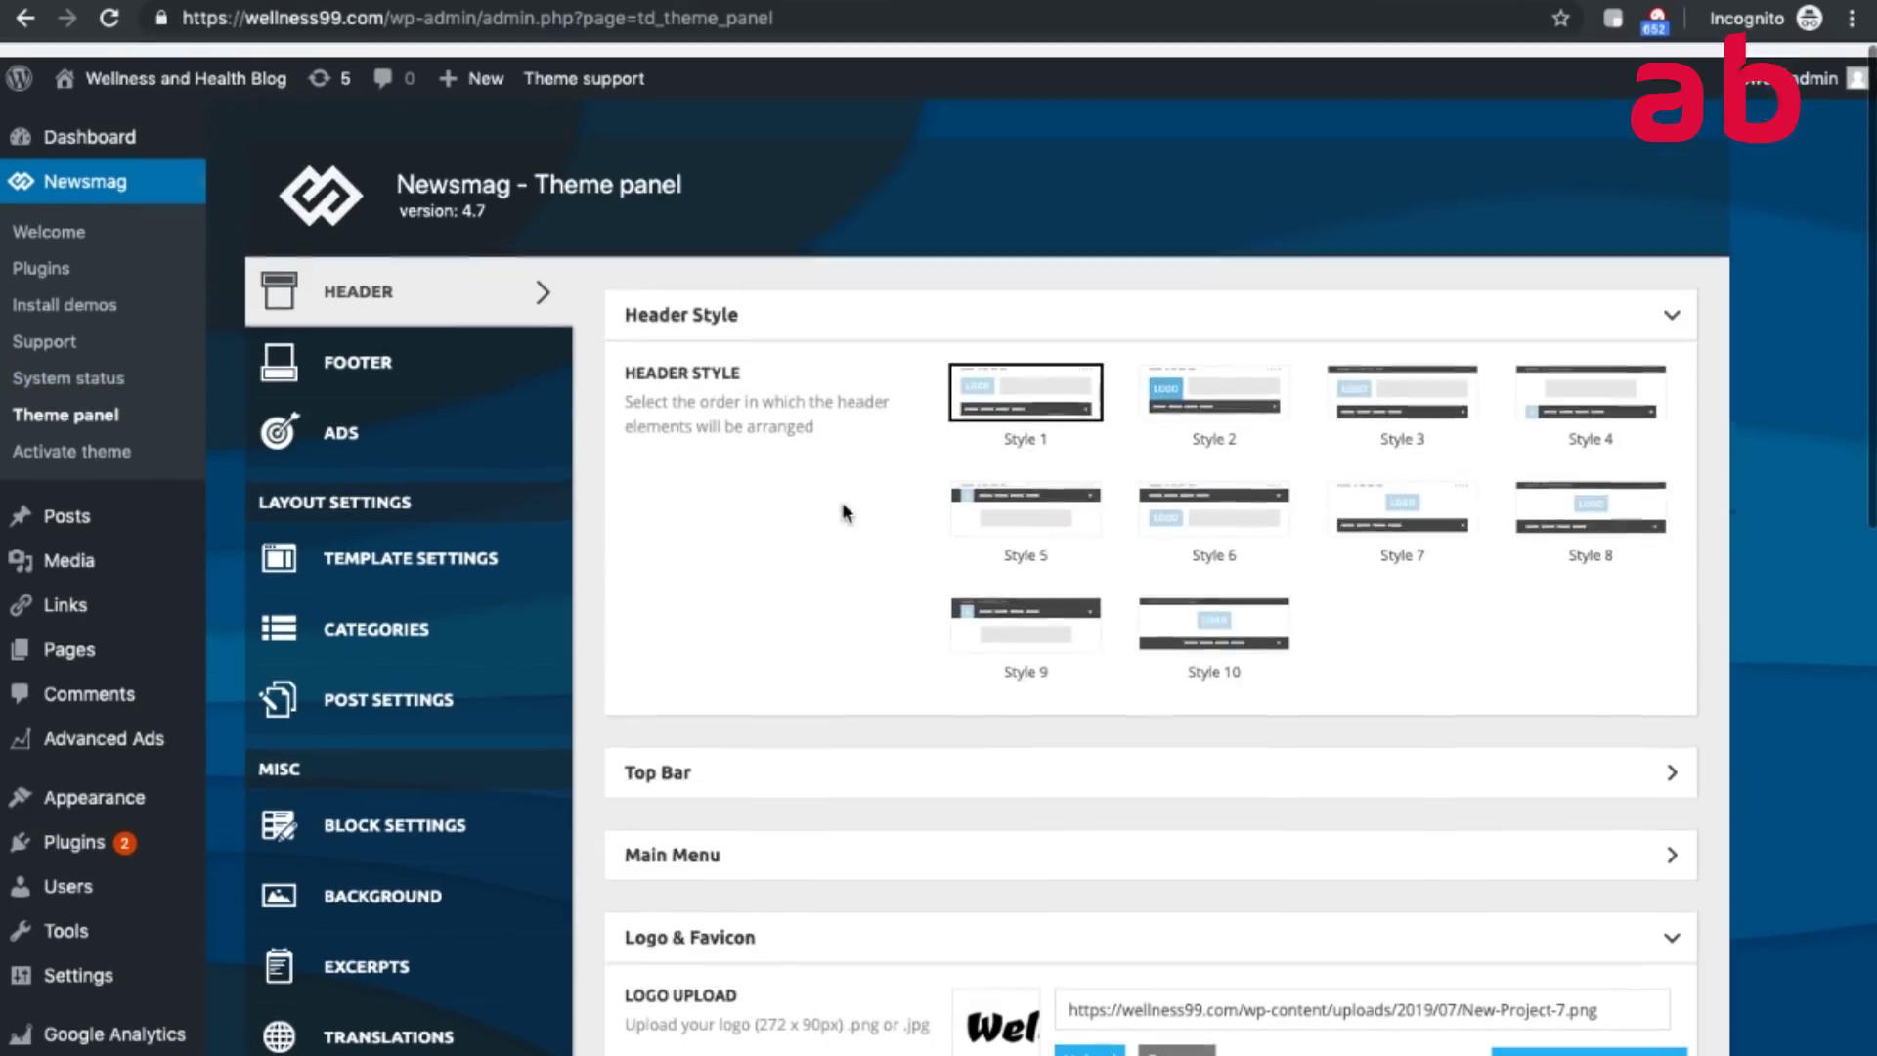
pyautogui.scroll(-5, 802, 689)
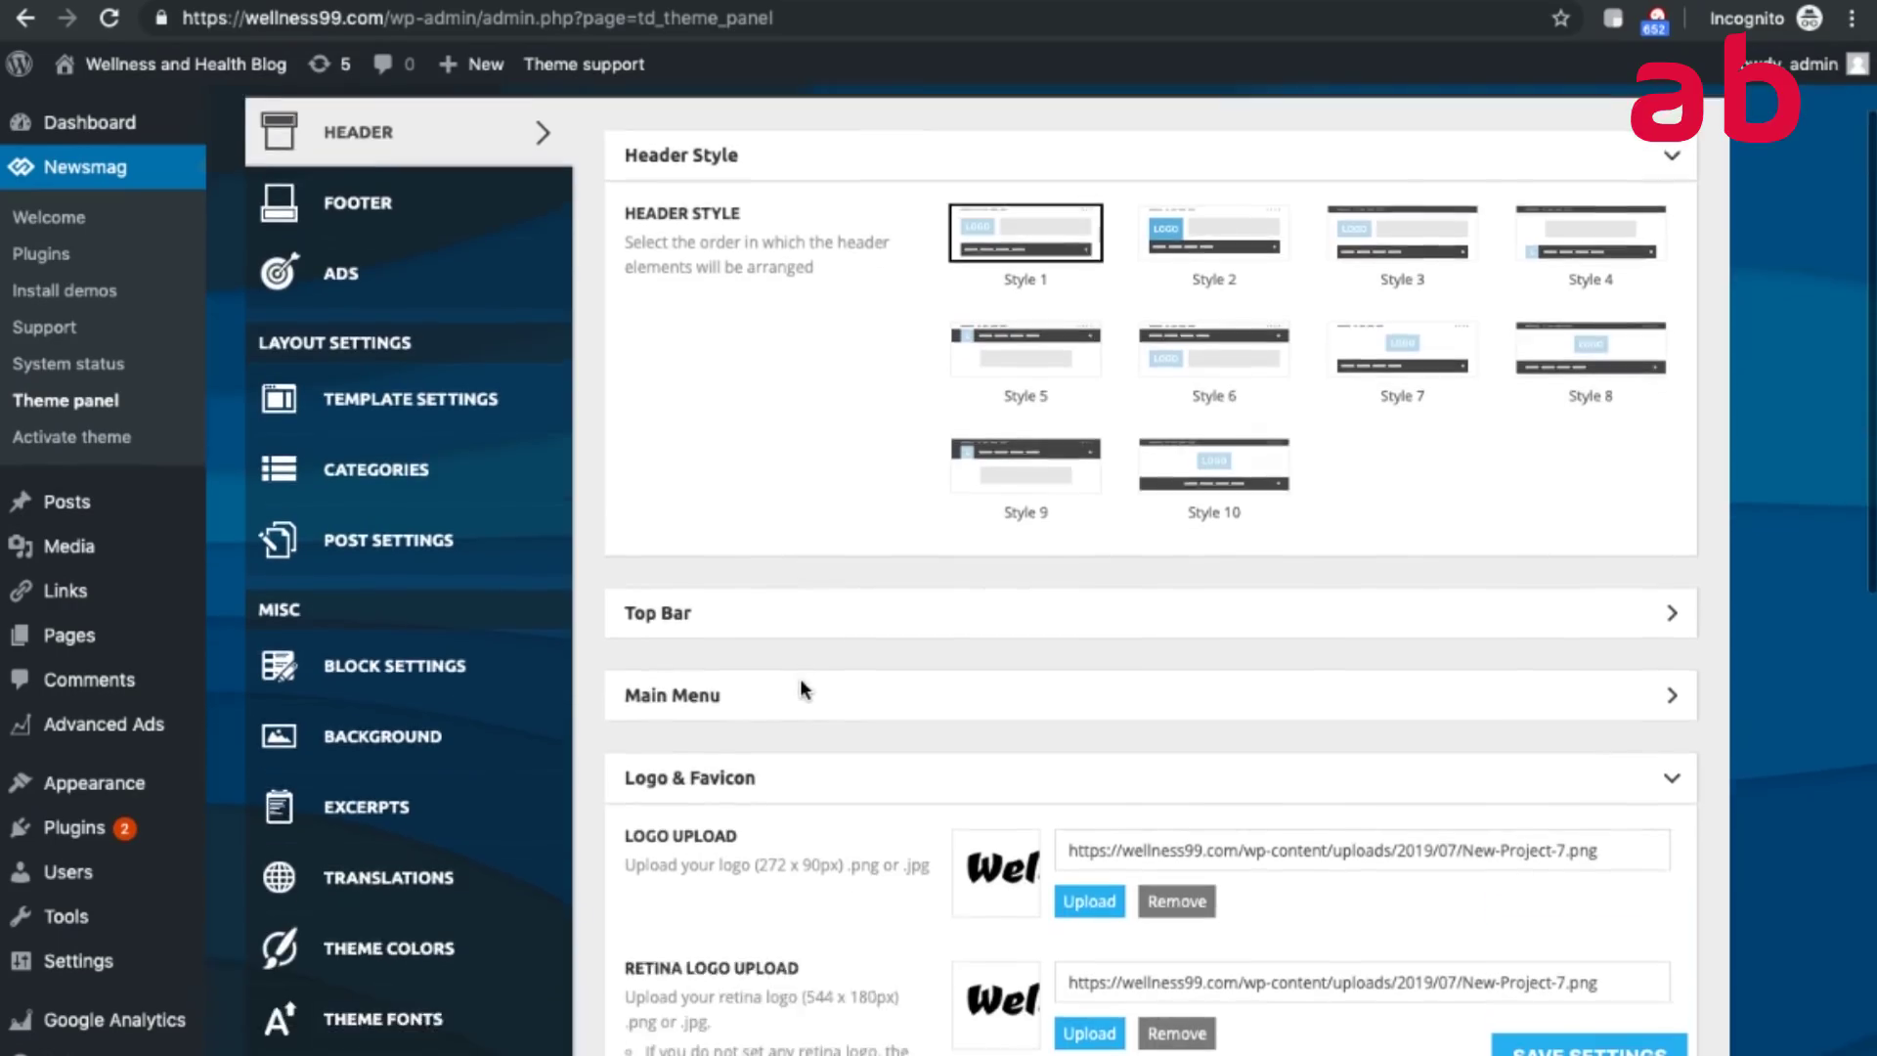
pyautogui.scroll(3, 802, 682)
pyautogui.scroll(-1, 801, 690)
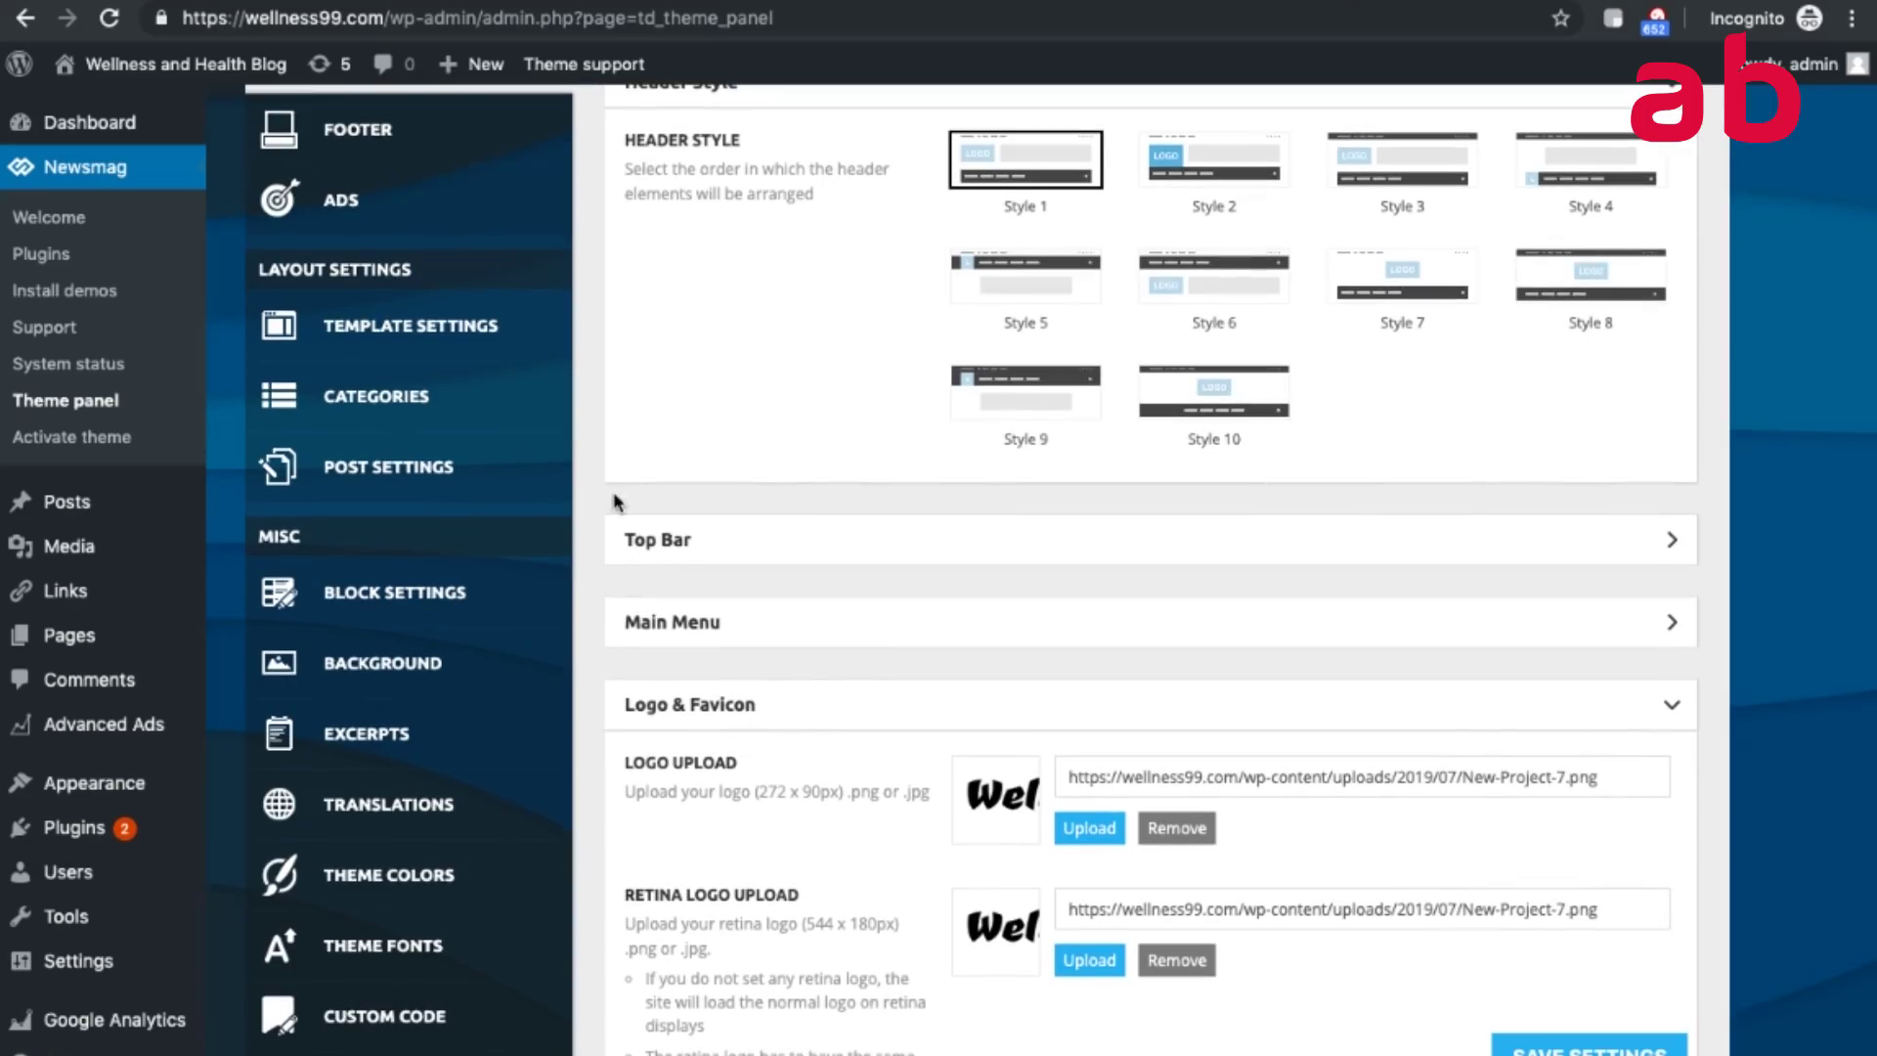
pyautogui.click(439, 145)
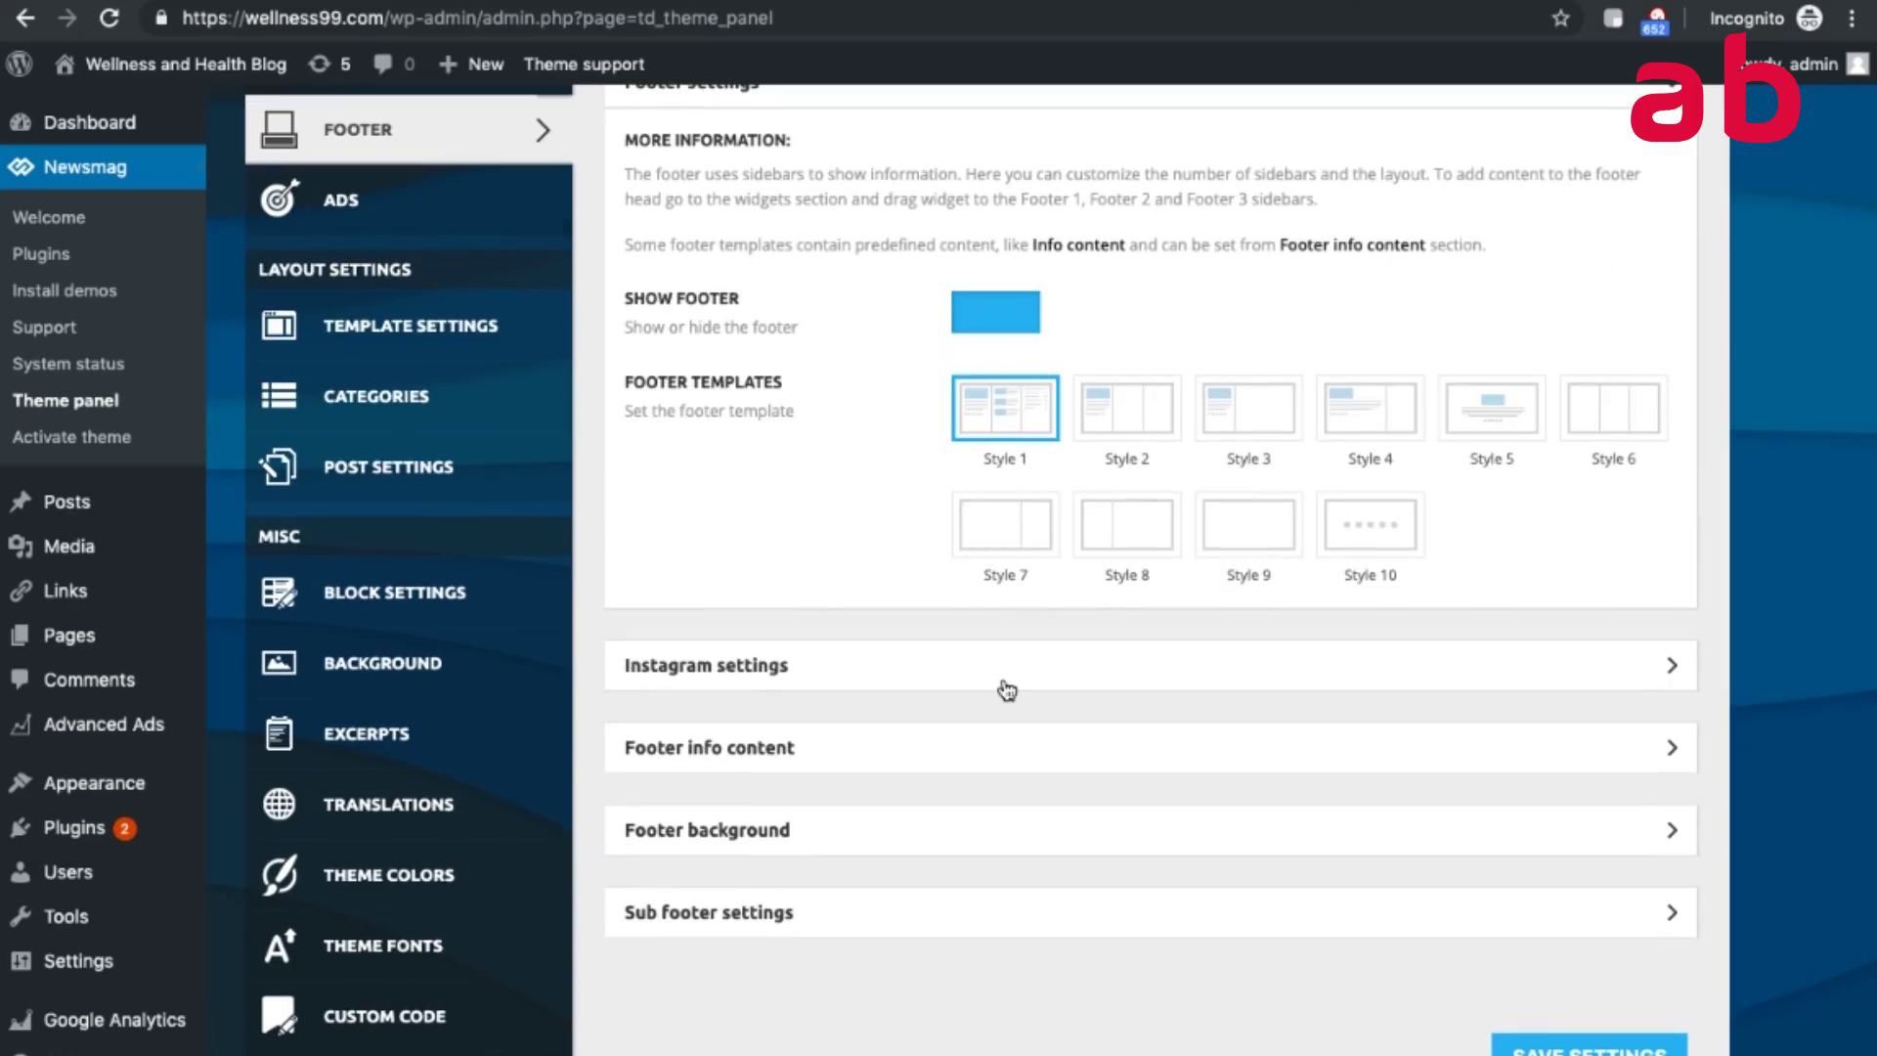
pyautogui.click(970, 746)
pyautogui.scroll(-3, 967, 762)
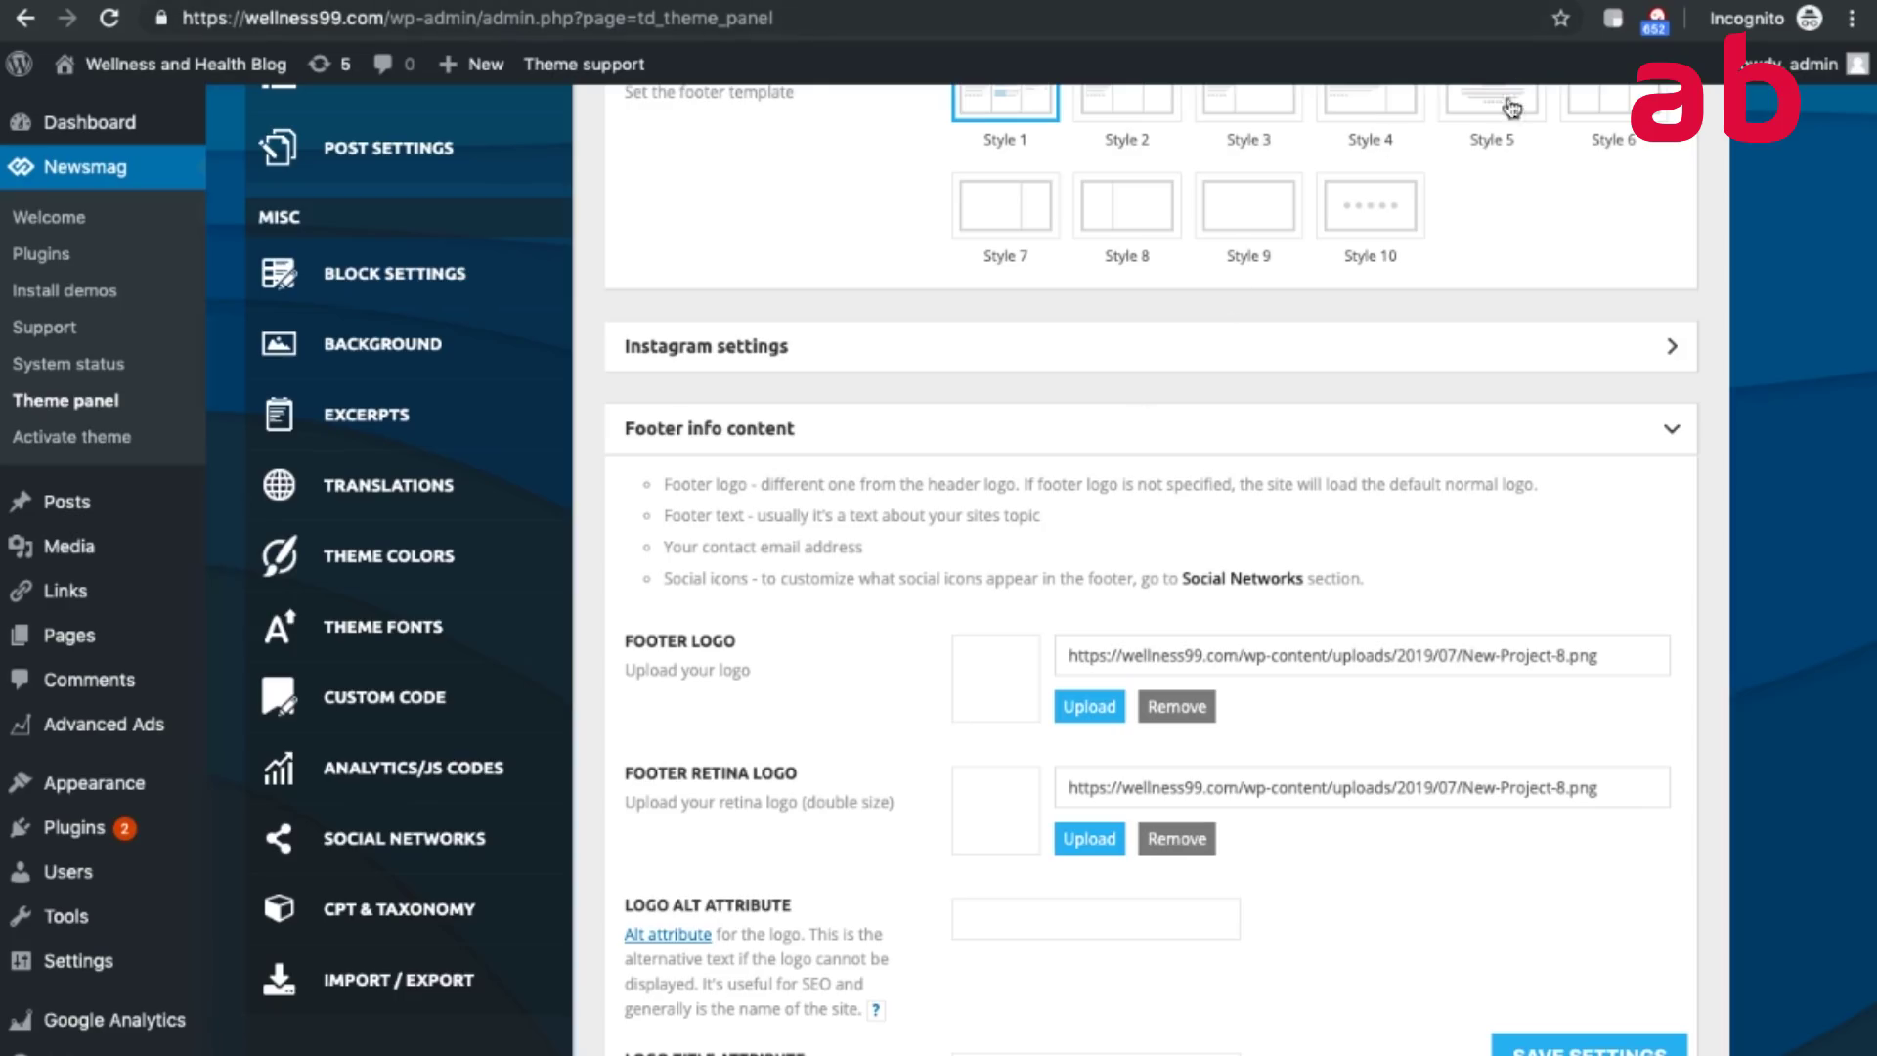
pyautogui.scroll(5, 1492, 284)
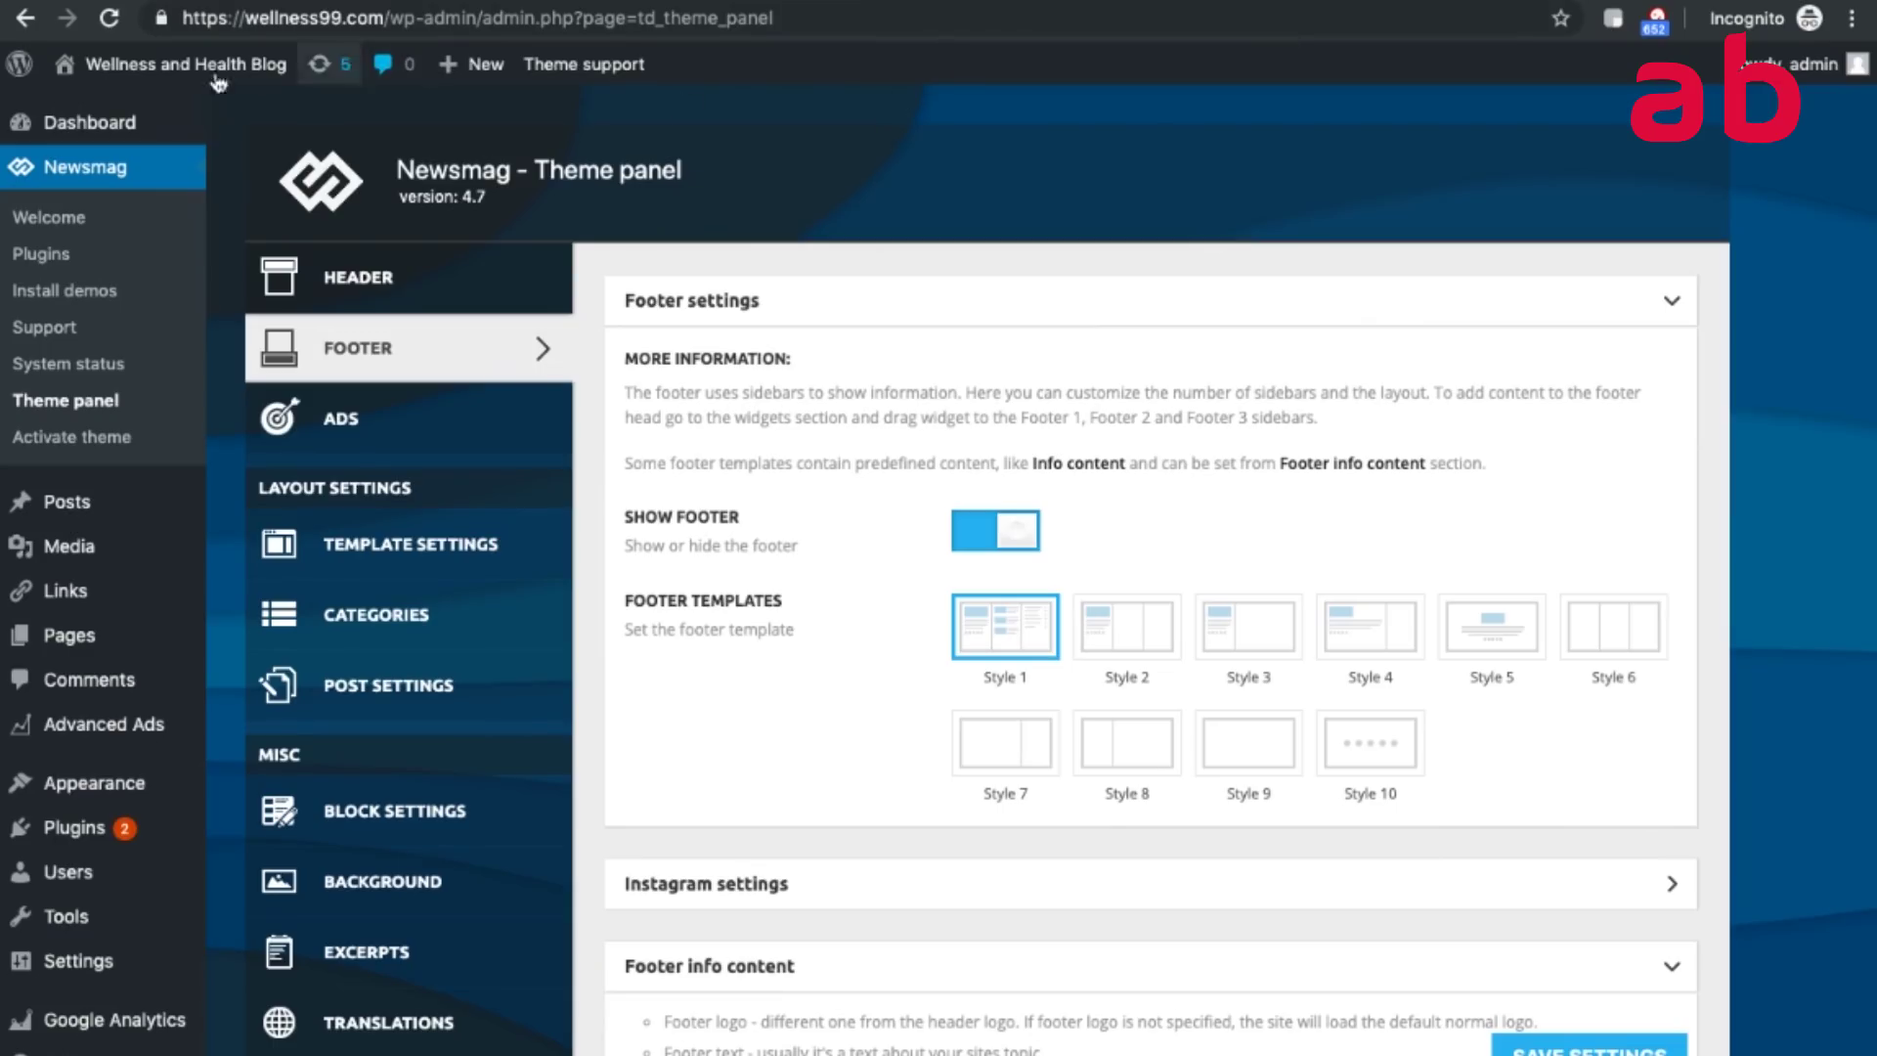
# Visit the live site and check the logo in the homepage's header and footer.
pyautogui.moveTo(188, 81)
pyautogui.click(157, 147)
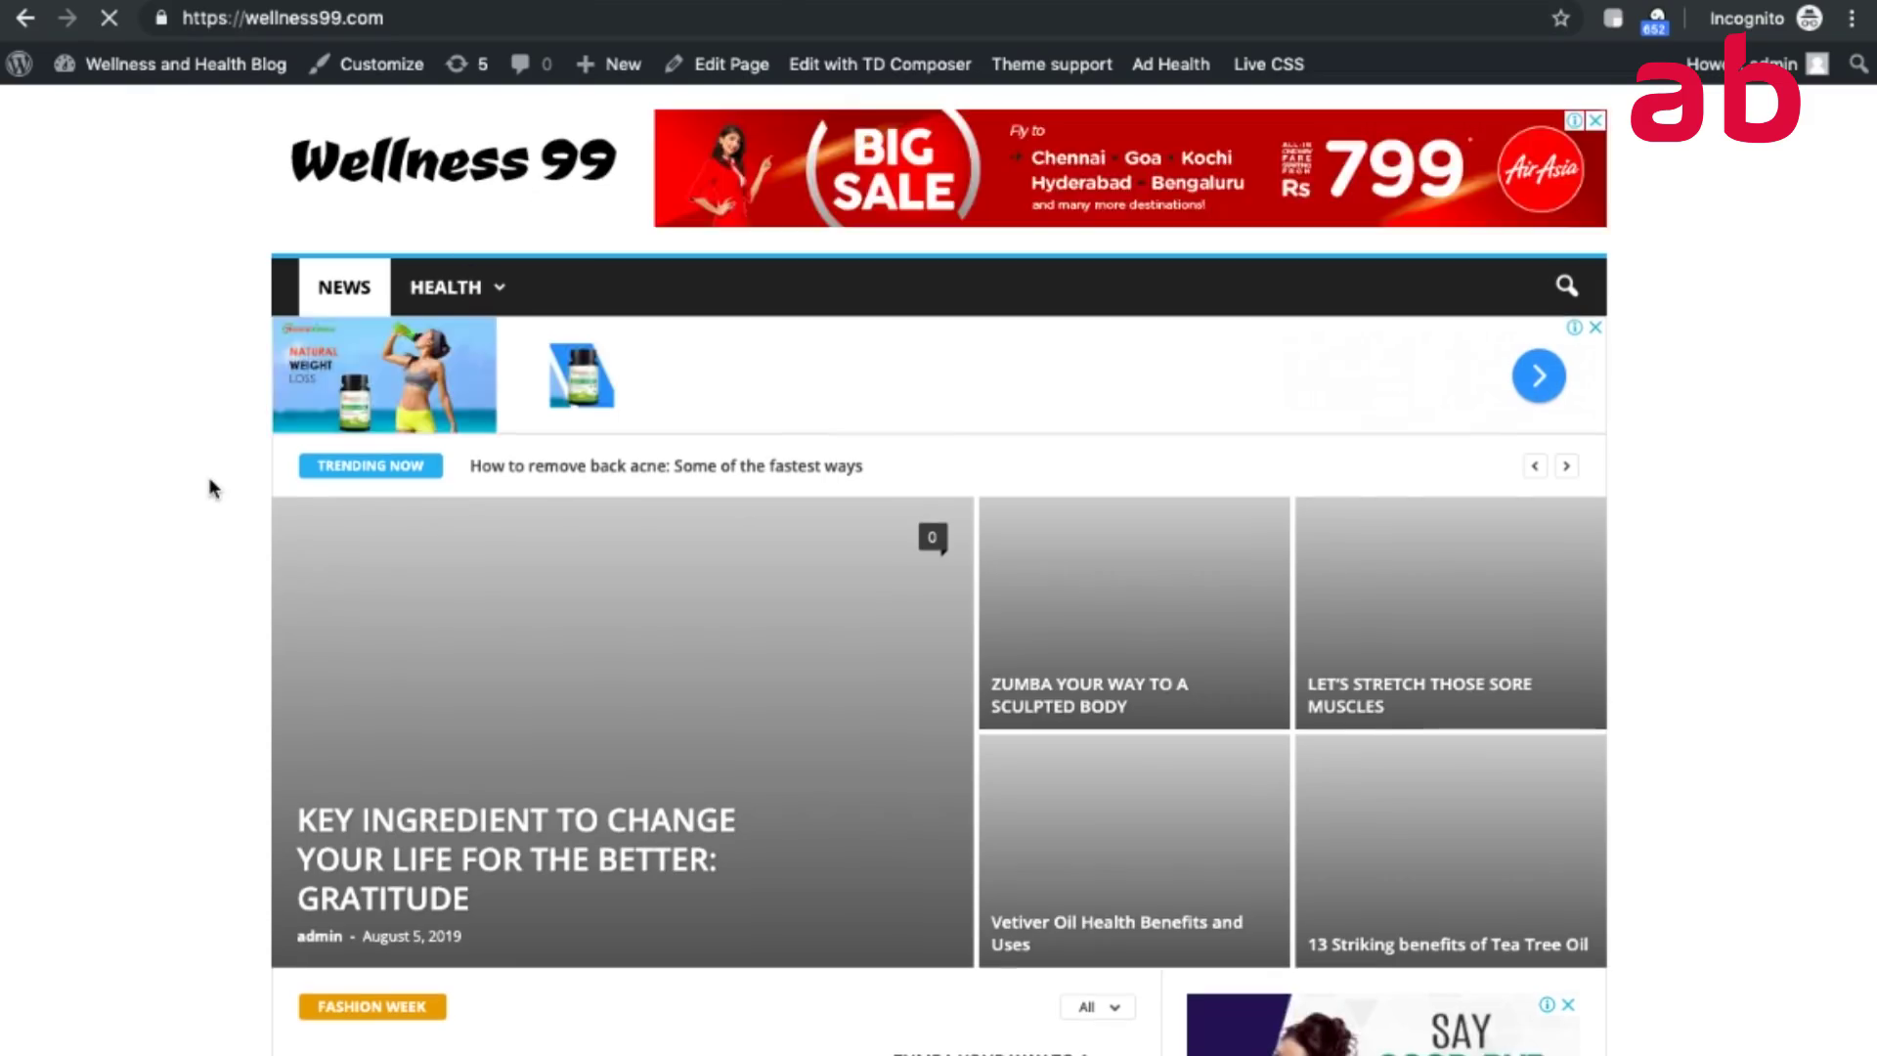
pyautogui.scroll(-10, 213, 486)
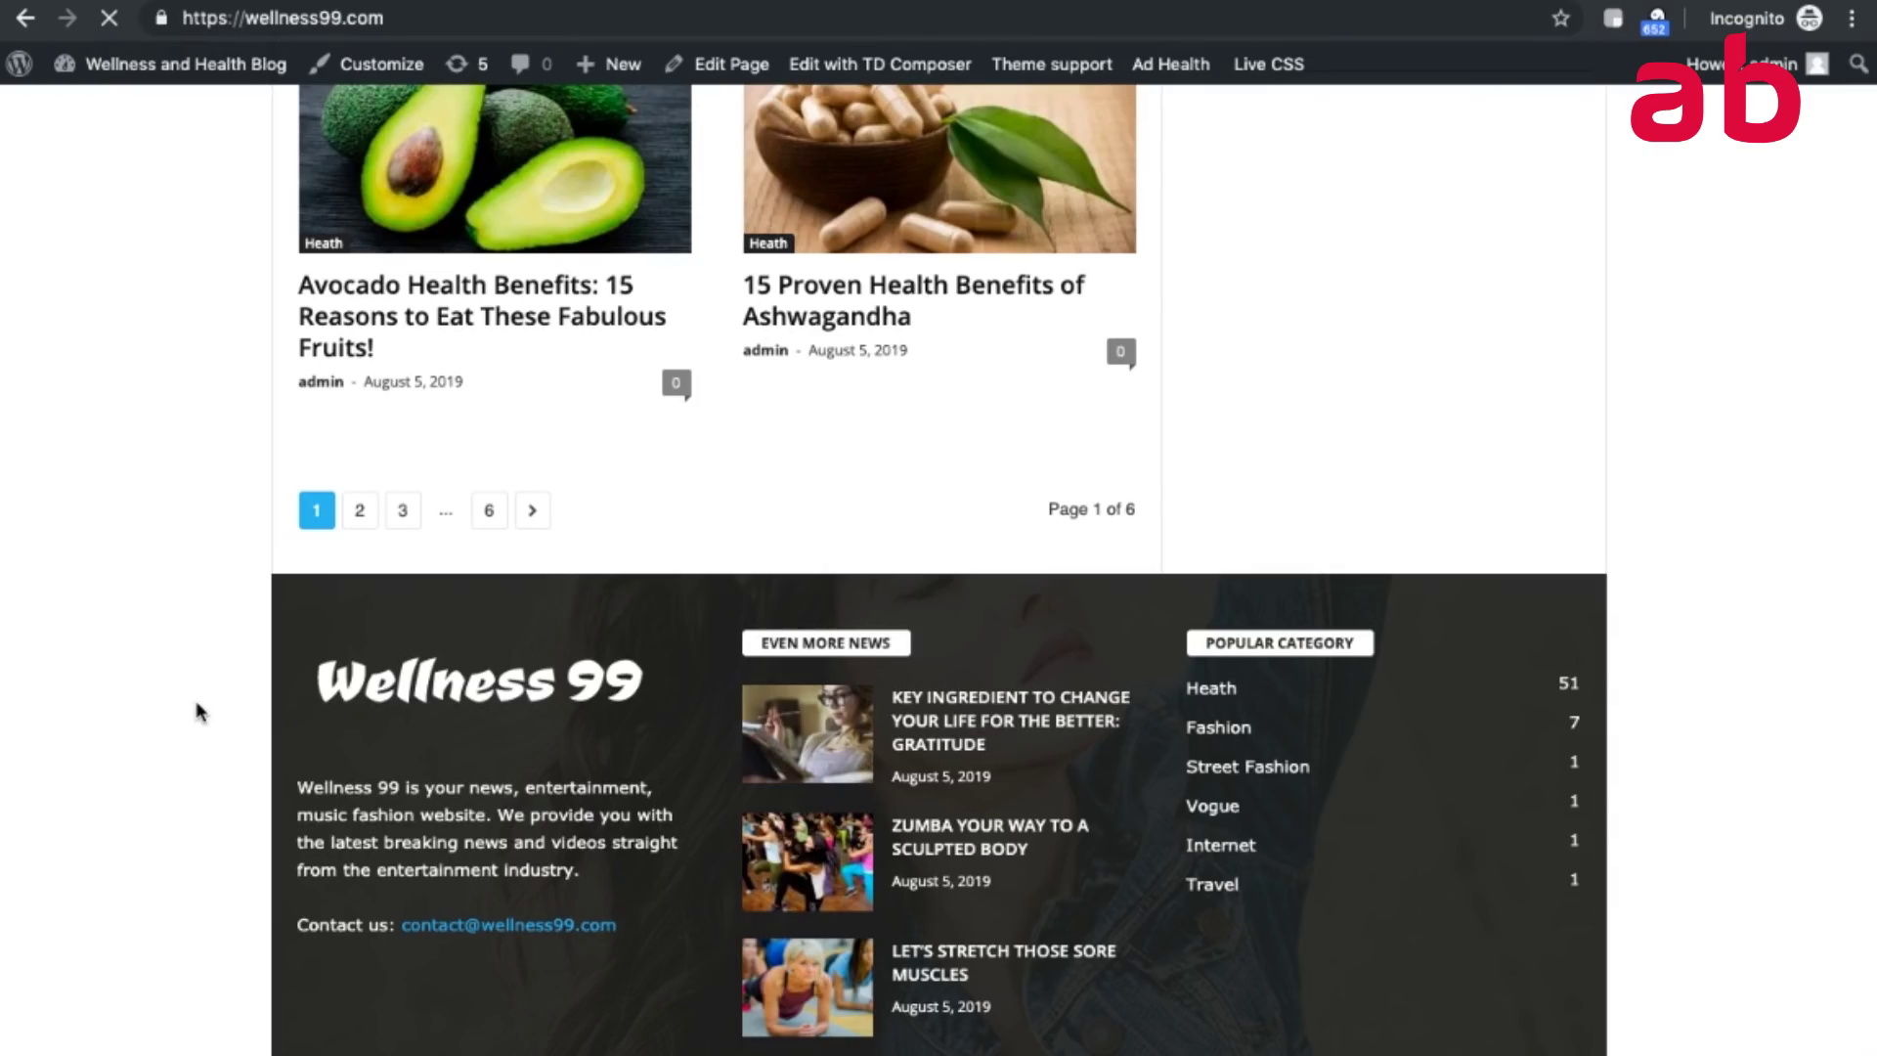
pyautogui.scroll(15, 198, 710)
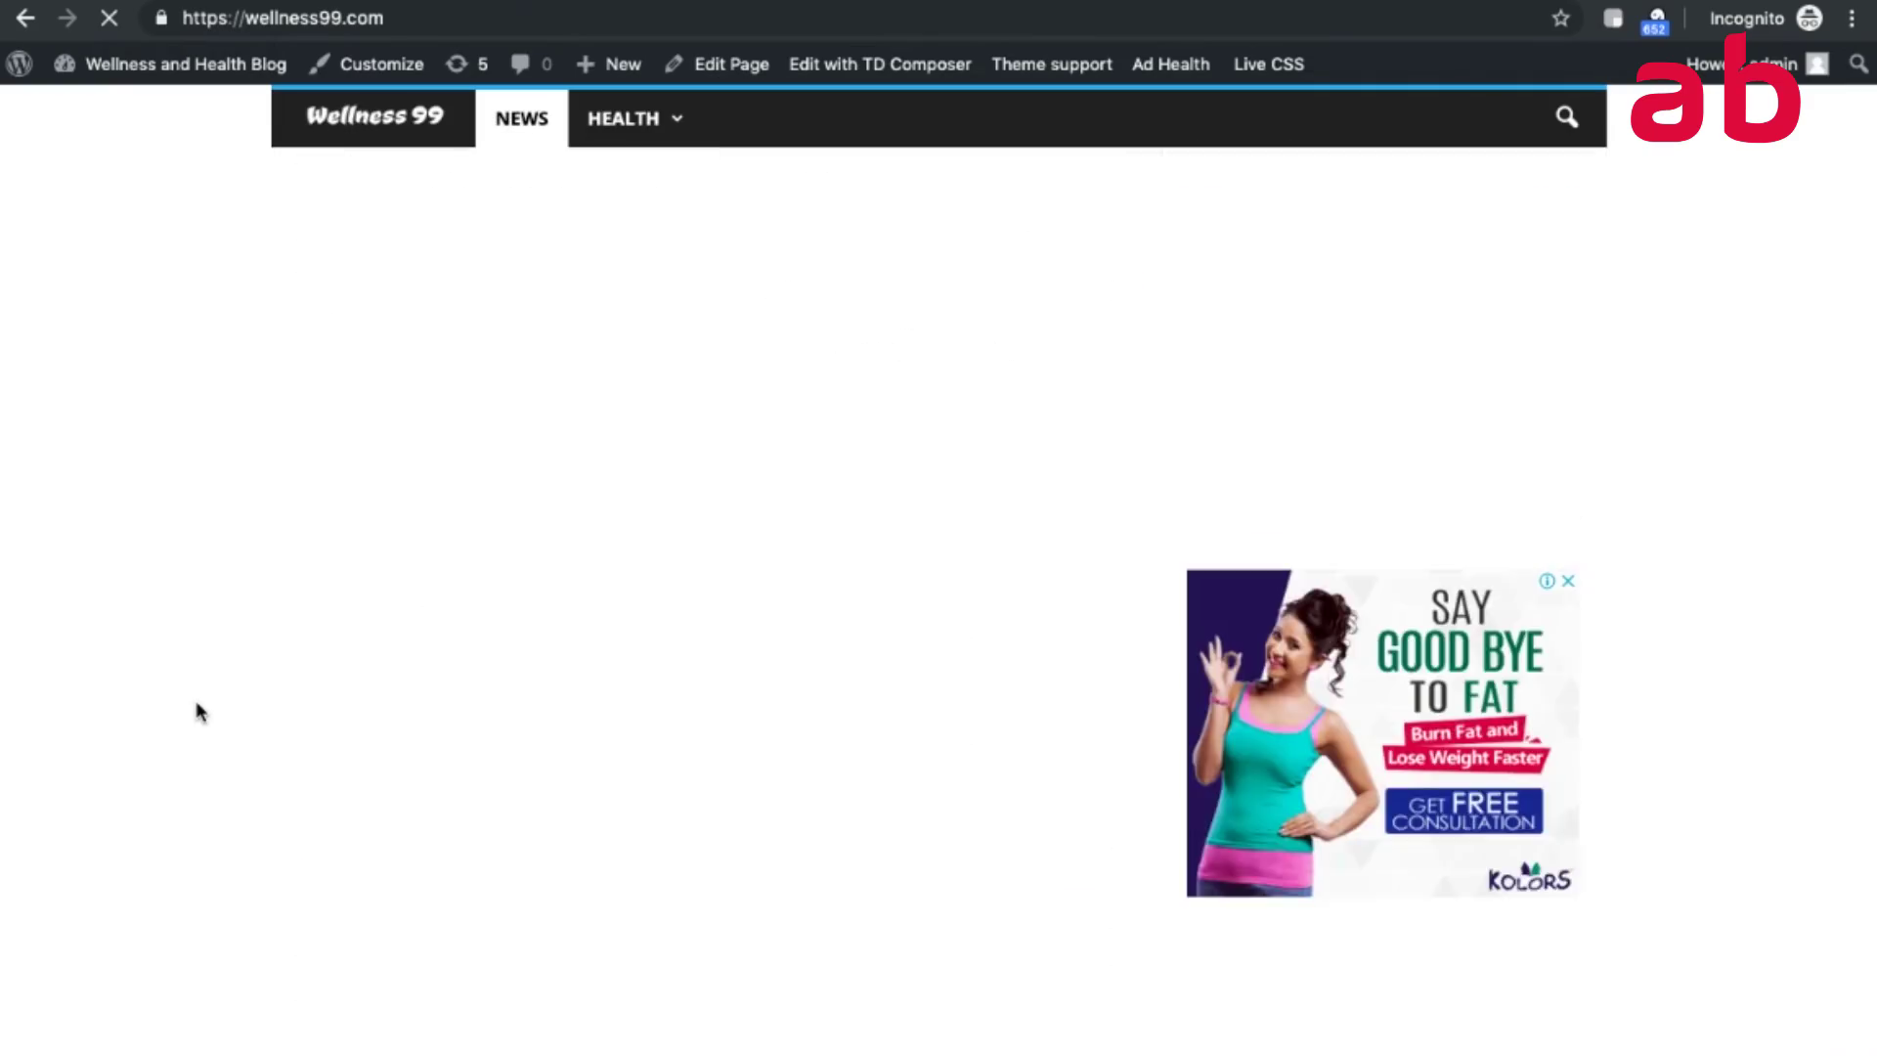